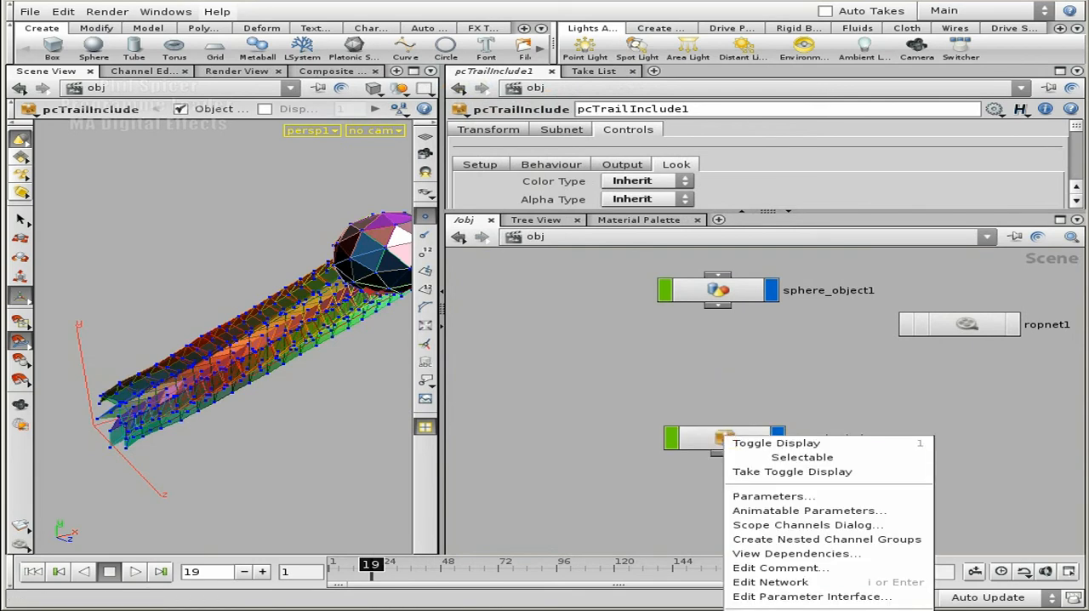
Open the trail_curve network inside pcTrailInclude1 and maximize the network editor
key(Escape)
middle_drag(846, 506, 846, 426)
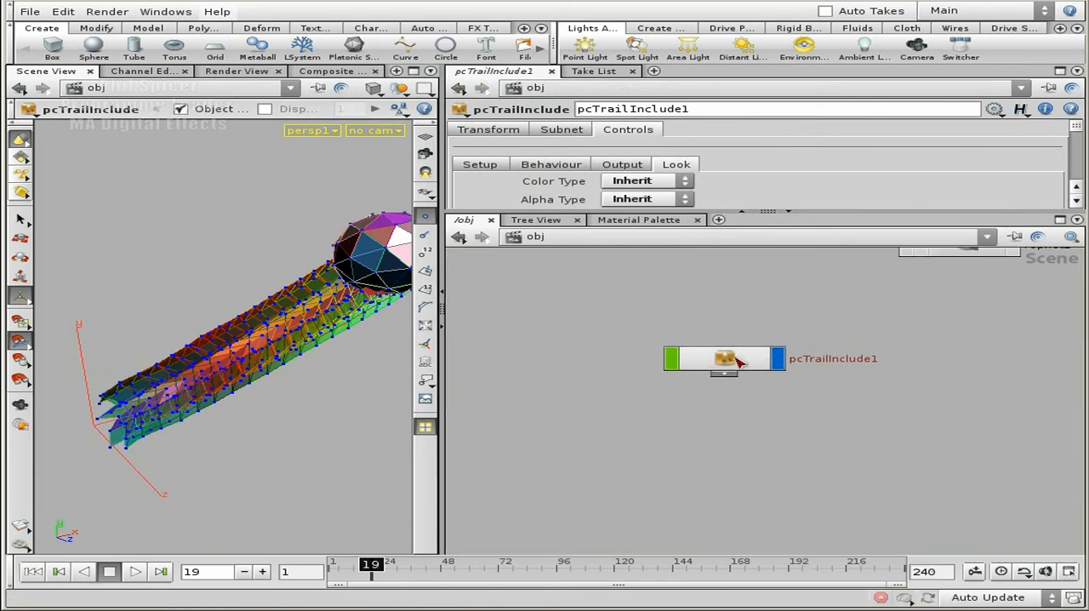
double_click(743, 365)
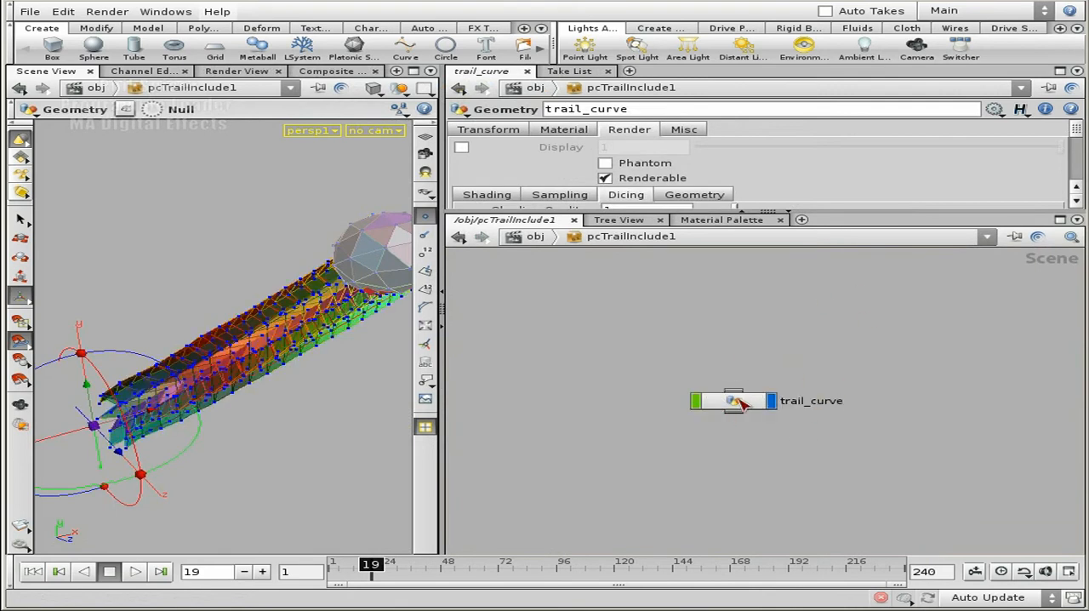
double_click(736, 402)
scroll(821, 400, down, 3)
middle_drag(869, 351, 731, 393)
scroll(731, 392, down, 2)
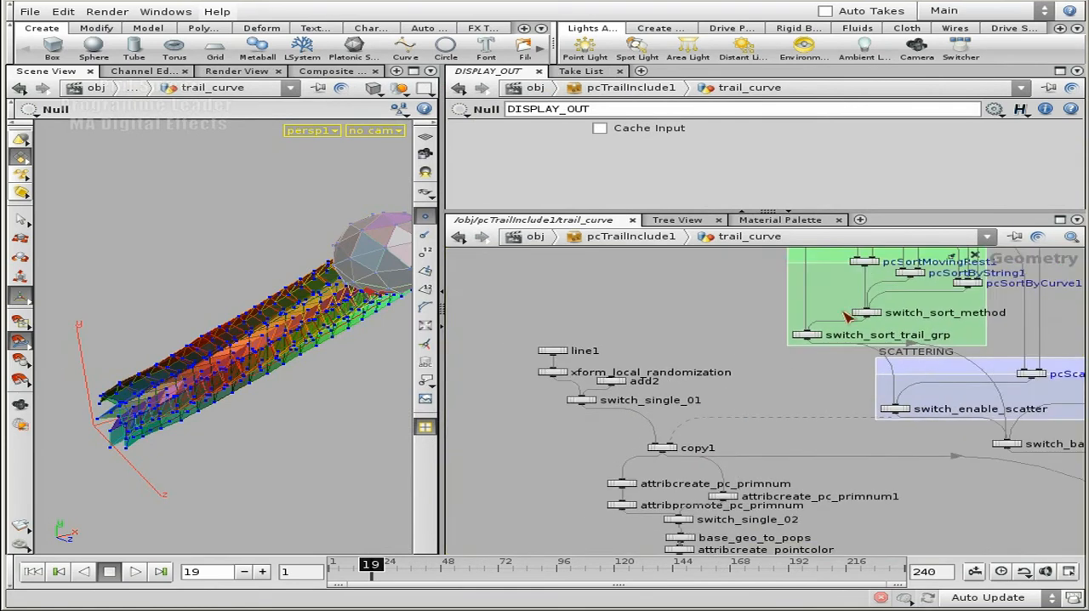
click(1061, 221)
middle_drag(794, 242, 931, 257)
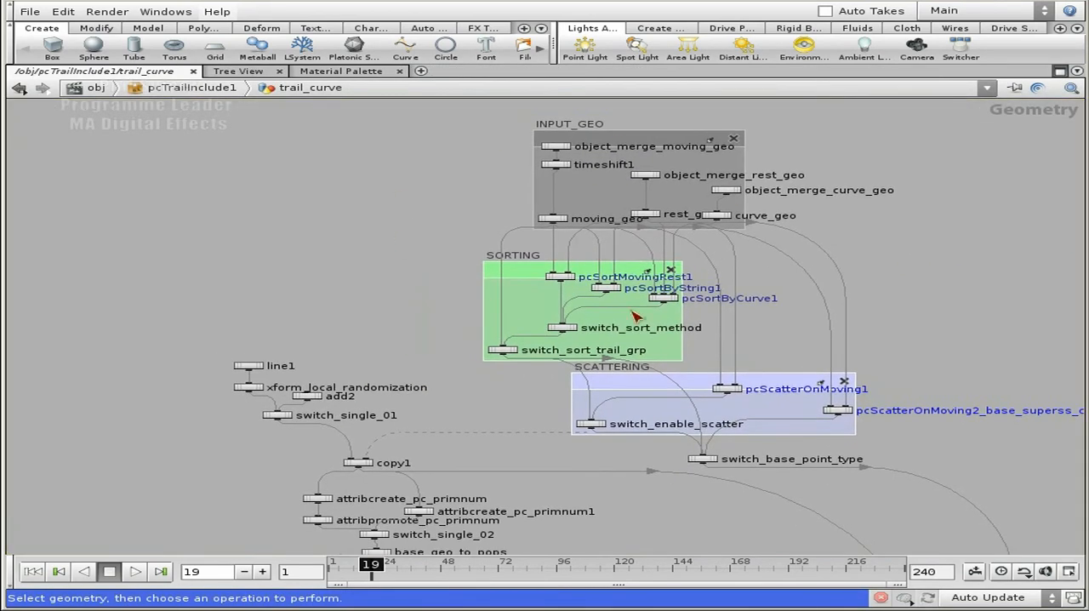
Survey the overall layout of the trail_curve network, from the input geometry down to the velocity and particle groups
scroll(882, 283, down, 5)
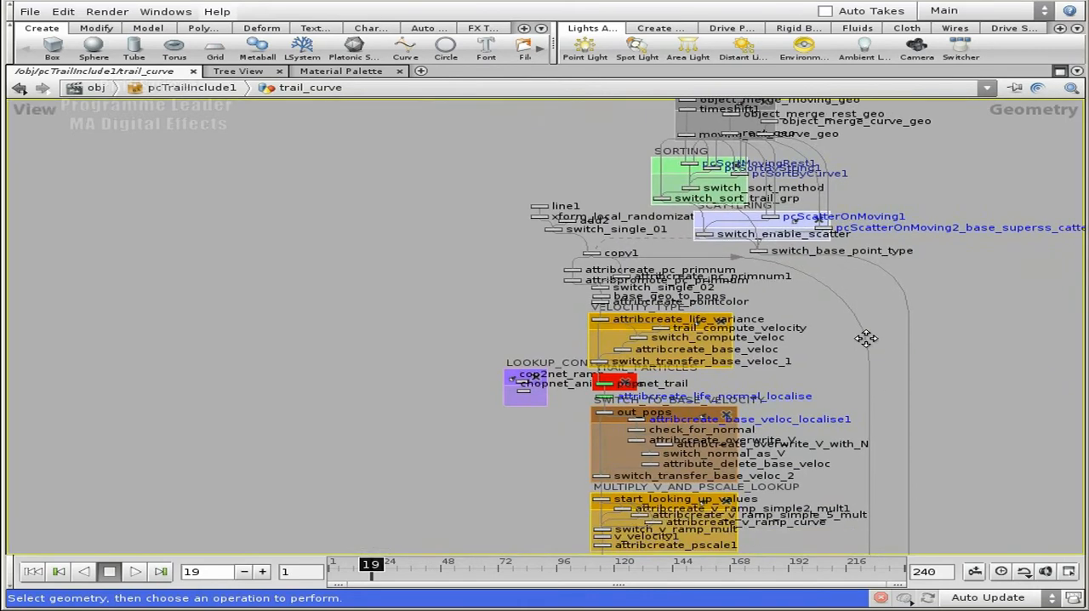
mouse_move(843, 471)
middle_down()
mouse_move(805, 224)
mouse_move(756, 47)
mouse_move(754, 394)
middle_up()
middle_drag(768, 165, 787, 369)
scroll(788, 368, up, 3)
middle_drag(697, 277, 757, 402)
scroll(715, 269, up, 1)
middle_drag(735, 279, 780, 325)
scroll(781, 326, up, 3)
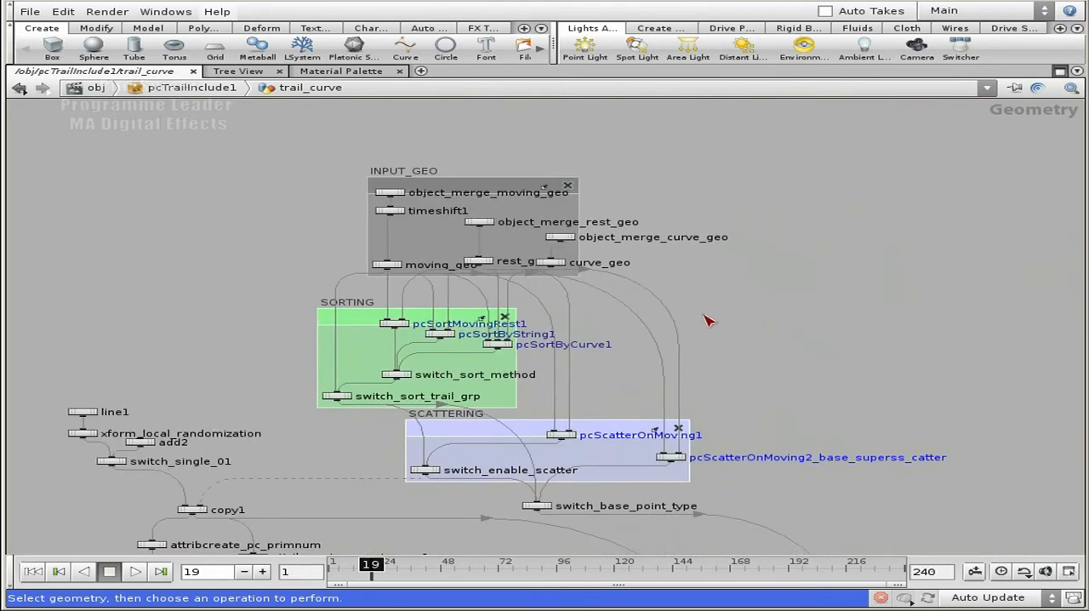
Examine the INPUT_GEO group with its object merges for the moving, rest and curve geometry
middle_drag(694, 318, 800, 375)
scroll(803, 379, up, 2)
middle_drag(708, 349, 758, 354)
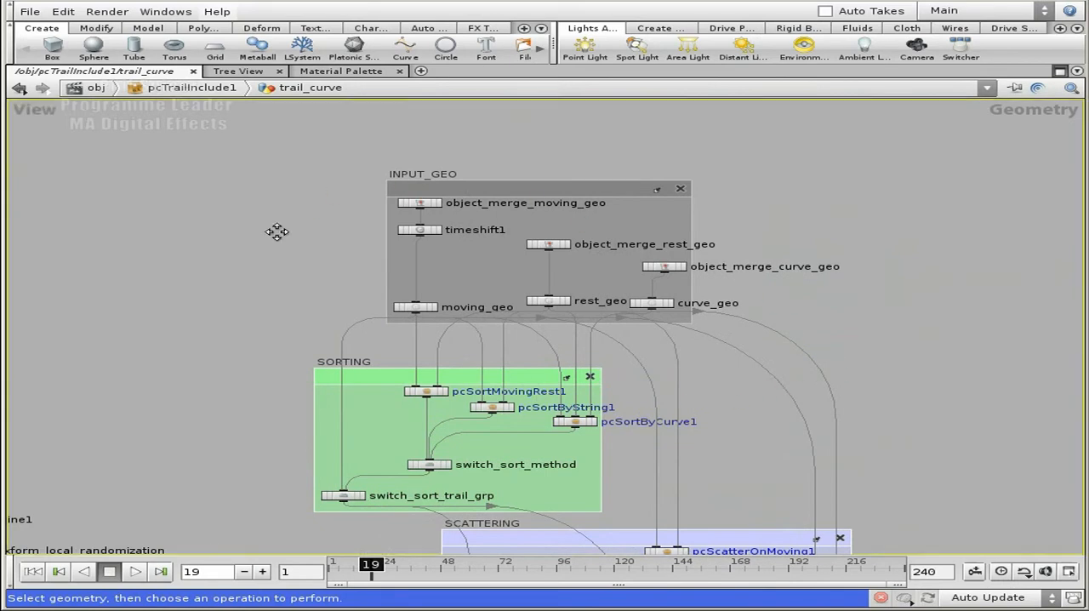
scroll(417, 264, up, 2)
middle_drag(317, 240, 191, 205)
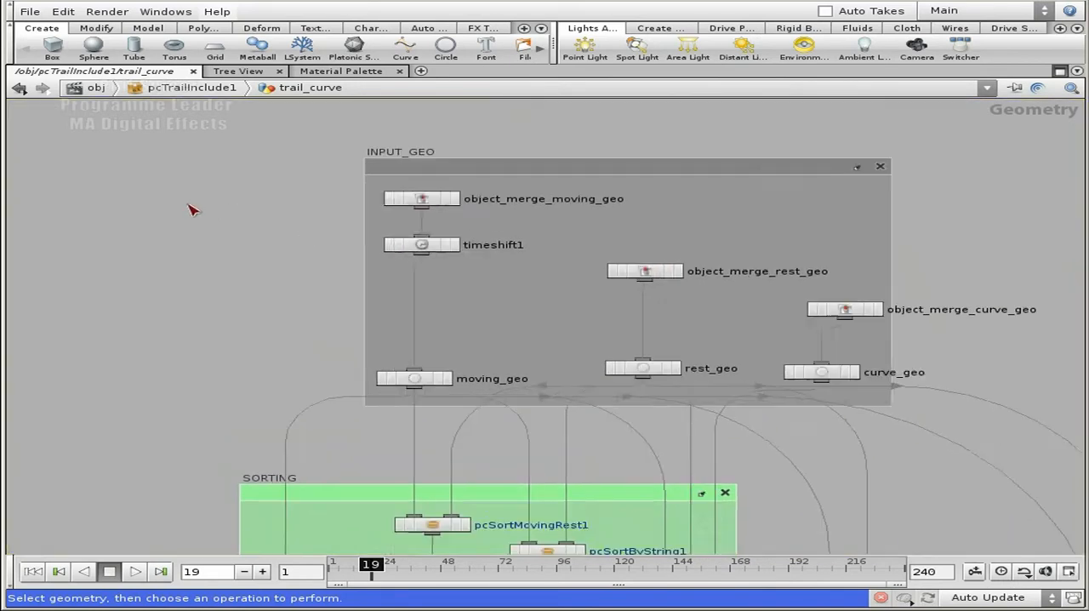
right_drag(191, 205, 315, 301)
middle_drag(501, 316, 166, 257)
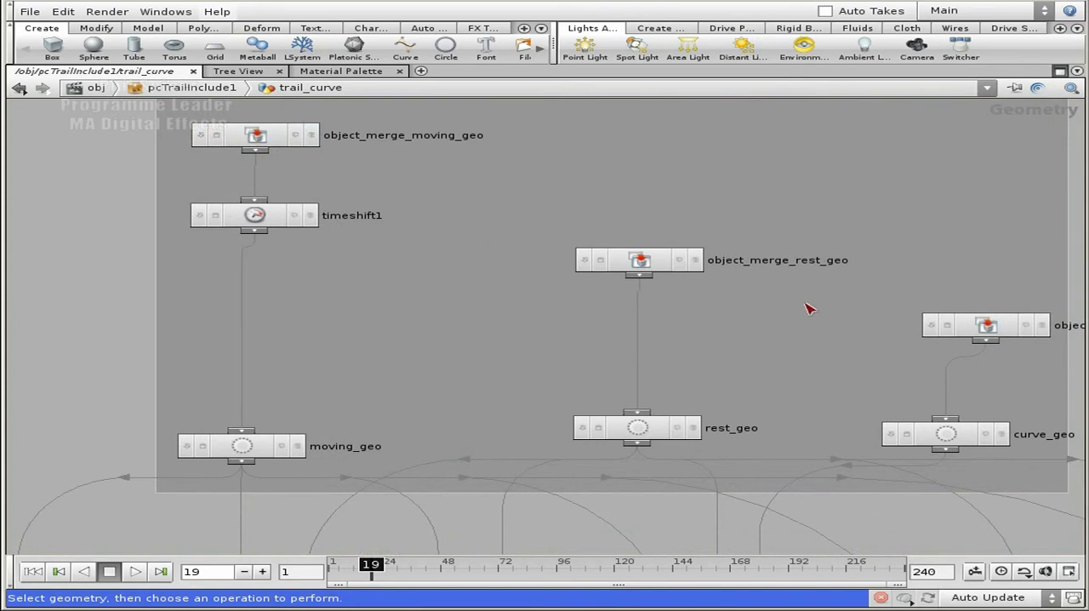
middle_drag(838, 331, 732, 304)
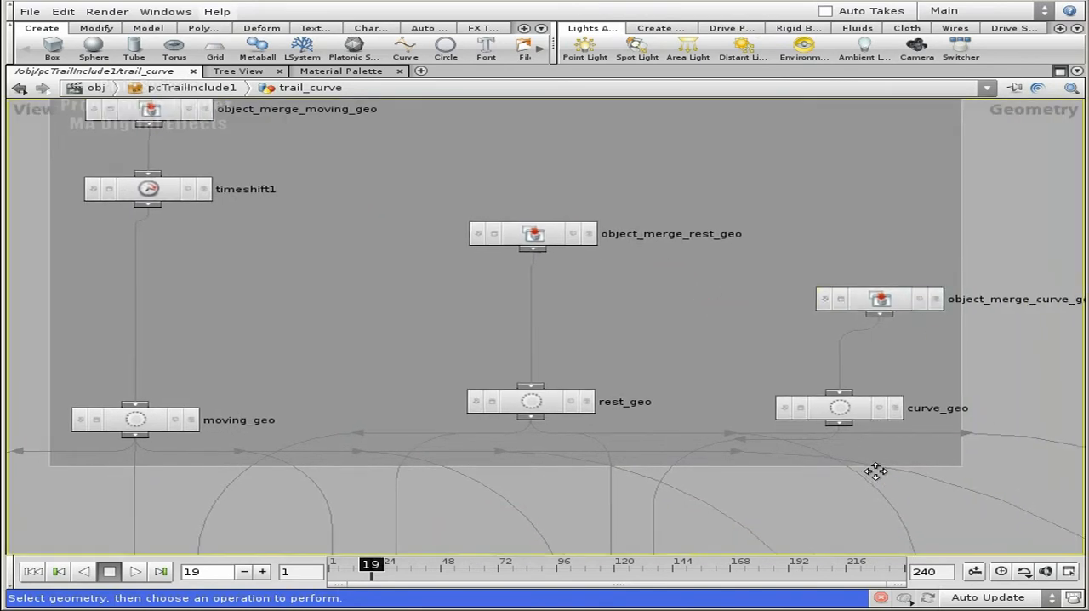
middle_drag(876, 474, 865, 334)
Examine the SORTING group, including its three sort nodes and the two switches below them
scroll(866, 327, down, 3)
middle_drag(828, 436, 824, 228)
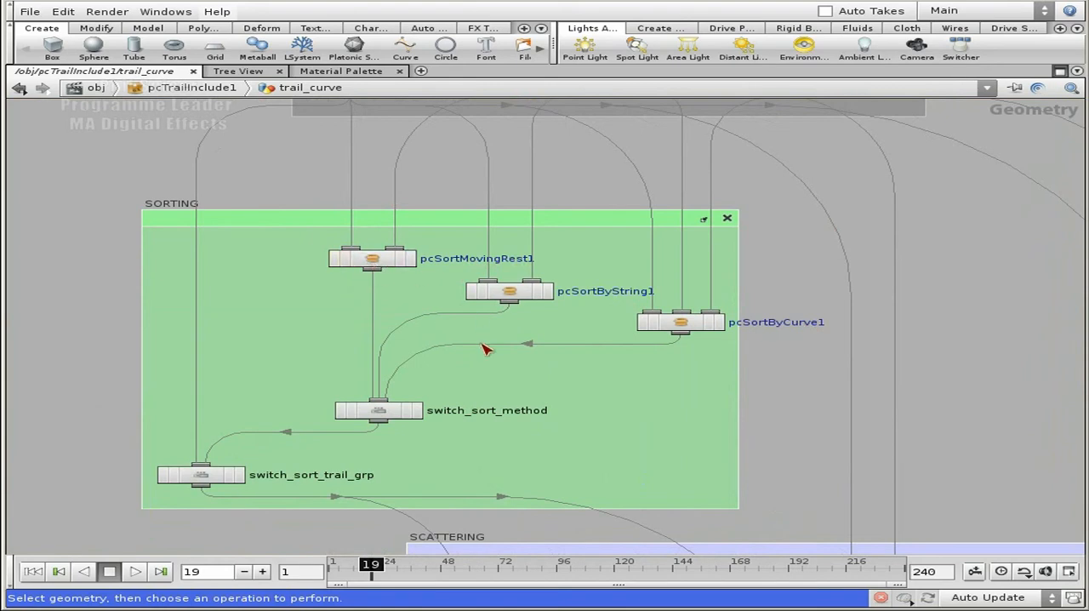
middle_drag(791, 448, 779, 358)
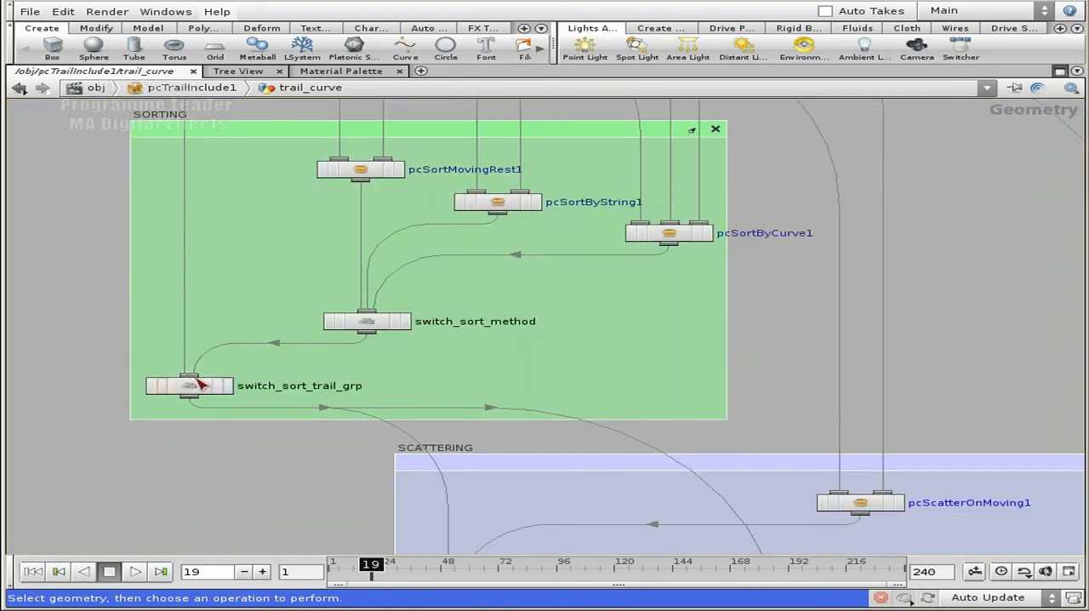
middle_drag(596, 312, 608, 385)
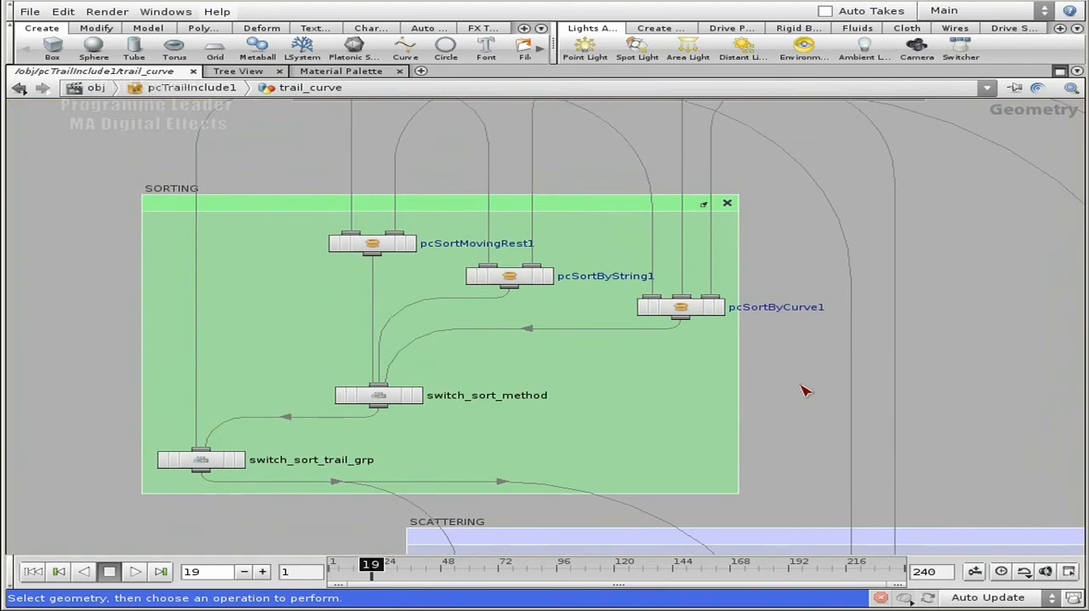
Inspect the node network inside pcSortByCurve1 and return to the trail_curve level
double_click(683, 309)
scroll(696, 332, down, 6)
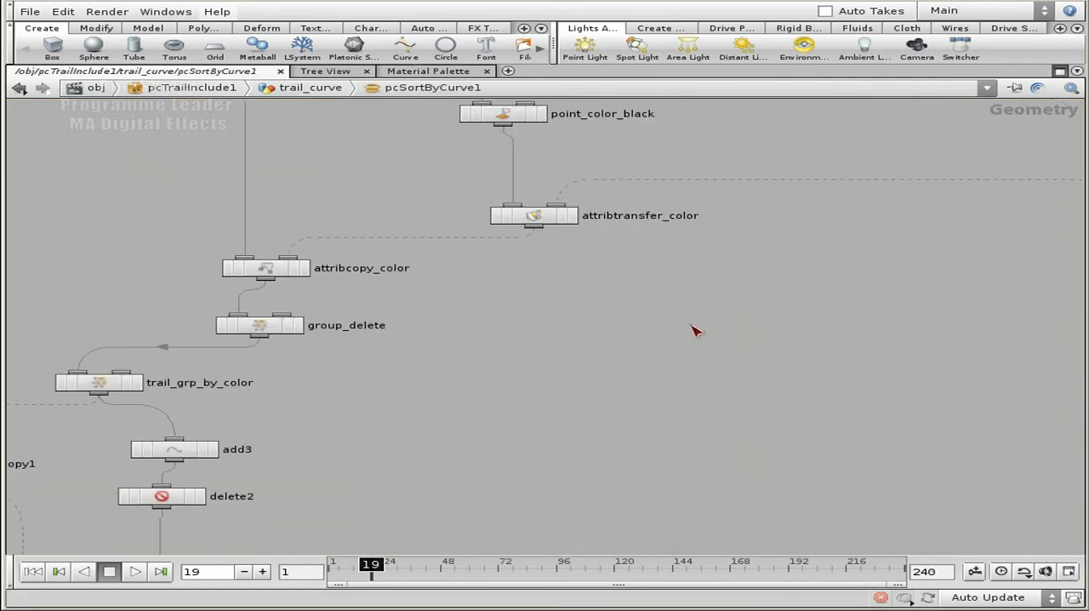
middle_drag(689, 345, 685, 334)
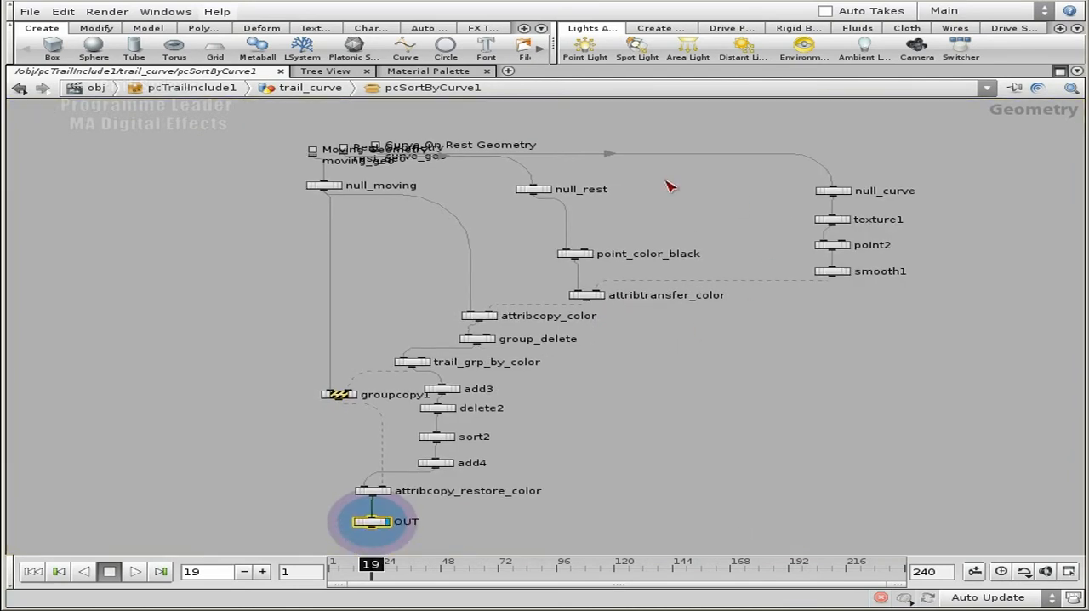
middle_drag(600, 490, 618, 426)
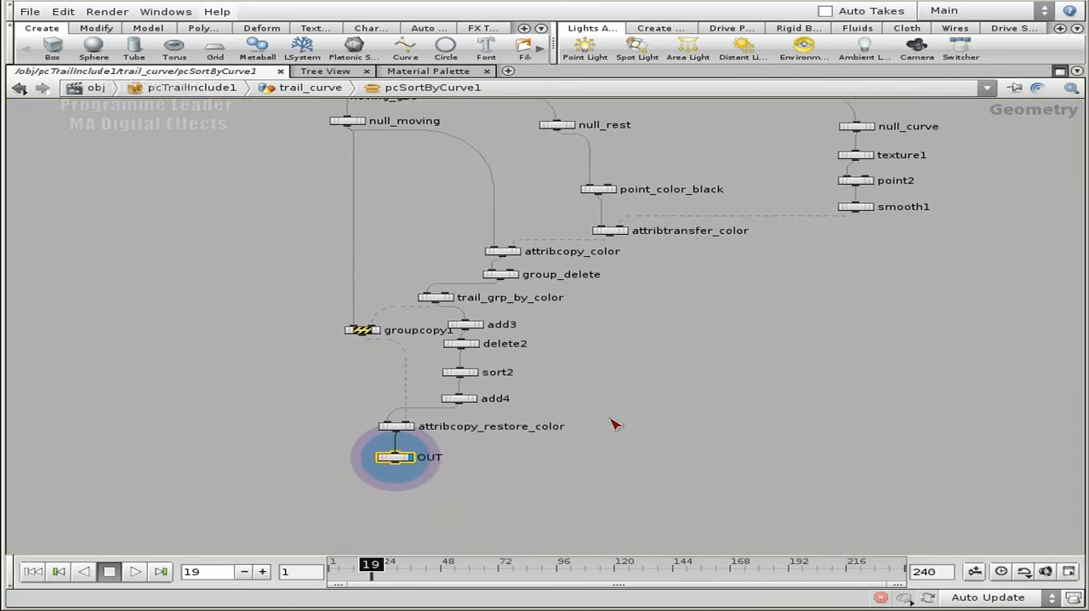
scroll(638, 293, up, 5)
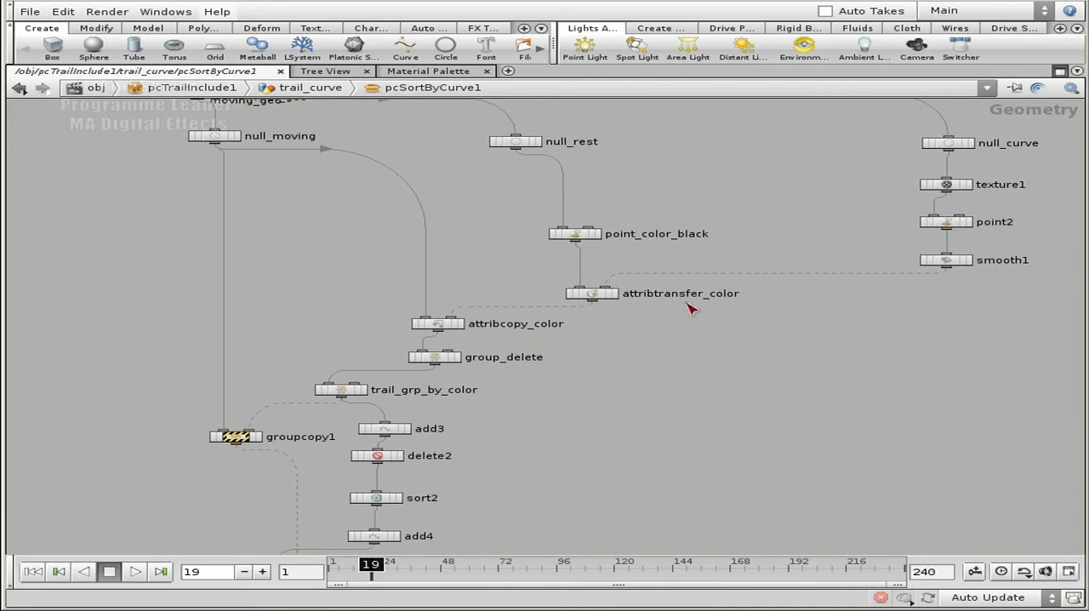
key(u)
Review the parameters of the pcSortByCurve1, pcSortByString1 and pcSortMovingRest1 nodes
middle_drag(507, 450, 683, 287)
middle_drag(916, 209, 655, 314)
key(p)
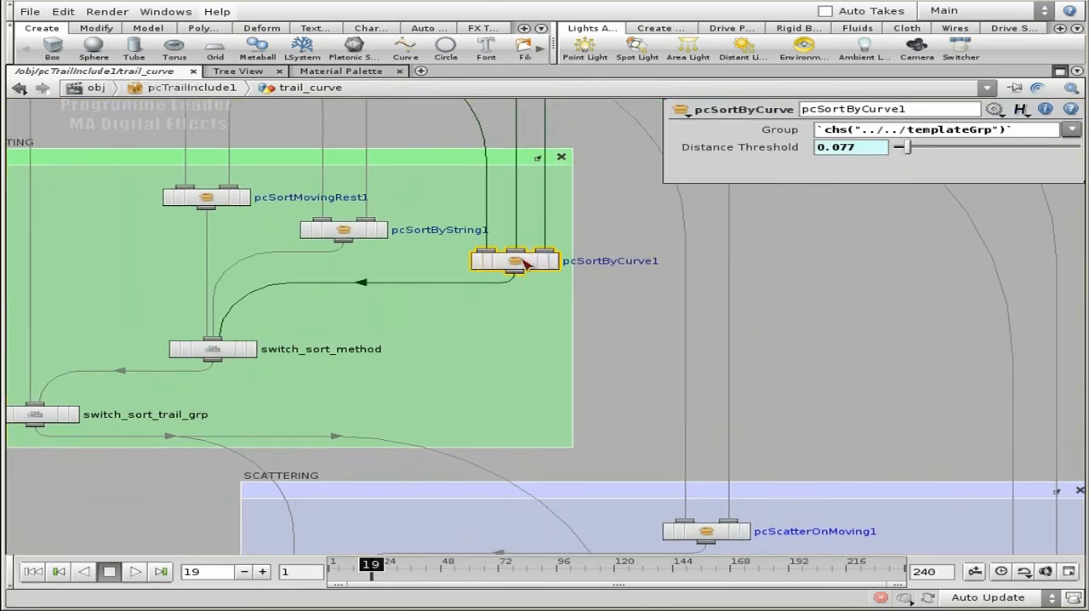
click(343, 231)
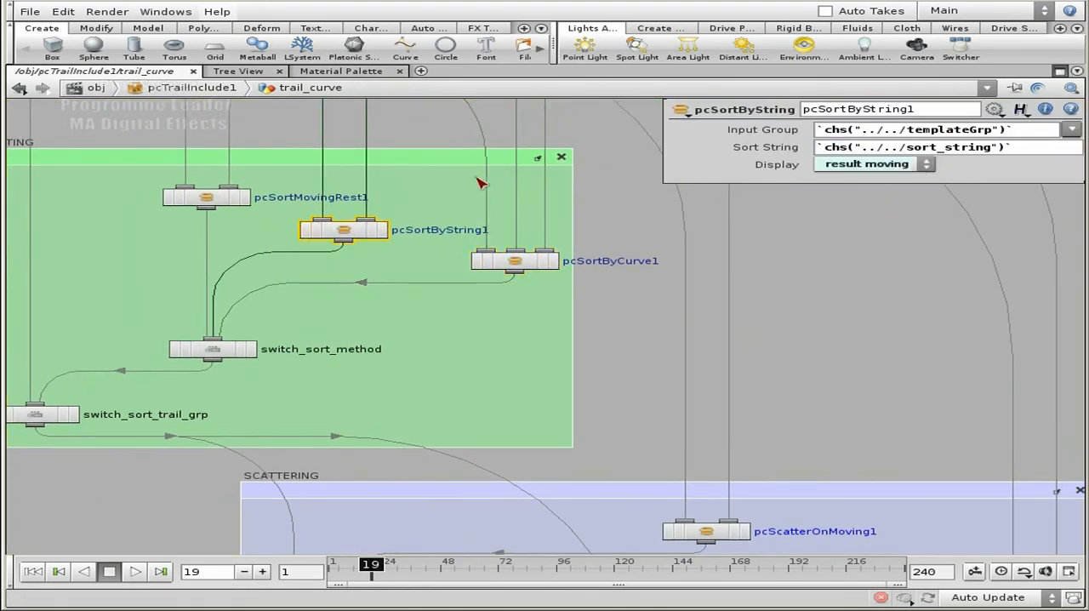
click(214, 198)
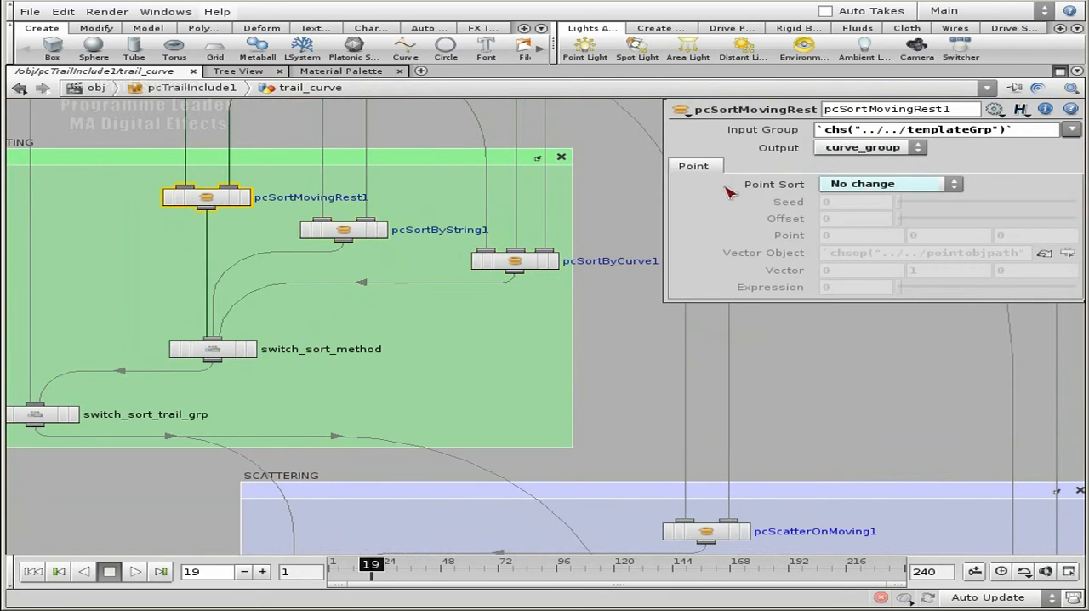
click(343, 230)
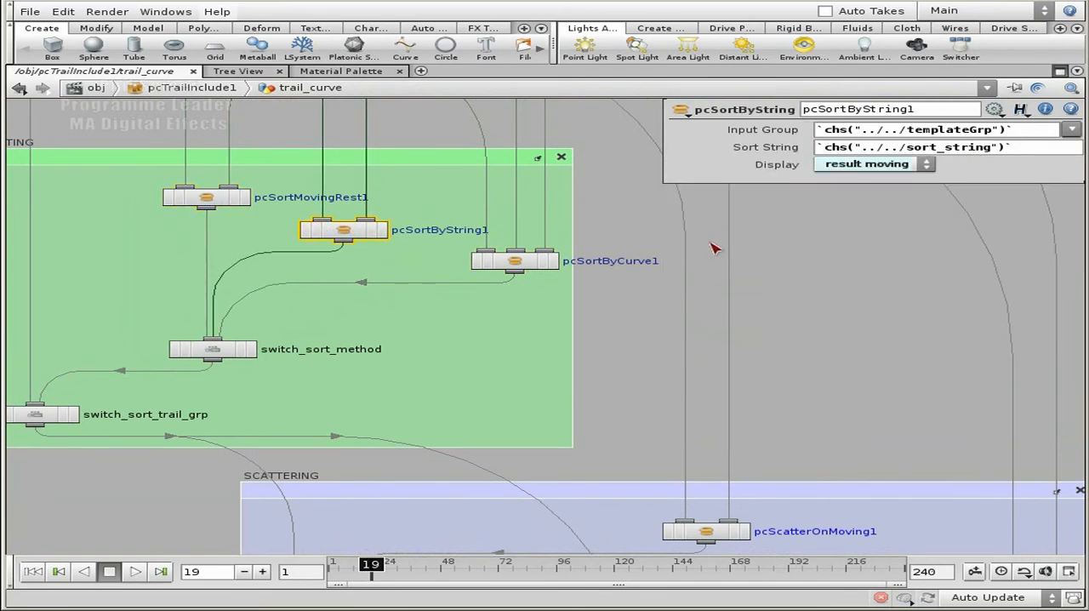
click(517, 262)
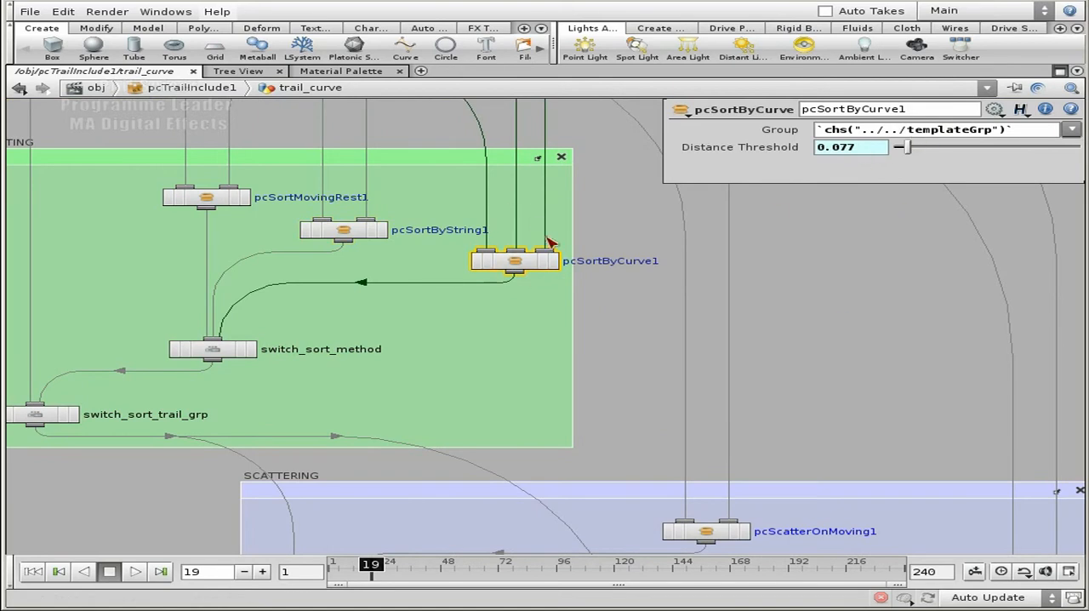
middle_drag(815, 412, 755, 193)
key(p)
Examine the SCATTERING group and how its scatter nodes feed switch_enable_scatter and switch_base_point_type
scroll(838, 447, down, 3)
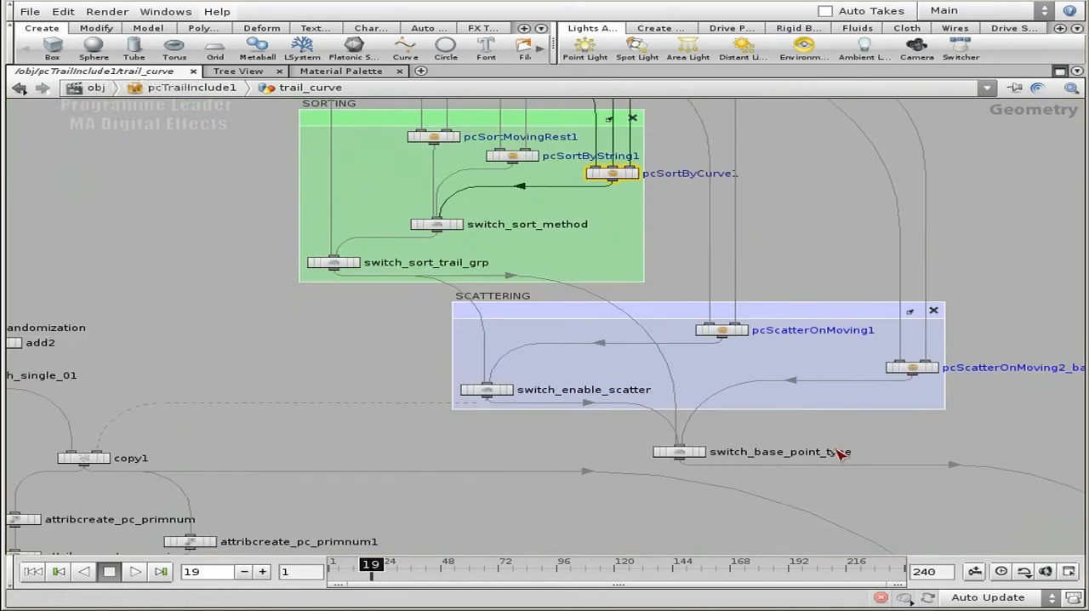
middle_drag(352, 351, 345, 388)
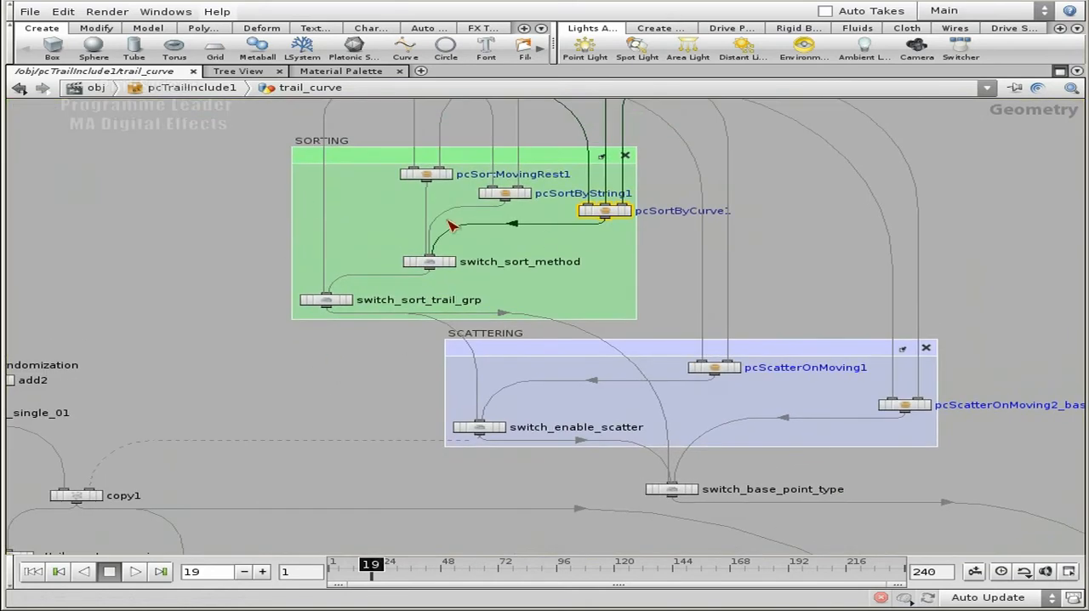
middle_drag(751, 304, 691, 220)
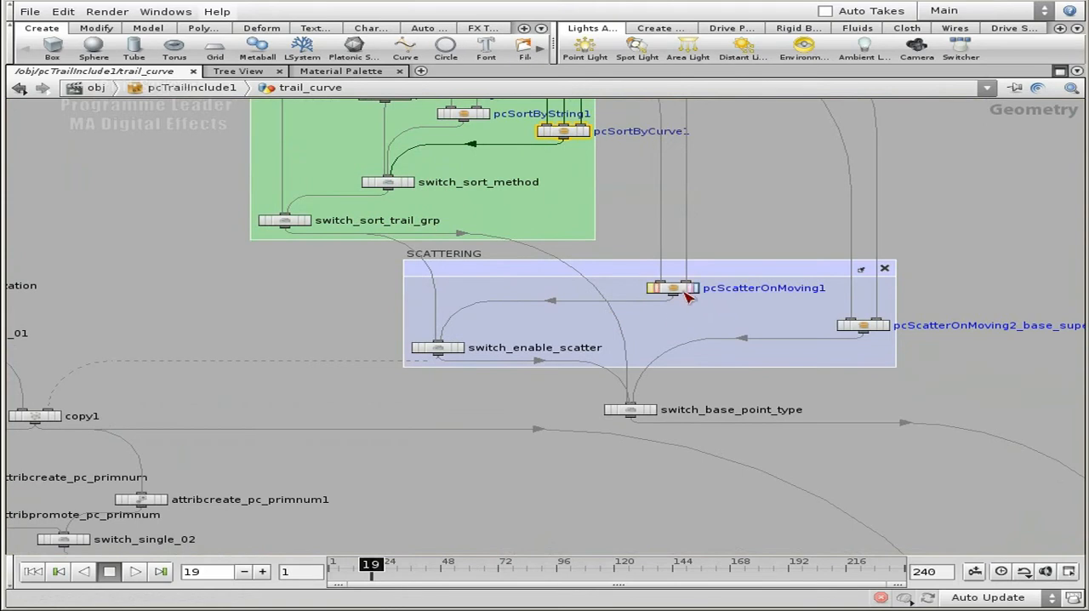
middle_drag(750, 216, 669, 155)
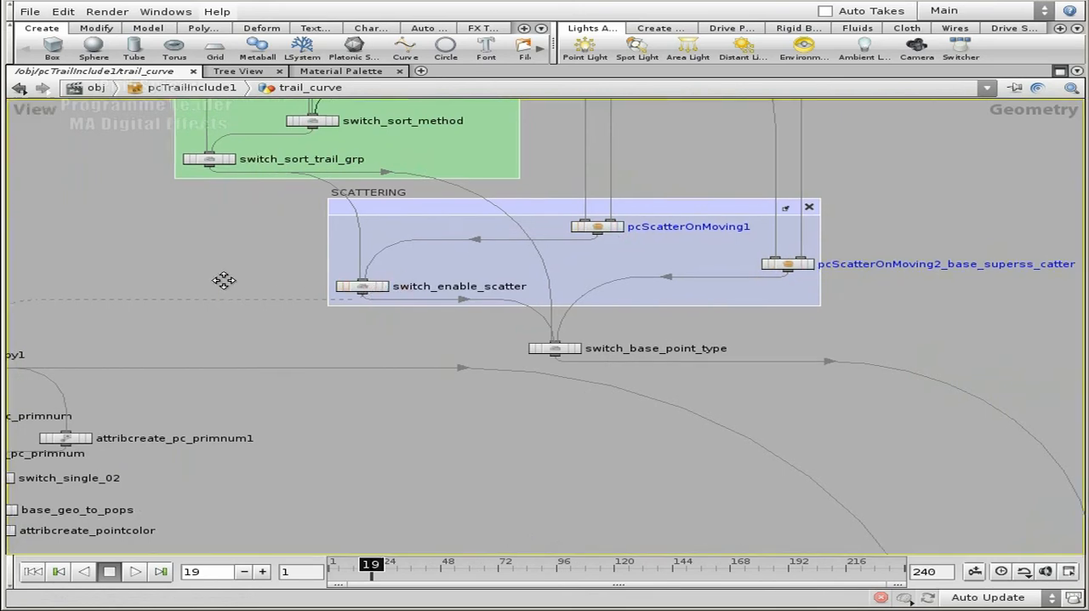
middle_drag(207, 284, 353, 252)
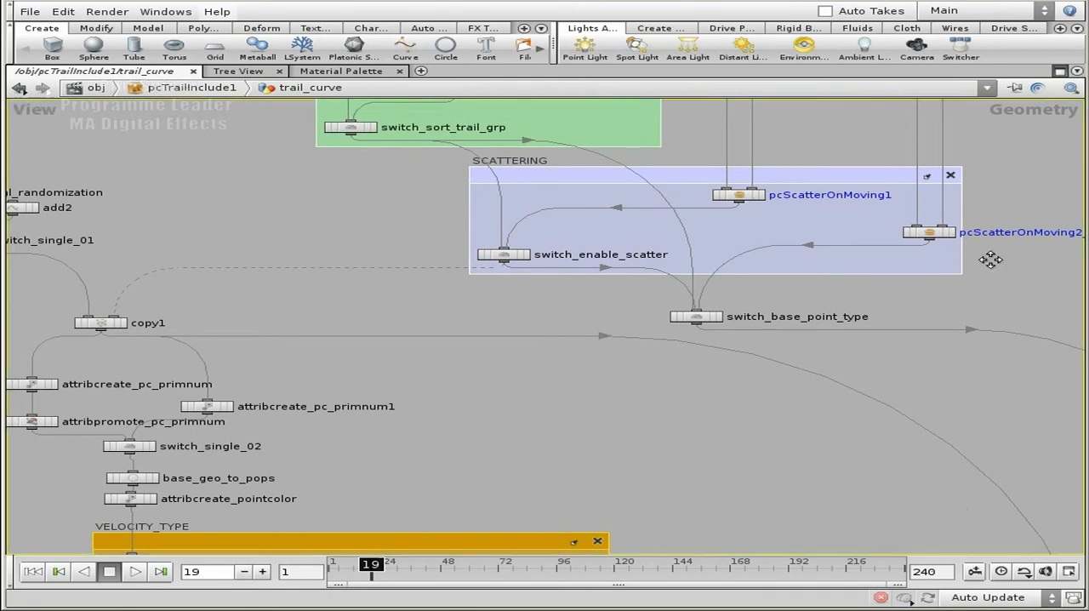
middle_drag(999, 261, 909, 263)
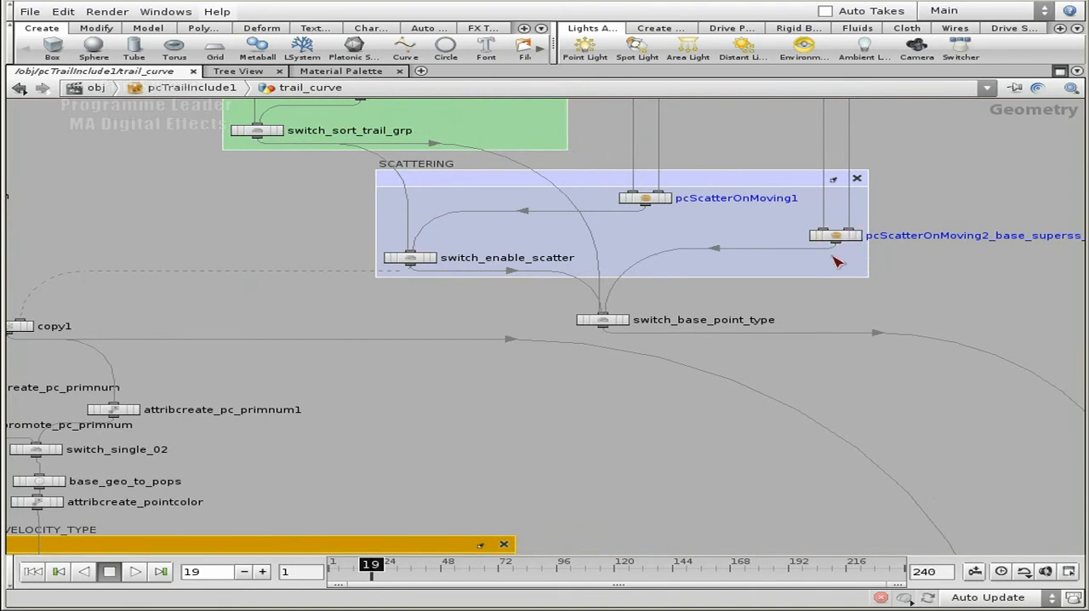
middle_drag(926, 275, 888, 280)
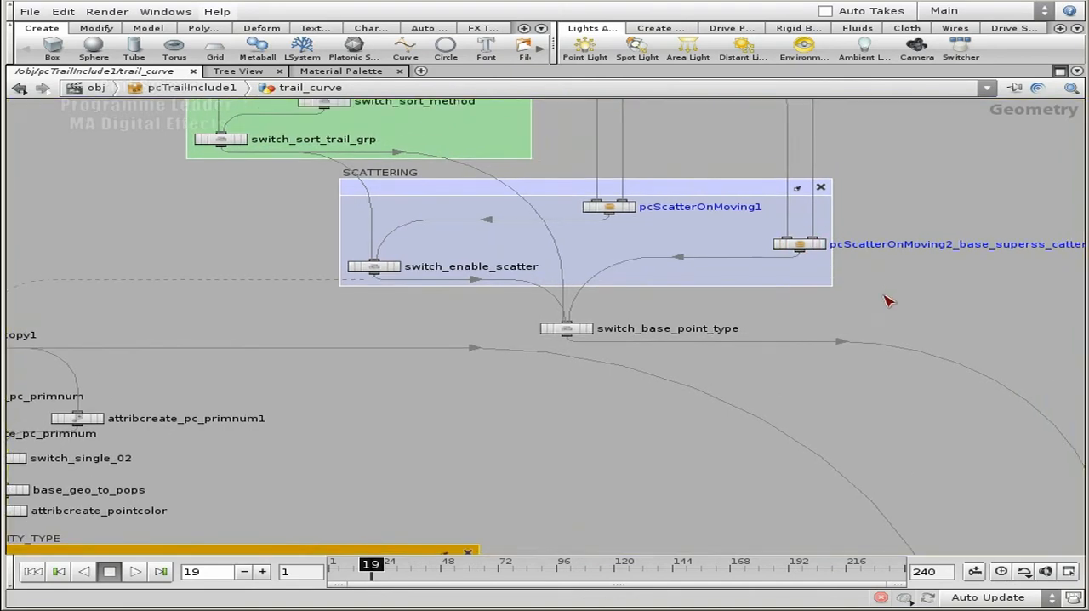
Look over the VELOCITY_TYPE, TRAIL_PARTICLES and SWITCH_TO_BASE_VELOCITY groups below the scattering section
scroll(826, 350, down, 3)
scroll(766, 314, down, 2)
middle_drag(817, 398, 766, 100)
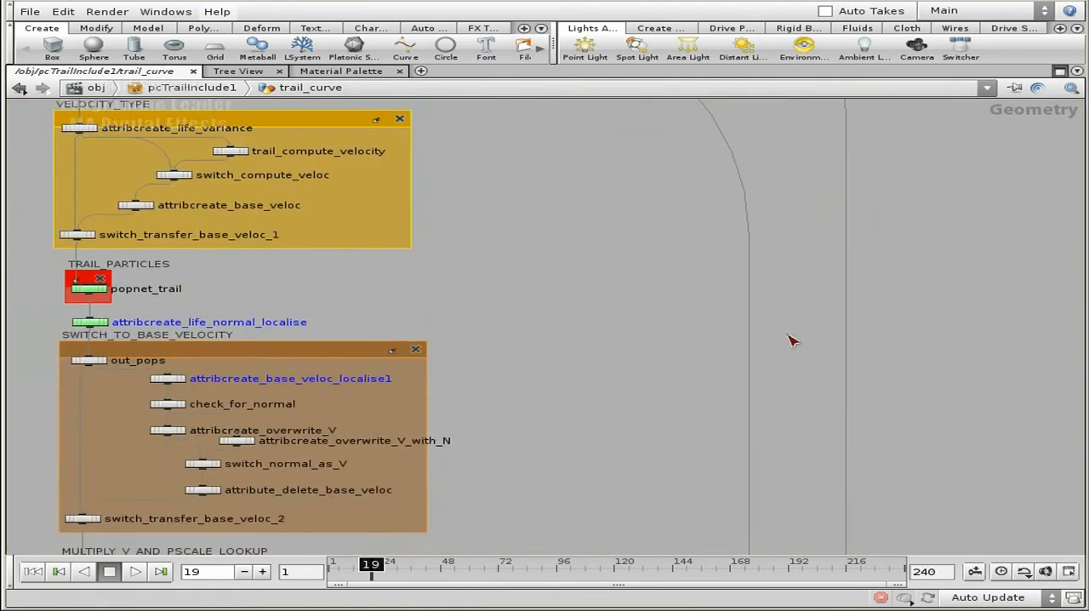
middle_drag(809, 151, 827, 316)
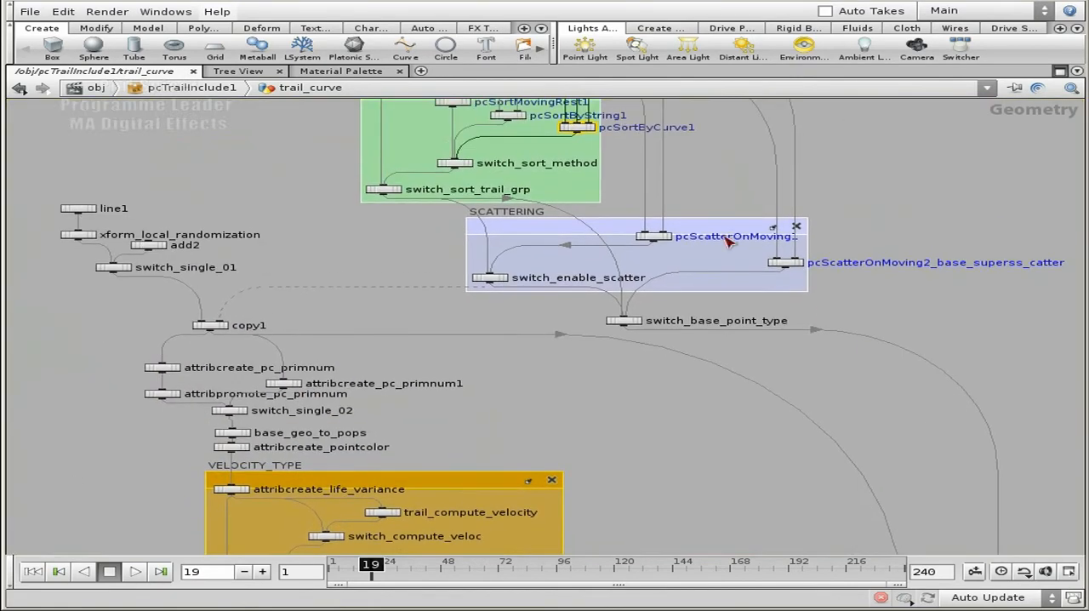
Display the parameters of the pcScatterOnMoving1 node in the SCATTERING group
middle_drag(334, 314, 718, 323)
scroll(389, 313, up, 3)
middle_drag(834, 314, 13, 316)
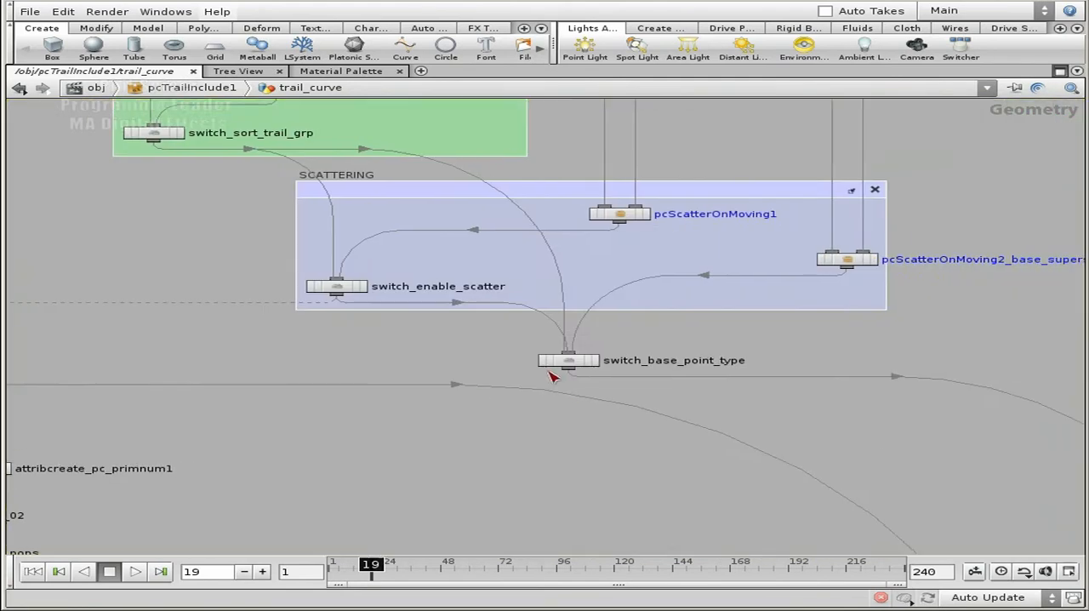
click(619, 217)
key(p)
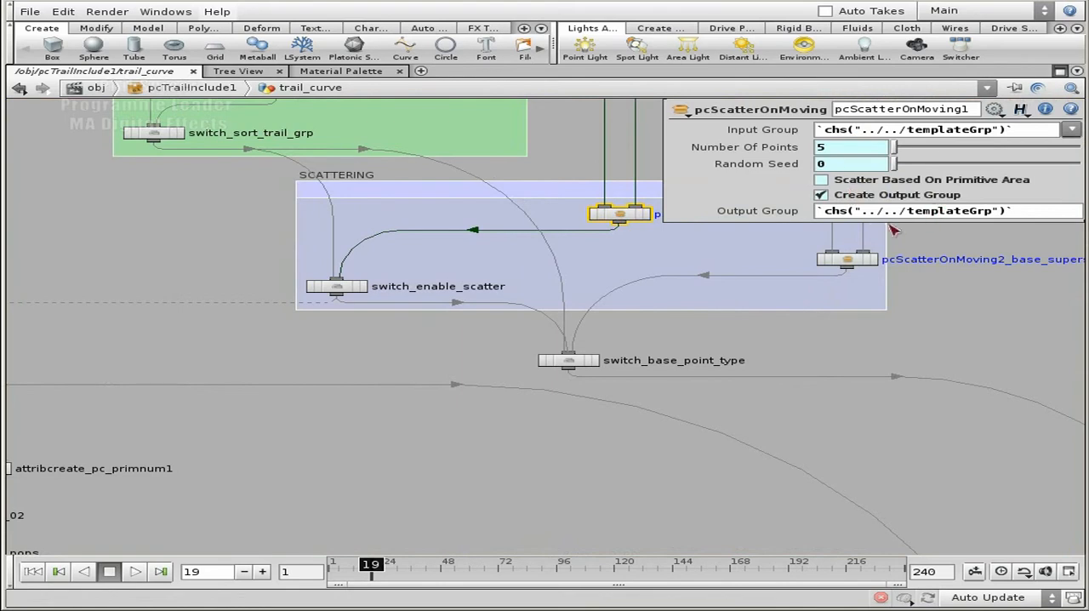
Examine how line1, xform_local_randomization and add2 feed copy1, and how the pc_primnum attribute nodes continue to base_geo_to_pops
middle_drag(190, 243, 572, 226)
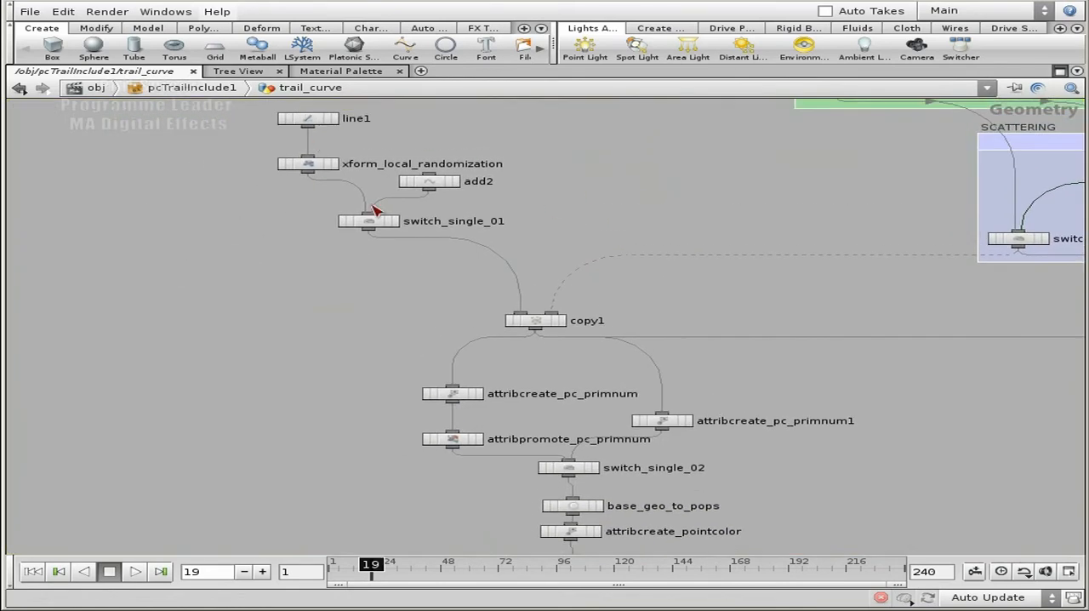
middle_drag(423, 126, 423, 147)
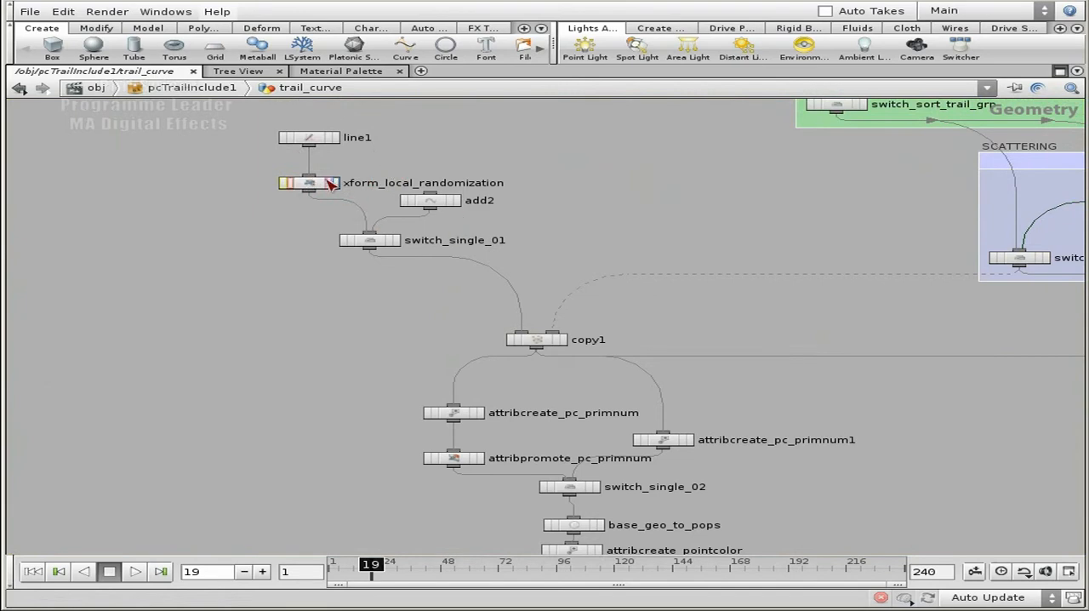
middle_drag(571, 240, 543, 214)
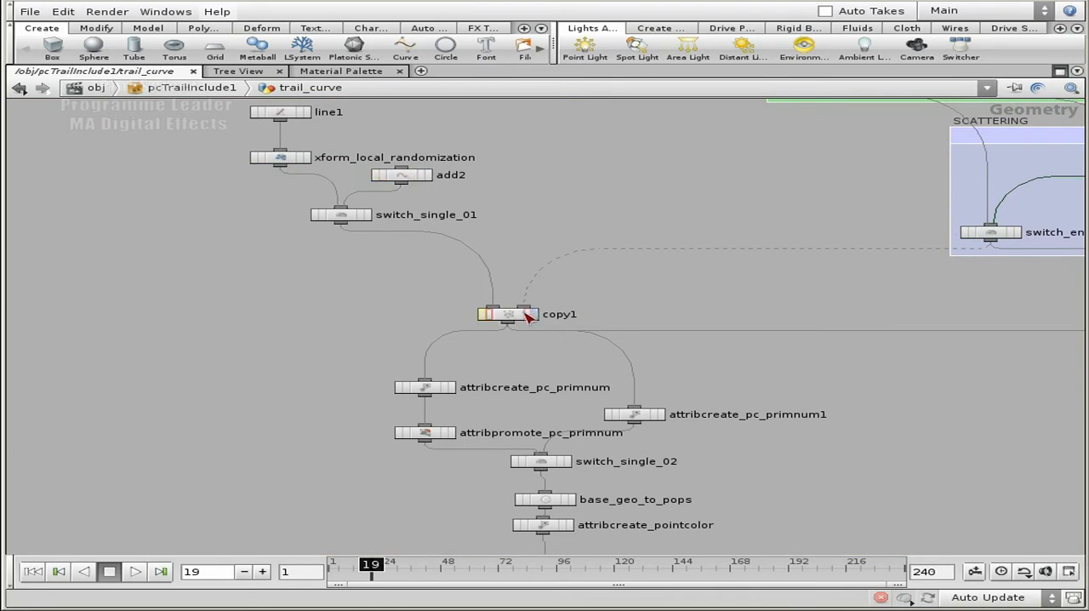
middle_drag(648, 310, 454, 361)
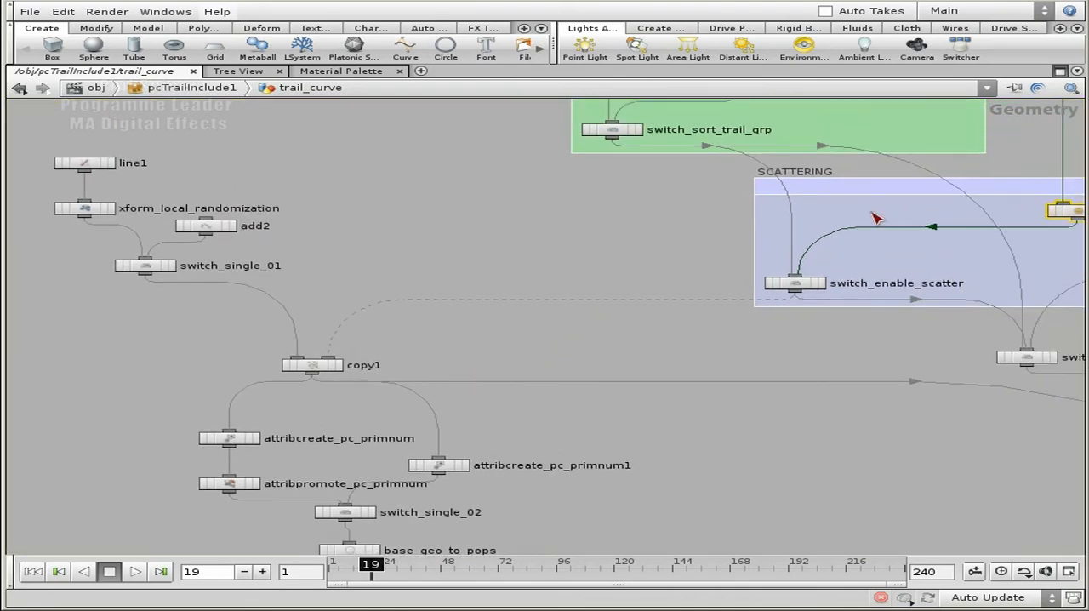
middle_drag(711, 254, 681, 353)
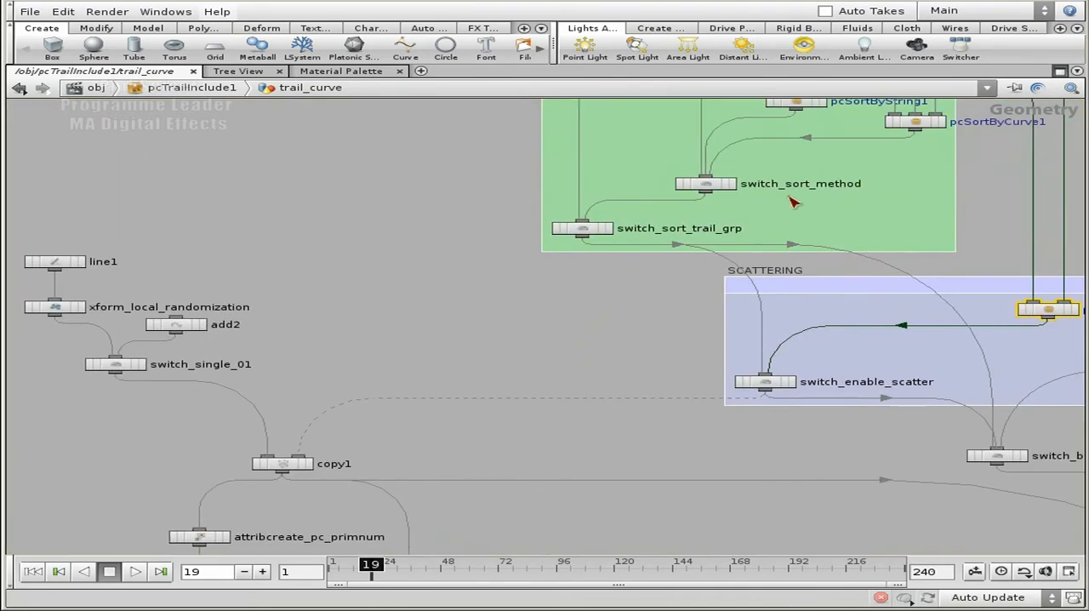
middle_drag(396, 392, 601, 202)
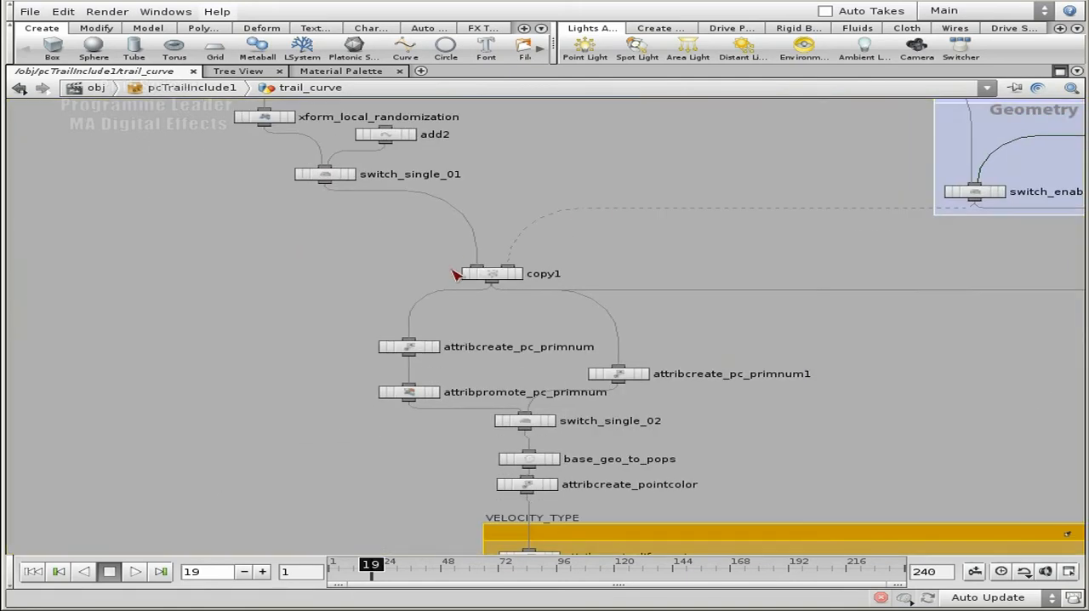
middle_drag(747, 346, 705, 221)
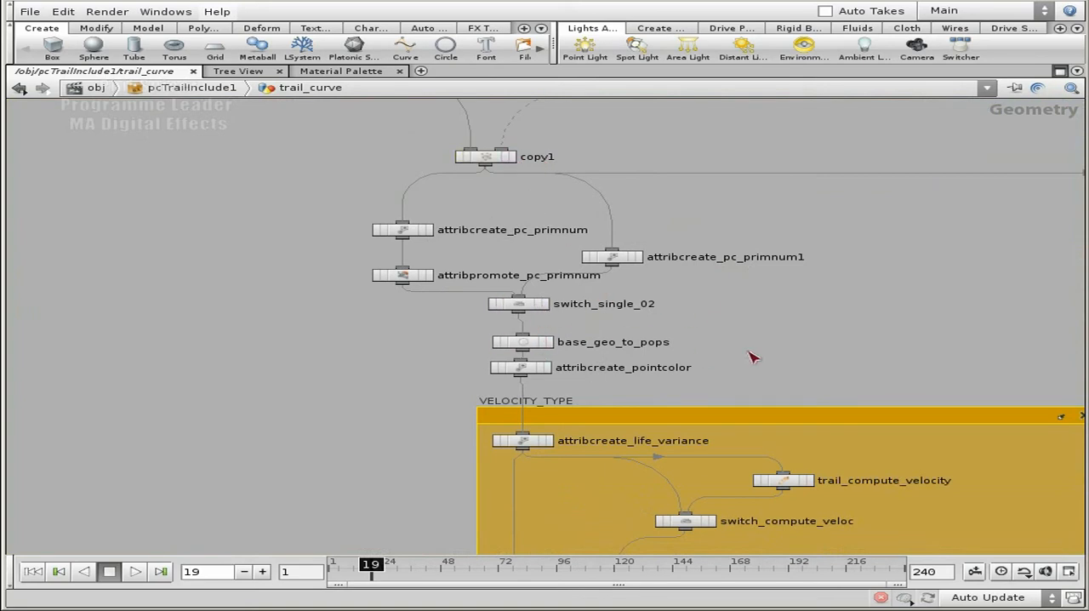
key(space)
Examine the VELOCITY_TYPE group's nodes and how they lead into popnet_trail in the TRAIL_PARTICLES group
drag(823, 372, 683, 124)
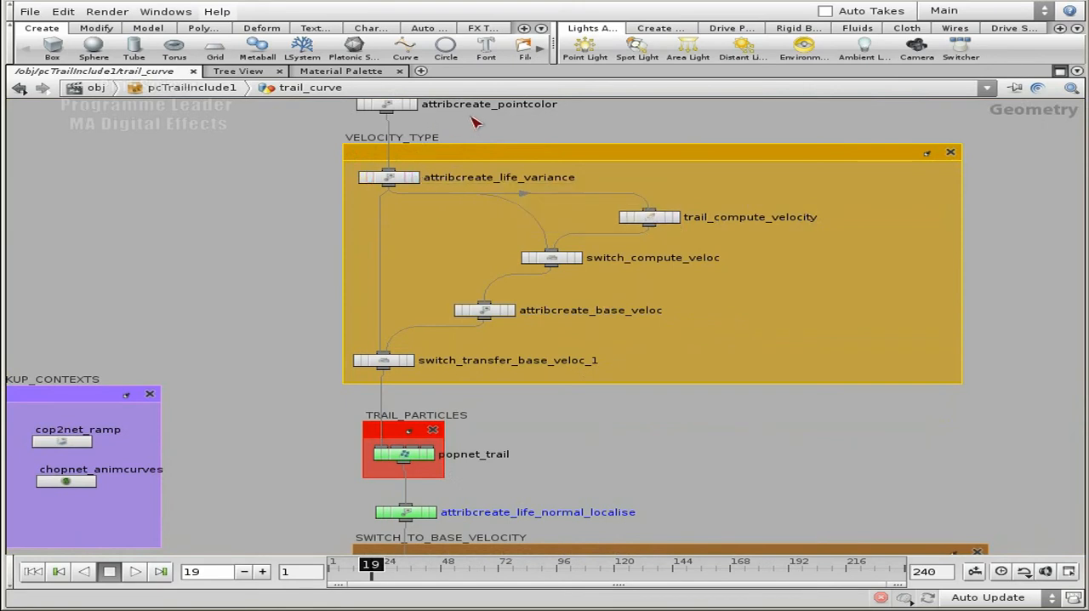
middle_drag(315, 138, 285, 180)
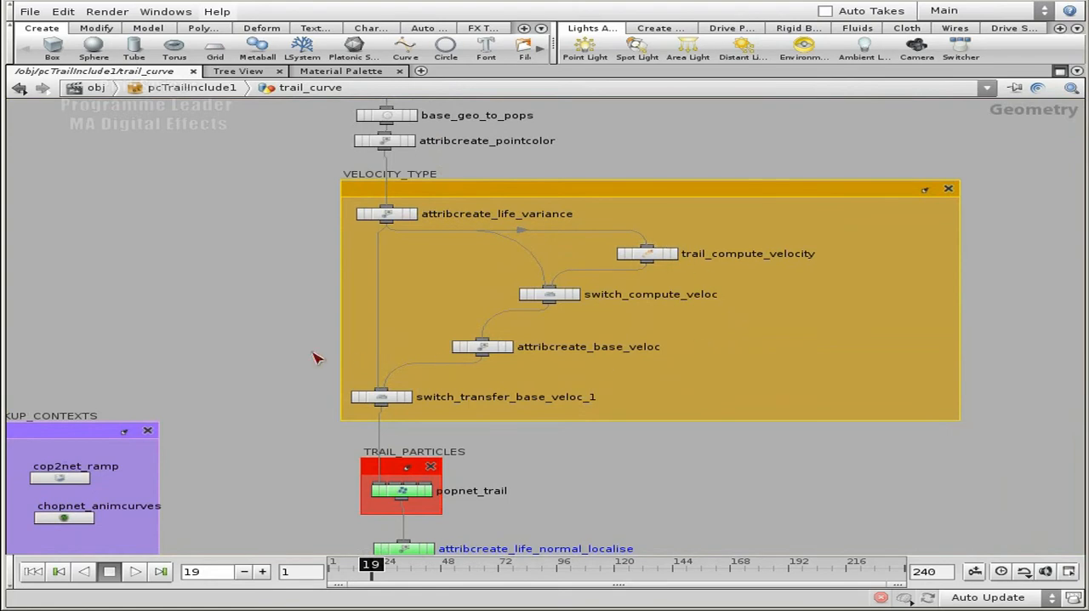
scroll(289, 378, down, 3)
middle_drag(285, 404, 298, 281)
mouse_move(321, 385)
middle_down()
mouse_move(317, 311)
mouse_move(314, 376)
middle_up()
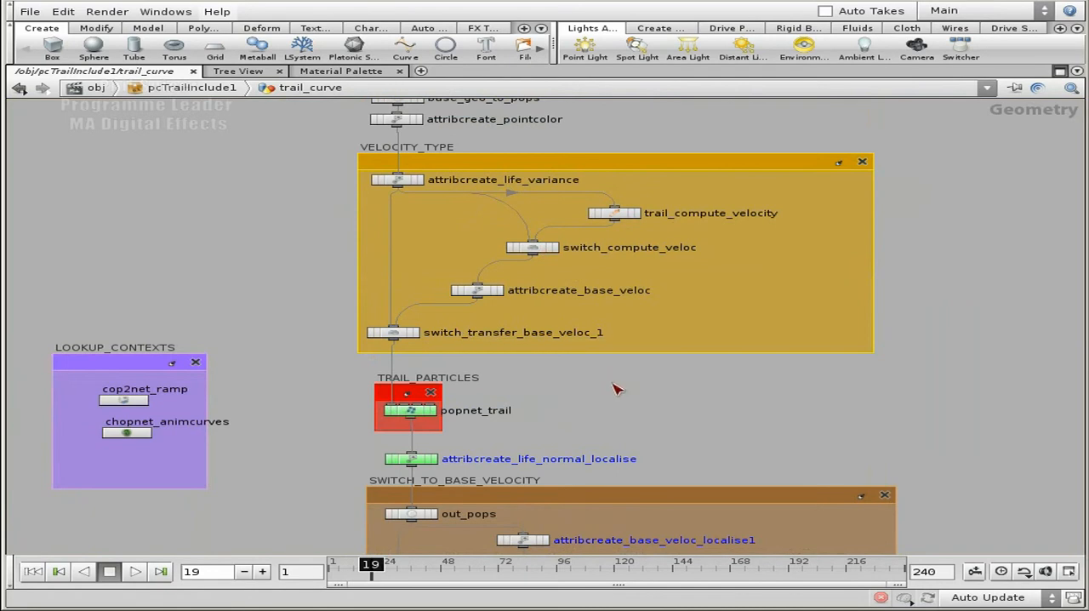
middle_drag(616, 383, 627, 332)
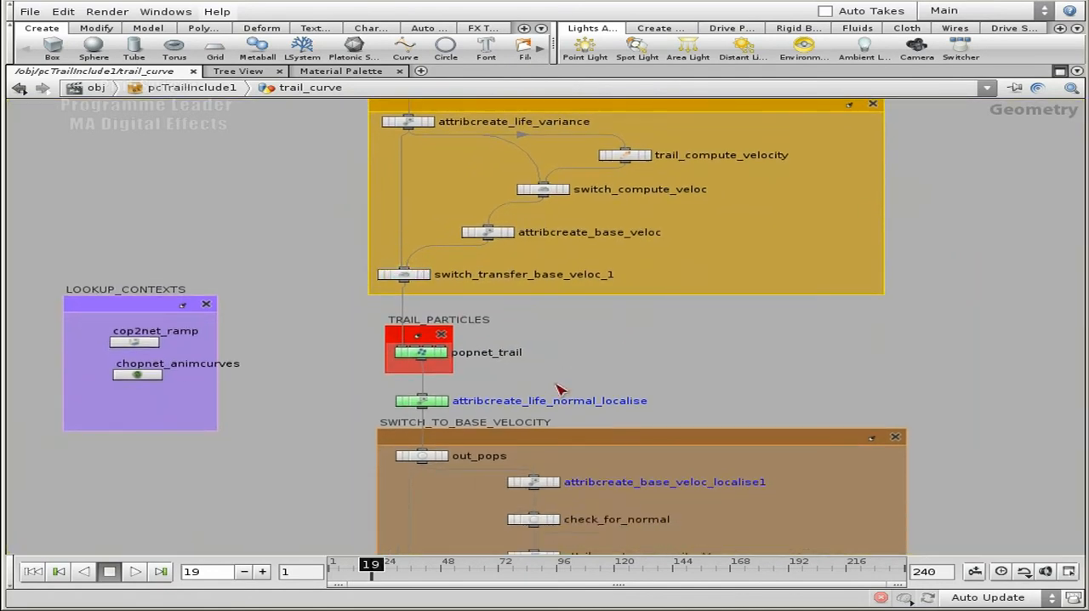
Enter cop2net_ramp in the LOOKUP_CONTEXTS group and inspect its ramp_simple and ramp_more chains
middle_drag(333, 379, 560, 330)
scroll(408, 317, up, 2)
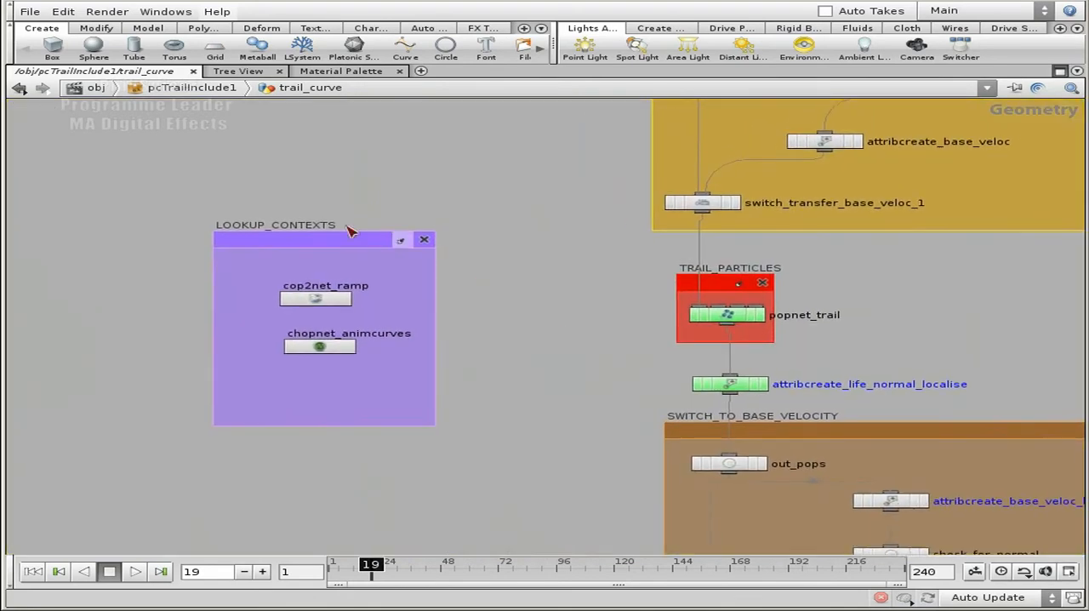
double_click(320, 303)
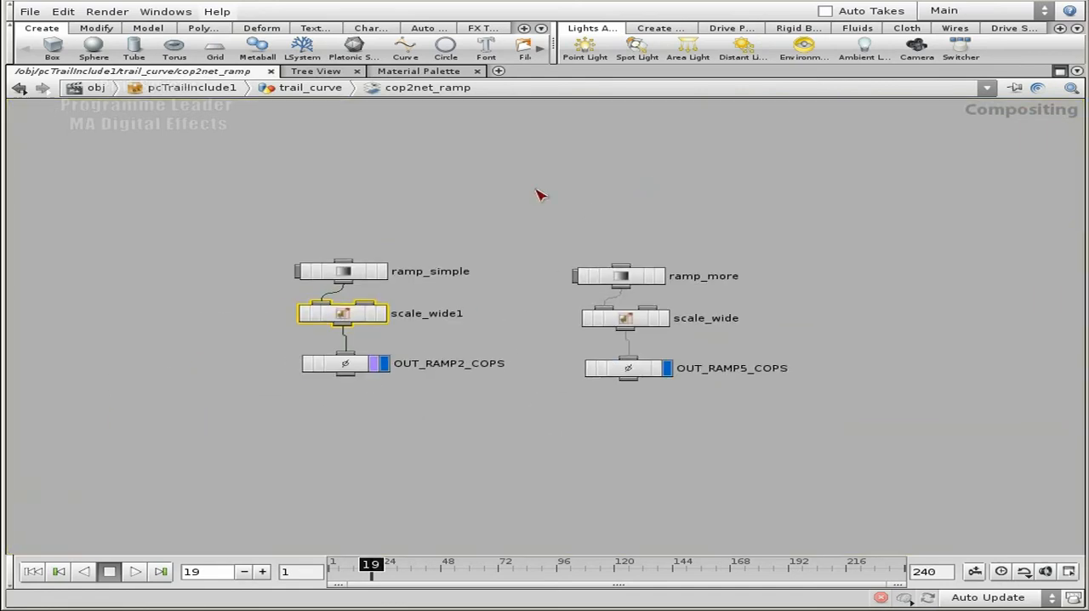
scroll(508, 262, up, 2)
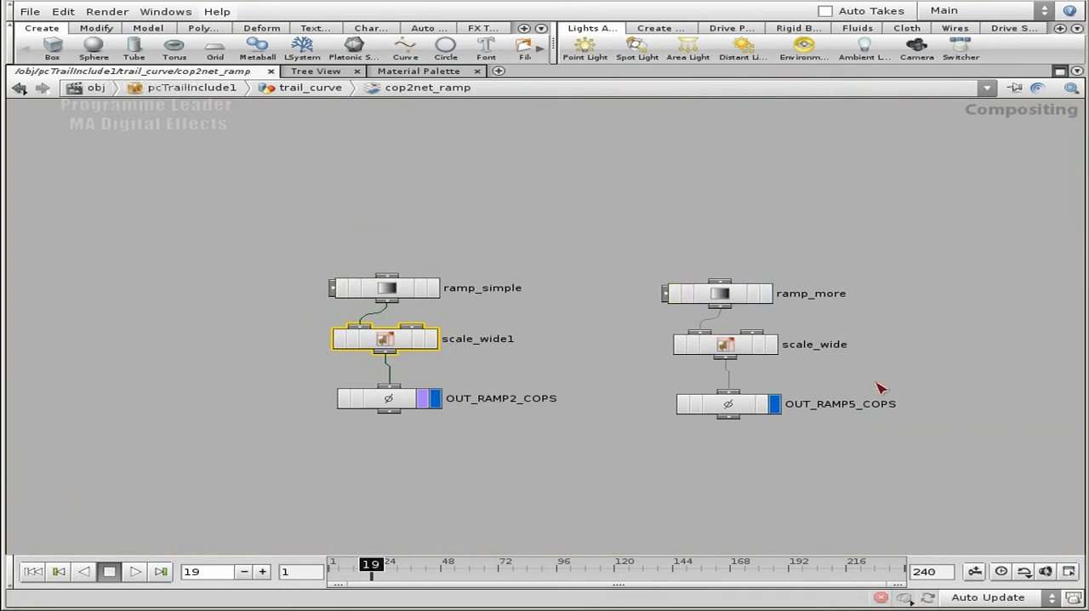
click(563, 230)
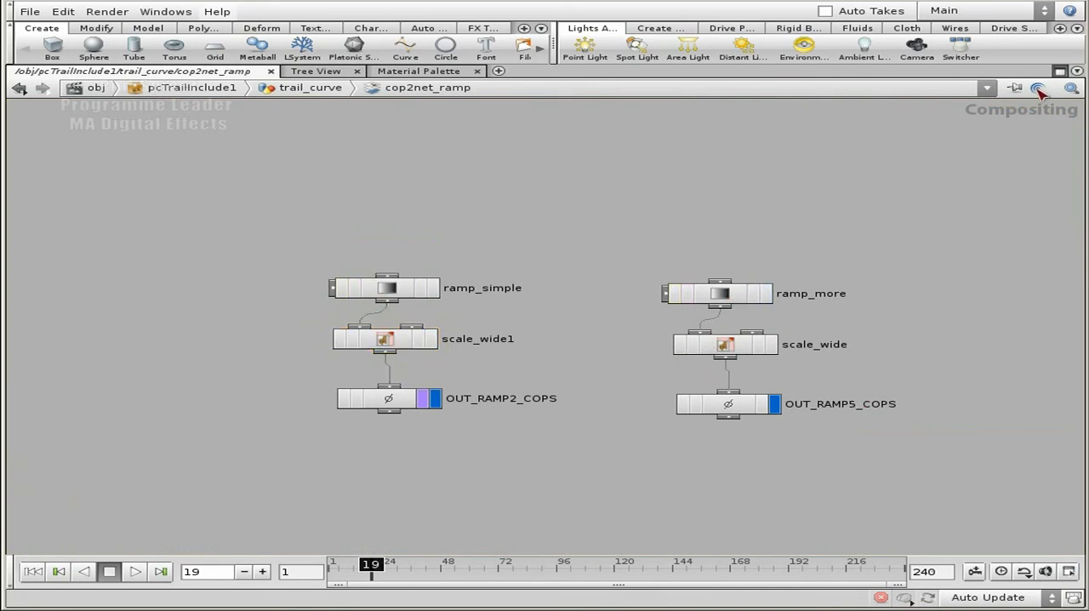
Restore the split pane layout and show the cop2net_ramp images in the Composite View
click(1060, 71)
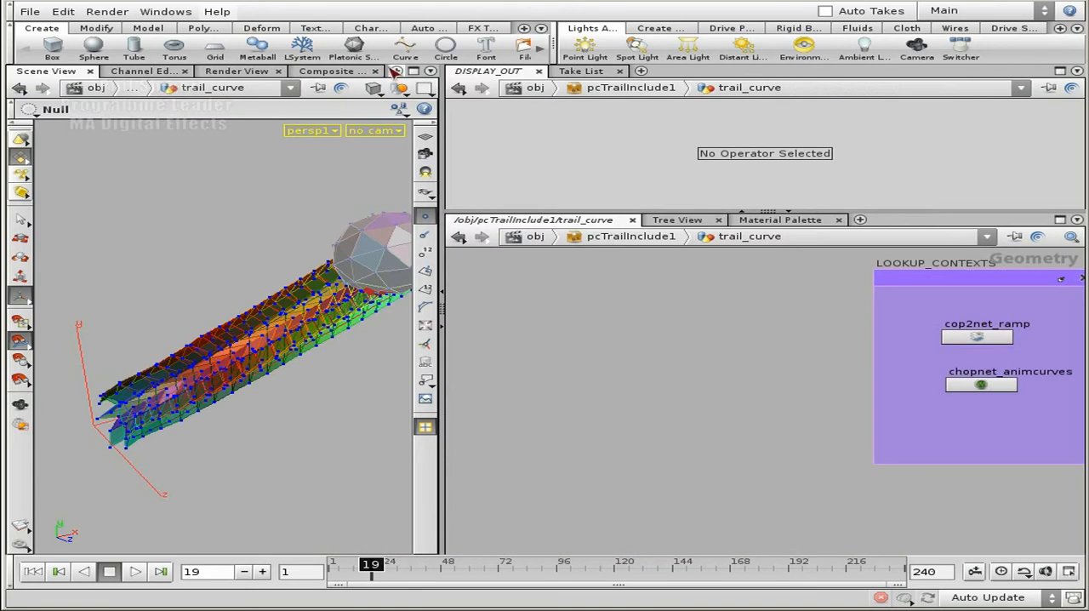
click(397, 70)
mouse_move(479, 100)
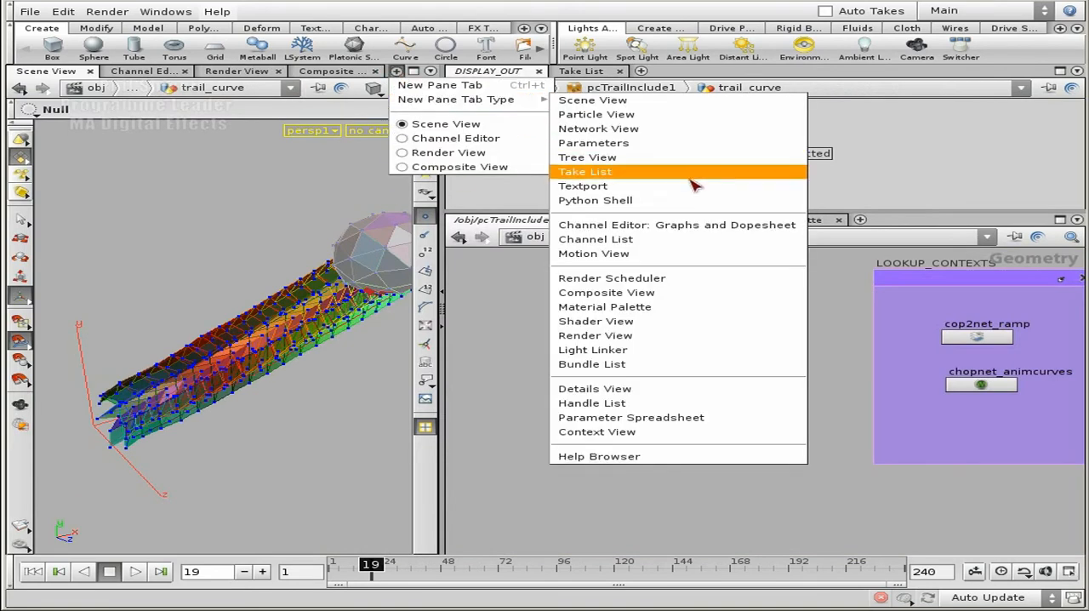
click(337, 77)
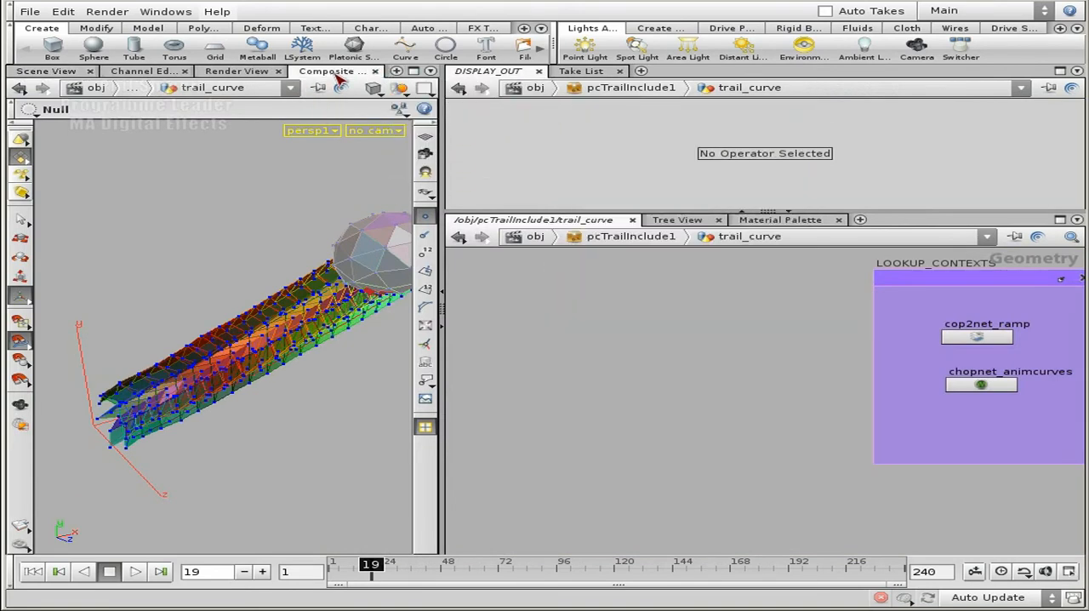
click(337, 76)
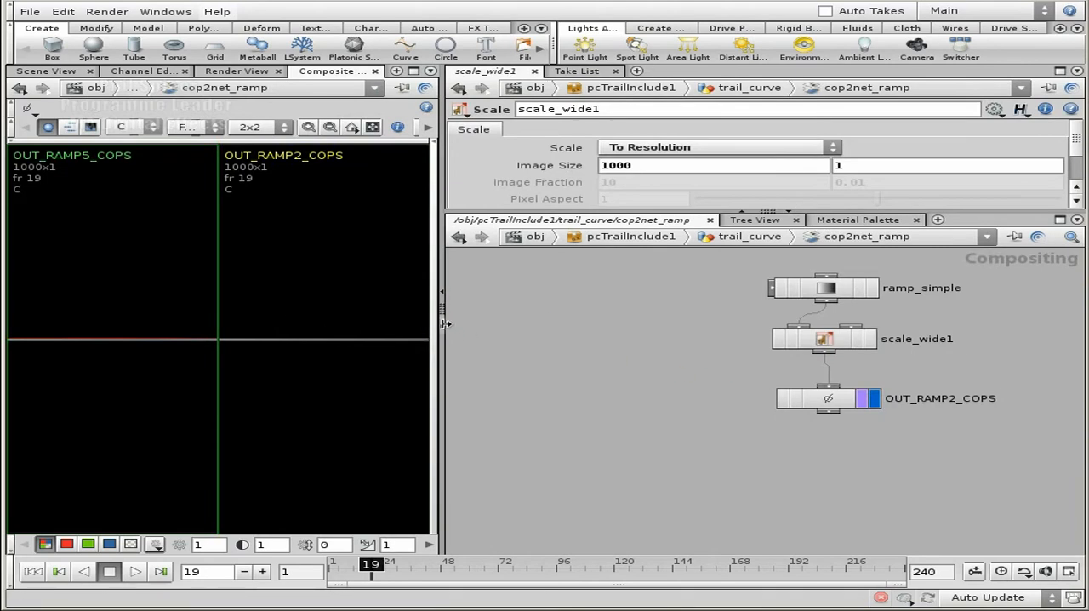
Widen the composite viewer and zoom in to compare the OUT_RAMP5_COPS and OUT_RAMP2_COPS ramps with their node chains
drag(442, 345, 709, 345)
scroll(161, 356, up, 2)
middle_drag(212, 354, 130, 386)
scroll(479, 365, up, 2)
middle_drag(587, 354, 34, 354)
scroll(606, 349, down, 3)
middle_drag(949, 356, 755, 360)
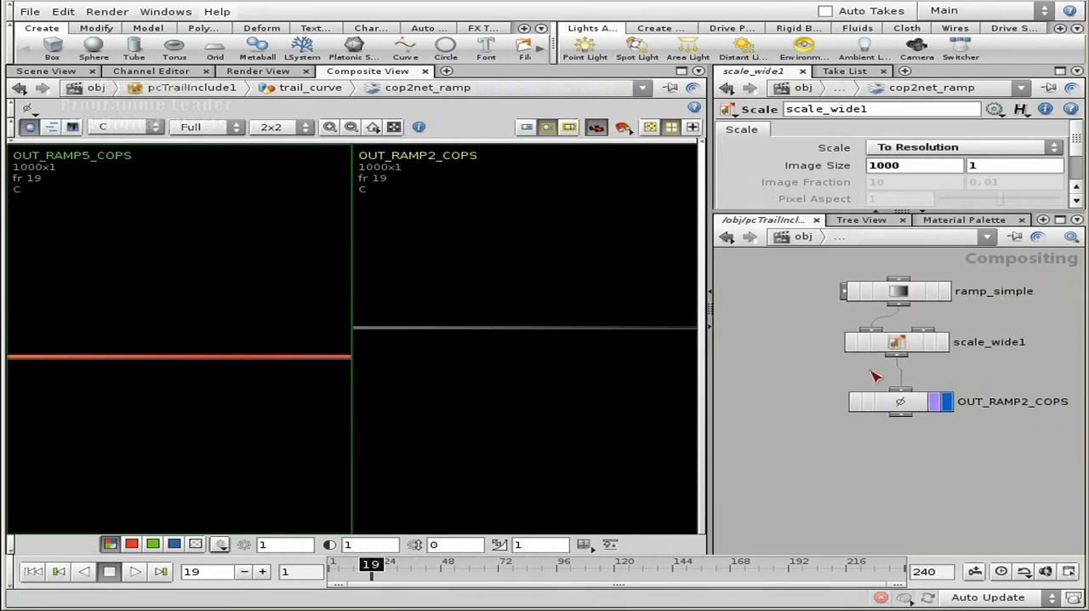
middle_drag(950, 467, 868, 434)
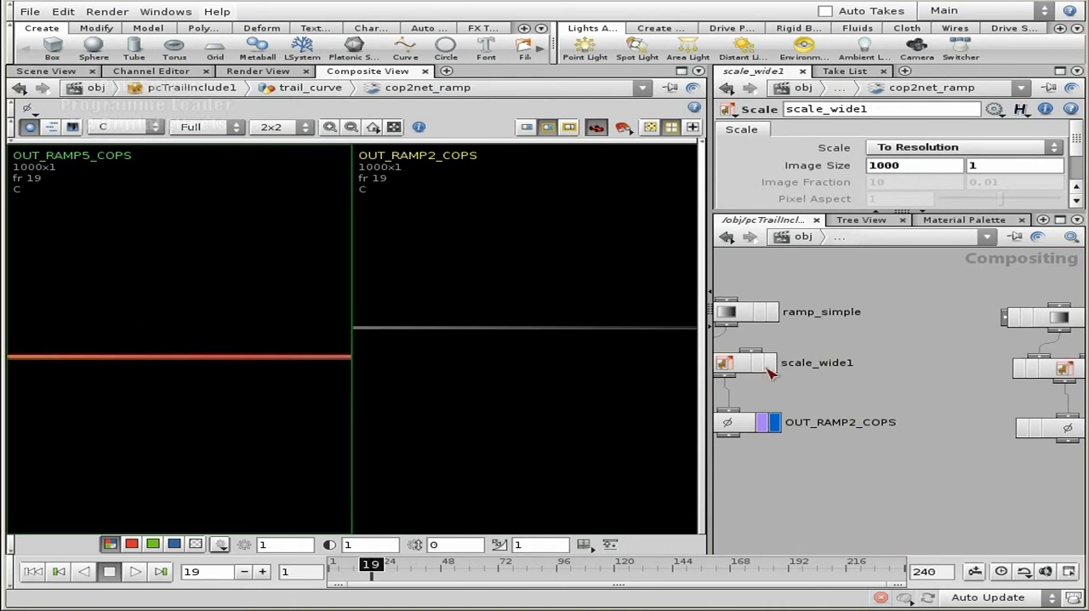
Narrow the composite viewer, return to trail_curve and enter the chopnet_animcurves network
drag(708, 353, 414, 351)
middle_drag(629, 353, 714, 352)
key(u)
middle_drag(658, 377, 420, 377)
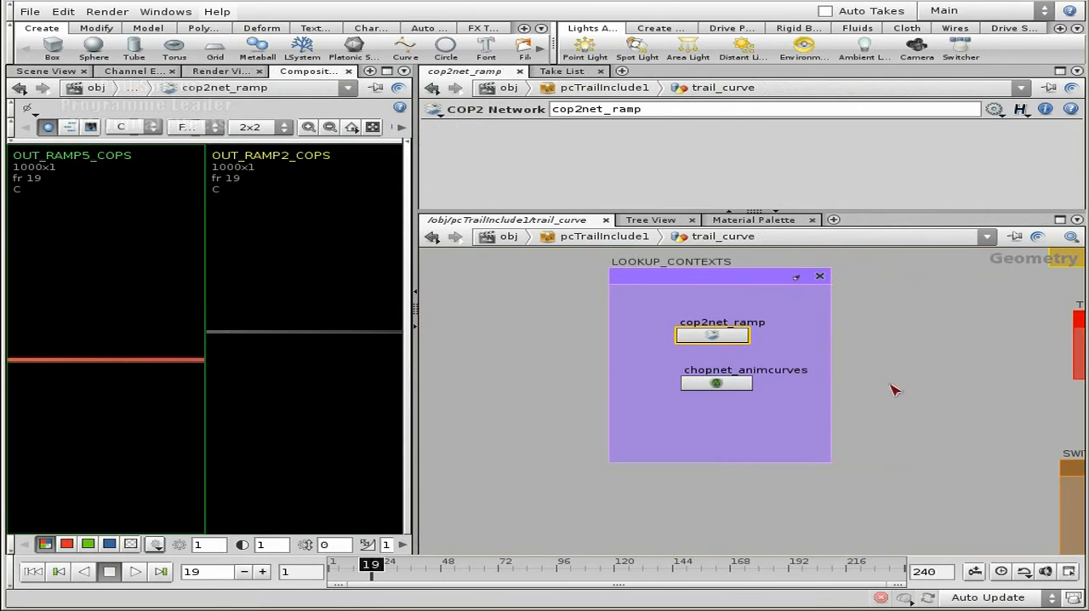
scroll(817, 387, up, 2)
double_click(638, 382)
Trace the channel chain from fetch_self and stretch_to_frames through the isolate nodes, math_scale_size_lookup_curve and rename1 to merge1 and OUTPUT
scroll(824, 392, down, 3)
middle_drag(824, 392, 707, 446)
middle_drag(780, 348, 732, 414)
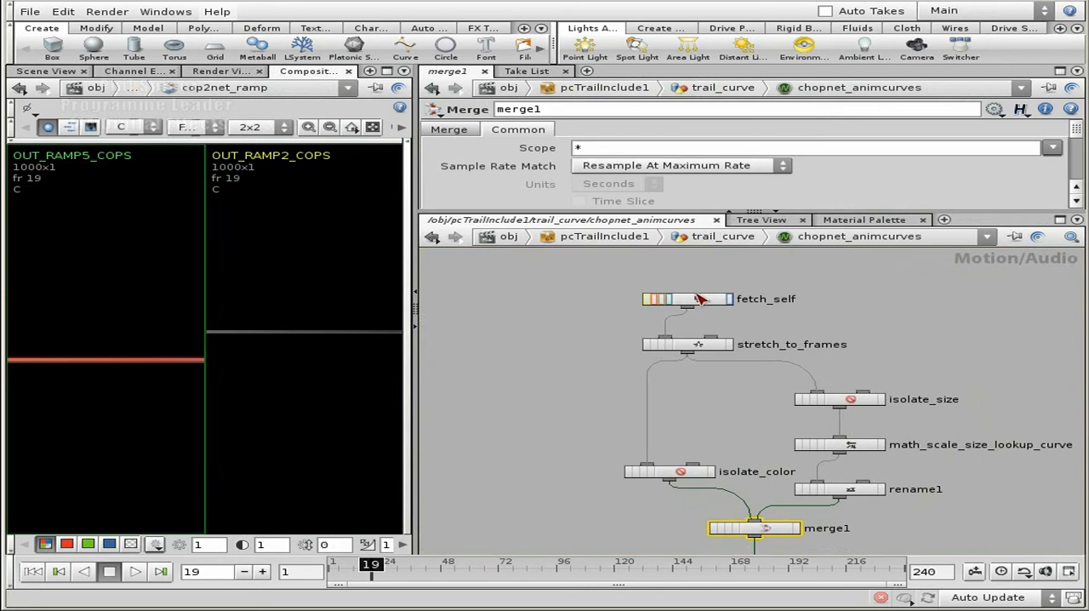
middle_drag(843, 330, 835, 281)
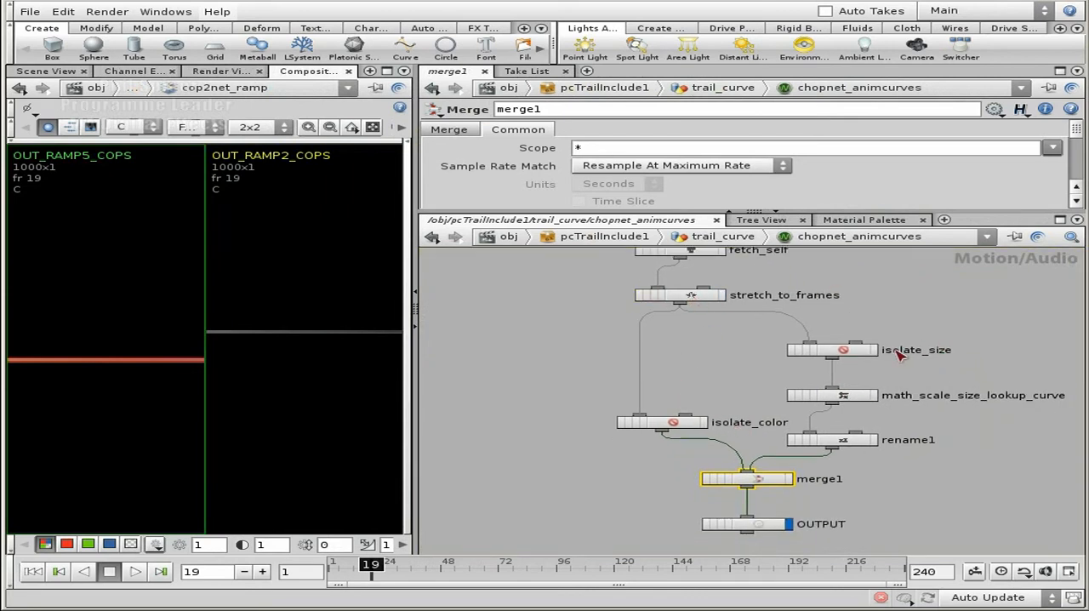
middle_drag(1011, 376, 965, 316)
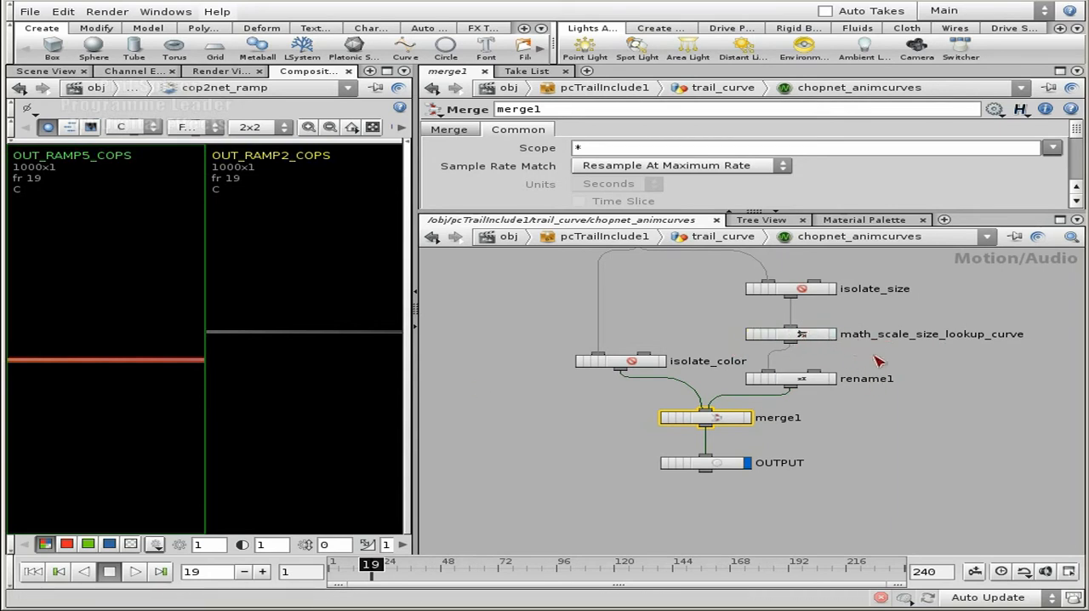
middle_drag(935, 292, 934, 385)
scroll(701, 400, down, 2)
mouse_move(701, 412)
middle_down()
mouse_move(703, 364)
mouse_move(704, 392)
middle_up()
Return to trail_curve and enter the popnet_trail particle network in the TRAIL_PARTICLES group
key(u)
middle_drag(884, 340, 452, 366)
scroll(784, 392, down, 2)
middle_drag(696, 378, 848, 411)
scroll(738, 378, up, 3)
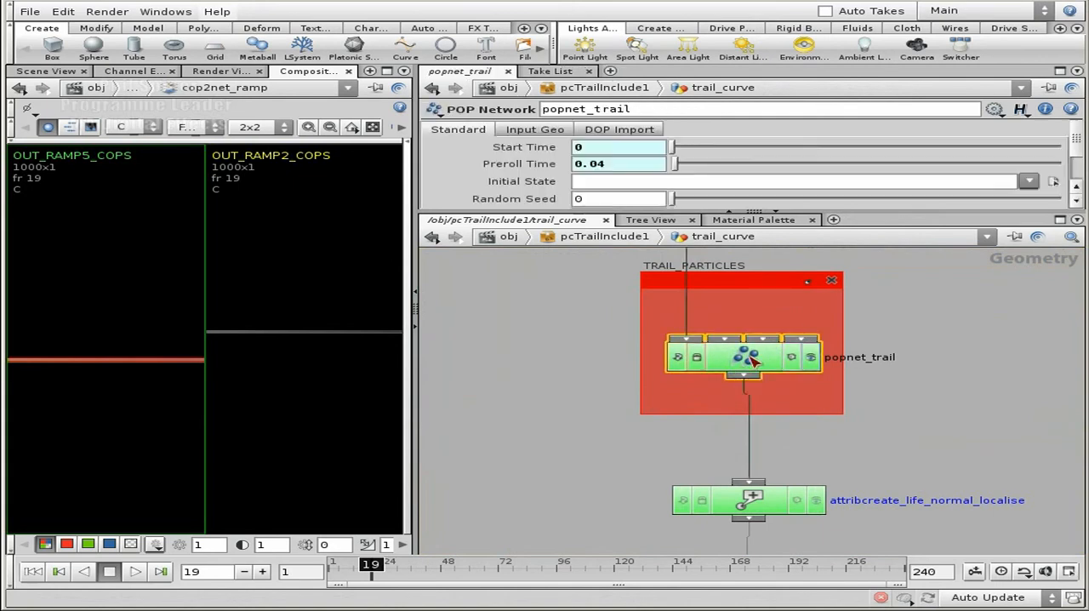
double_click(743, 354)
Examine the COLOR group inside popnet_trail, from color_source and the tint nodes to switch_tint_type, switch_tint and switch_color
scroll(823, 398, down, 4)
middle_drag(961, 319, 985, 411)
scroll(989, 388, down, 1)
scroll(985, 411, down, 2)
middle_drag(909, 293, 903, 251)
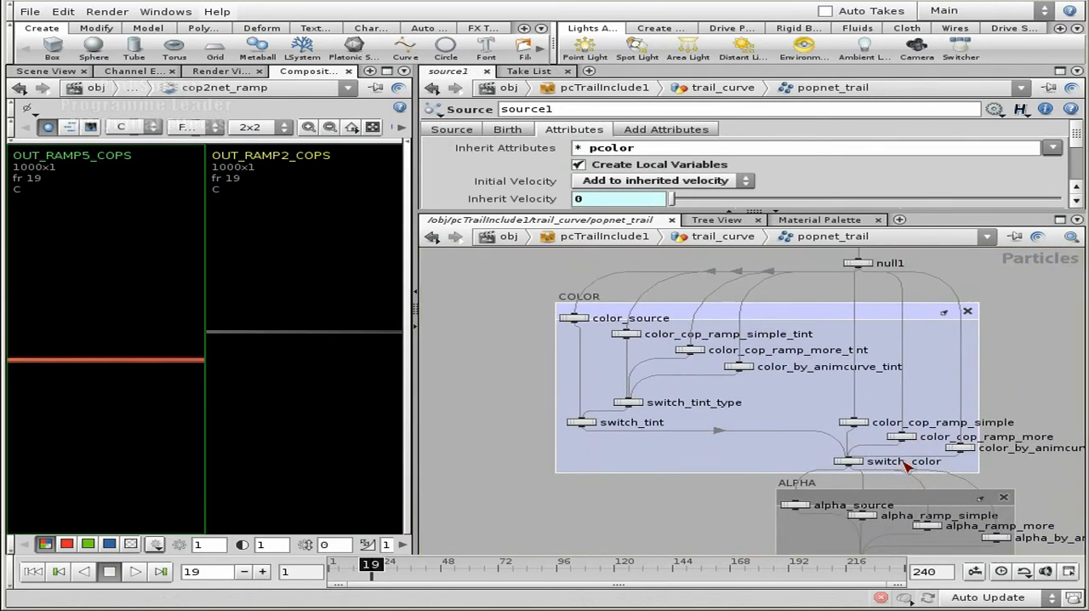
scroll(731, 383, up, 2)
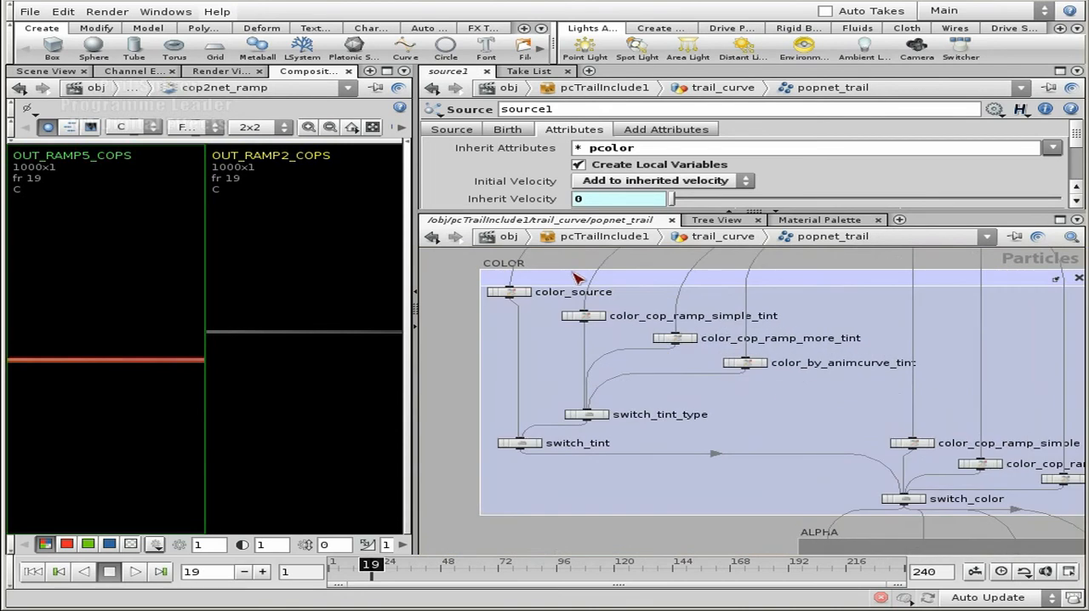
middle_drag(688, 390, 715, 414)
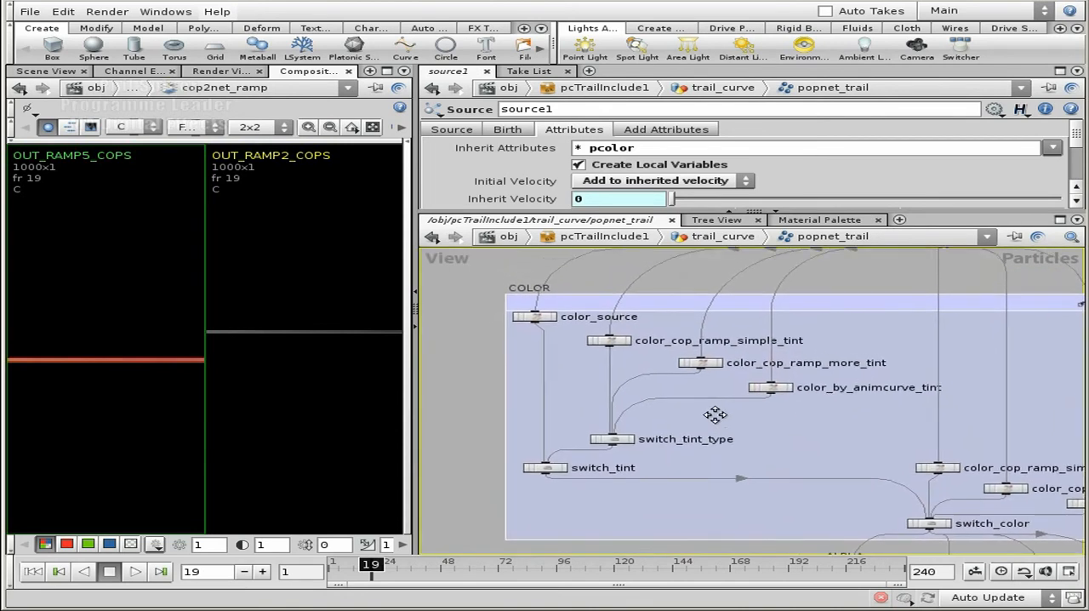
scroll(629, 375, up, 3)
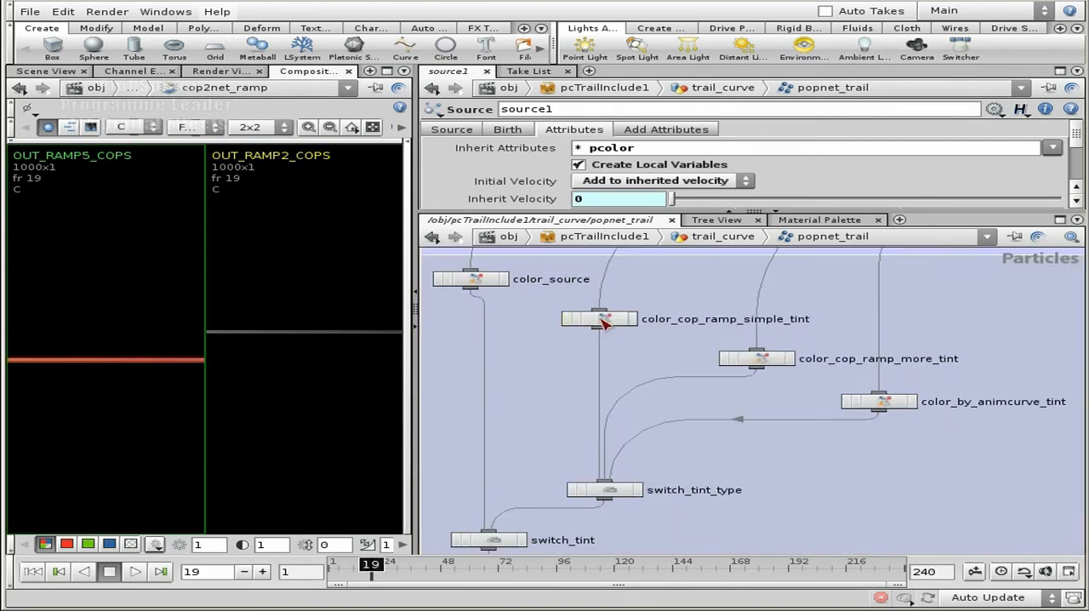
Show the first Color component's expression of color_cop_ramp_simple_tint in an expression editor and enlarge the editor window
click(602, 320)
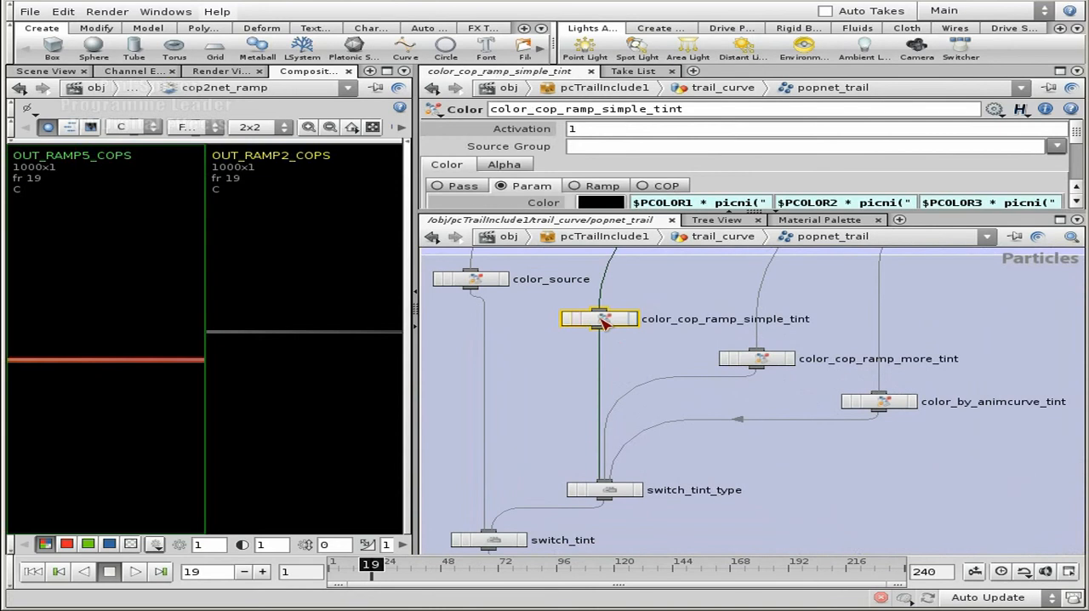
click(670, 205)
key(alt+e)
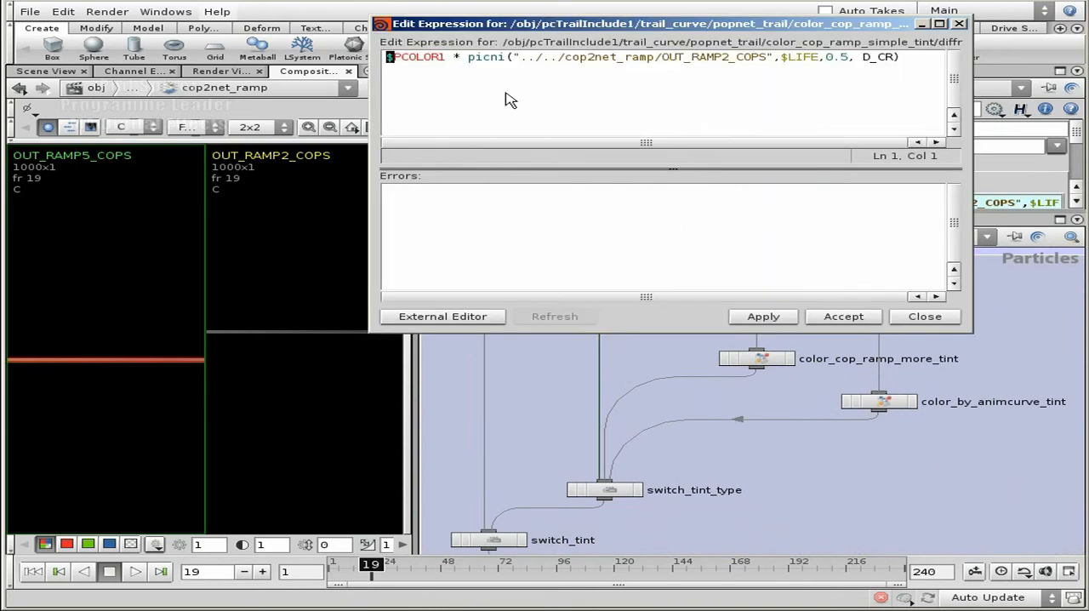
drag(508, 24, 260, 102)
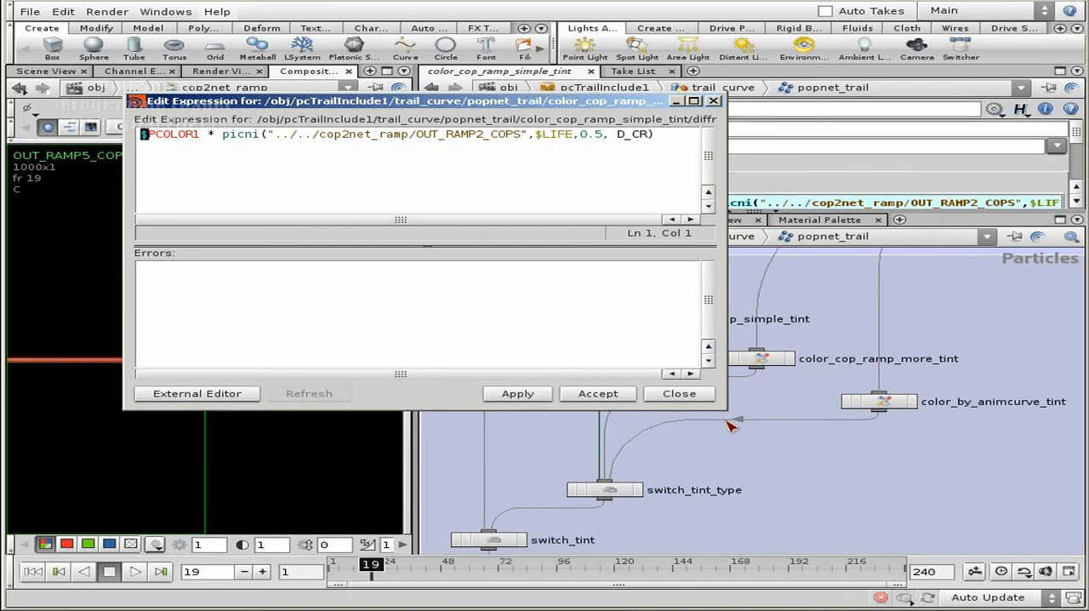
drag(728, 417, 868, 438)
Inspect the picni ramp lookup and the $PCOLOR1 multiplier in the red color expression
click(238, 136)
click(222, 136)
click(258, 136)
key(Left)
key(Left)
key(Left)
key(Left)
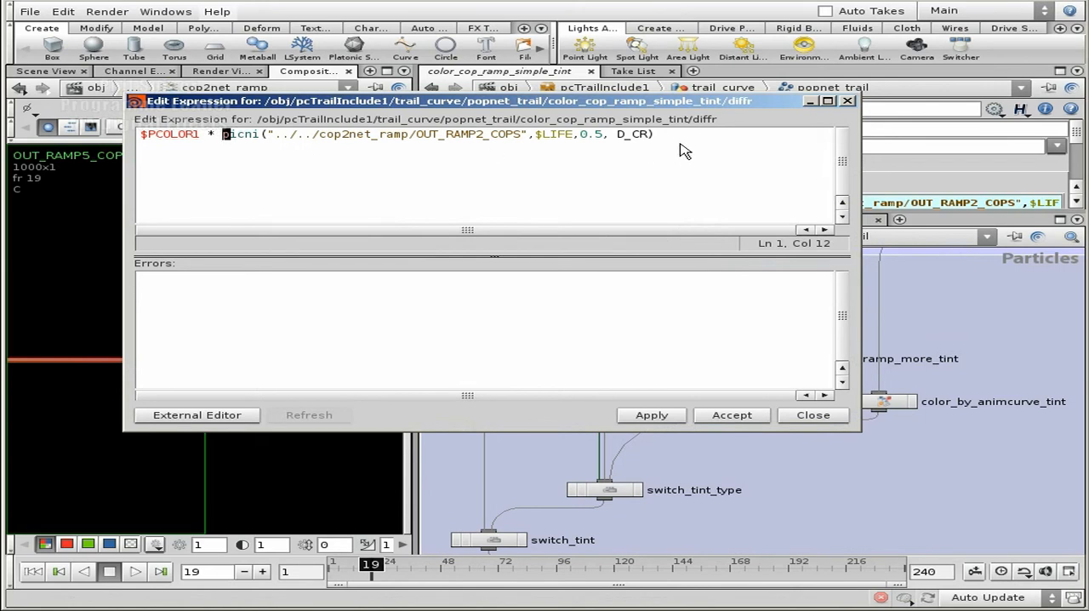
drag(203, 136, 124, 135)
click(176, 143)
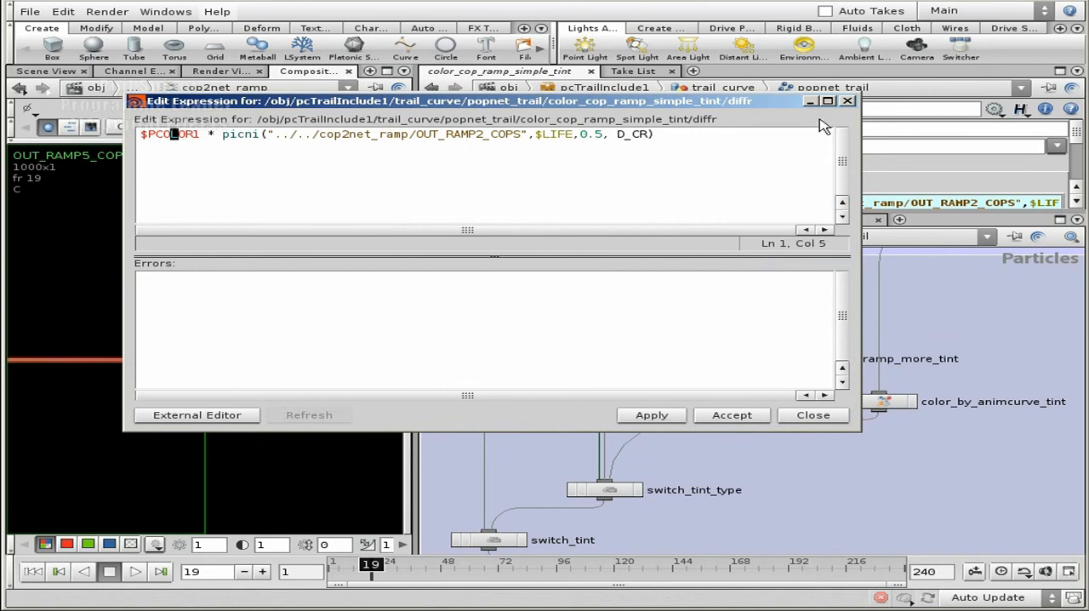
Close the expression editor and look over the remaining tint and ramp nodes in the COLOR group
click(848, 103)
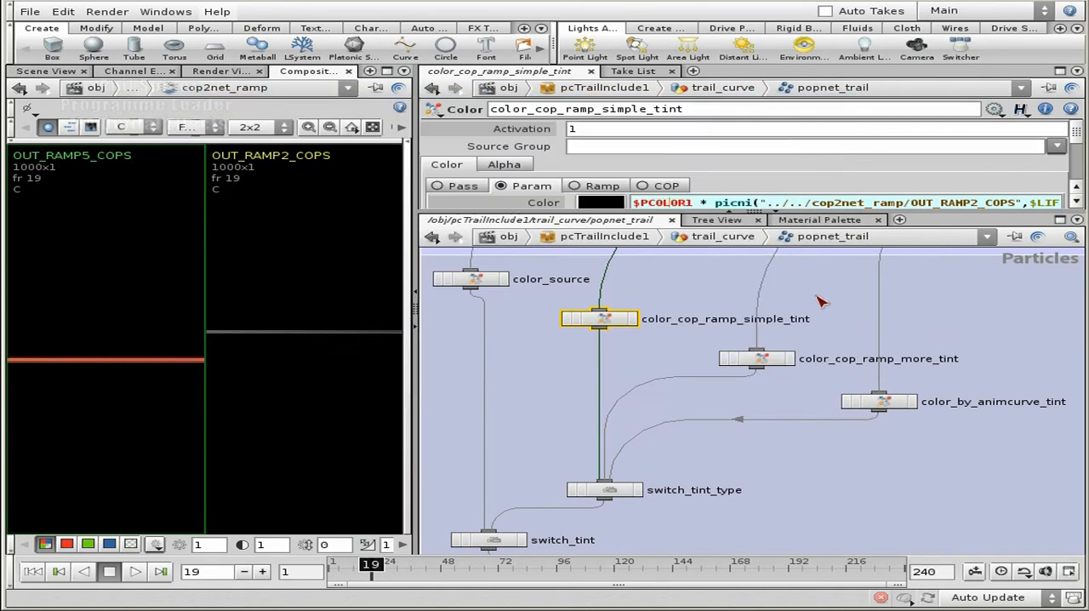
middle_drag(817, 297, 815, 340)
middle_drag(724, 274, 647, 296)
scroll(654, 370, down, 3)
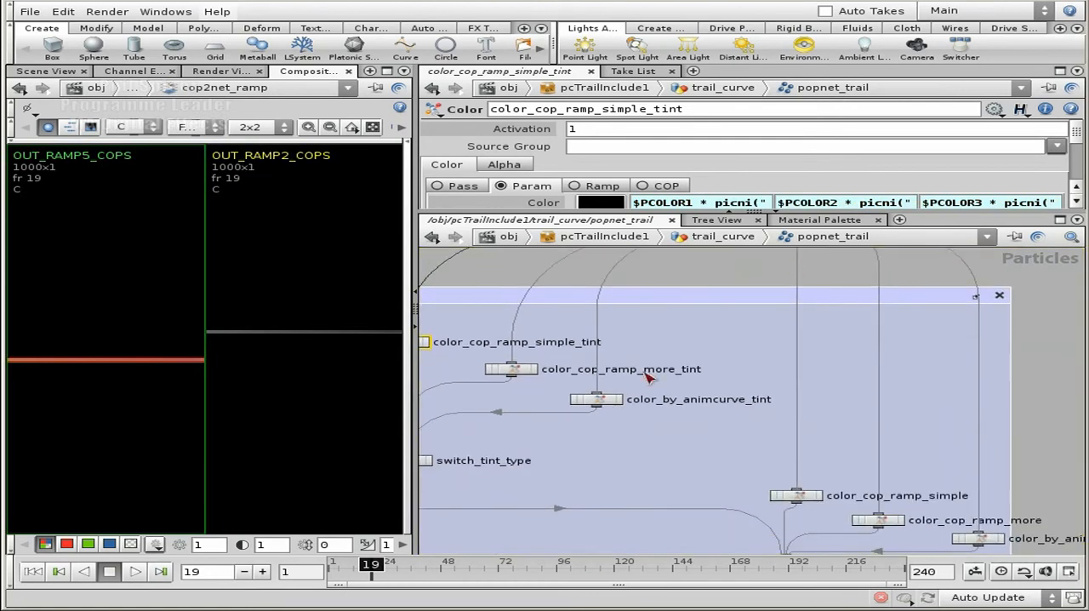
Return to trail_curve and inspect the $CR, $CG and $CB values of attribcreate_pointcolor above the VELOCITY_TYPE group
key(u)
middle_drag(791, 337, 747, 545)
scroll(807, 415, down, 4)
middle_drag(747, 275, 758, 500)
middle_drag(918, 341, 902, 393)
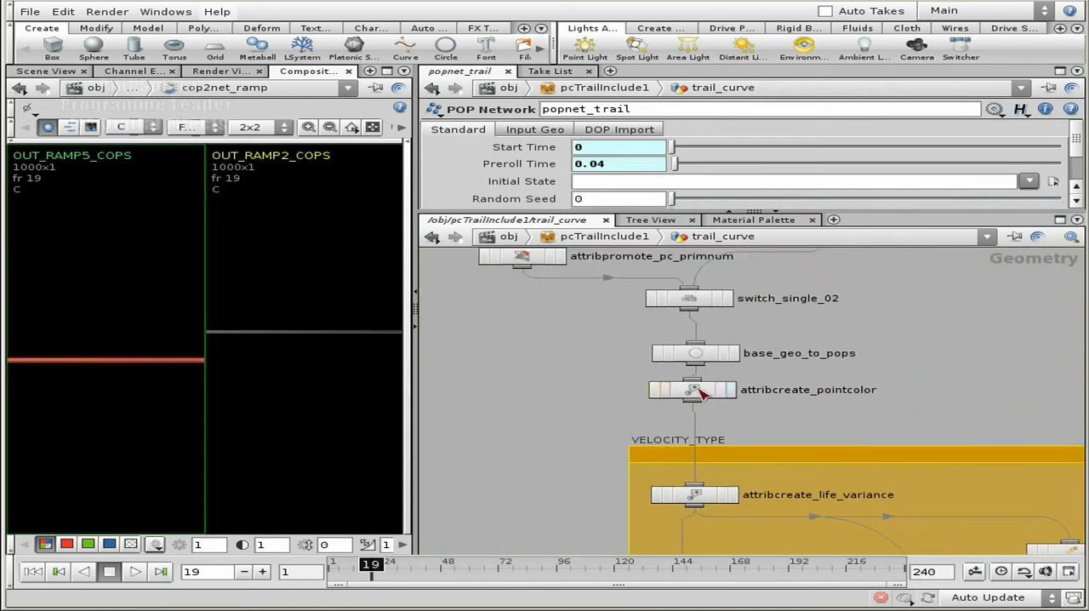
click(819, 391)
scroll(1076, 153, down, 3)
scroll(1069, 173, down, 1)
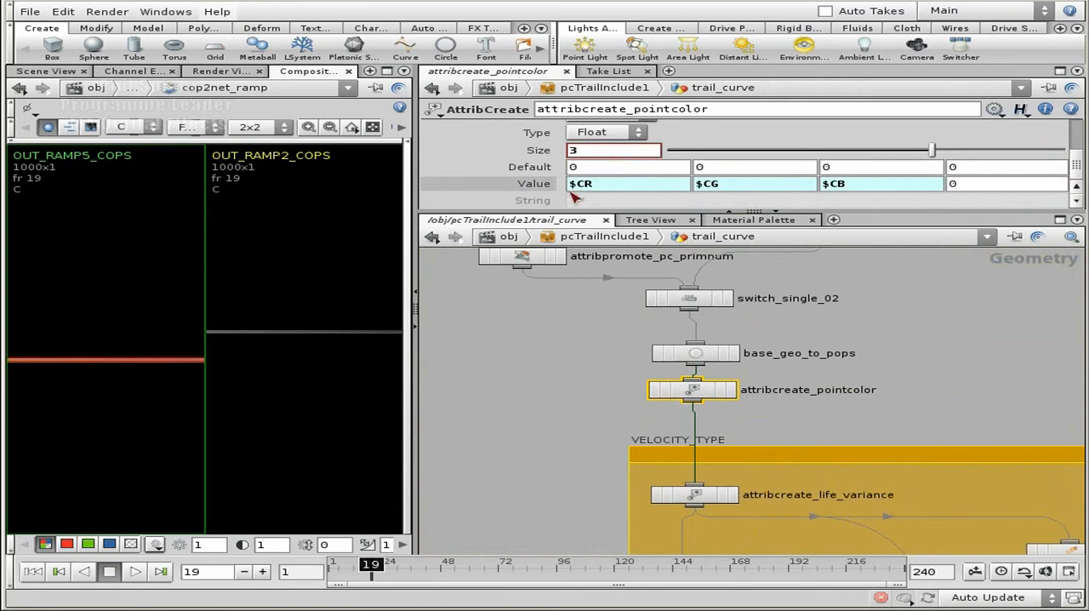
Enter popnet_trail in the TRAIL_PARTICLES group again and maximize the network view
scroll(628, 400, down, 10)
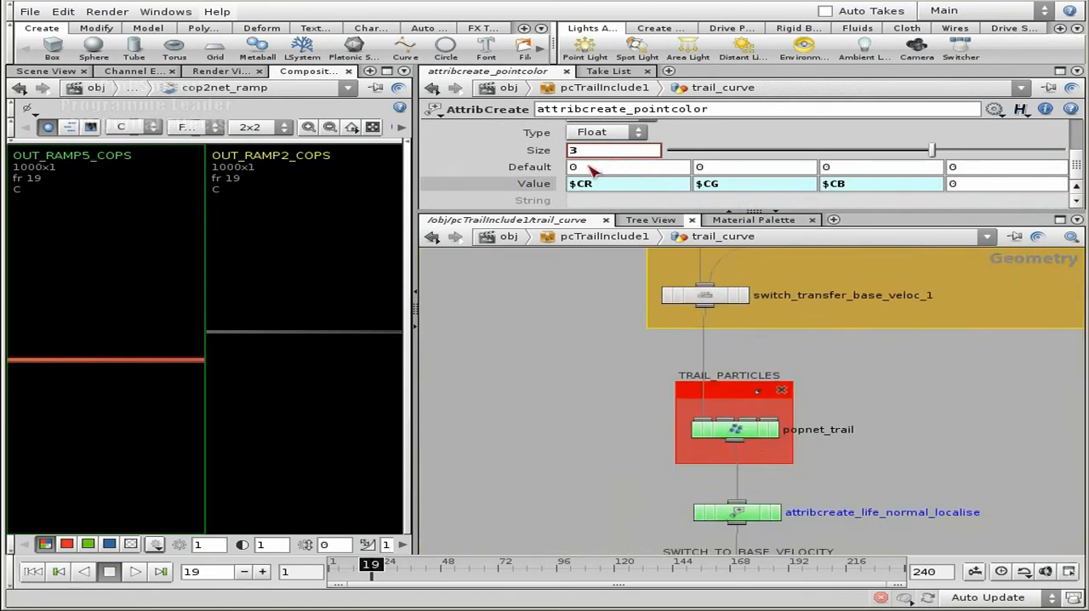
double_click(738, 351)
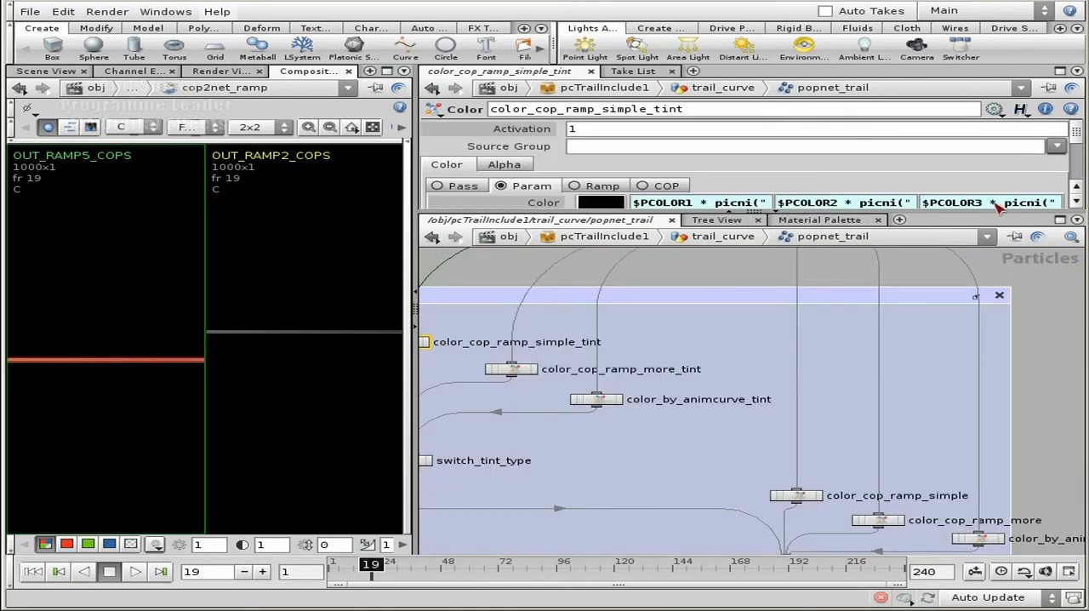
click(1061, 219)
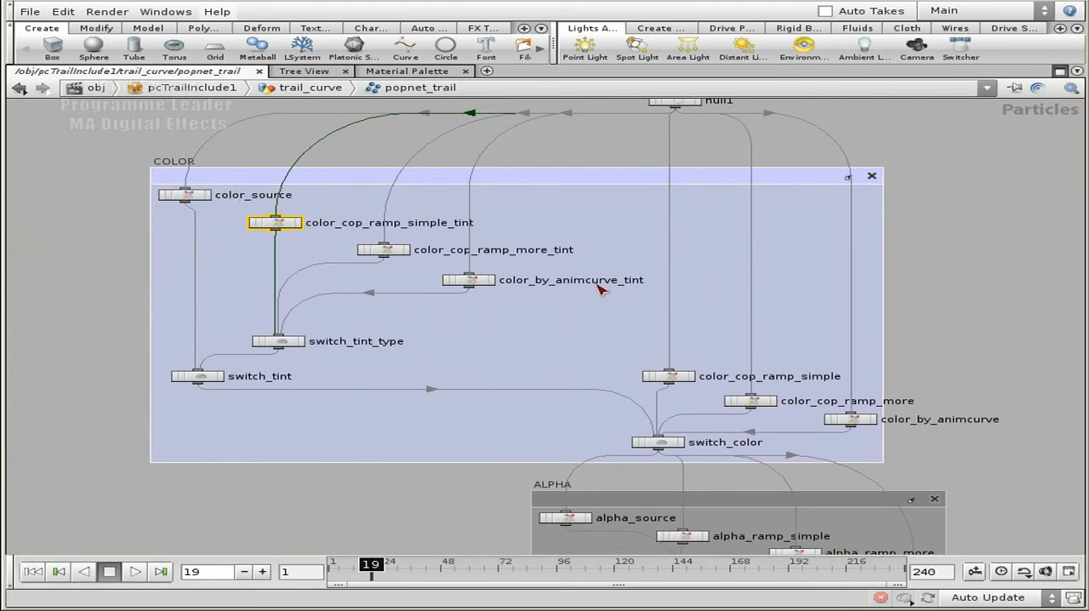
Display color_cop_ramp_simple_tint's parameters over the network and review its first Color component's expression in the expression editor
key(p)
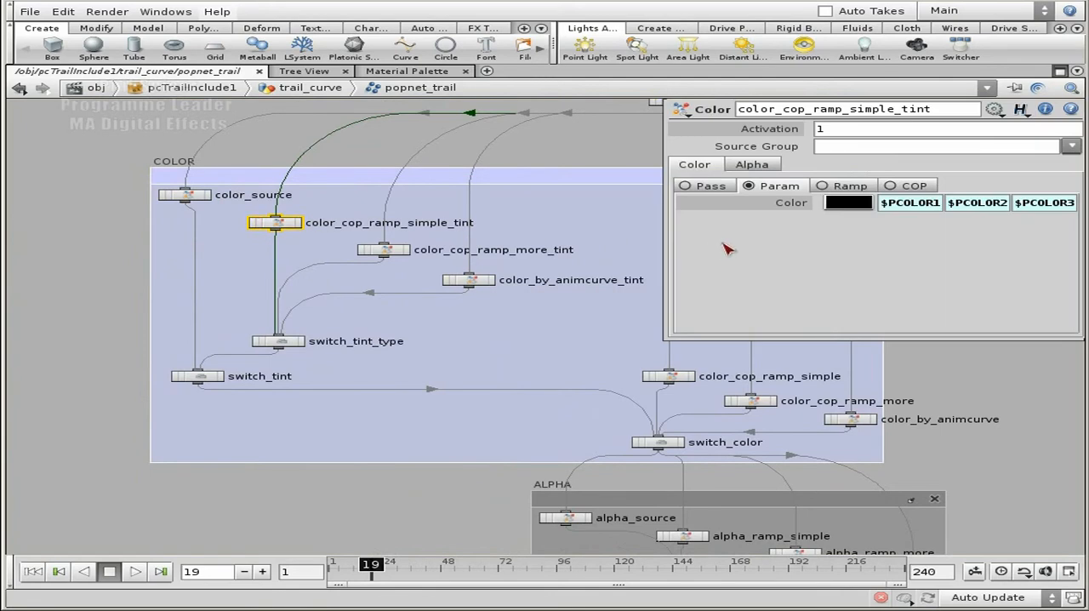
click(922, 207)
key(alt+e)
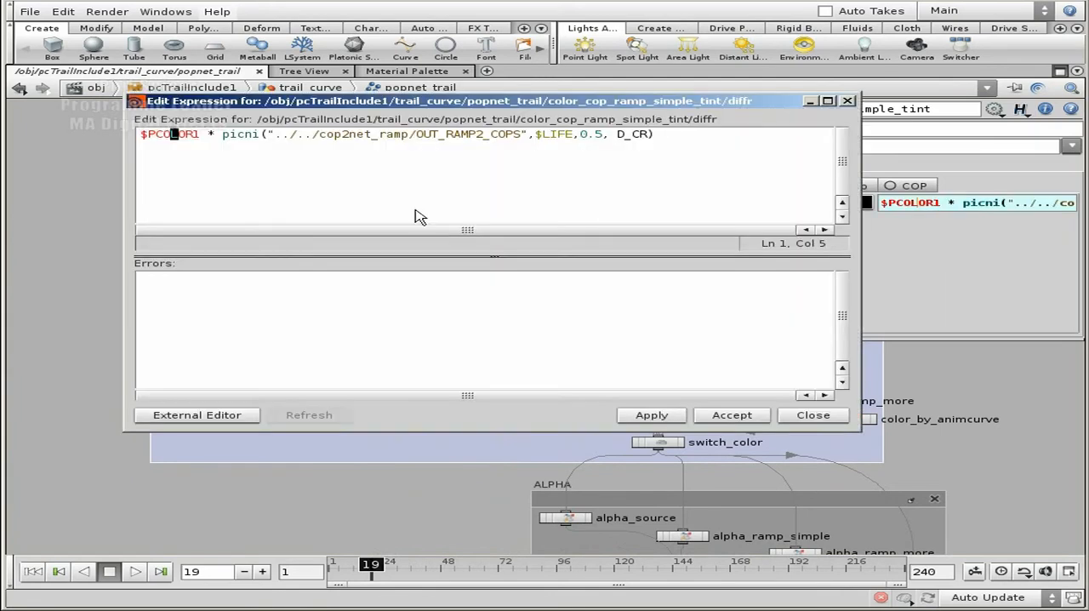
click(211, 136)
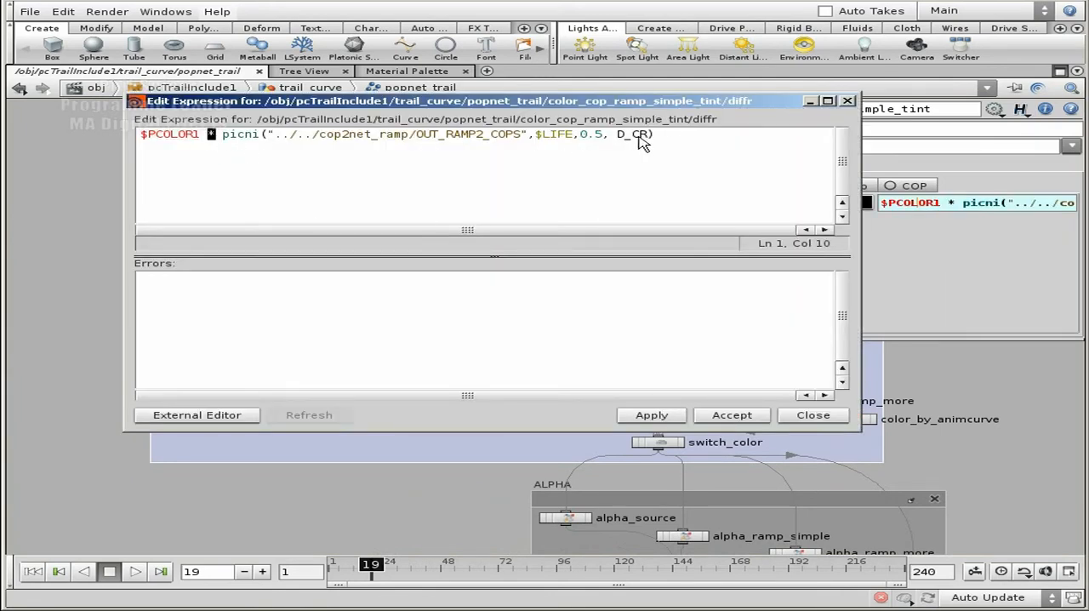
click(813, 416)
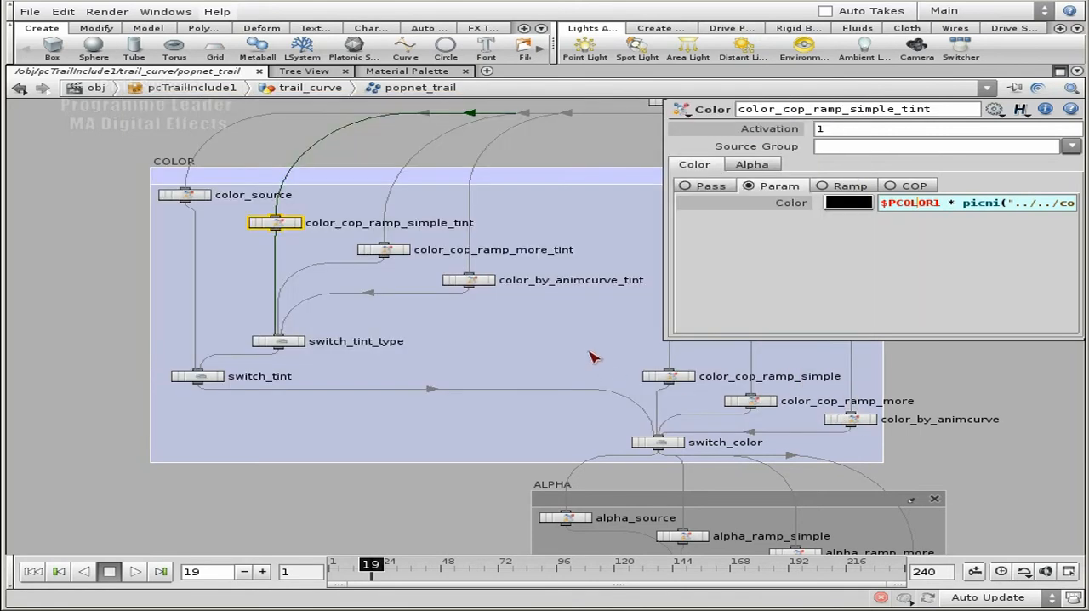
Select color_cop_ramp_simple and show its first Color component's expression in the expression editor
middle_drag(1003, 378, 866, 331)
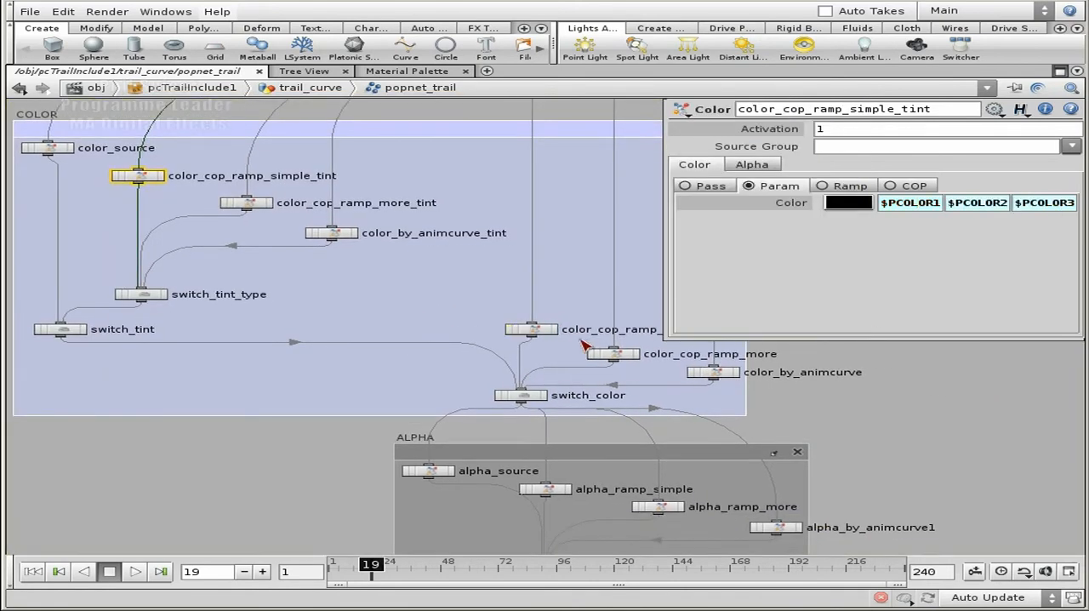
key(p)
middle_drag(578, 345, 543, 263)
click(499, 247)
key(p)
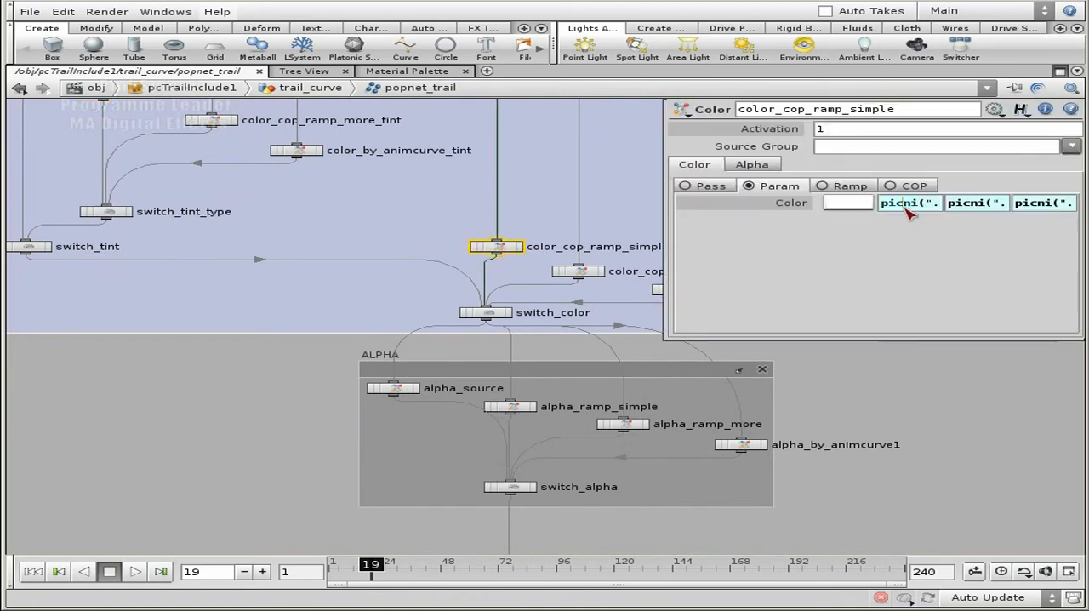
click(904, 206)
key(alt+e)
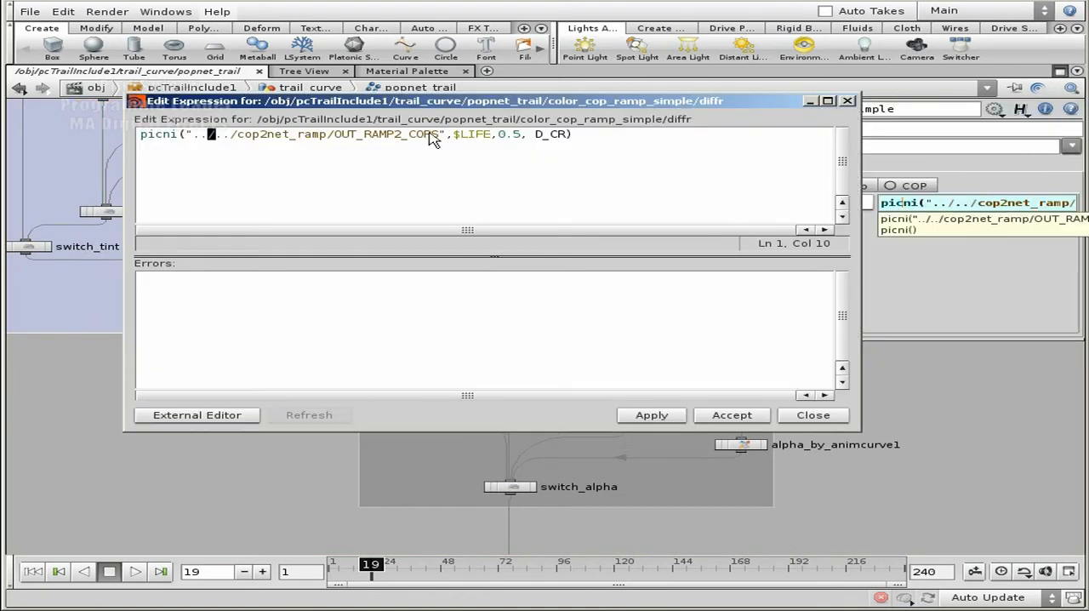
Inspect the D_CR and $LIFE arguments of the picni expression, then close the editor and hide the parameters
drag(534, 134, 610, 138)
click(601, 145)
drag(453, 134, 491, 137)
click(594, 143)
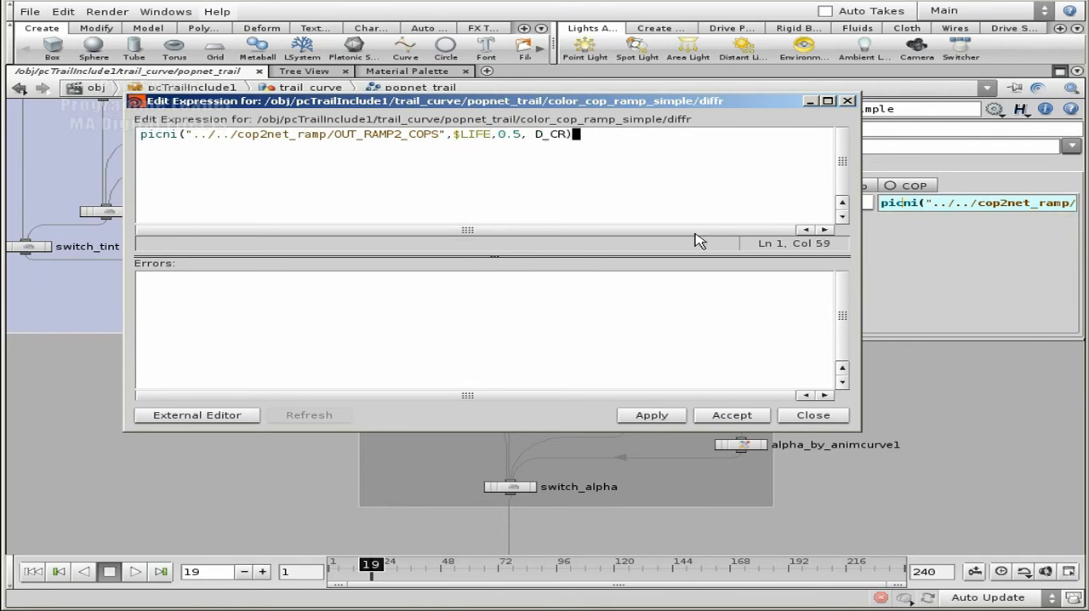
click(814, 415)
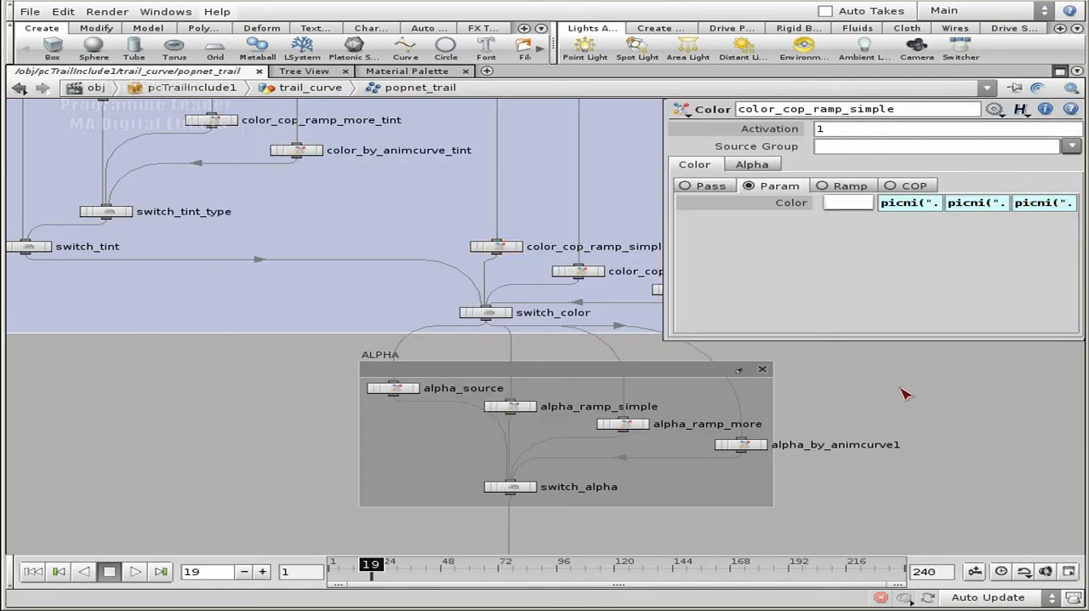
key(p)
Examine how the COLOR group feeds through switch_color into the ALPHA group's source, ramp and animcurve nodes and switch_alpha
middle_drag(774, 225, 835, 333)
scroll(545, 347, down, 1)
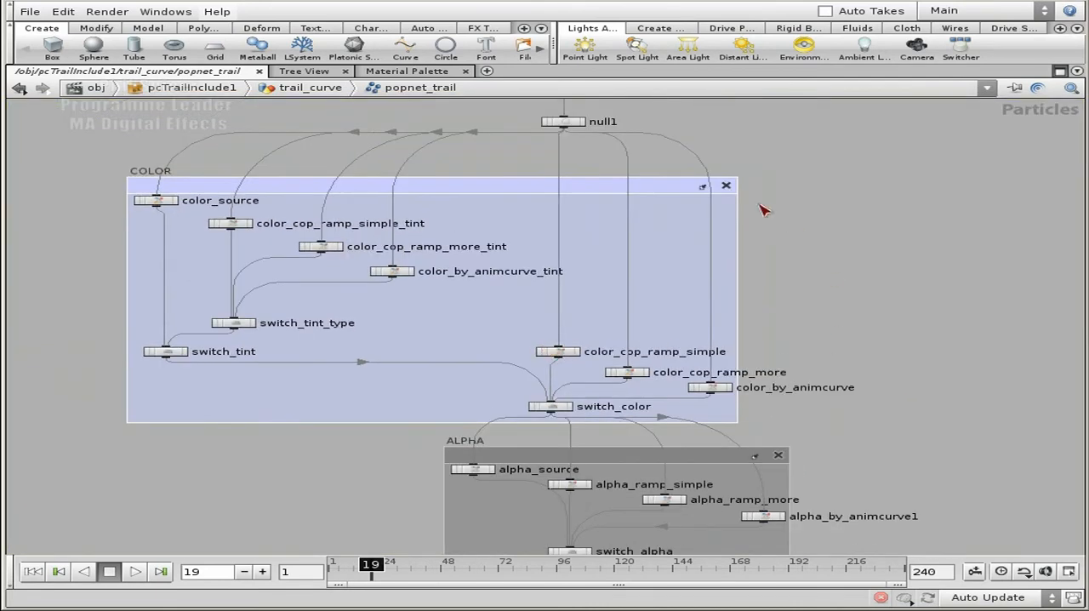
scroll(813, 281, down, 3)
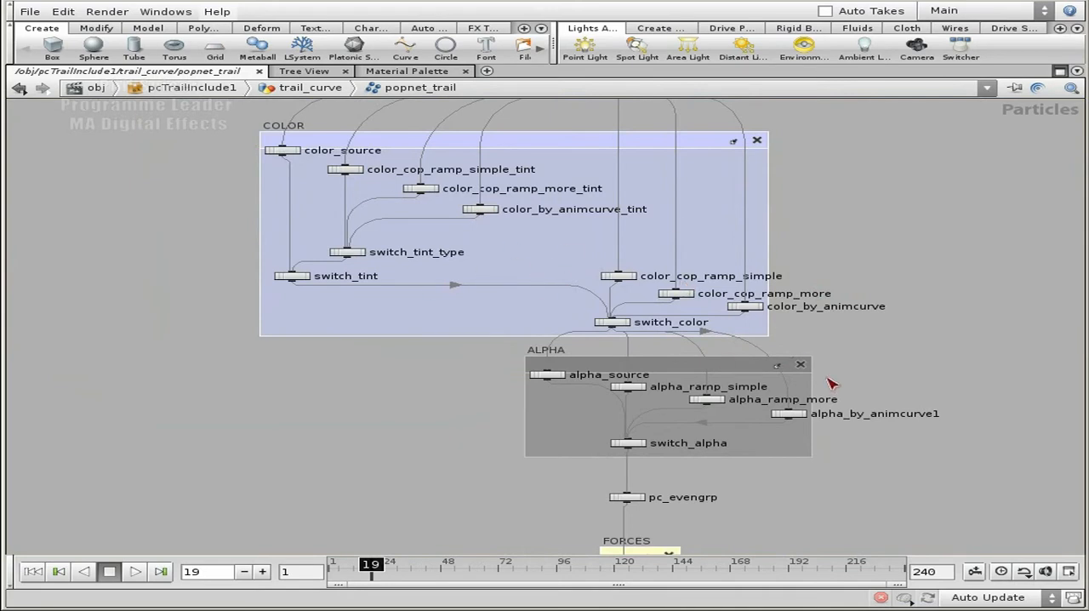
middle_drag(876, 383, 840, 300)
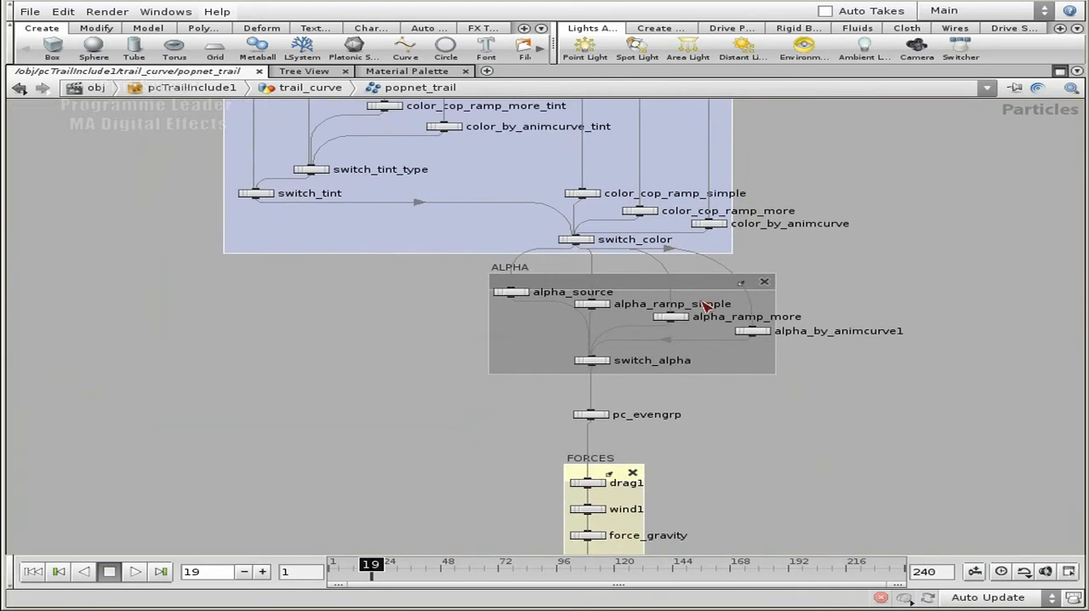
middle_drag(867, 261, 878, 358)
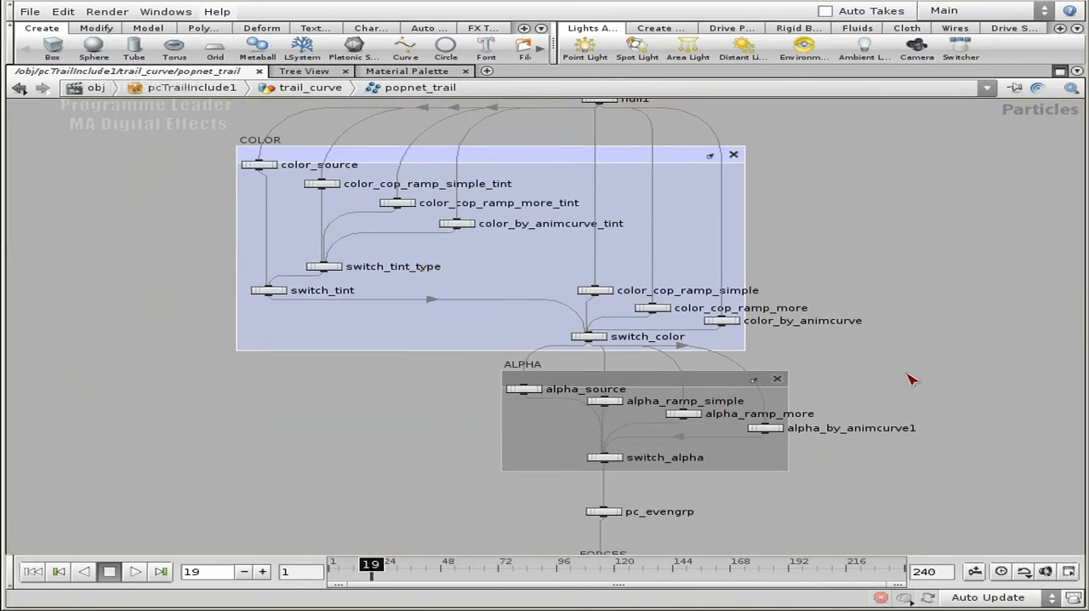
middle_drag(893, 354, 878, 304)
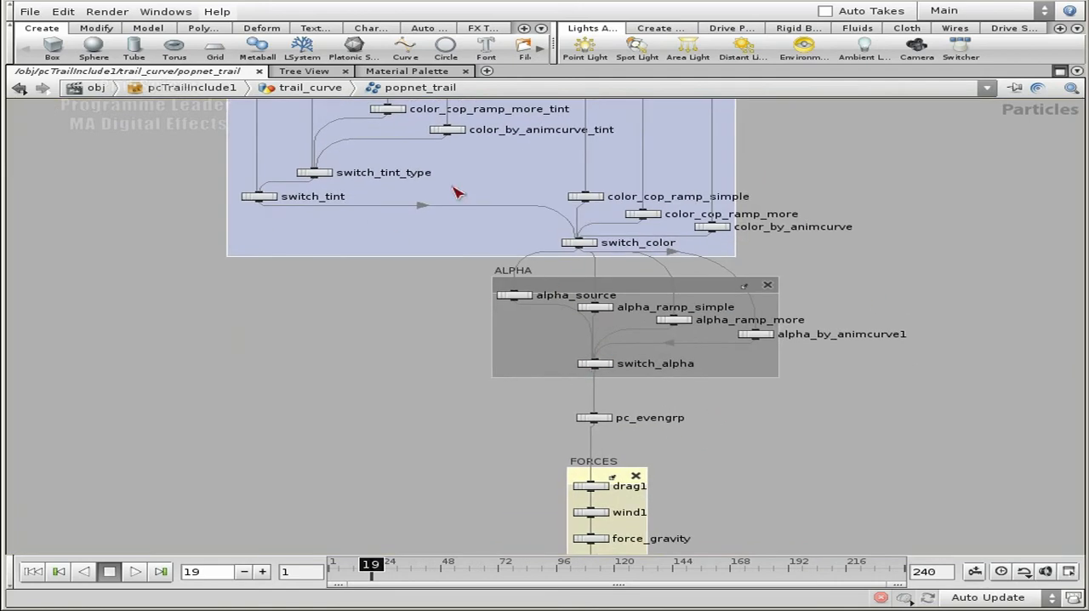
middle_drag(829, 170, 838, 279)
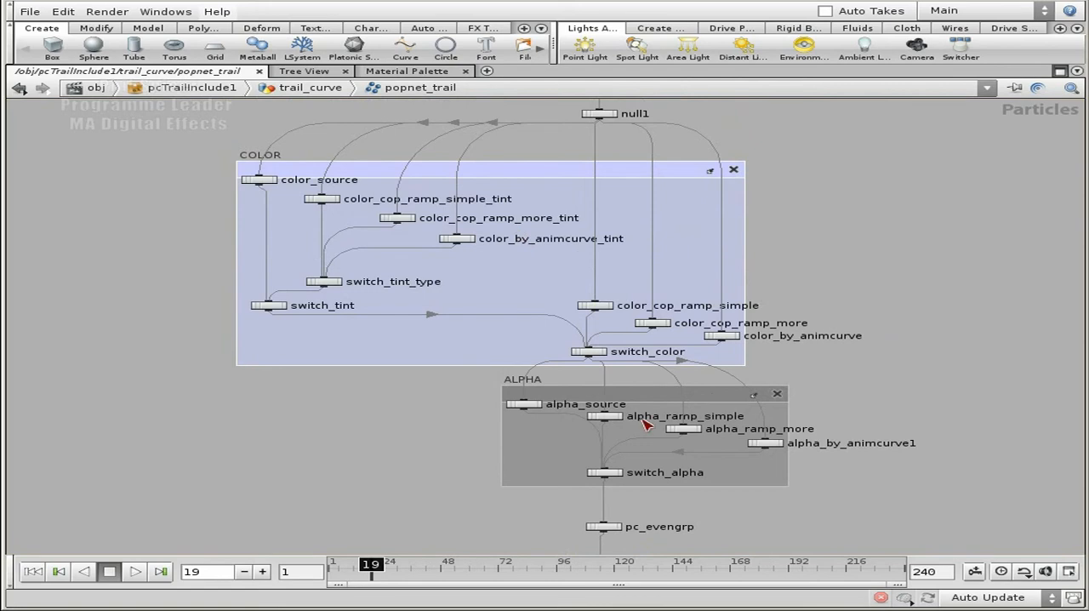
middle_drag(868, 406, 833, 287)
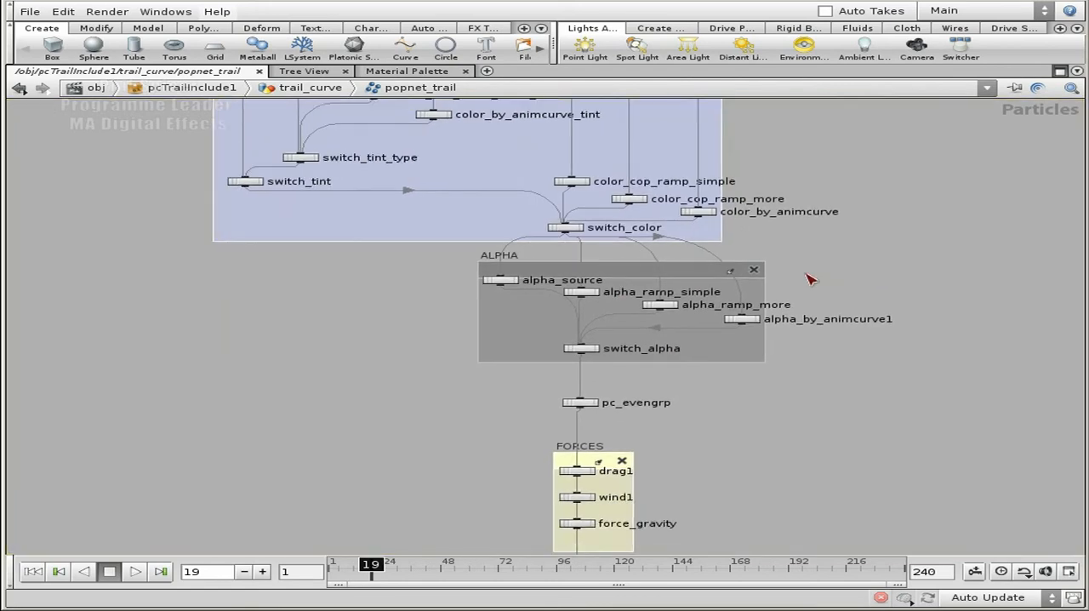
middle_drag(746, 385, 801, 429)
scroll(802, 430, up, 2)
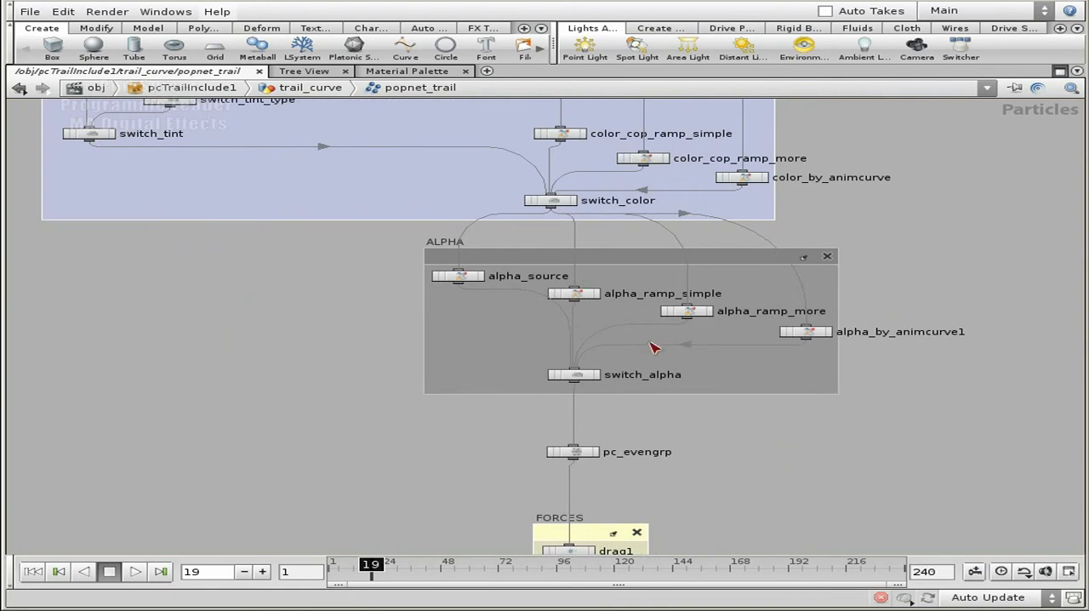
scroll(725, 417, up, 2)
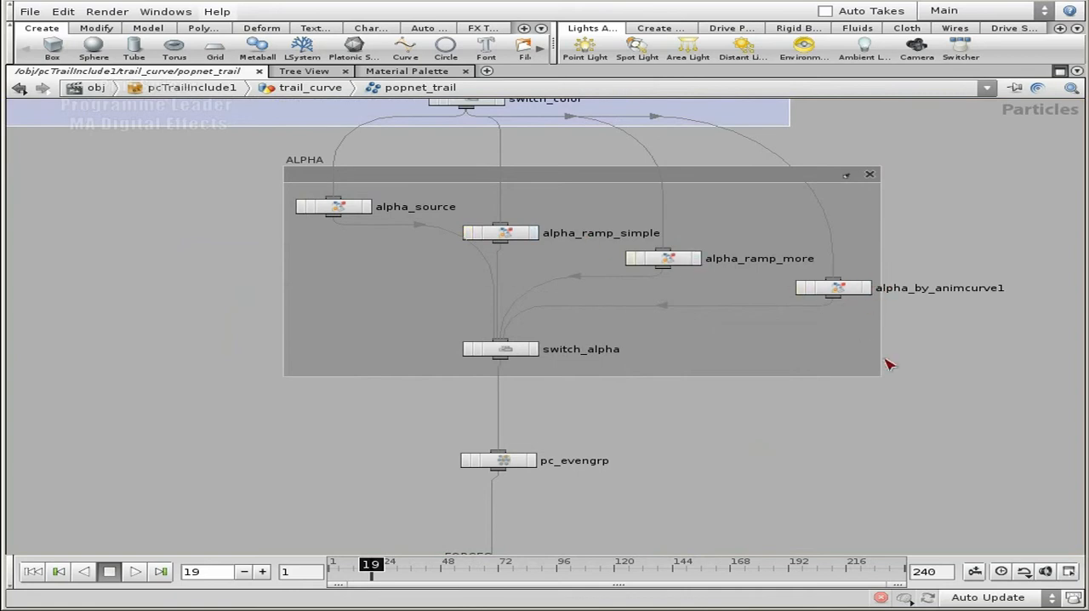
Inspect the chopf lookup and its $LIFE*100 argument in alpha_by_animcurve1's Alpha expression, then close the editor and parameters
click(833, 281)
key(p)
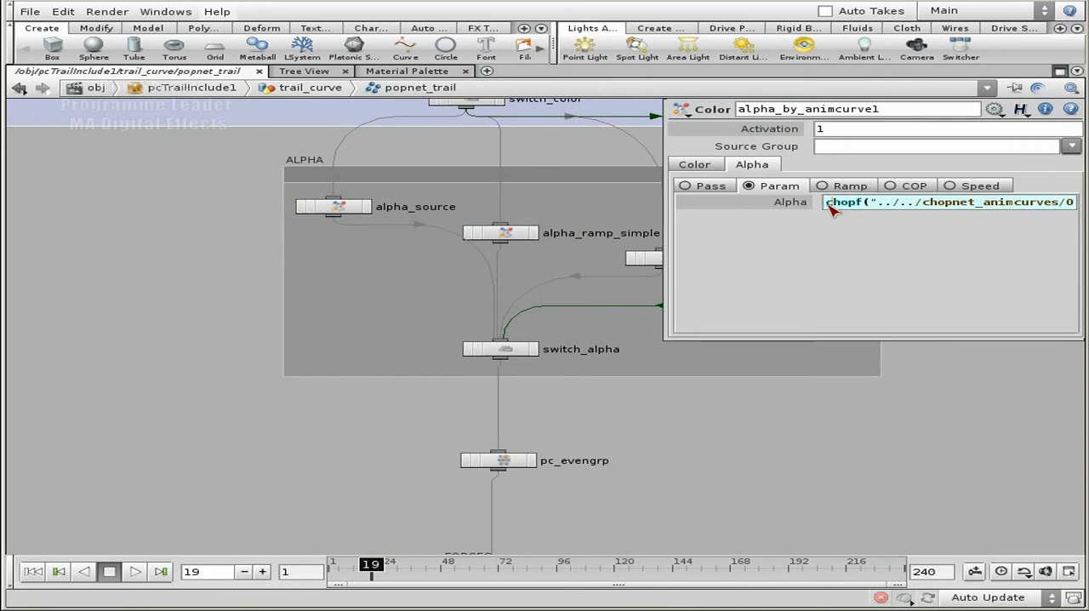
key(alt+e)
click(545, 136)
click(589, 134)
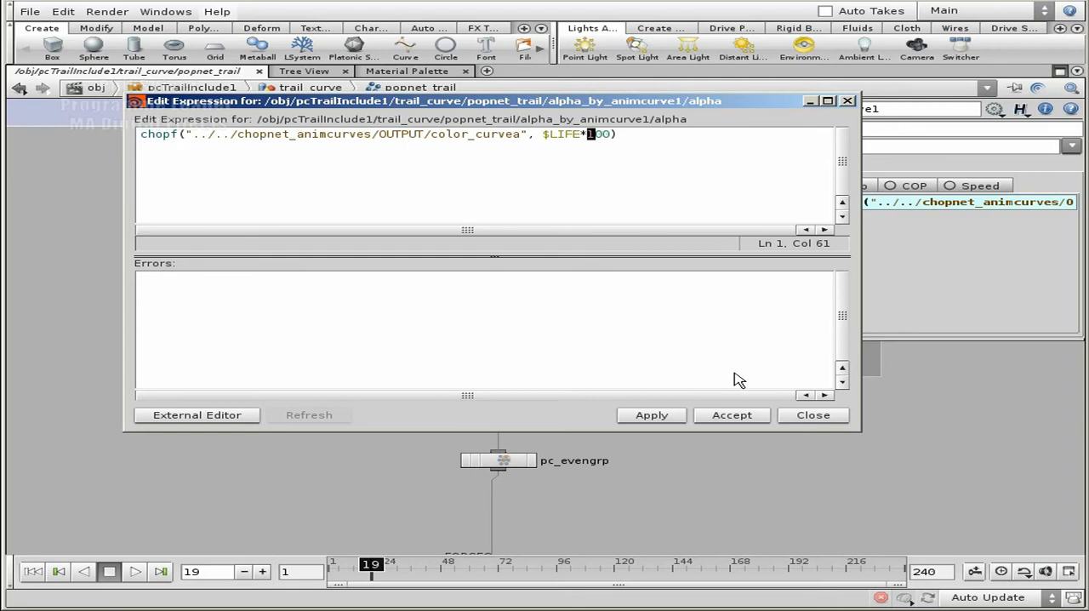
click(822, 420)
click(871, 463)
key(p)
Select force_gravity in the FORCES group and display its parameters over the network
middle_drag(715, 549, 805, 337)
scroll(830, 414, down, 1)
middle_drag(822, 462, 821, 300)
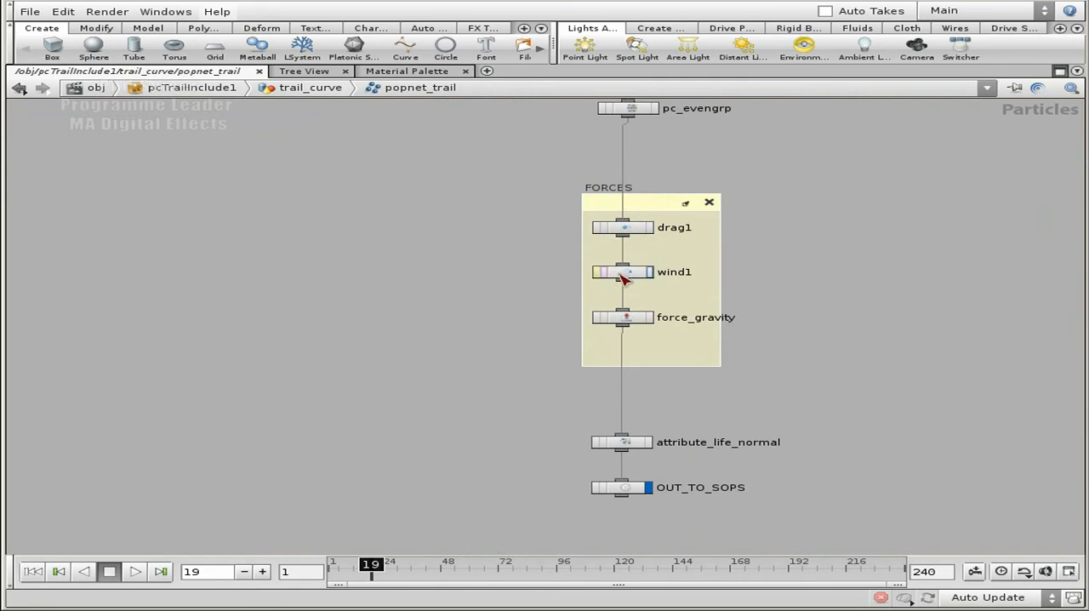
click(627, 315)
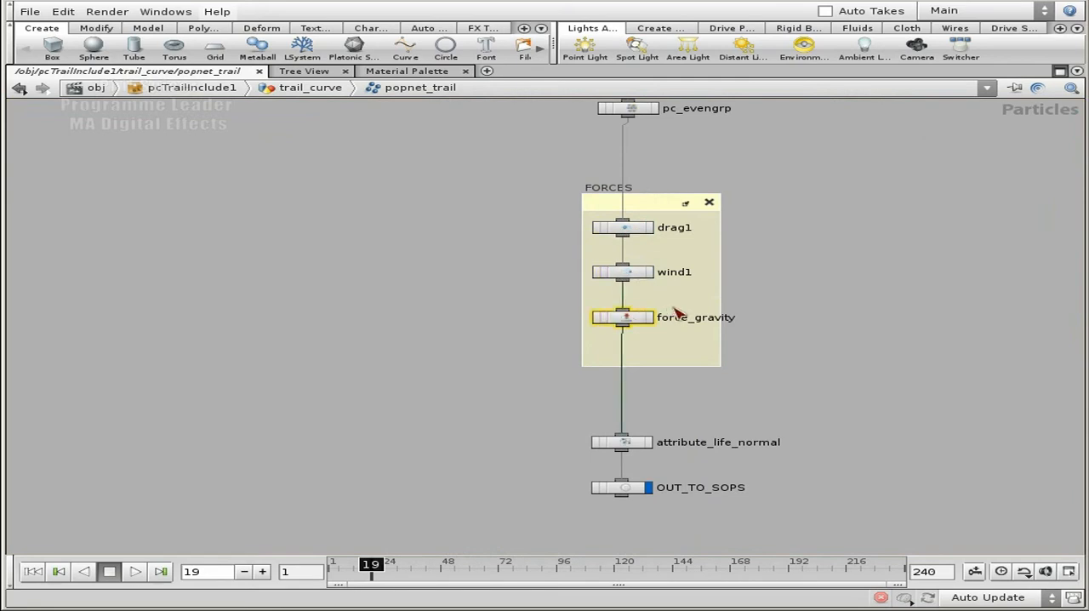
key(p)
Inspect the relative path to gravityx in force_gravity's first Force component, then hide the parameters
click(787, 201)
click(859, 203)
click(1015, 202)
drag(850, 201, 865, 202)
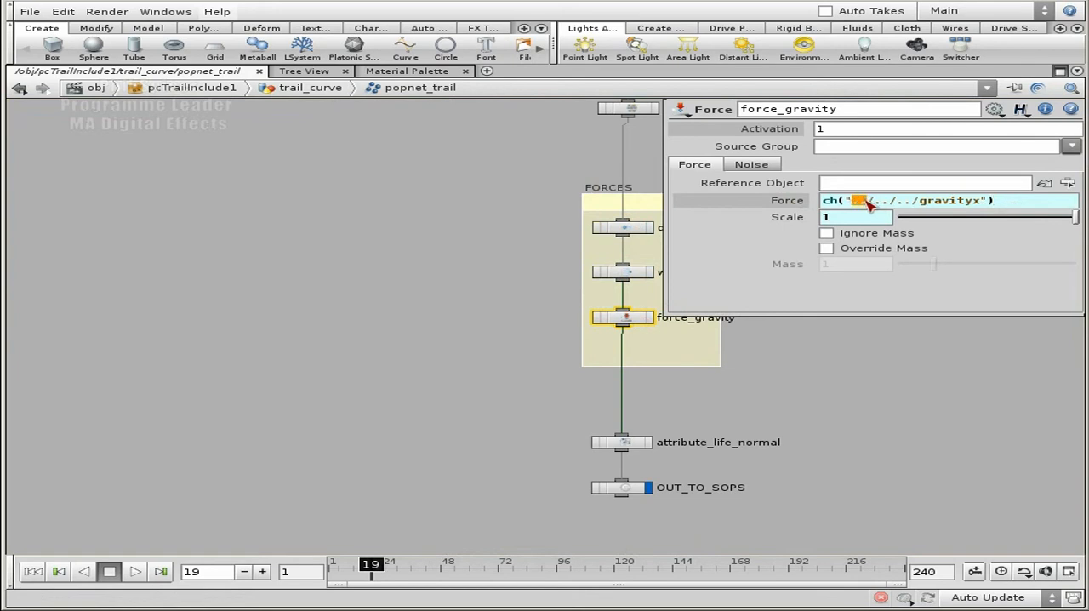
click(1003, 204)
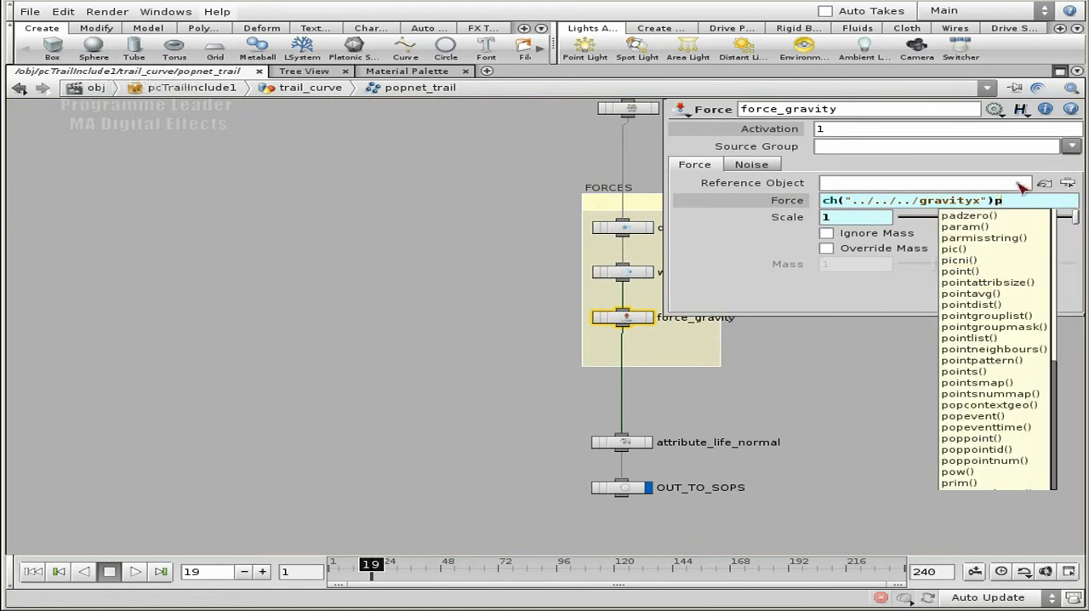
click(1024, 200)
click(989, 399)
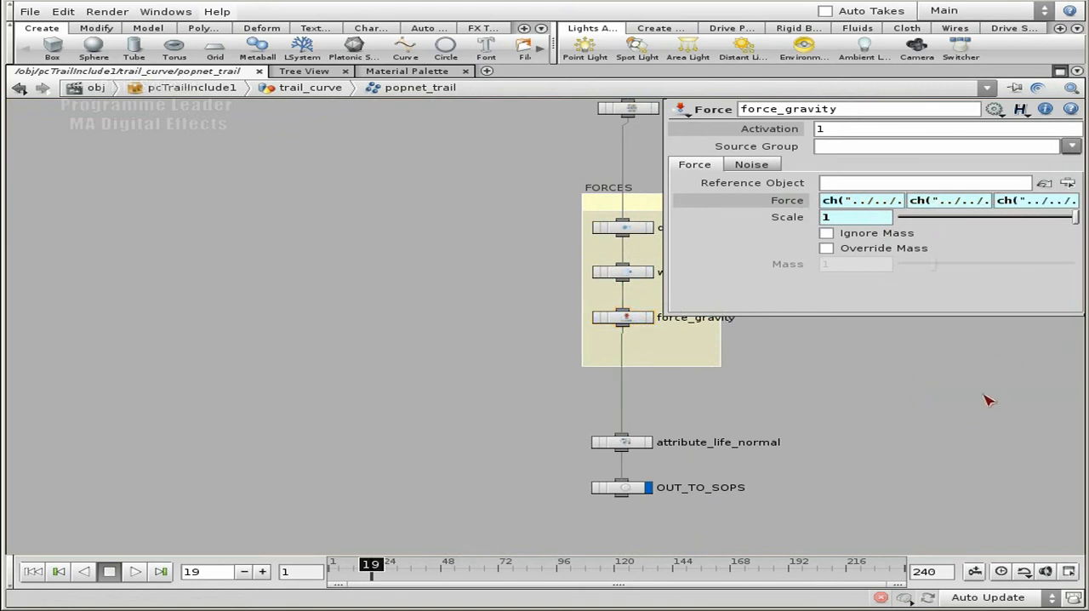
key(p)
Select OUT_TO_SOPS, return to trail_curve and look at the SWITCH_TO_BASE_VELOCITY group below popnet_trail
middle_drag(854, 451, 875, 325)
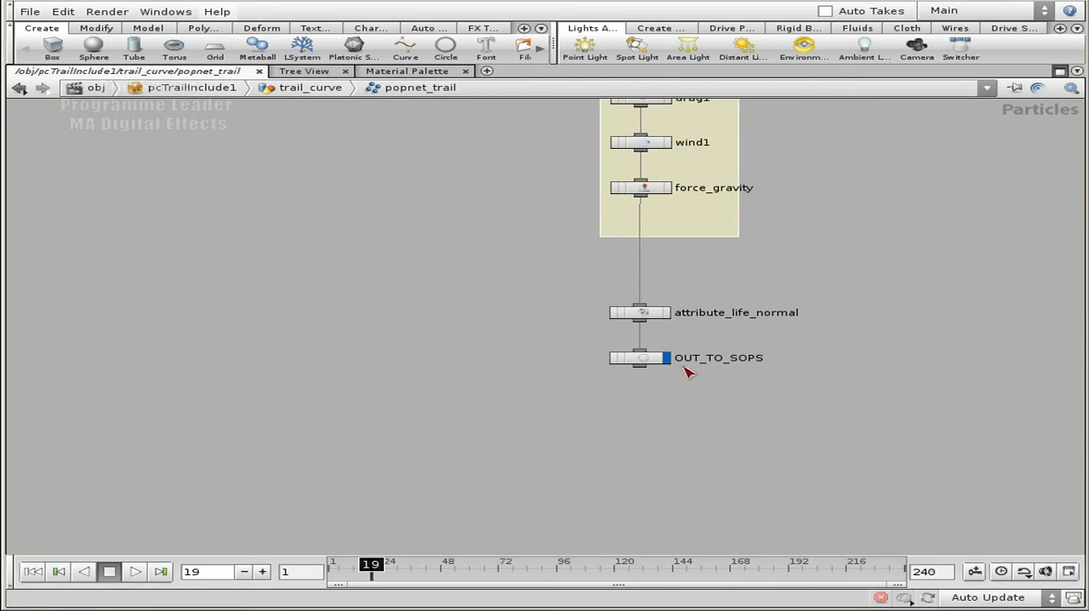
click(646, 359)
key(u)
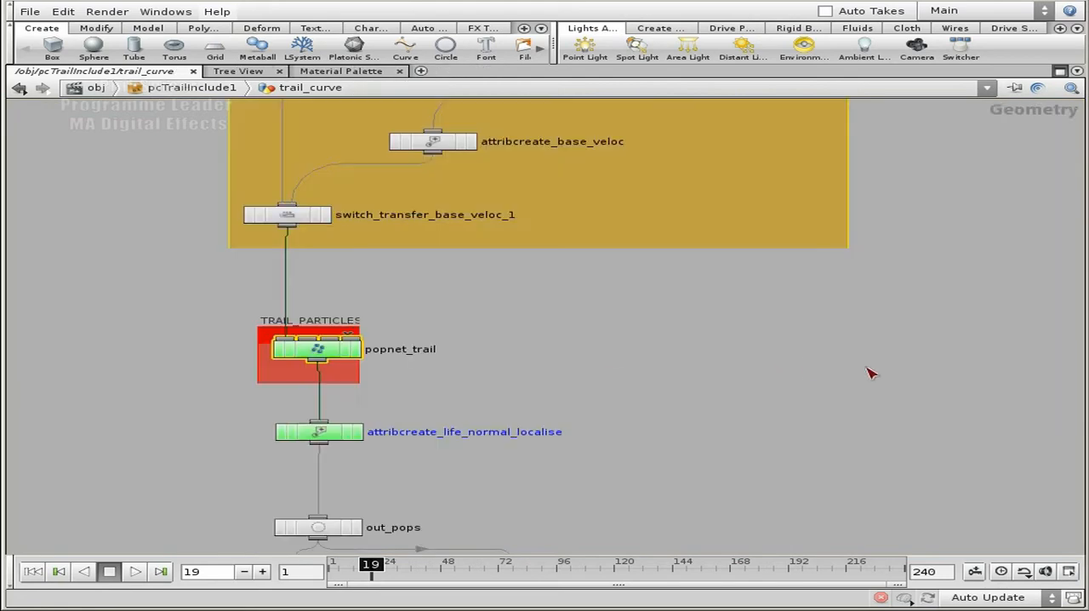
middle_drag(502, 436, 624, 273)
middle_drag(758, 267, 651, 168)
scroll(24, 368, down, 2)
middle_drag(934, 410, 944, 280)
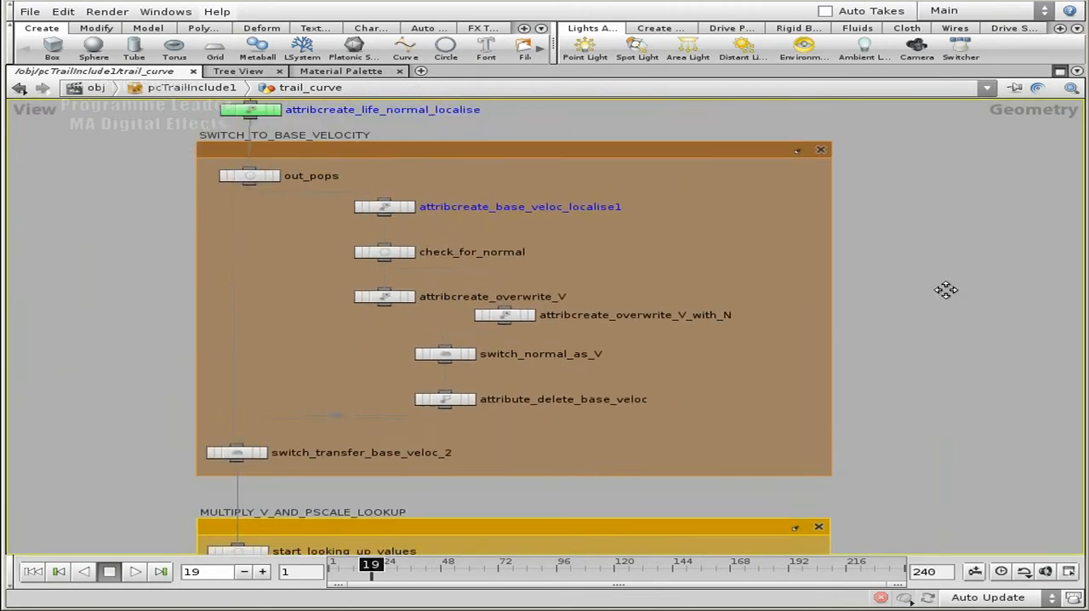
Examine the nodes of the SWITCH_TO_BASE_VELOCITY group and the MULTIPLY_V_AND_PSCALE_LOOKUP group beneath it
scroll(943, 300, down, 1)
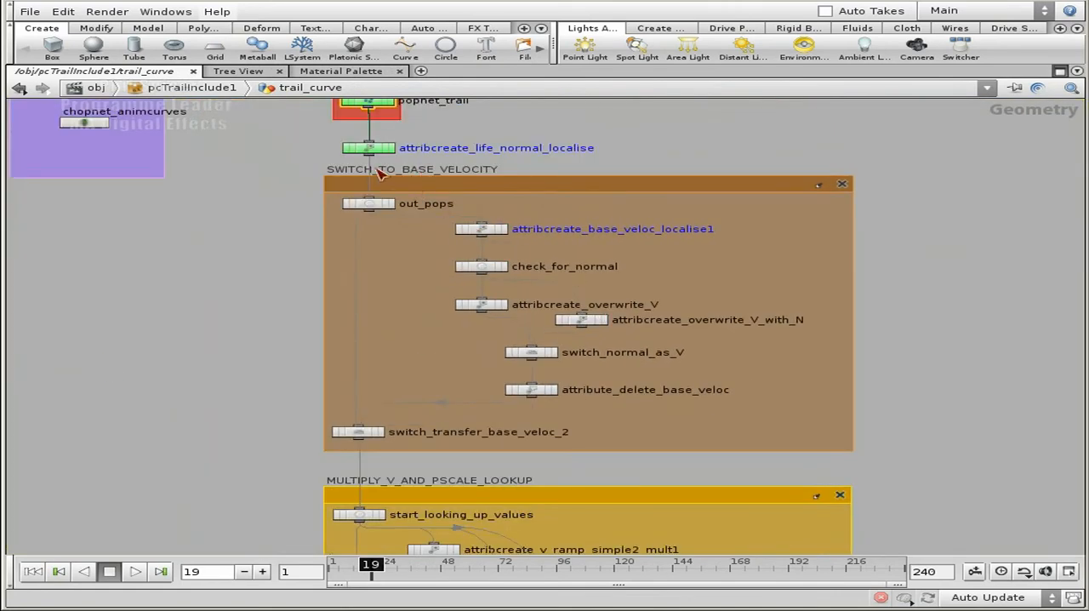
middle_drag(620, 129, 626, 186)
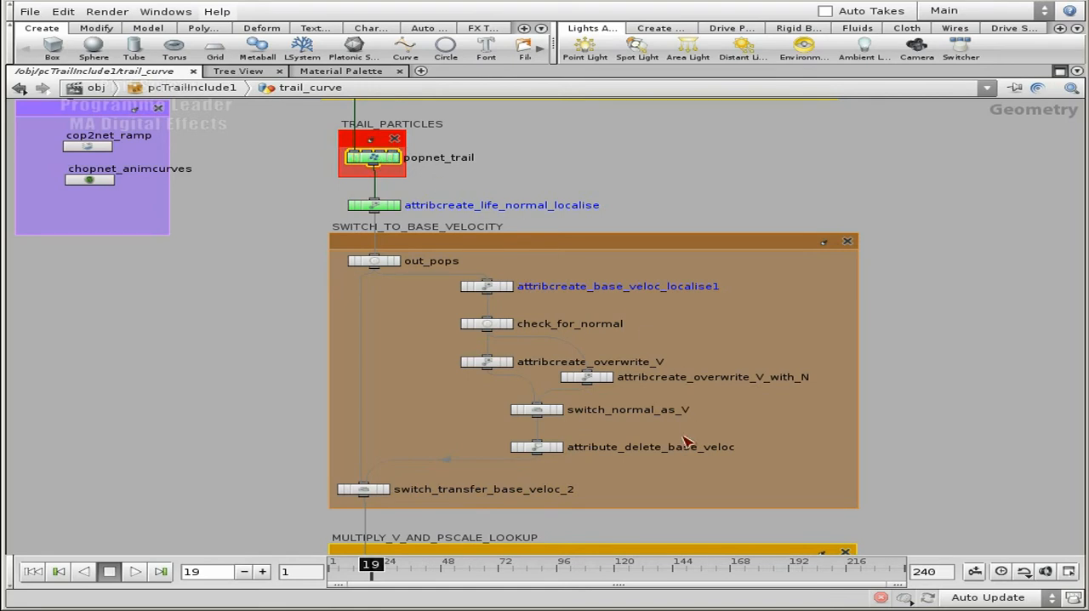
middle_drag(899, 347, 904, 259)
middle_drag(218, 428, 260, 223)
scroll(263, 248, up, 2)
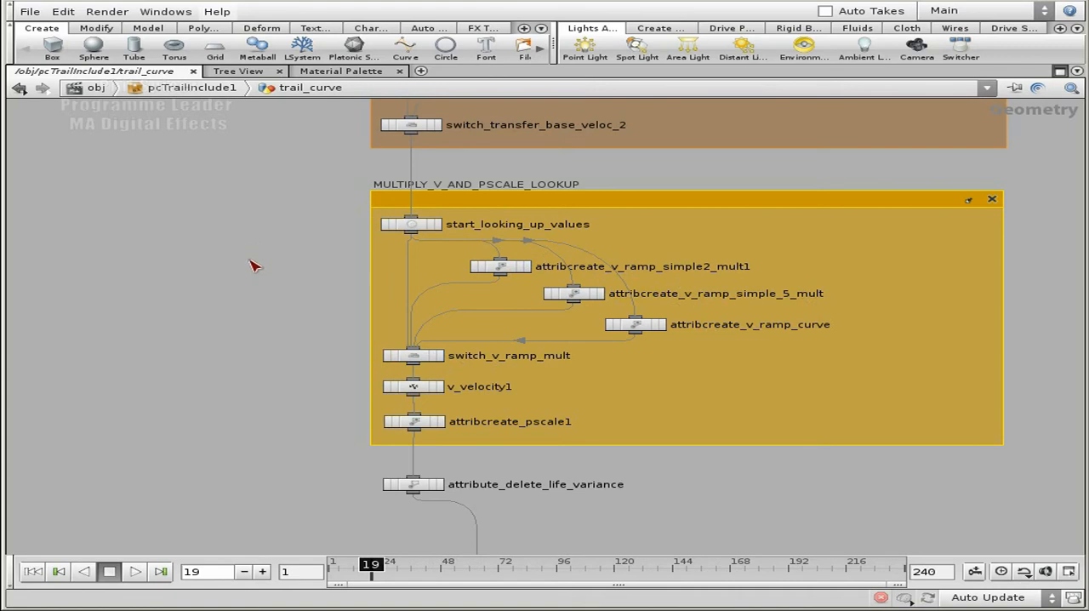
middle_drag(286, 365, 246, 301)
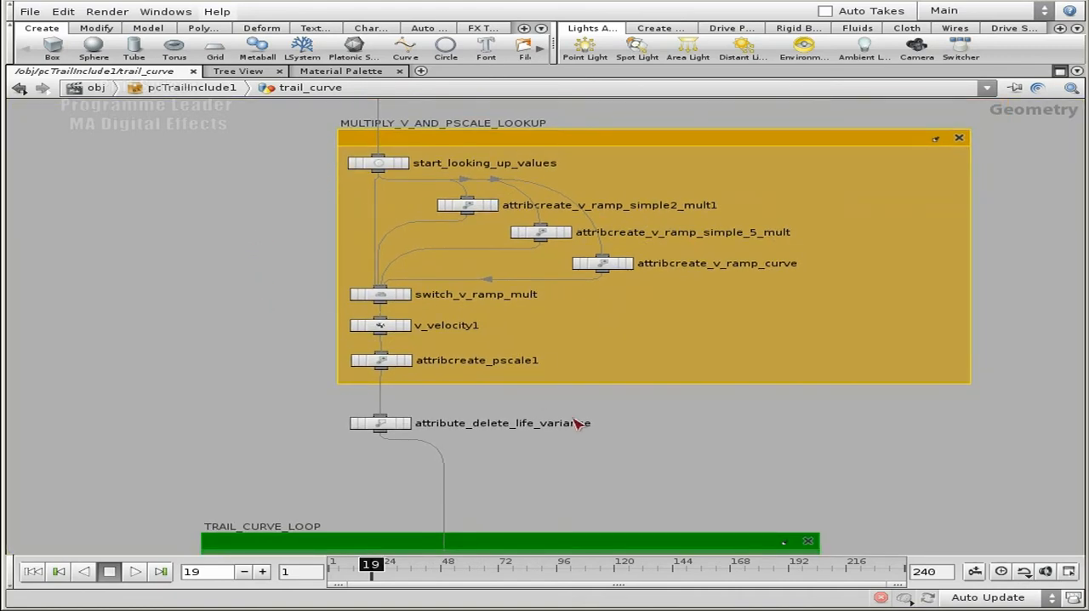
Examine the TRAIL_CURVE_LOOP group from partition_pc_trailgrp to switch_skin1
middle_drag(720, 415, 718, 169)
middle_drag(911, 414, 887, 206)
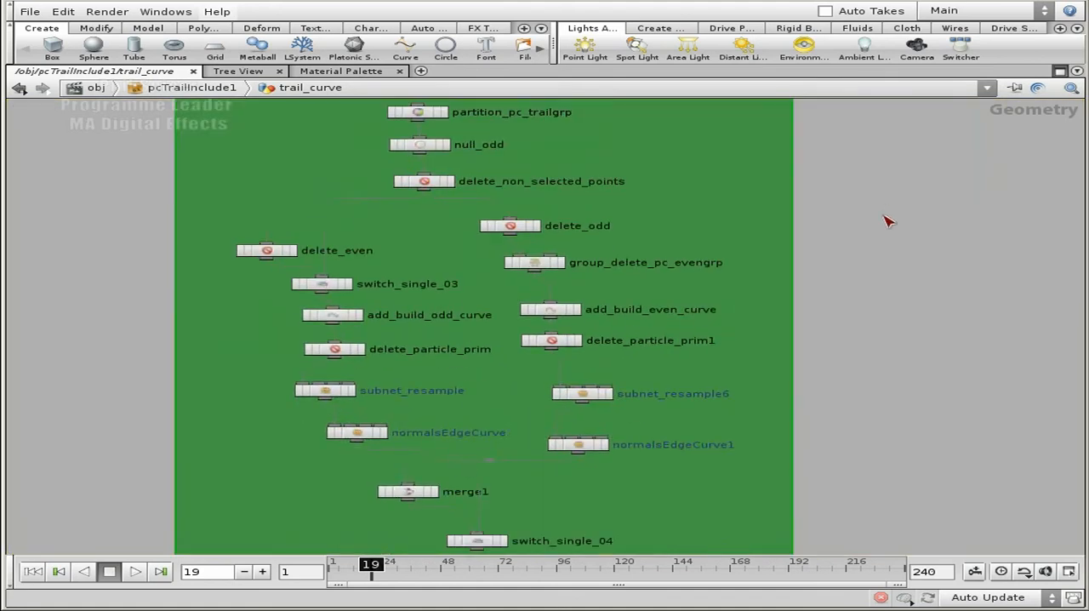
scroll(871, 240, down, 2)
scroll(889, 317, down, 2)
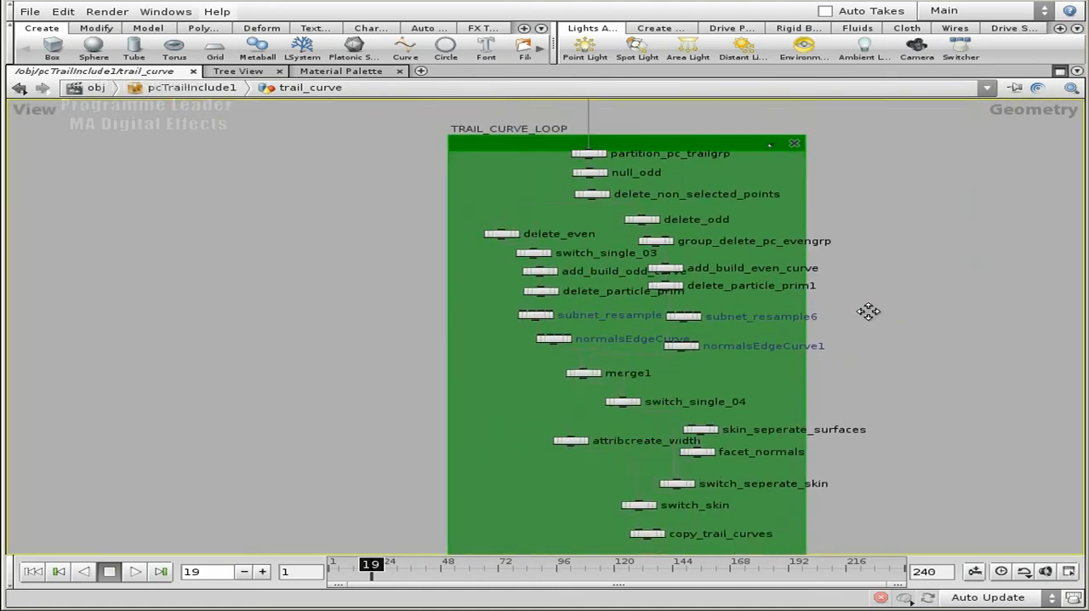
middle_drag(875, 328, 808, 309)
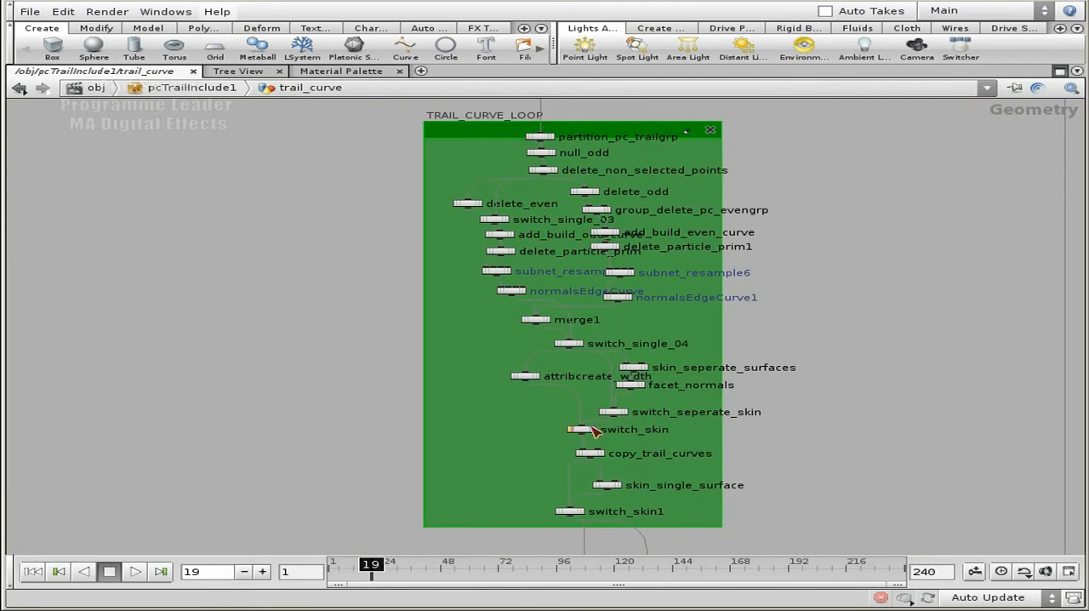
middle_drag(877, 161, 882, 206)
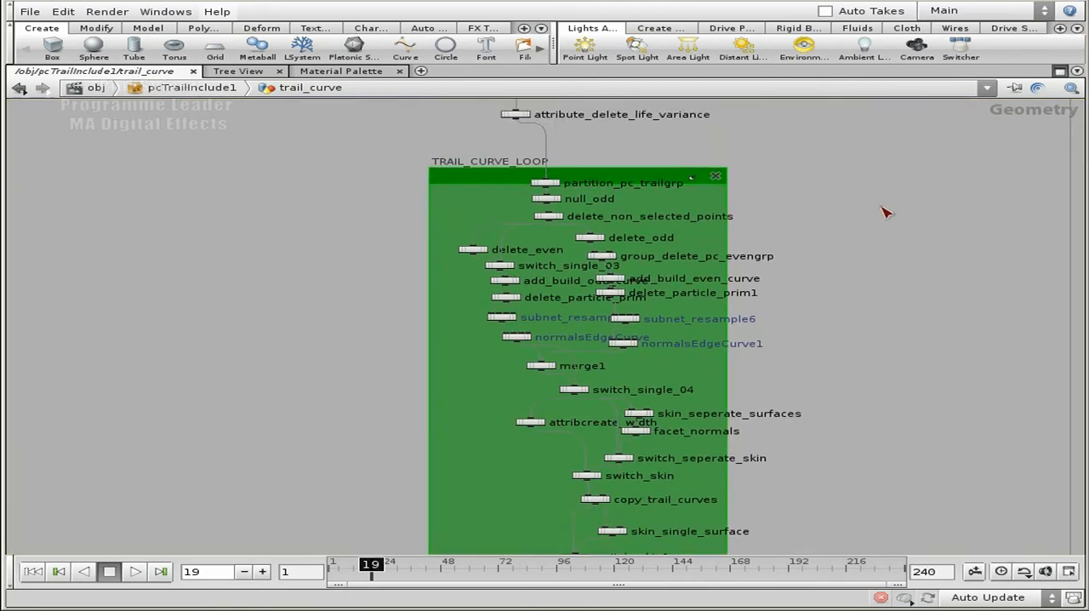
Restore the split layout, show the 3D scene and display the output of attribute_delete_life_variance
click(1060, 70)
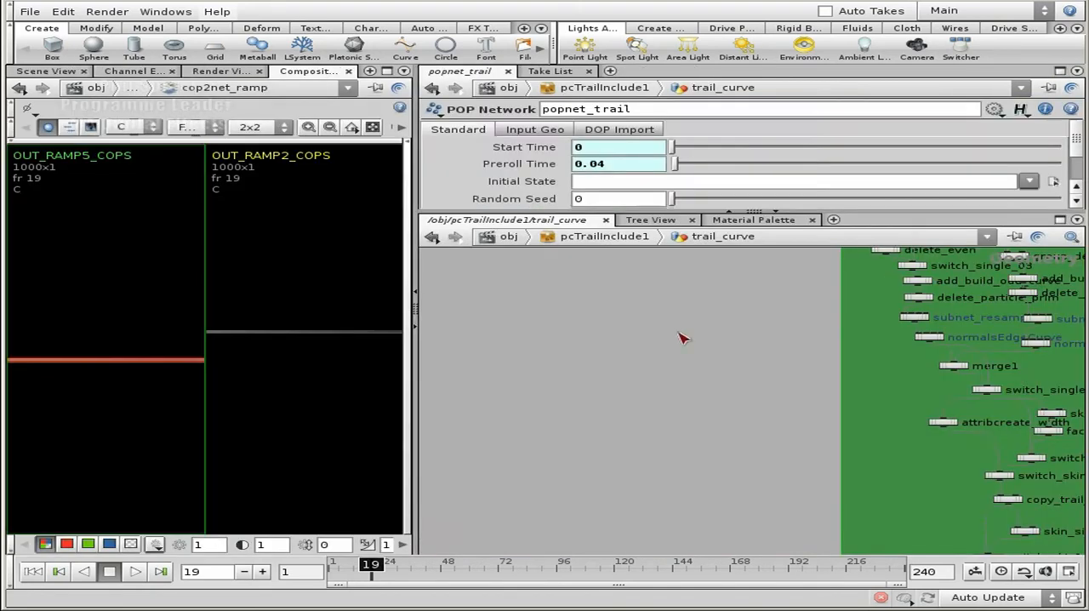
click(68, 72)
middle_drag(683, 402, 602, 474)
middle_drag(659, 317, 576, 537)
alt+drag(211, 350, 276, 382)
middle_drag(909, 428, 886, 390)
right_drag(885, 390, 870, 424)
middle_drag(806, 370, 859, 442)
scroll(861, 441, up, 3)
click(705, 395)
Examine the trail particles from several angles, briefly switching their point numbers on and off
alt+drag(183, 353, 218, 361)
click(402, 252)
alt+drag(246, 318, 232, 357)
alt+right_drag(231, 357, 270, 397)
alt+middle_drag(270, 397, 366, 225)
right_drag(212, 384, 185, 413)
middle_drag(186, 413, 236, 357)
drag(236, 358, 158, 368)
alt+drag(202, 298, 155, 372)
click(400, 252)
alt+drag(246, 320, 224, 299)
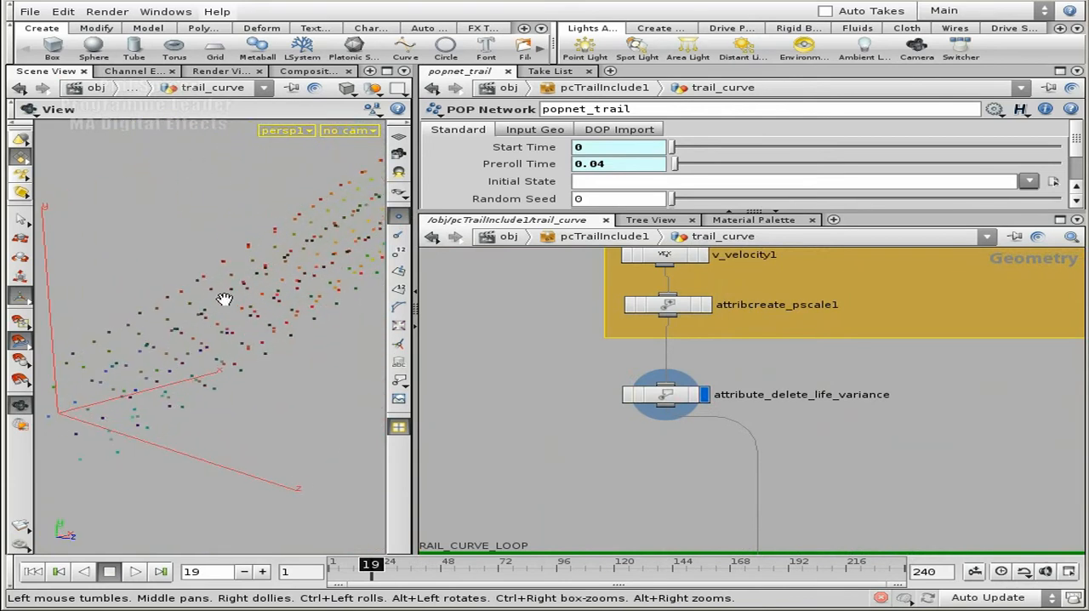
alt+drag(312, 214, 288, 220)
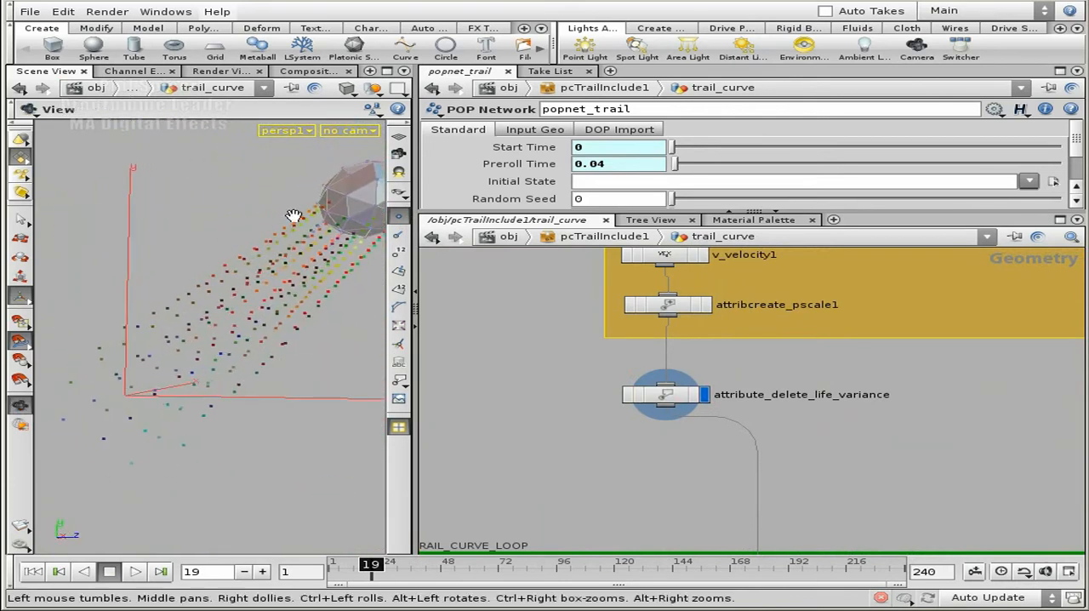
alt+drag(247, 260, 282, 236)
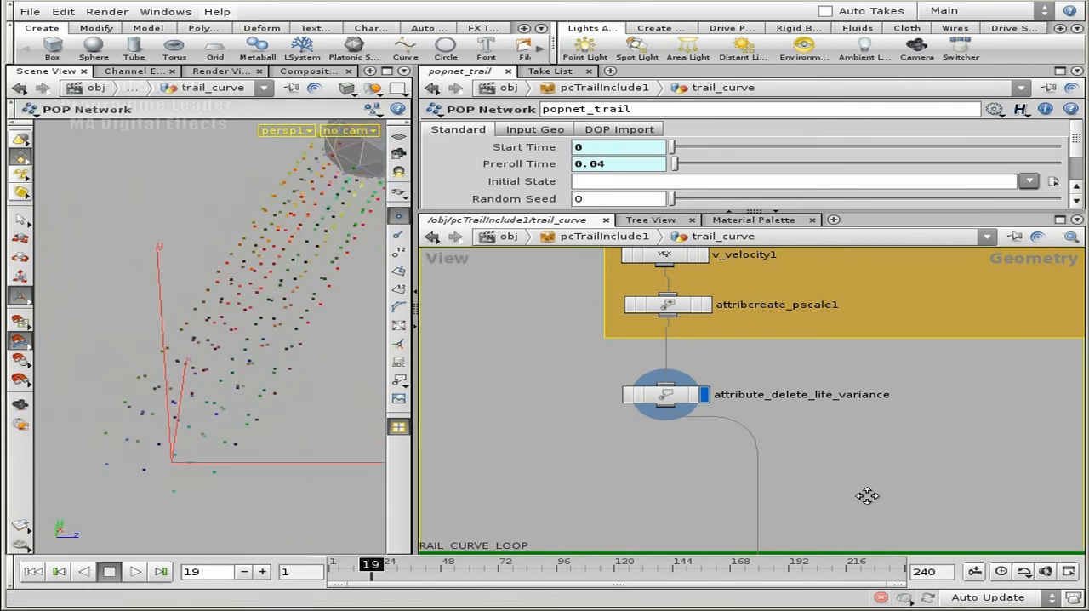
Display the output of copy_trail_curves near the end of the TRAIL_CURVE_LOOP group
middle_drag(869, 492, 871, 366)
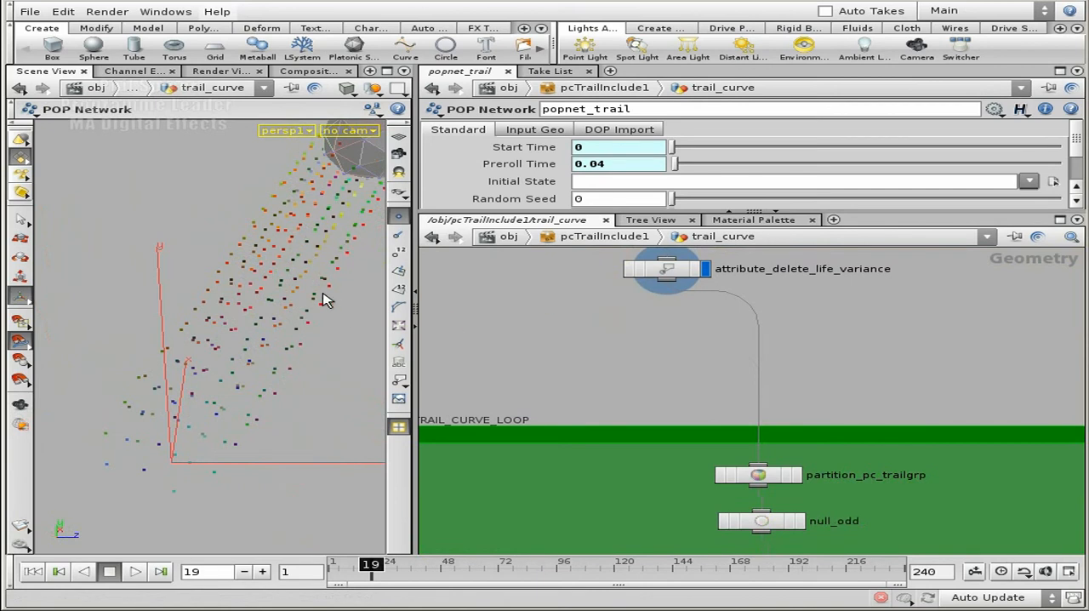
middle_drag(843, 377, 813, 283)
scroll(813, 283, down, 2)
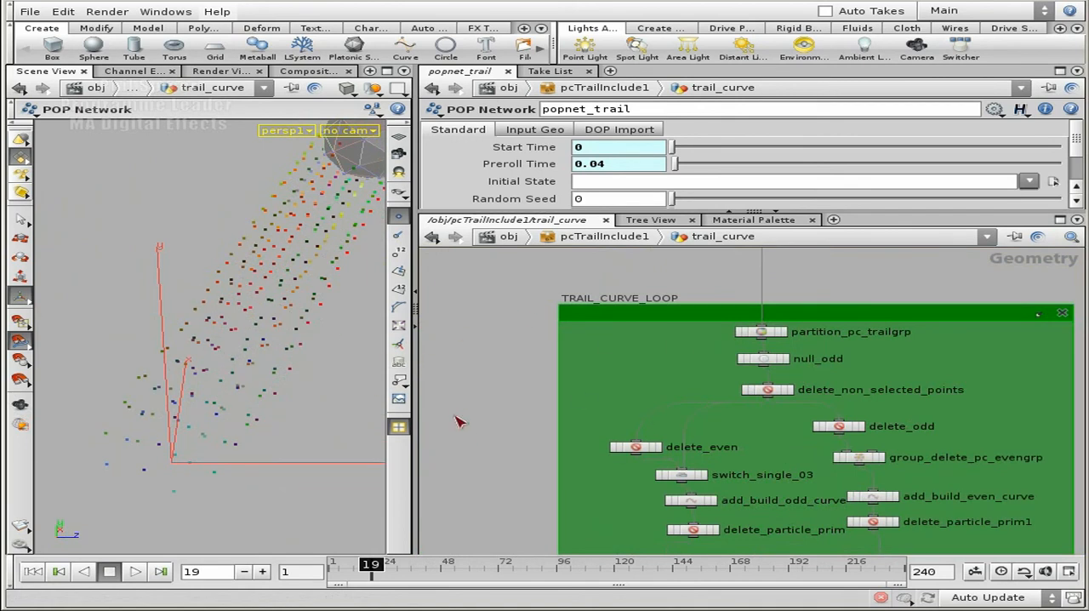
middle_drag(508, 454, 506, 315)
middle_drag(501, 423, 499, 498)
mouse_move(502, 315)
middle_down()
mouse_move(503, 333)
mouse_move(496, 313)
middle_up()
middle_drag(502, 414, 490, 300)
scroll(491, 357, up, 3)
middle_drag(551, 393, 505, 197)
scroll(509, 396, down, 3)
mouse_move(848, 400)
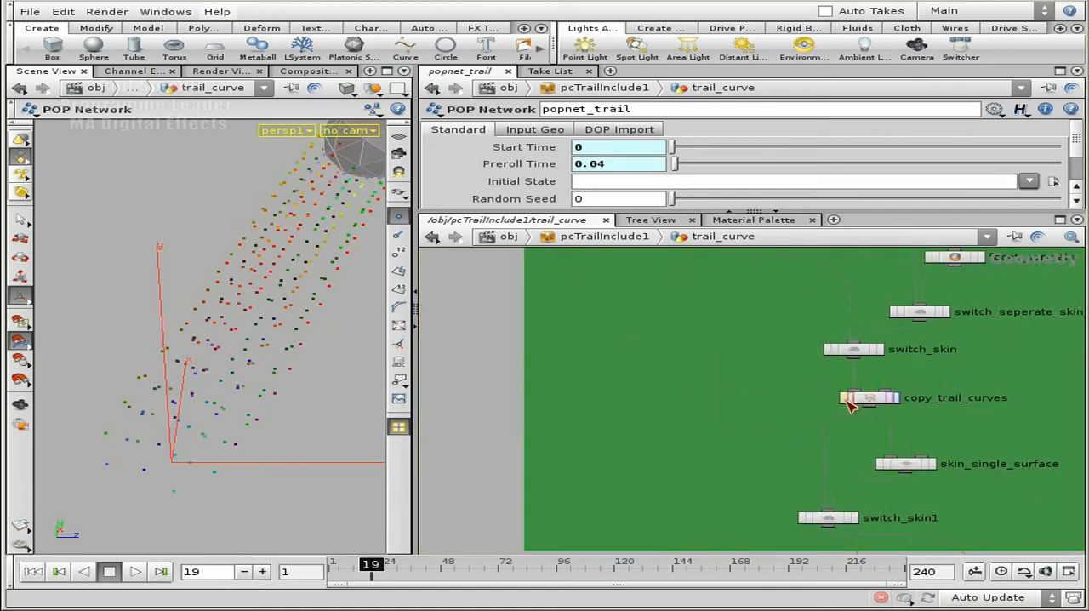
click(898, 398)
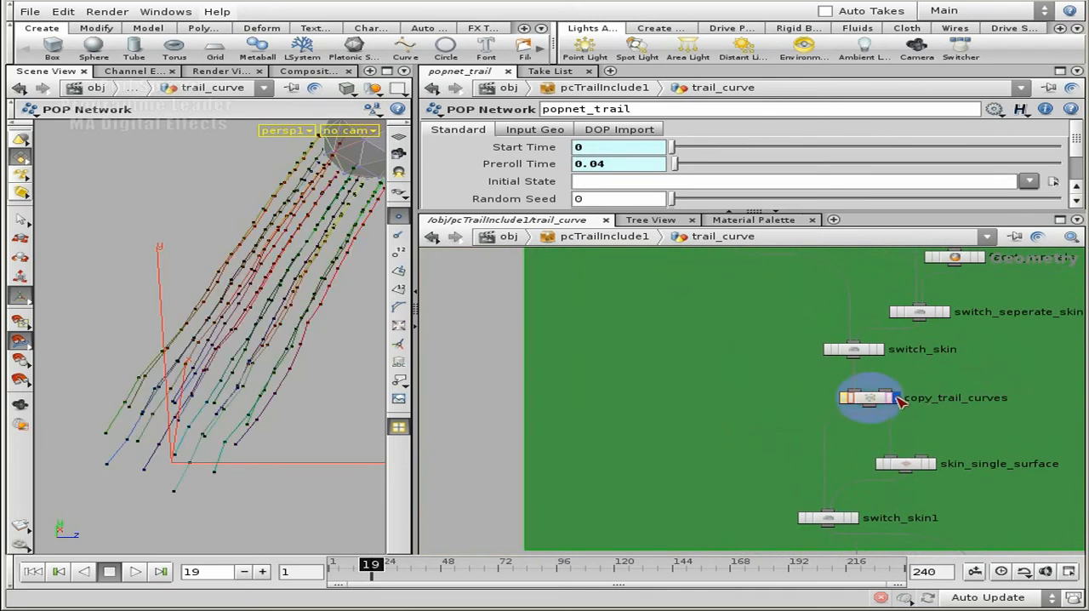
Select copy_trail_curves and examine the generated trail curves from different angles
click(884, 400)
key(Escape)
drag(235, 236, 282, 224)
key(Return)
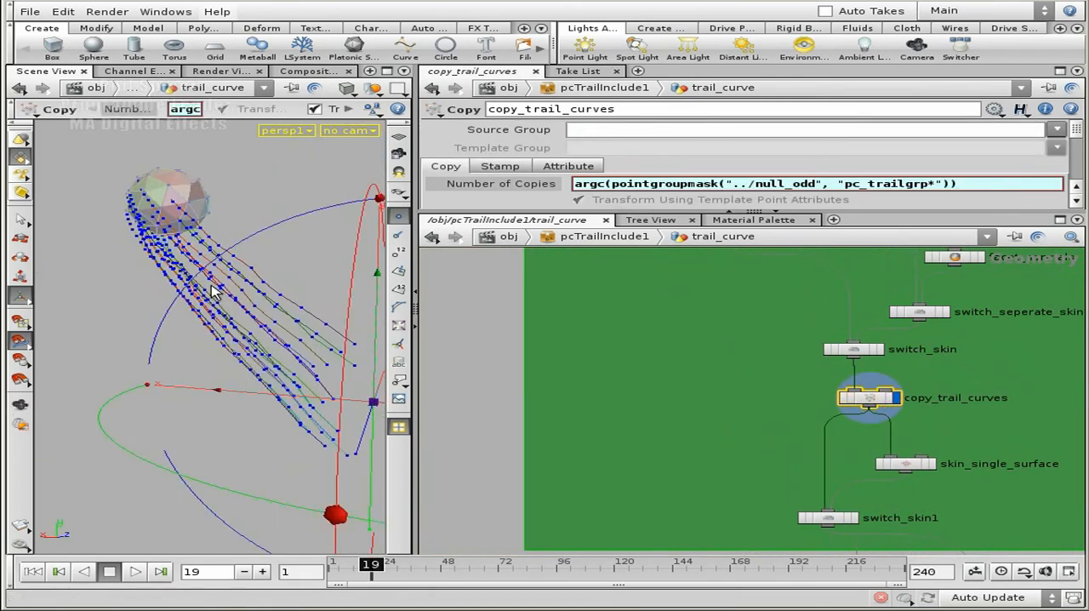
key(Escape)
drag(268, 321, 236, 316)
key(Return)
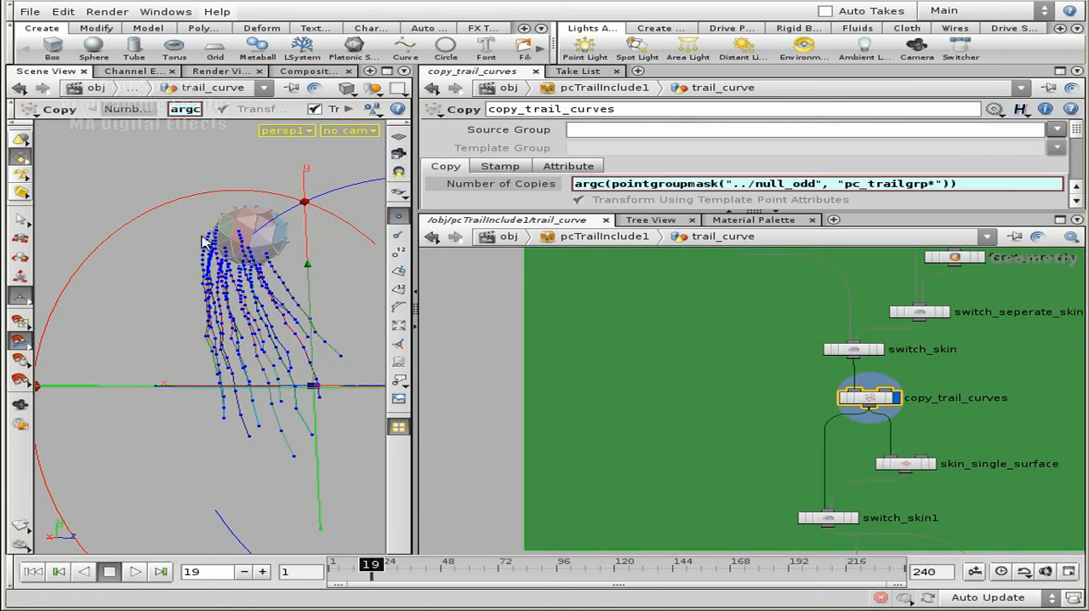
Display skin_single_surface and examine the surface skinned across the trail curves
click(934, 466)
key(Escape)
drag(324, 359, 292, 341)
key(Return)
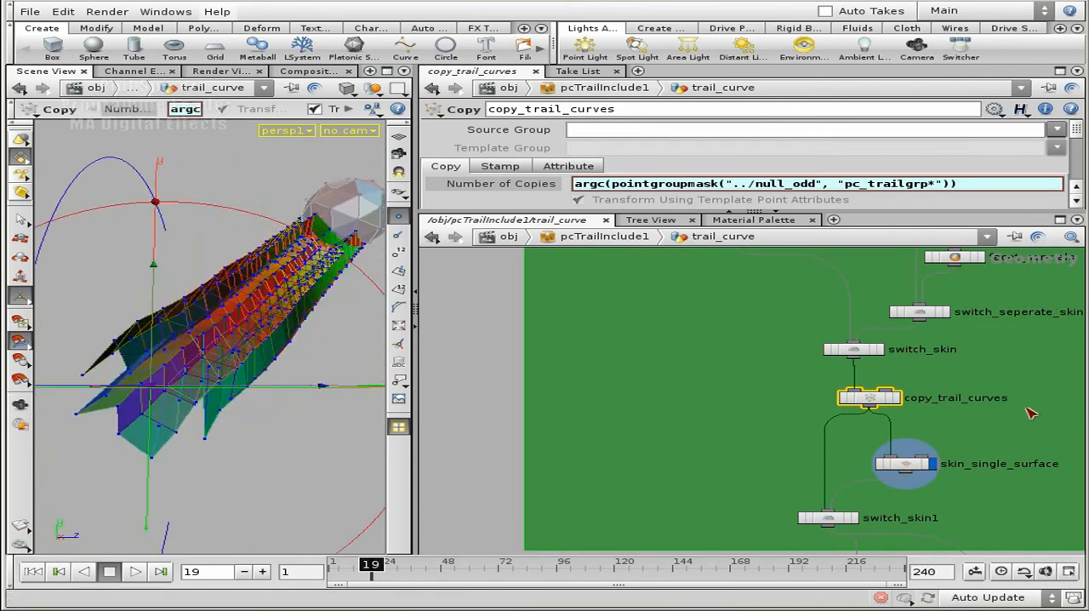
Examine the nodes below TRAIL_CURVE_LOOP, including the NORMALS_ALONG_EDGE_OR_COMPUTE_SURFACE group
middle_drag(705, 397, 659, 260)
middle_drag(812, 510, 737, 329)
mouse_move(762, 412)
middle_down()
mouse_move(765, 321)
mouse_move(783, 519)
middle_up()
scroll(769, 360, down, 3)
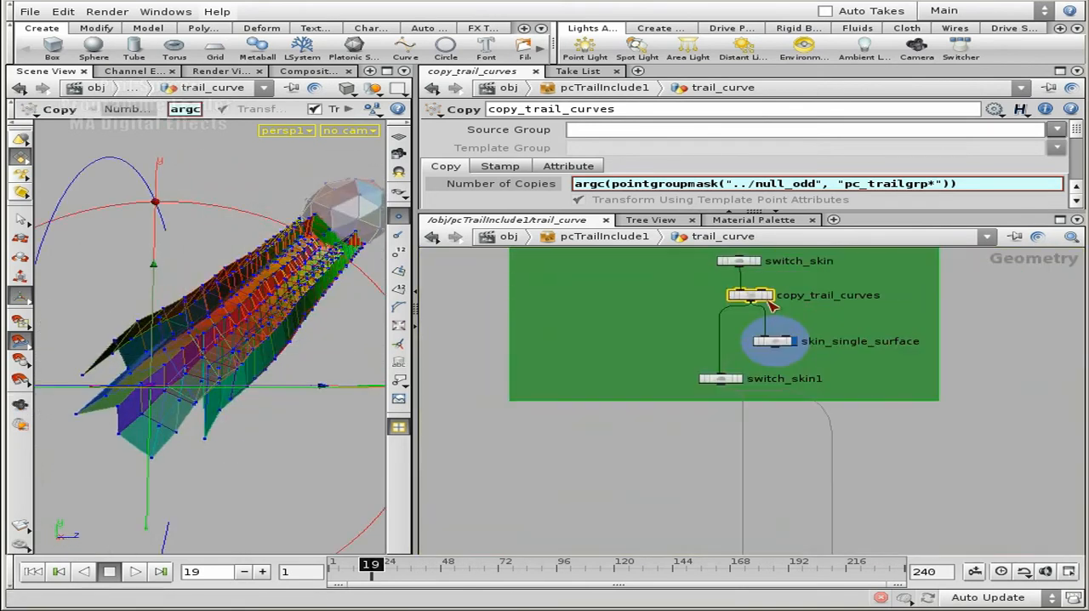
middle_drag(1007, 330, 1005, 215)
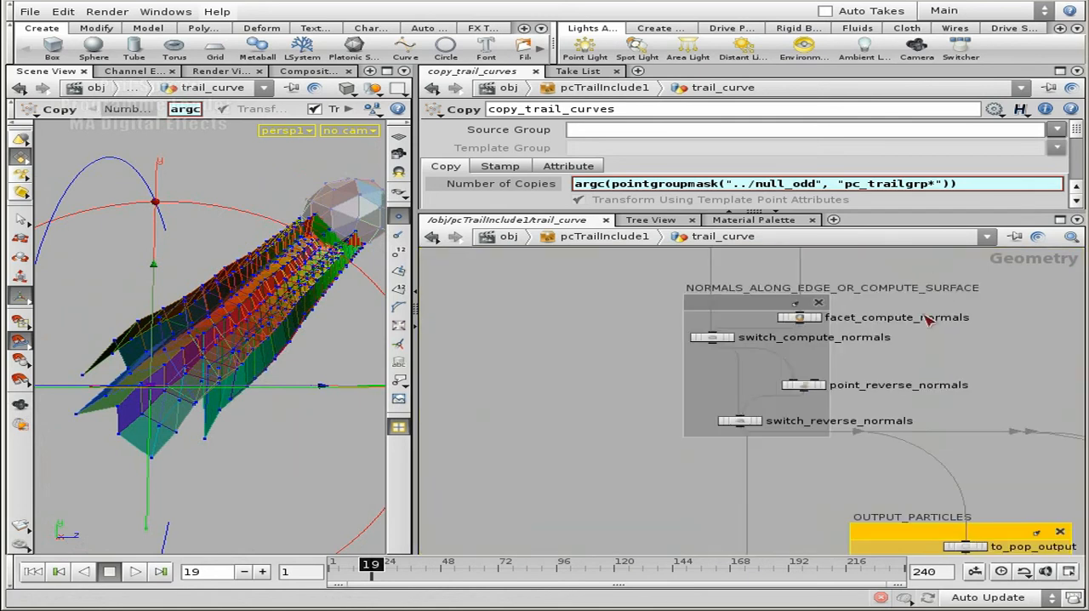
middle_drag(589, 344, 536, 360)
scroll(537, 359, up, 3)
middle_drag(919, 370, 842, 425)
Return to the TRAIL_CURVE_LOOP group and display copy_trail_curves instead of the skinned surface
scroll(883, 413, down, 2)
middle_drag(875, 330, 895, 449)
scroll(888, 450, down, 3)
middle_drag(922, 353, 924, 462)
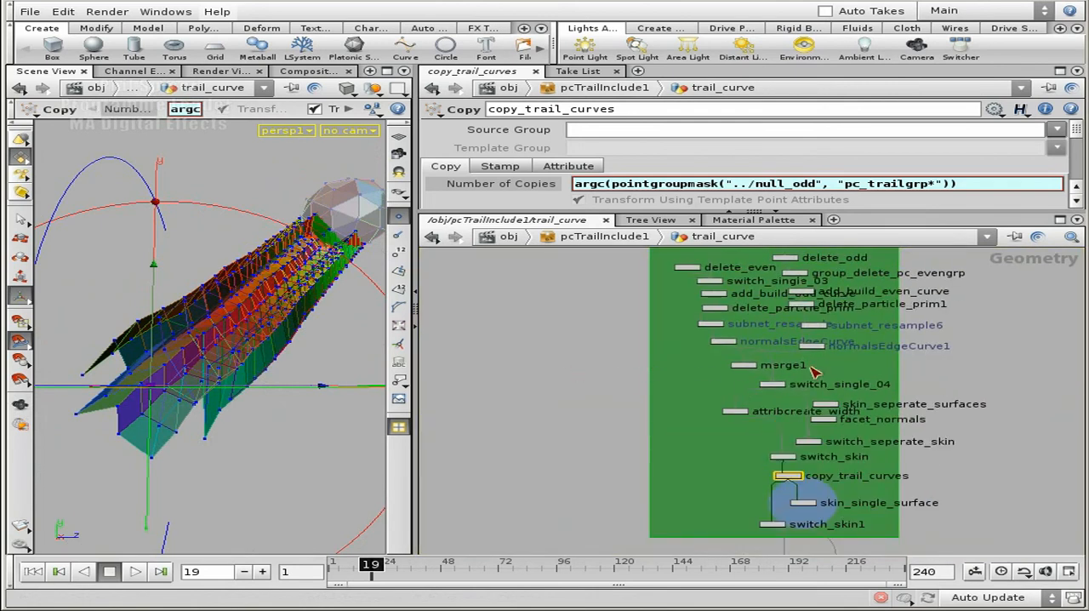
scroll(596, 355, up, 1)
scroll(842, 498, up, 4)
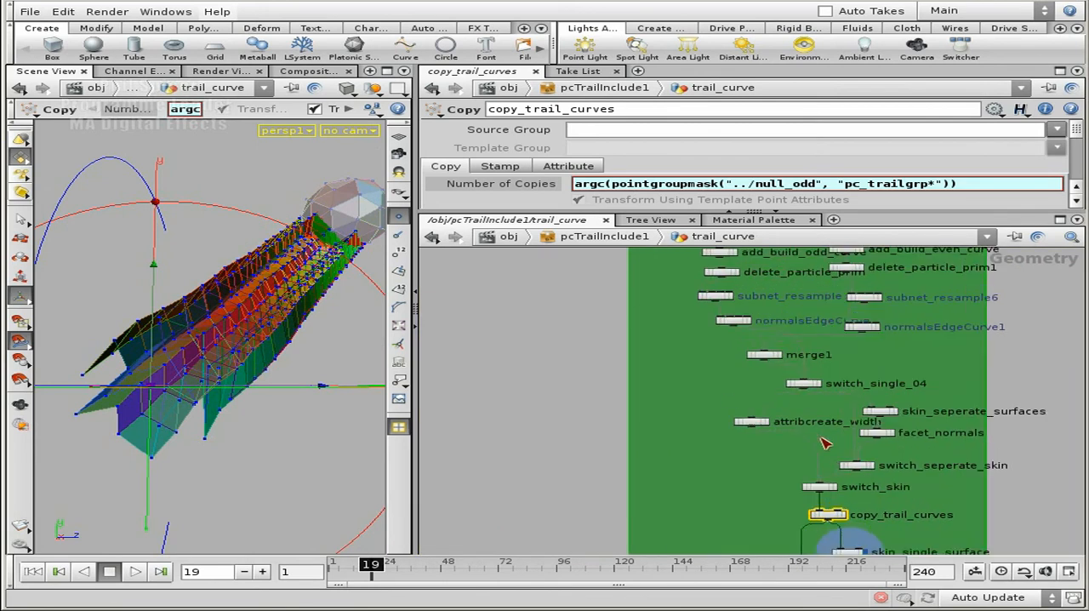
click(904, 509)
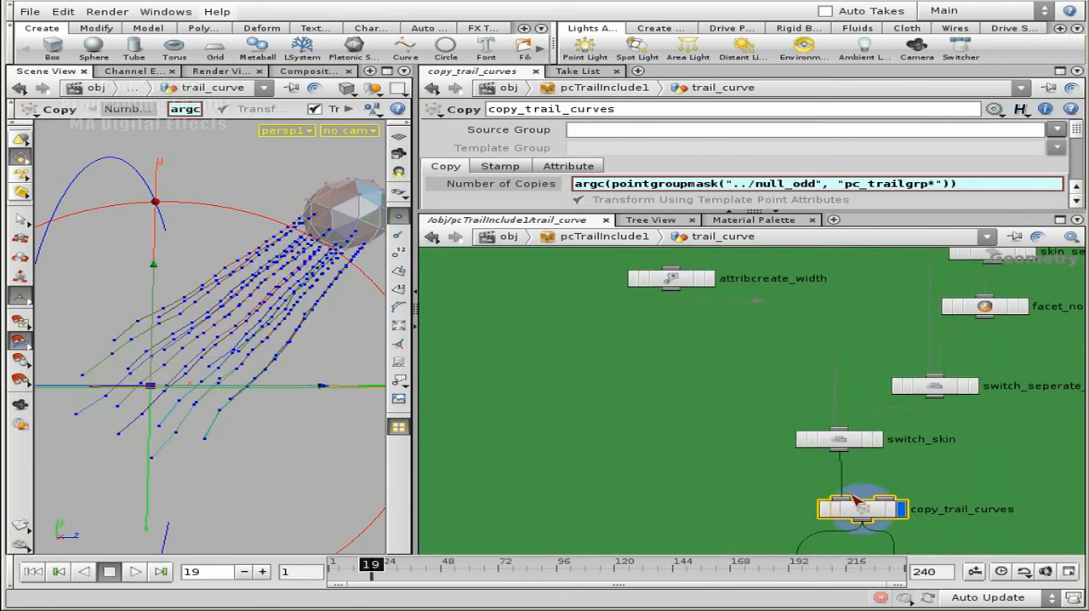
Locate subnet_resample below delete_particle_prim in the TRAIL_CURVE_LOOP group and select it
scroll(662, 354, down, 2)
middle_drag(697, 348, 688, 489)
scroll(718, 339, down, 1)
middle_drag(601, 307, 588, 445)
scroll(581, 408, up, 3)
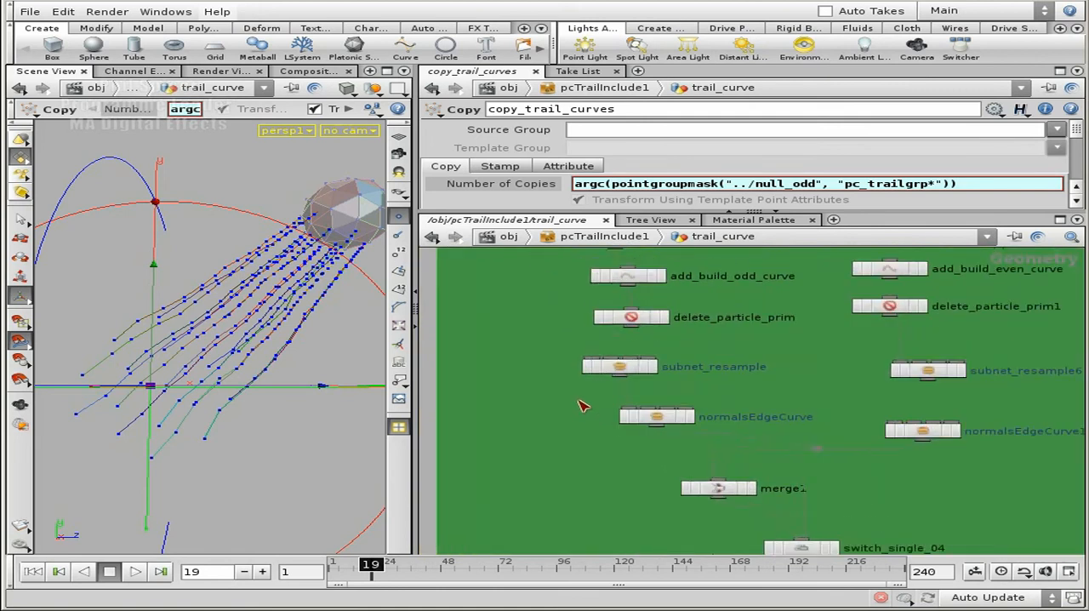
middle_drag(844, 382, 800, 368)
click(610, 345)
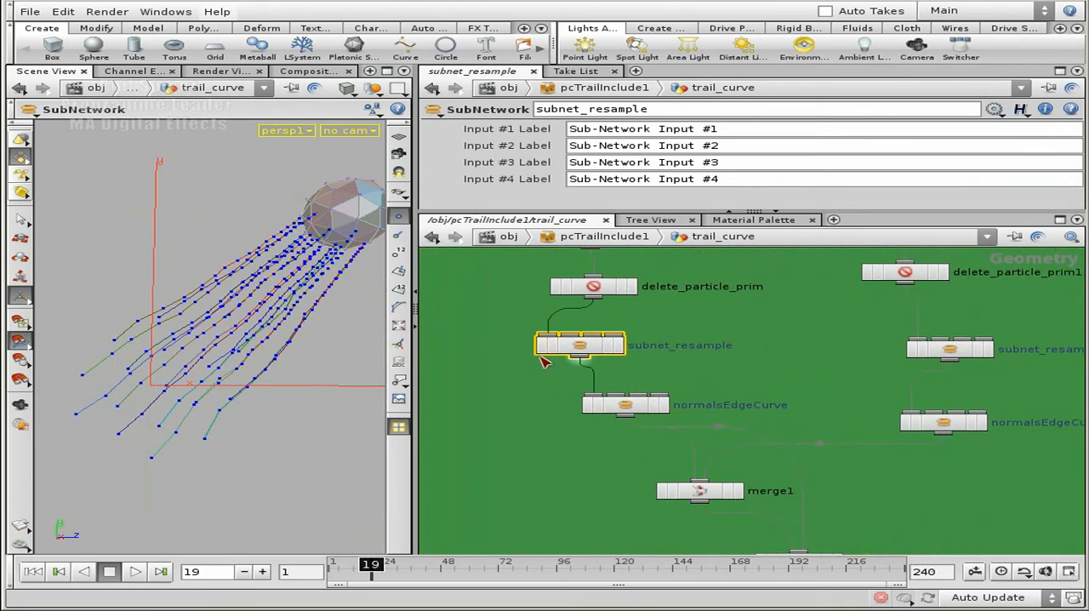
Examine the points and segments of the trail curves up close in the 3D scene
key(Escape)
drag(165, 448, 197, 352)
middle_drag(196, 353, 231, 331)
right_drag(230, 331, 235, 406)
drag(236, 406, 341, 244)
key(Return)
alt+right_drag(279, 316, 200, 358)
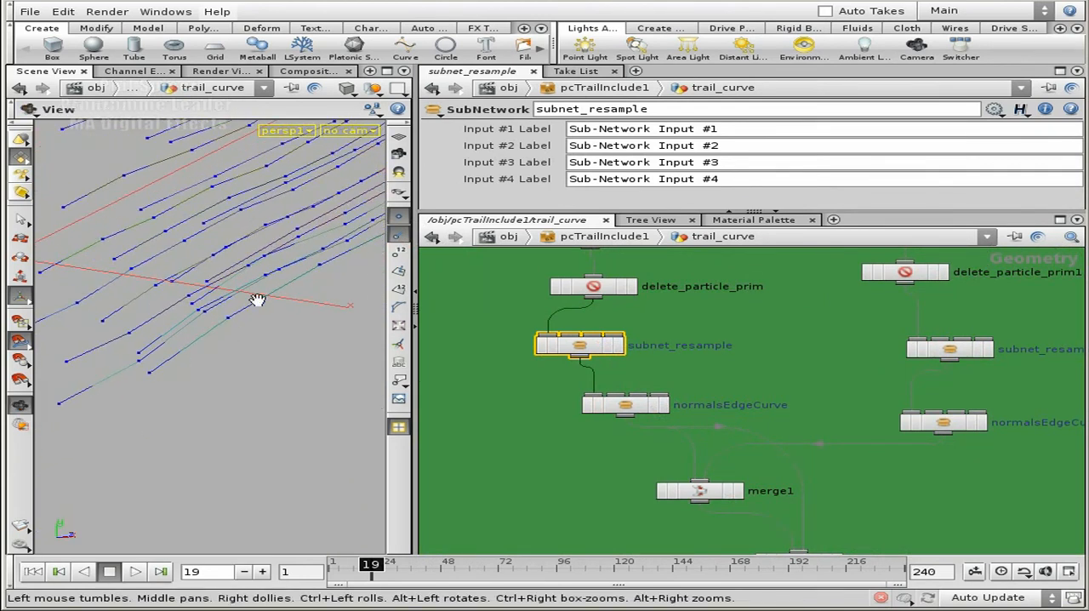
alt+drag(255, 302, 243, 275)
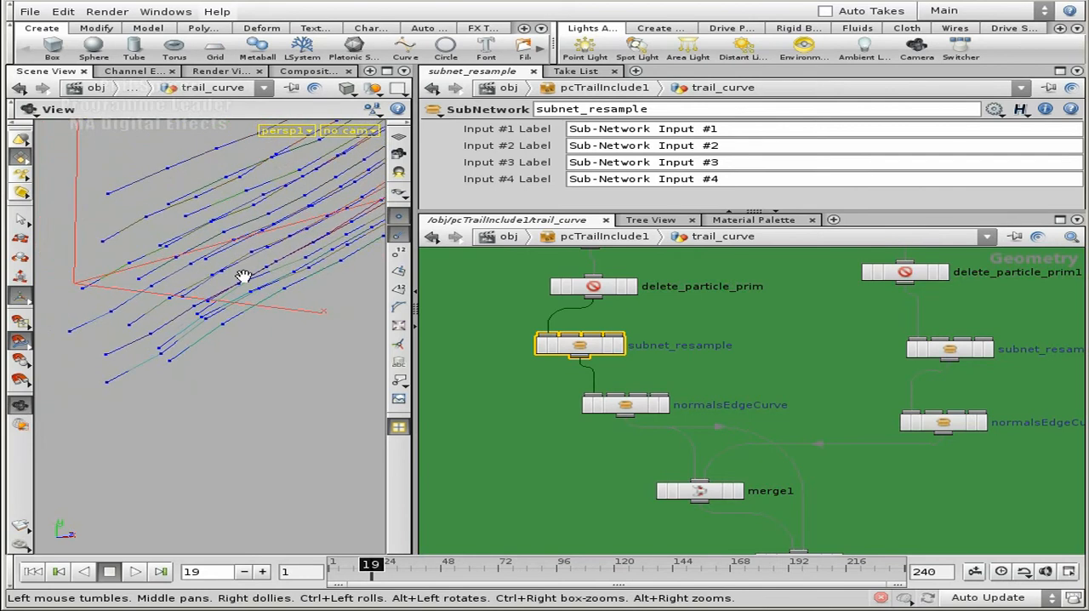
Look inside the normalsEdgeCurve subnetwork at its node chain and return to trail_curve
click(613, 404)
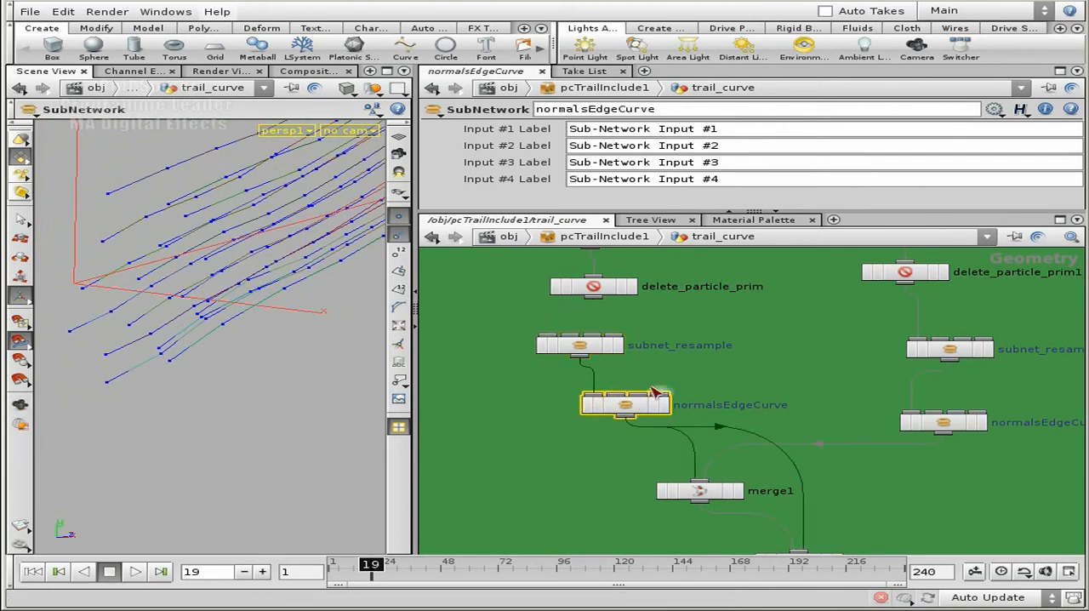
double_click(627, 406)
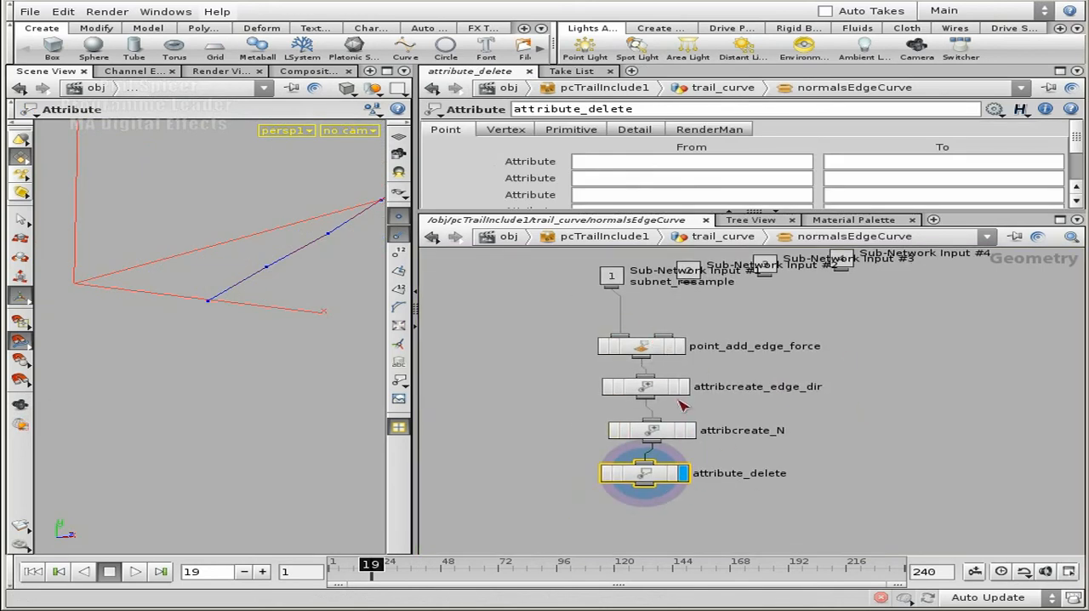
click(894, 442)
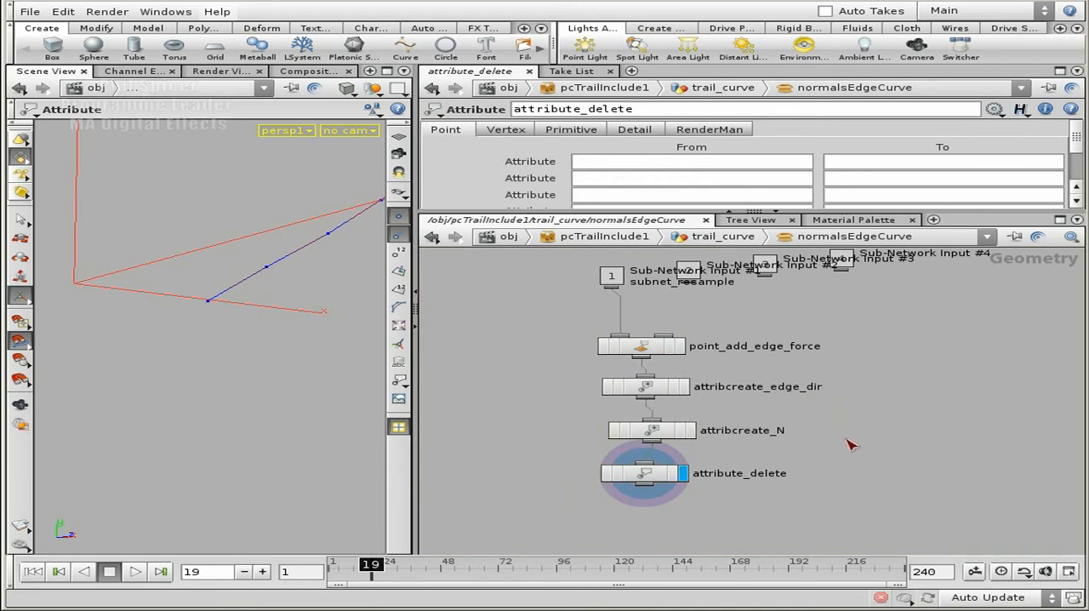
key(u)
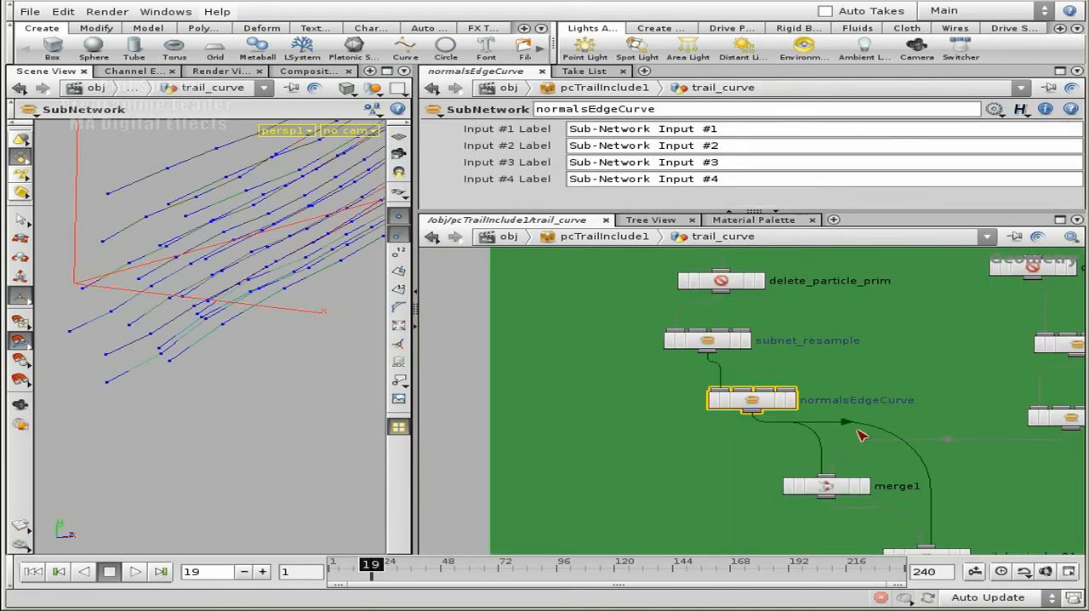
Re-enter normalsEdgeCurve, select point_add_edge_force and enlarge its parameter area to inspect the Force settings
double_click(770, 399)
click(675, 349)
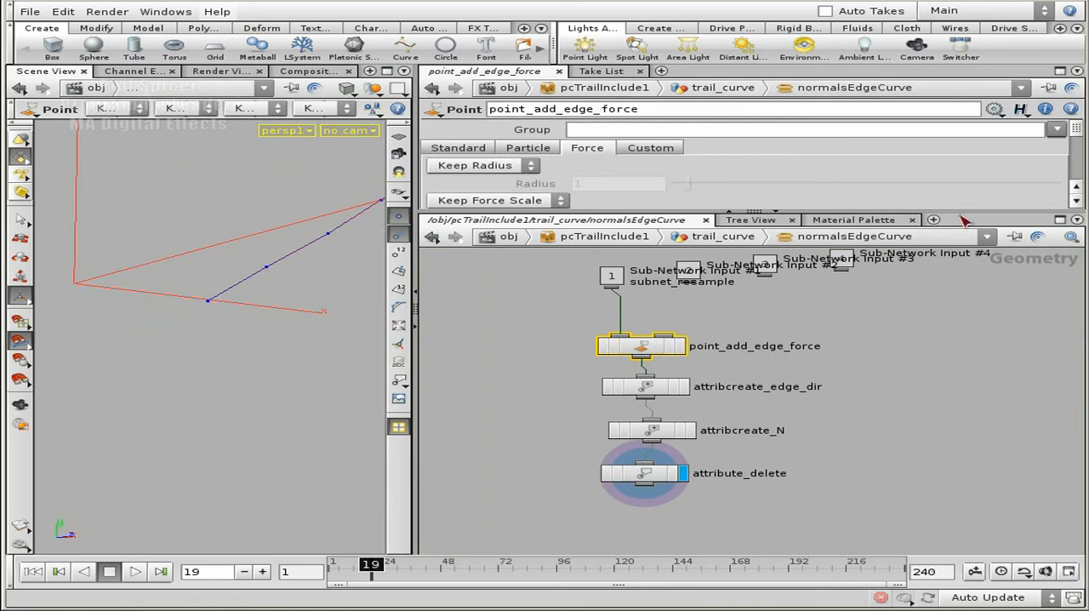
drag(962, 212, 964, 317)
scroll(1078, 228, down, 2)
scroll(1078, 228, down, 2)
Inspect the attribute name and value settings of attribcreate_edge_dir and attribcreate_N
middle_drag(868, 434, 863, 480)
click(646, 430)
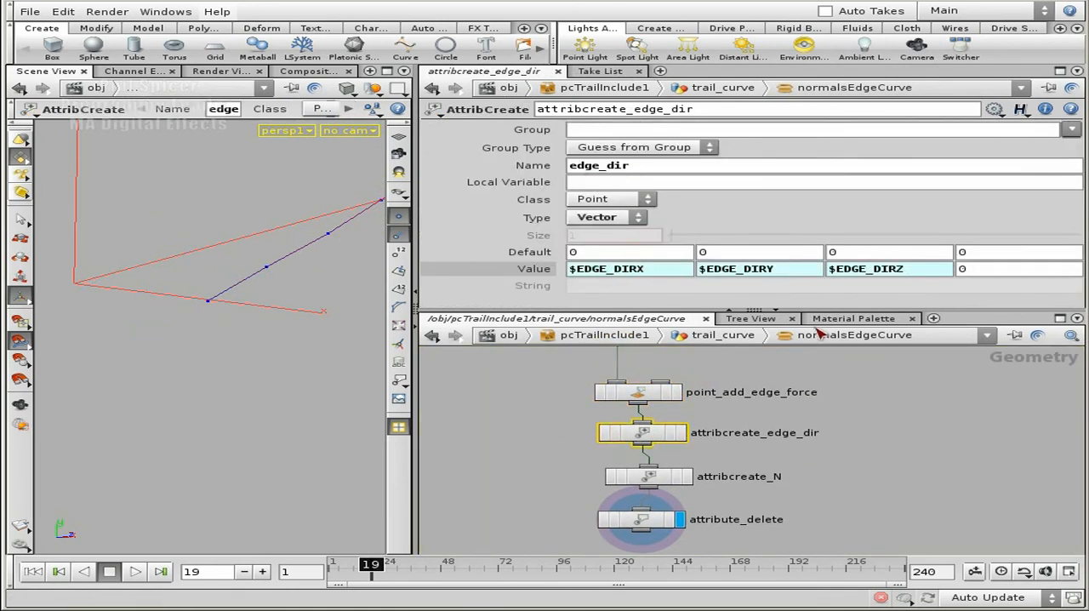
middle_drag(805, 483, 784, 412)
click(686, 406)
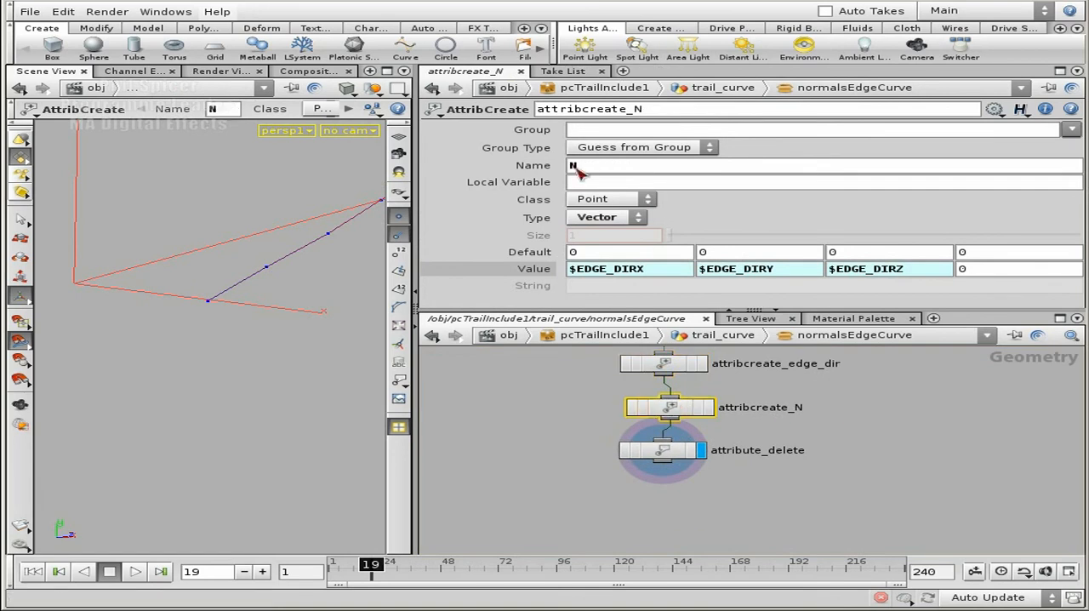
Inspect the Delete Attributes setting of attribute_delete, clear the node selection and return to trail_curve
click(668, 449)
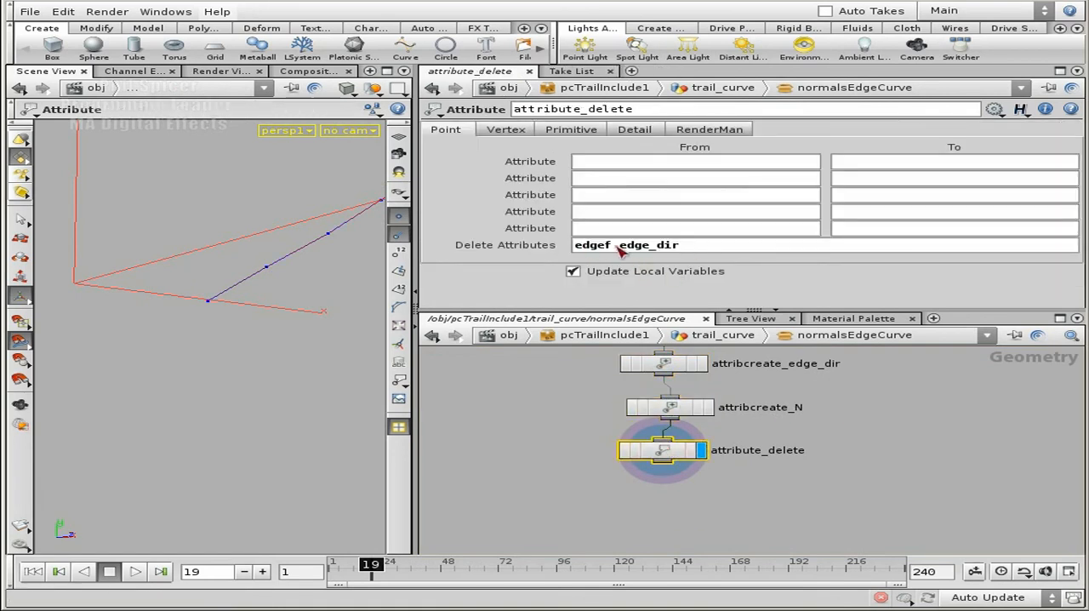
middle_drag(856, 426, 859, 491)
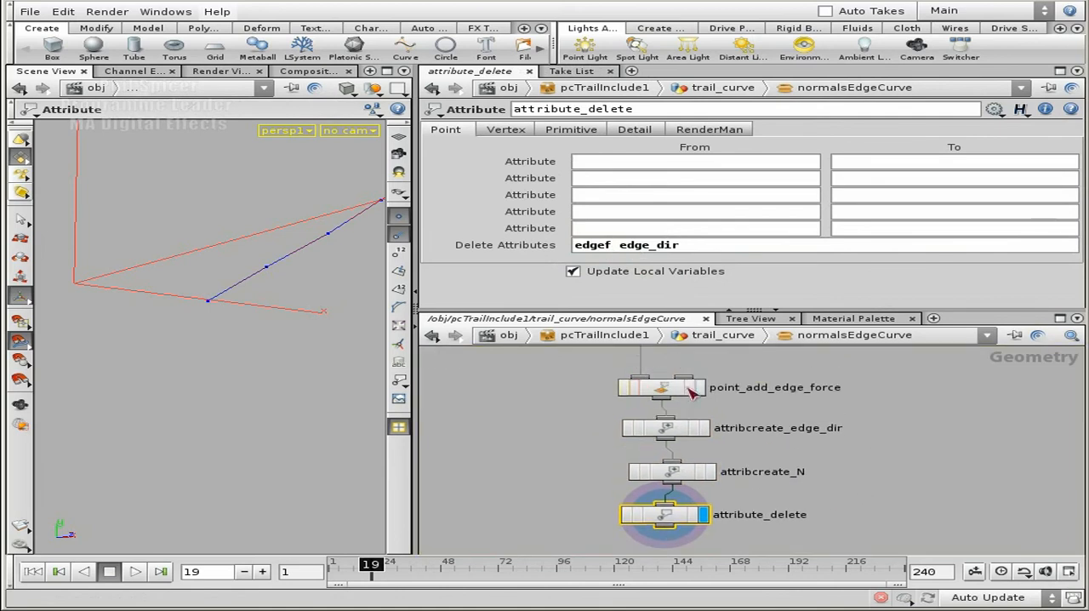
click(900, 474)
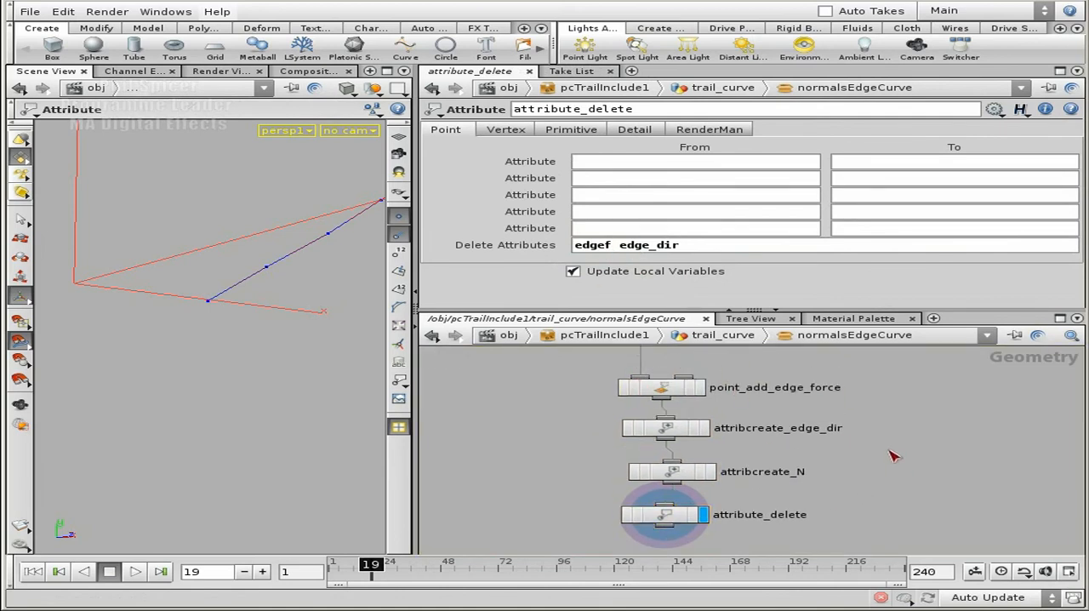
key(u)
Select and enter subnet_resample, and enlarge the network area to see its curve, resample and smooth nodes
middle_drag(669, 455, 704, 432)
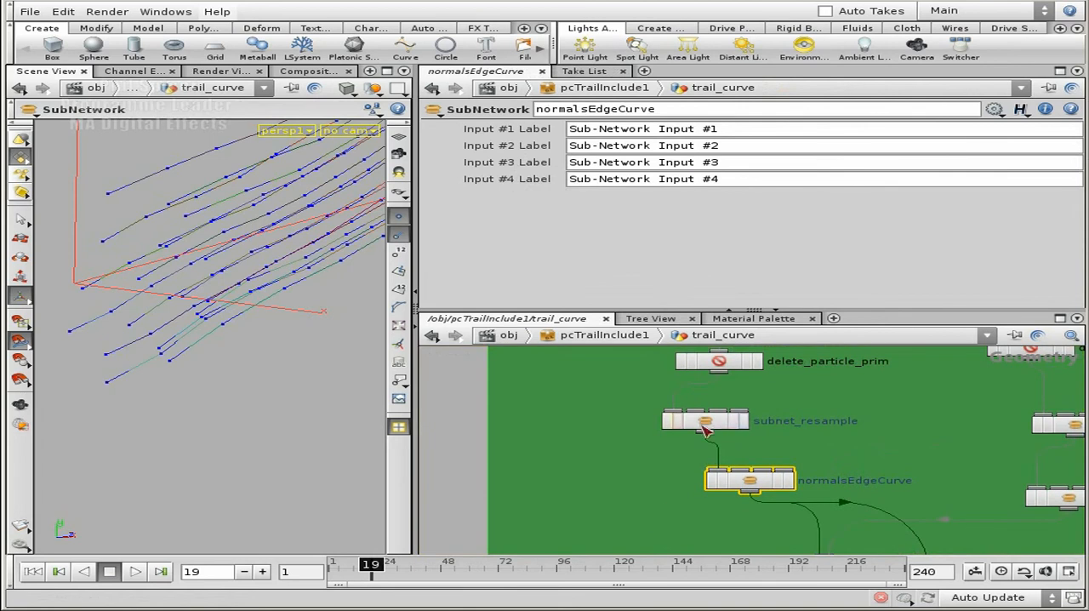
click(706, 422)
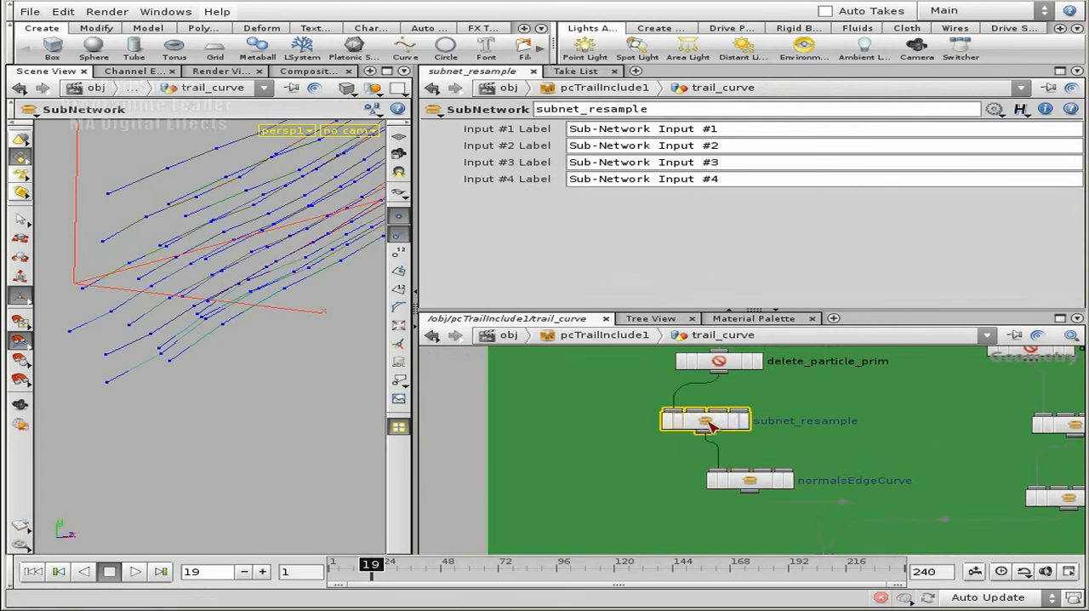
scroll(845, 435, down, 3)
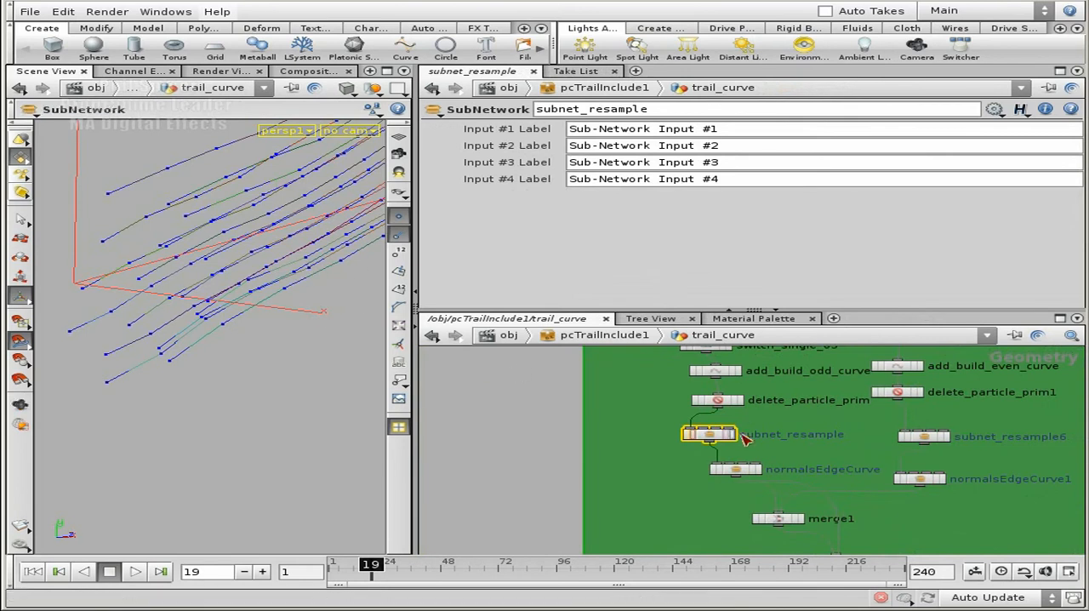
click(716, 438)
double_click(716, 438)
scroll(761, 423, down, 2)
middle_drag(758, 424, 744, 447)
scroll(745, 448, down, 5)
middle_drag(647, 380, 552, 373)
drag(744, 309, 744, 211)
scroll(885, 425, up, 4)
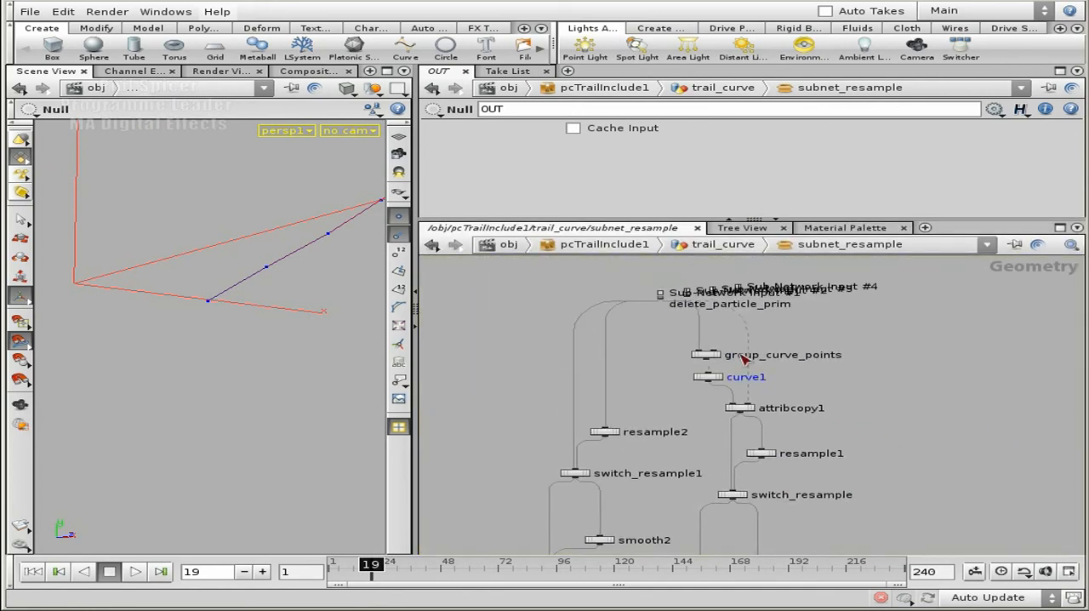
Examine the resample and smooth branches leading through switch_interpolate to OUT, and return to trail_curve
middle_drag(836, 409, 897, 387)
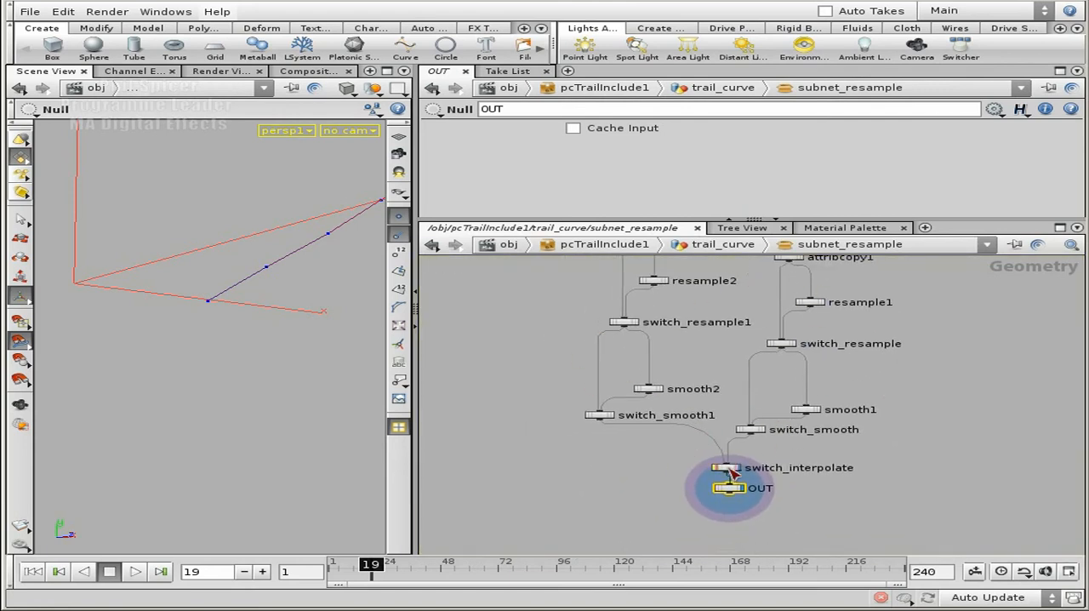
middle_drag(819, 502, 837, 473)
scroll(836, 473, up, 3)
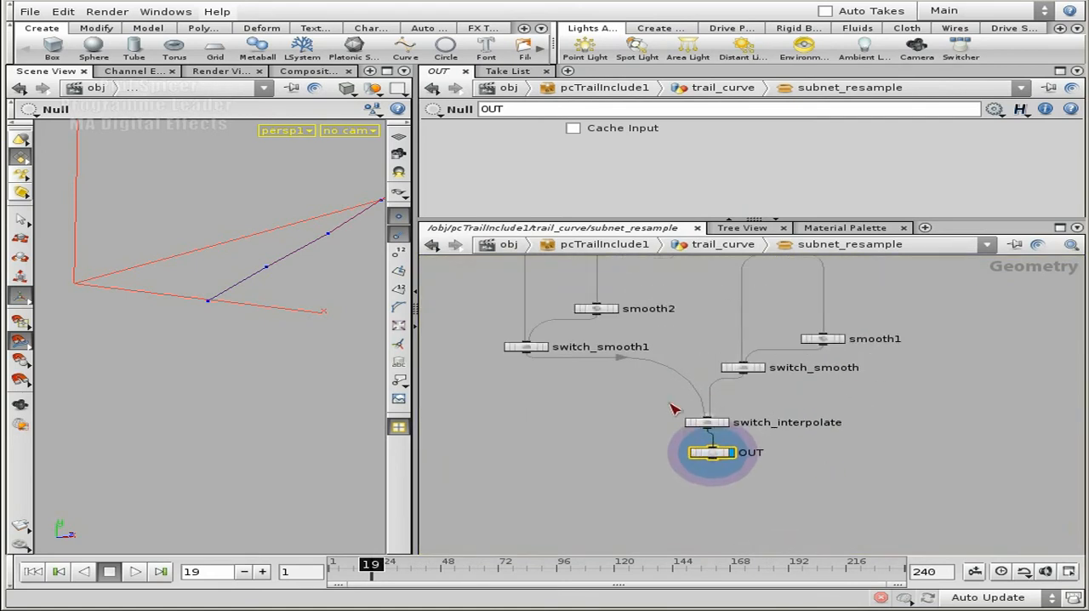
middle_drag(692, 308, 694, 495)
middle_drag(706, 382, 730, 529)
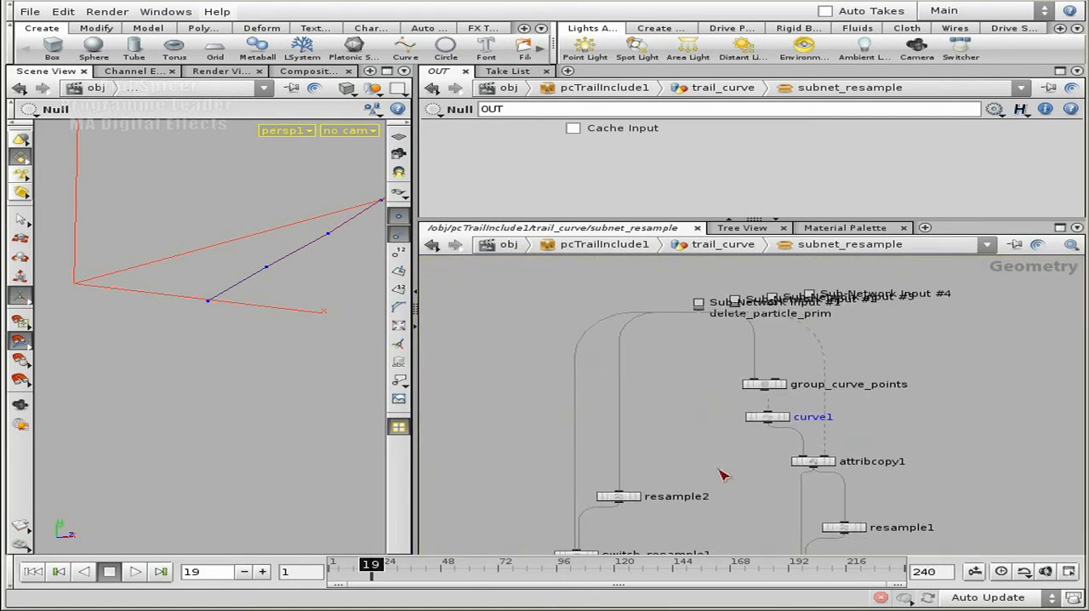
middle_drag(954, 438, 921, 413)
key(u)
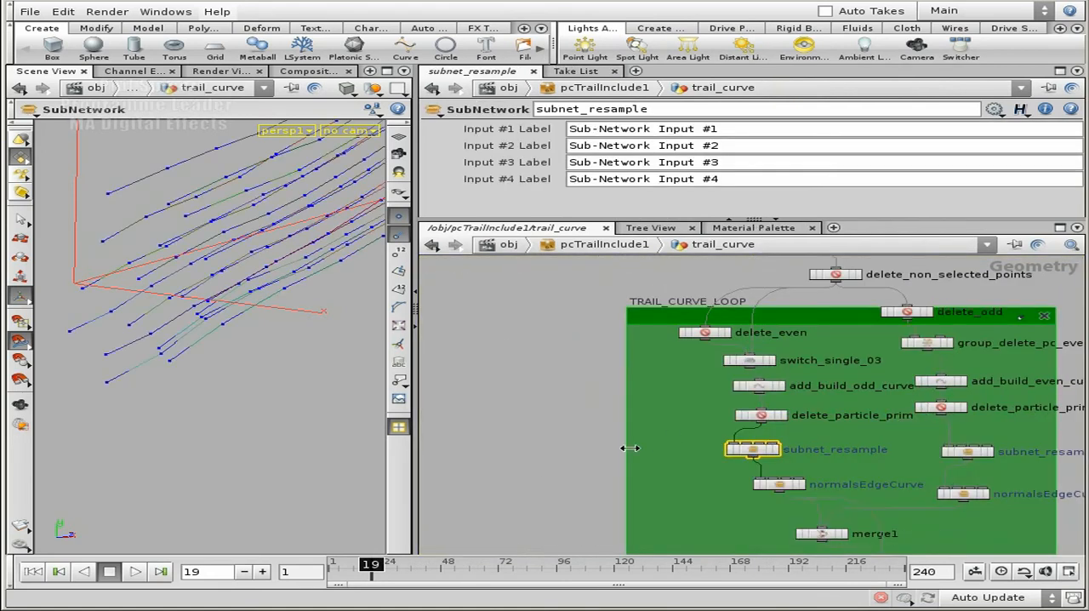
Follow the trail_curve network from merge1 past copy_trail_curves down to the NORMALS_ALONG_EDGE_OR_COMPUTE_SURFACE box
middle_drag(539, 465, 526, 342)
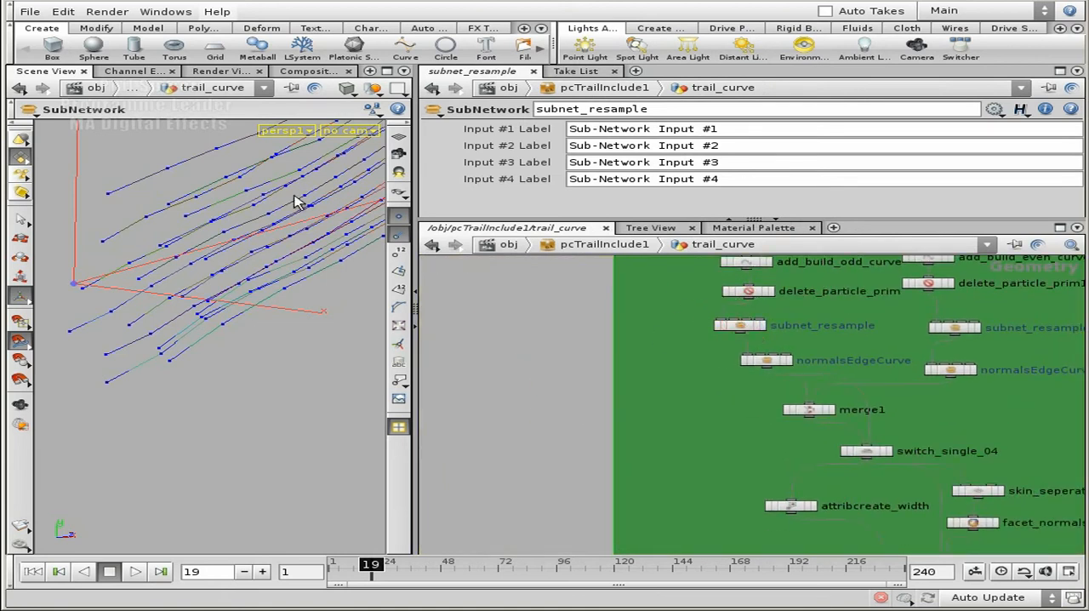
middle_drag(574, 445, 516, 354)
middle_drag(524, 443, 516, 343)
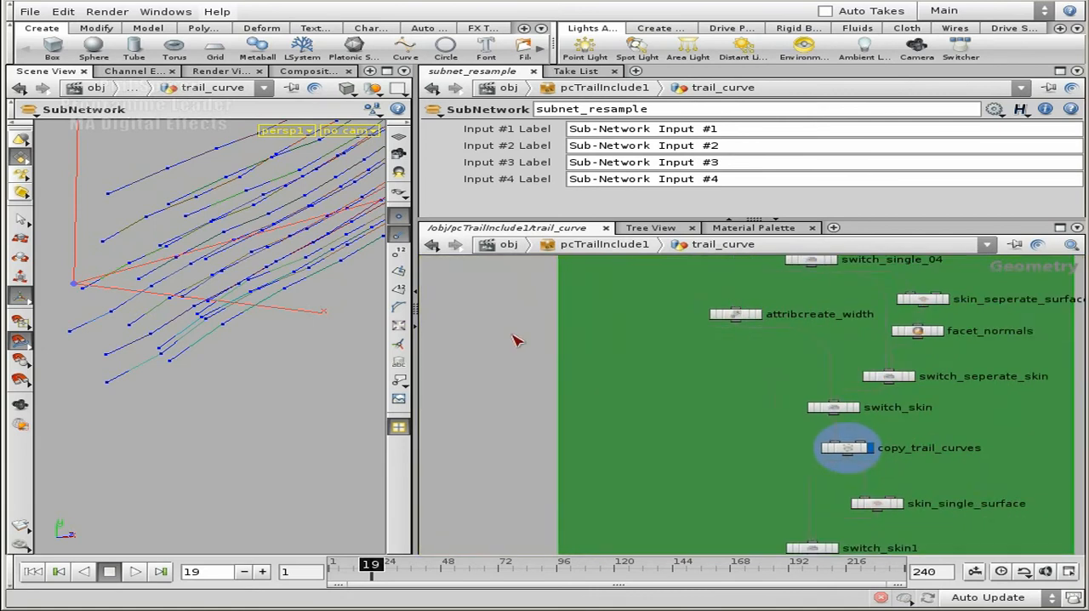
scroll(510, 345, down, 3)
middle_drag(951, 482, 944, 320)
middle_drag(930, 414, 920, 282)
mouse_move(930, 460)
middle_down()
mouse_move(850, 329)
mouse_move(851, 364)
middle_up()
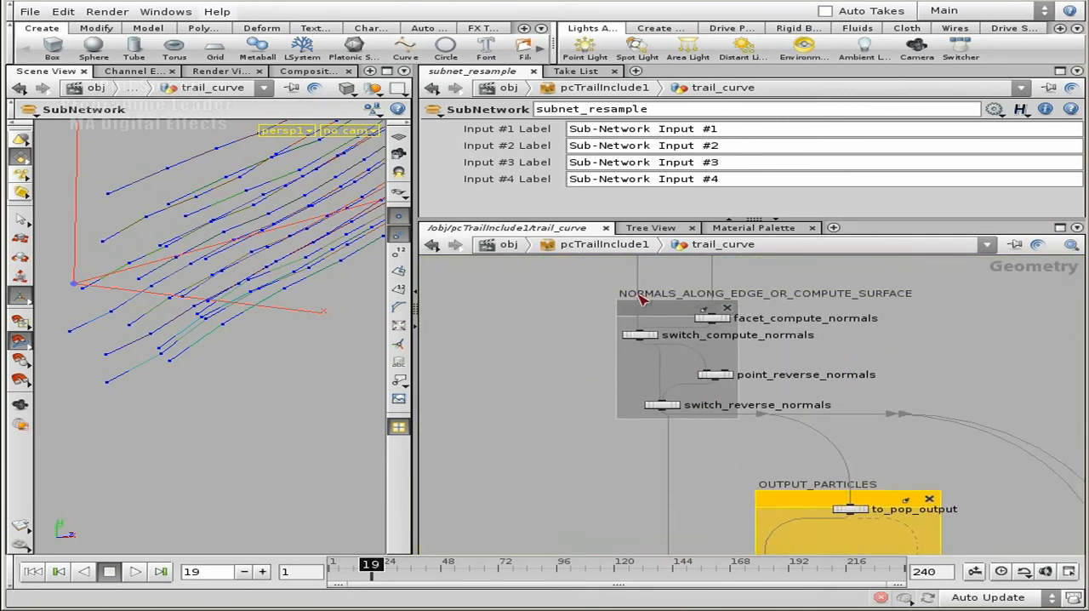
Display the switch_reverse_normals output and examine the skinned trail surfaces and their normals in the 3D scene
scroll(595, 434, up, 3)
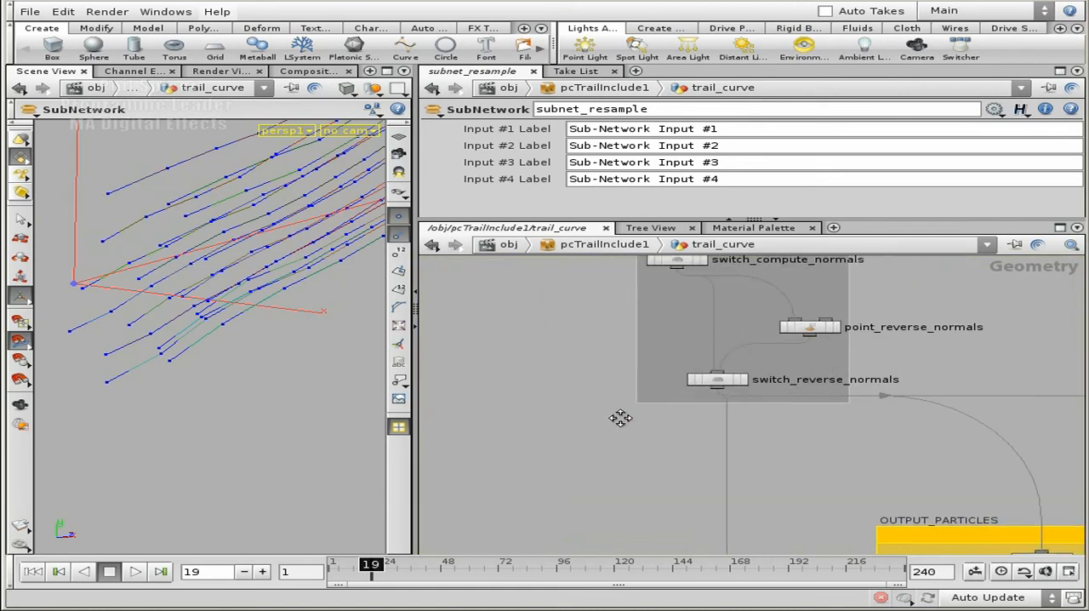
middle_drag(630, 416, 651, 459)
double_click(738, 423)
click(734, 423)
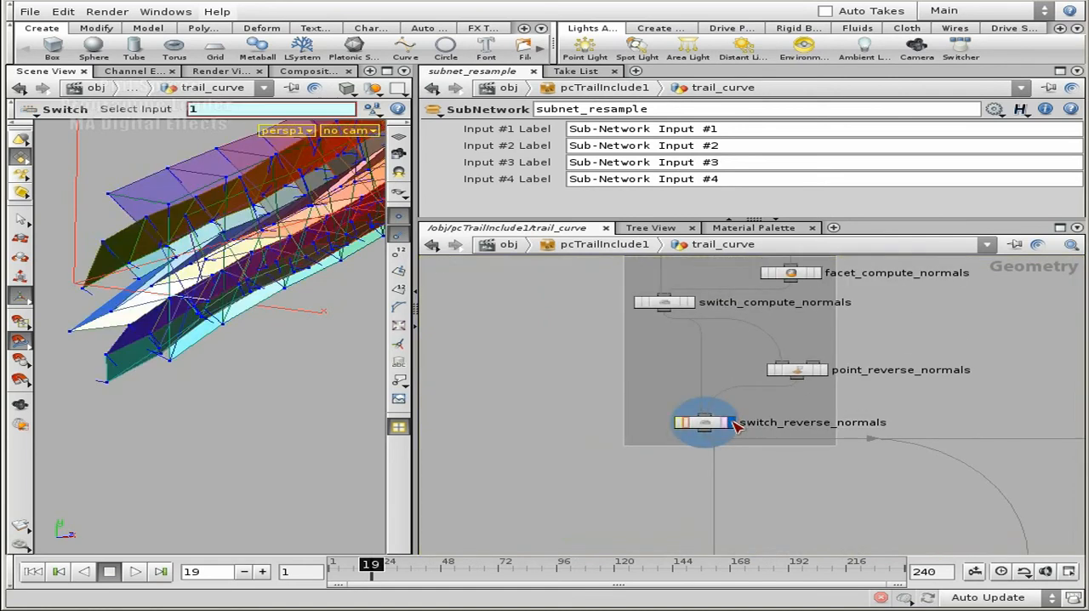
key(Escape)
drag(180, 256, 156, 400)
key(Return)
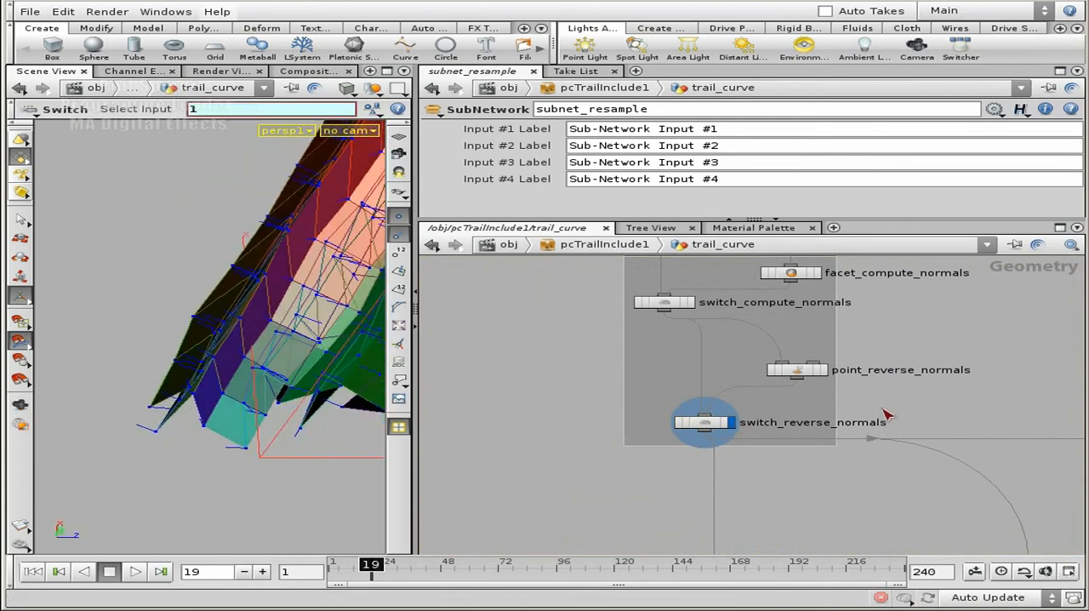
Follow the network from switch_reverse_normals to the OUTPUT_PARTICLES box and maximize the network view
middle_drag(934, 335, 855, 252)
middle_drag(749, 464, 741, 406)
middle_drag(883, 303, 880, 354)
middle_drag(752, 444, 726, 310)
scroll(697, 356, down, 4)
middle_drag(1001, 327, 570, 313)
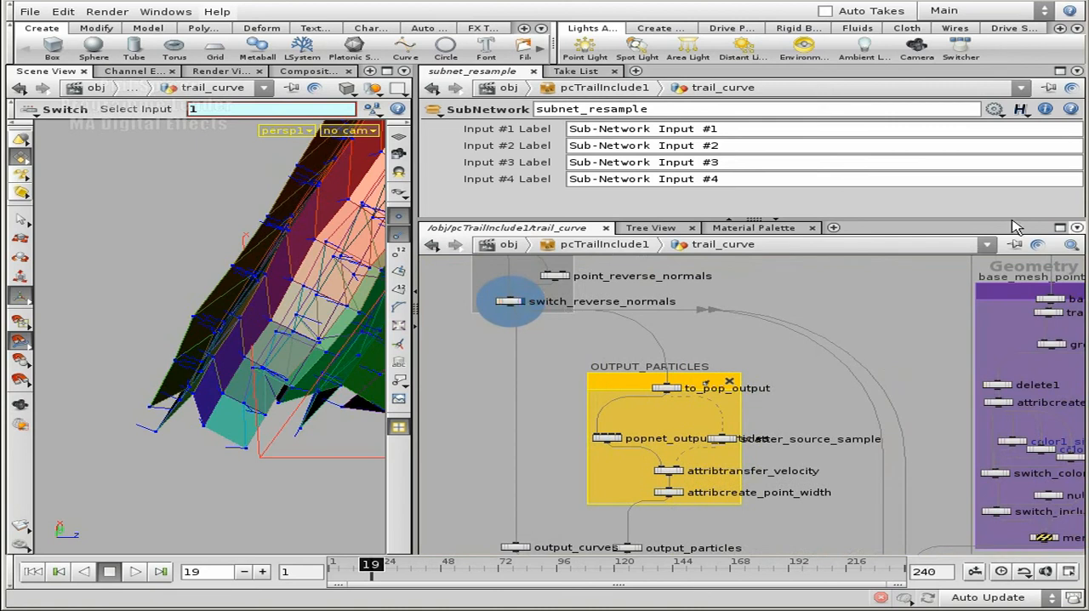
click(1059, 228)
middle_drag(447, 236, 655, 127)
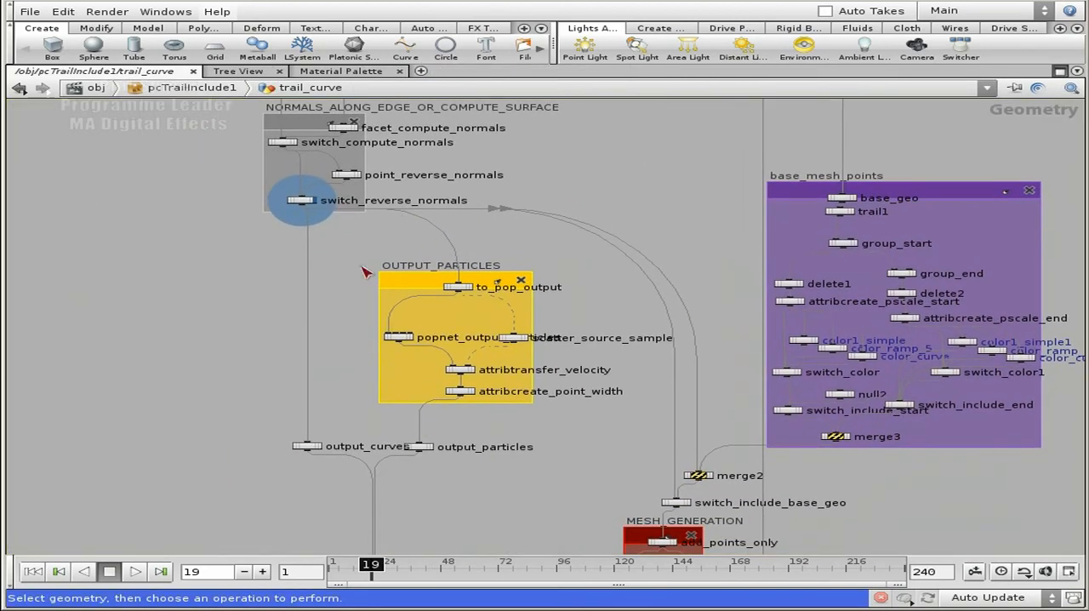
Examine the branches from switch_reverse_normals to the curve, particle and mesh outputs, and the nodes inside OUTPUT_PARTICLES
key(h)
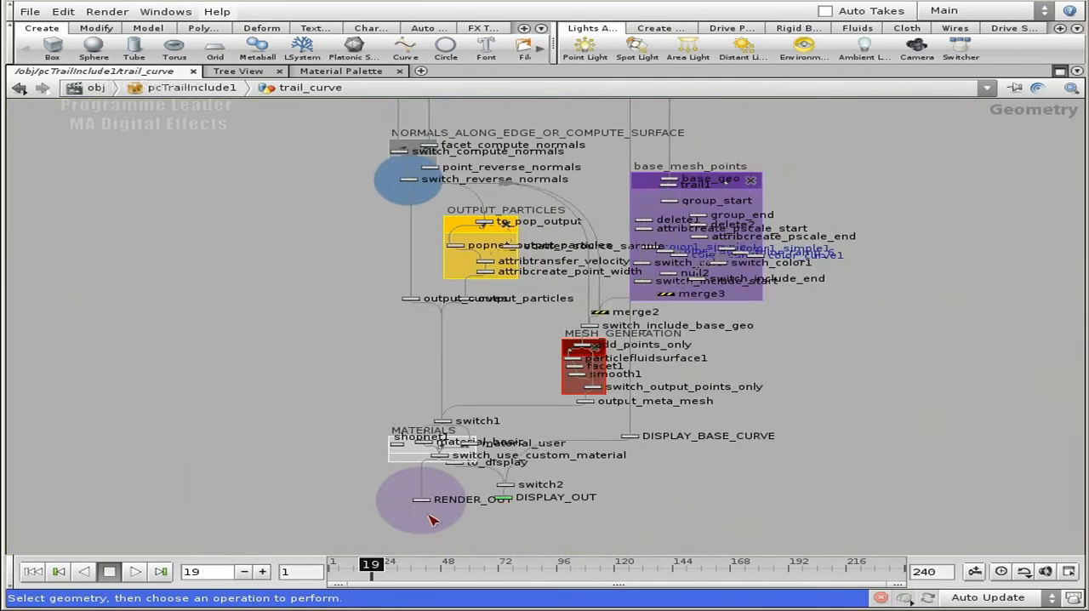
scroll(444, 381, up, 3)
middle_drag(400, 228, 409, 416)
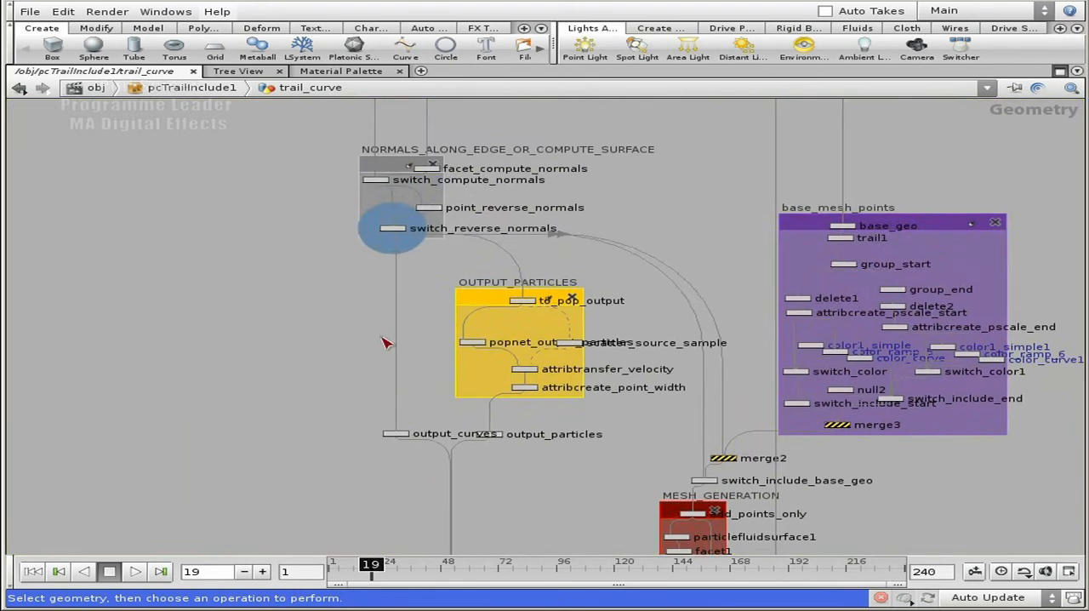
scroll(385, 310, up, 2)
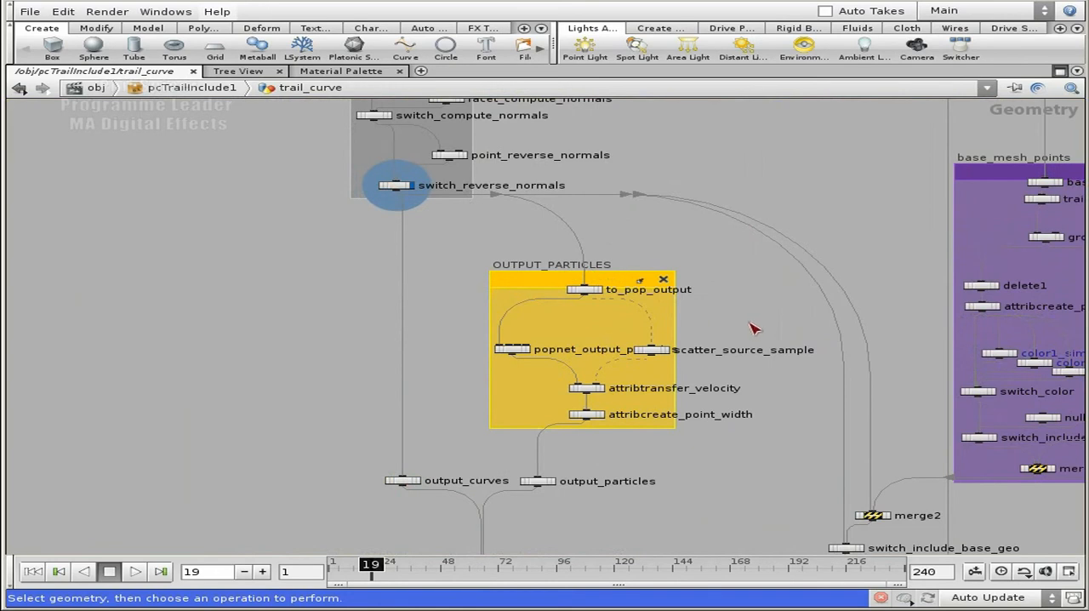
scroll(729, 300, up, 3)
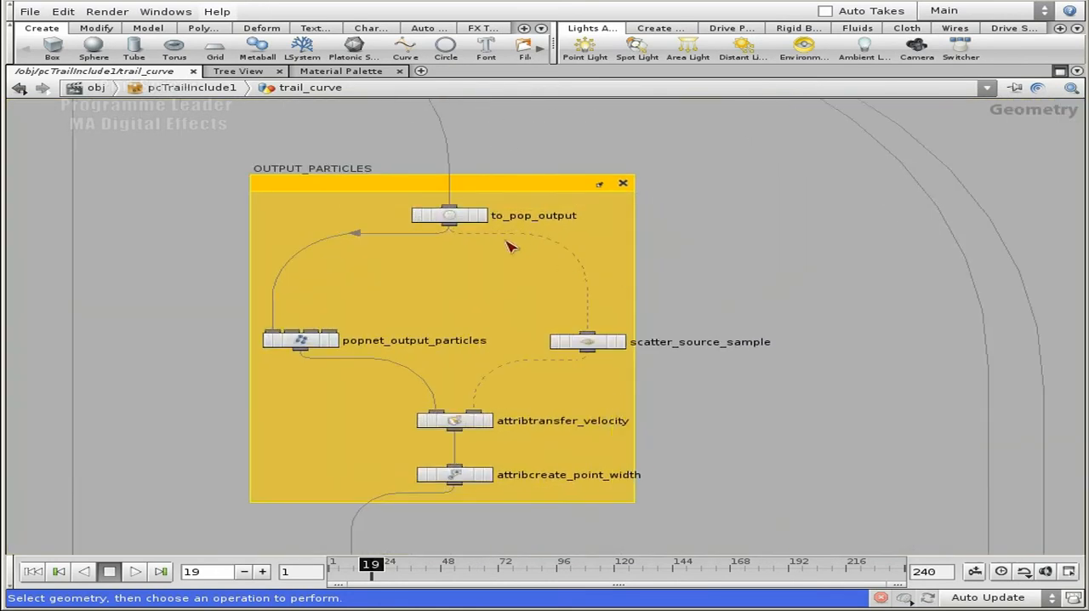
middle_drag(511, 153, 668, 290)
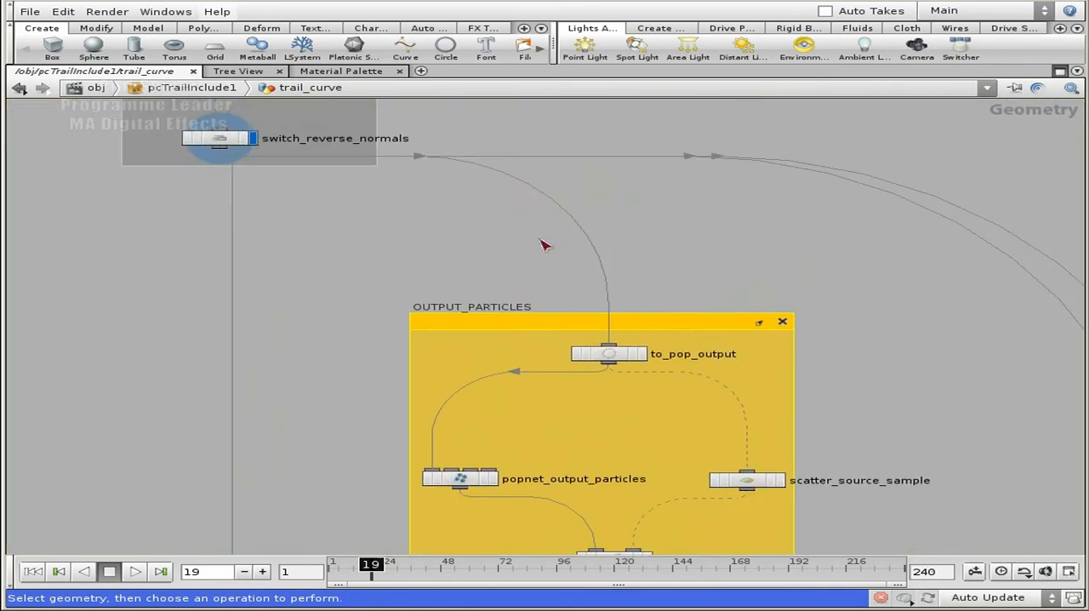
Restore the split layout, enter popnet_output_particles and view its emitted particles around the sphere
click(1060, 71)
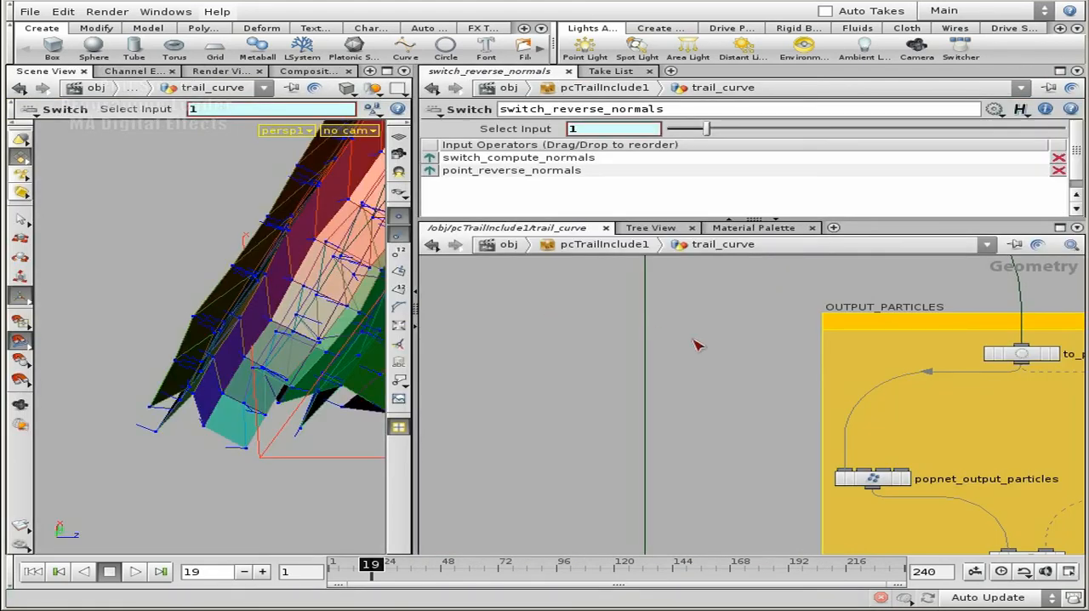
middle_drag(746, 339, 582, 329)
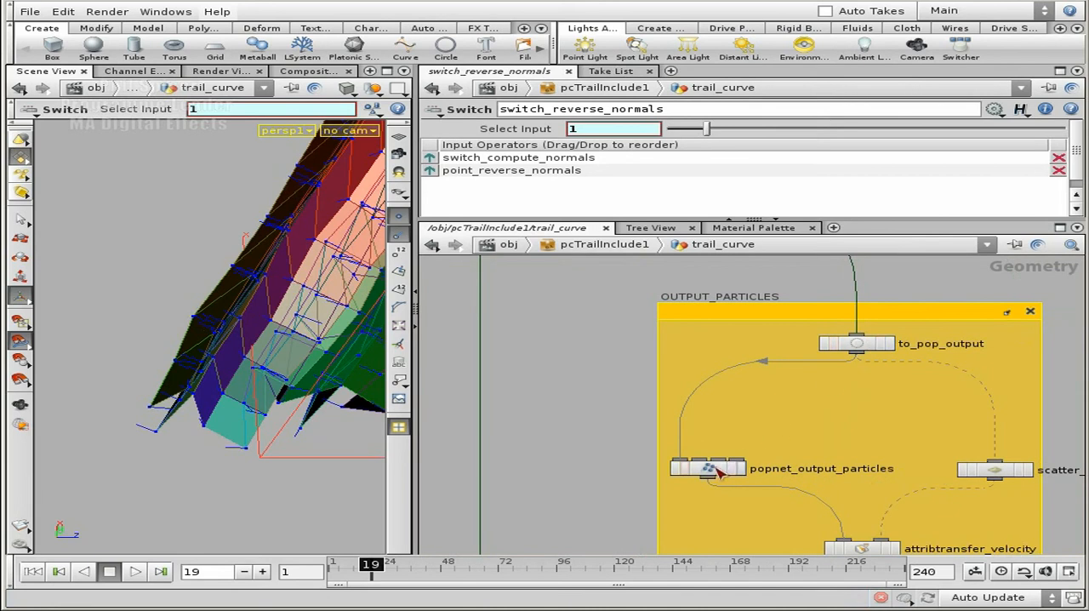
double_click(714, 472)
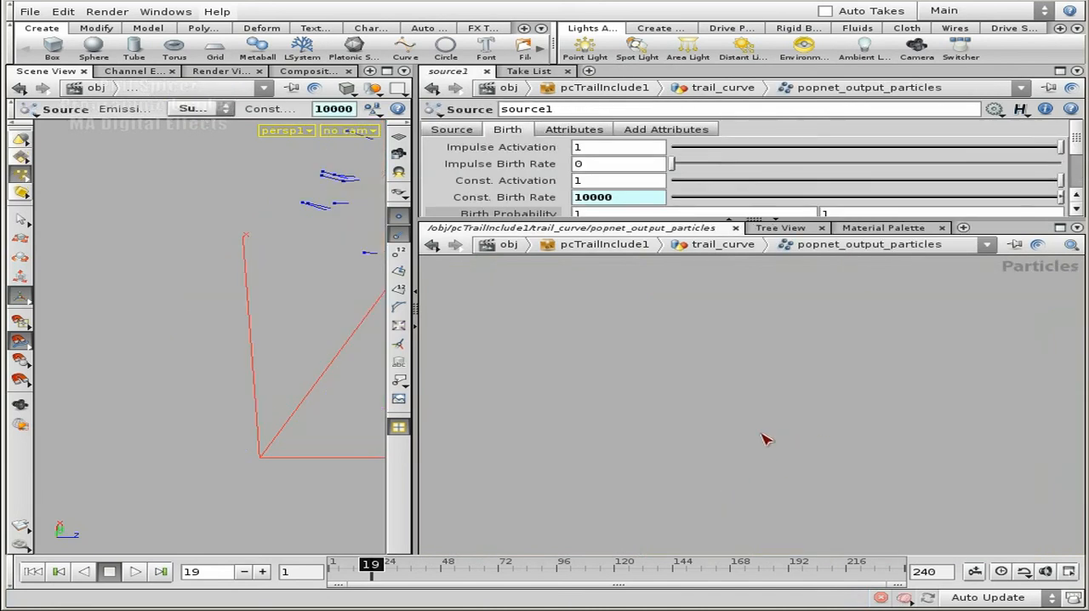
key(Escape)
right_drag(253, 263, 297, 258)
middle_drag(297, 258, 182, 284)
drag(182, 284, 307, 377)
key(Return)
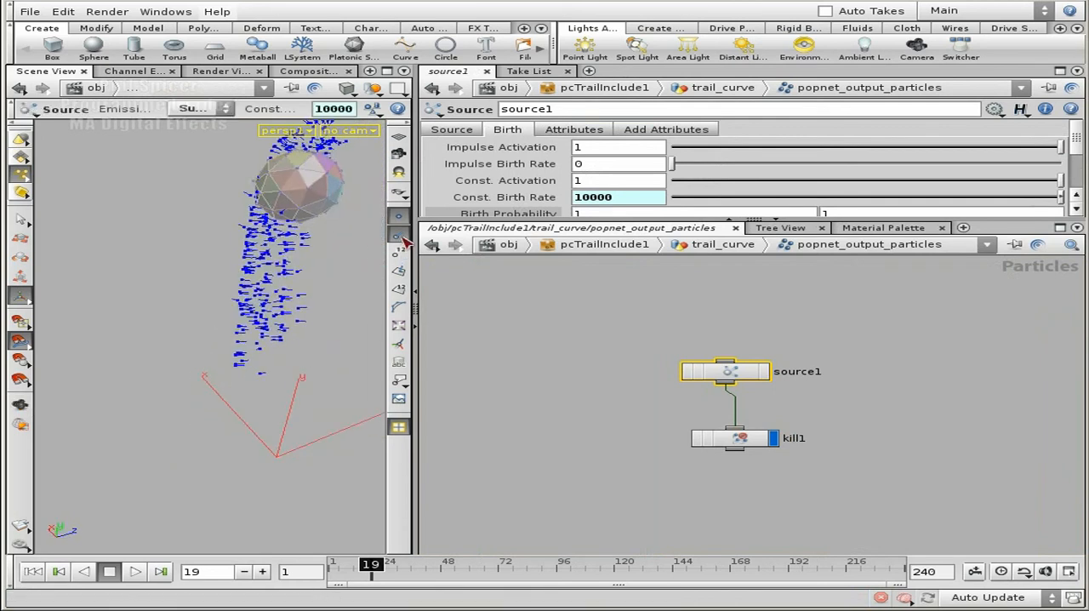
Hide the point markers and point normals in the 3D scene and examine the colored particles
click(401, 222)
key(Escape)
drag(261, 301, 345, 377)
middle_drag(345, 377, 285, 416)
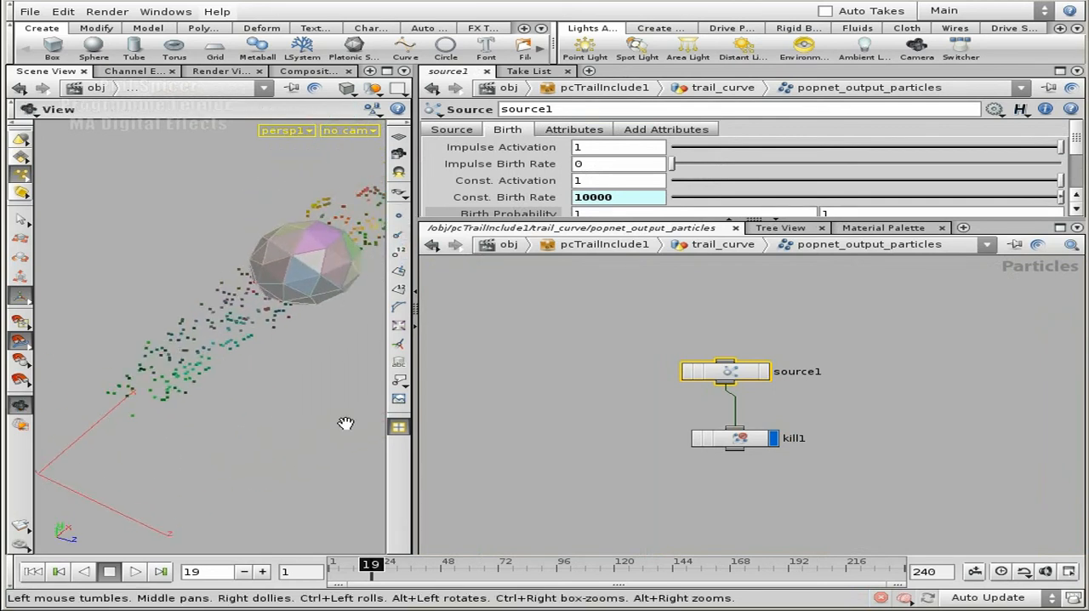
drag(284, 416, 243, 437)
key(Return)
Rewind to frame 1 and advance to frame 13 to watch the particles form behind the sphere
click(32, 572)
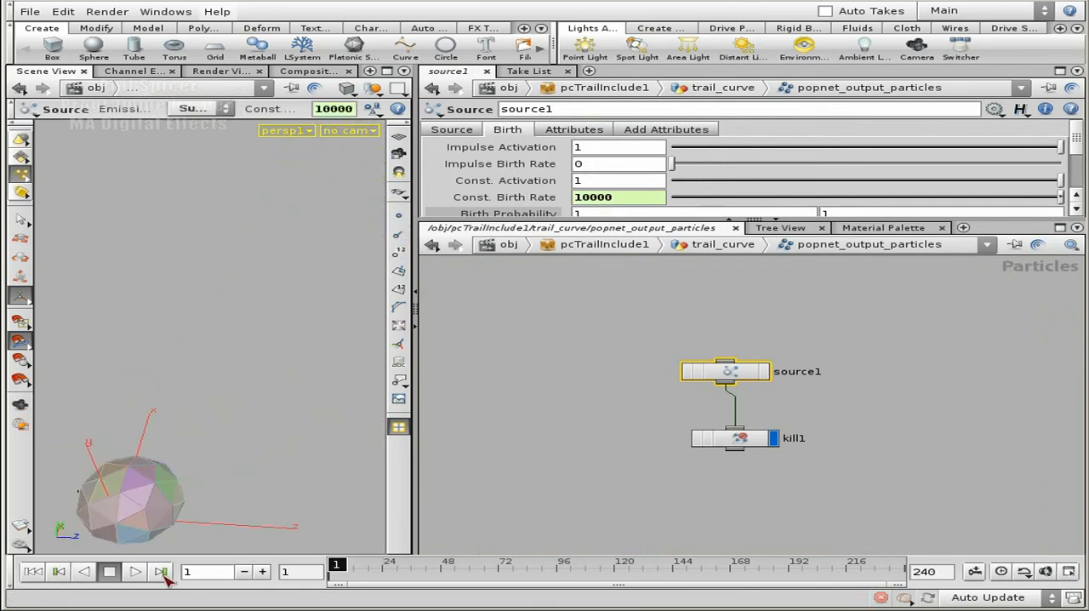
click(263, 572)
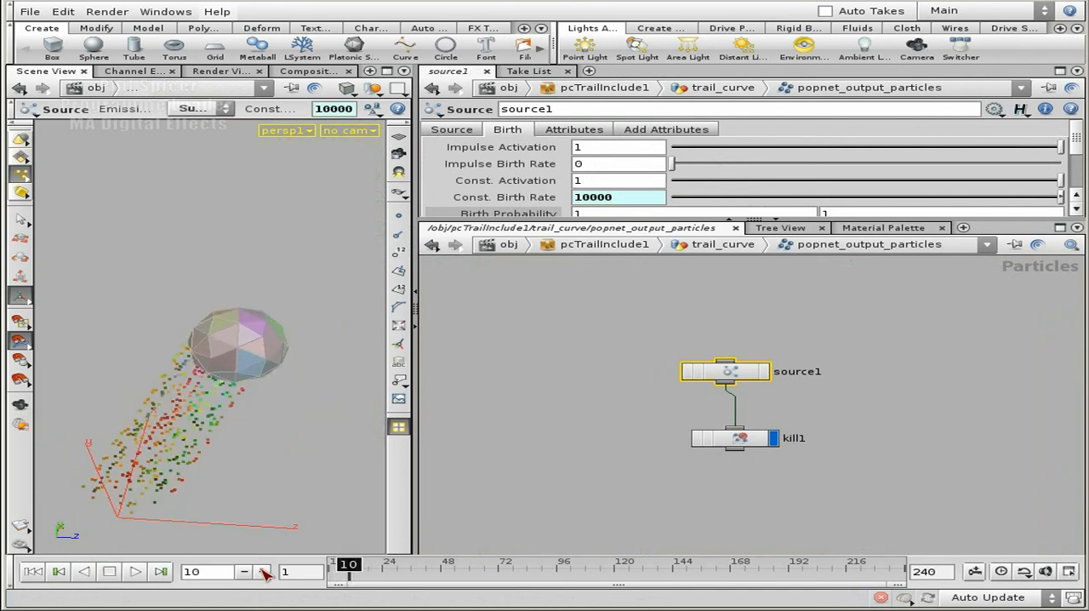
key(Escape)
drag(248, 361, 166, 411)
key(Return)
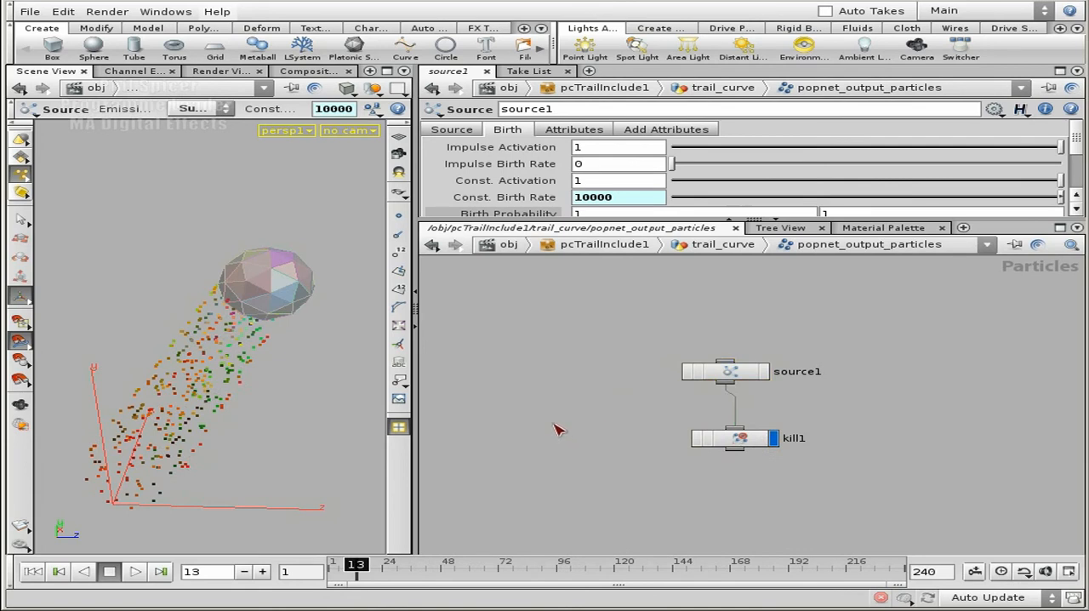
Return to trail_curve and display the to_pop_output geometry, followed by that of scatter_source_sample
key(u)
middle_drag(941, 386, 754, 389)
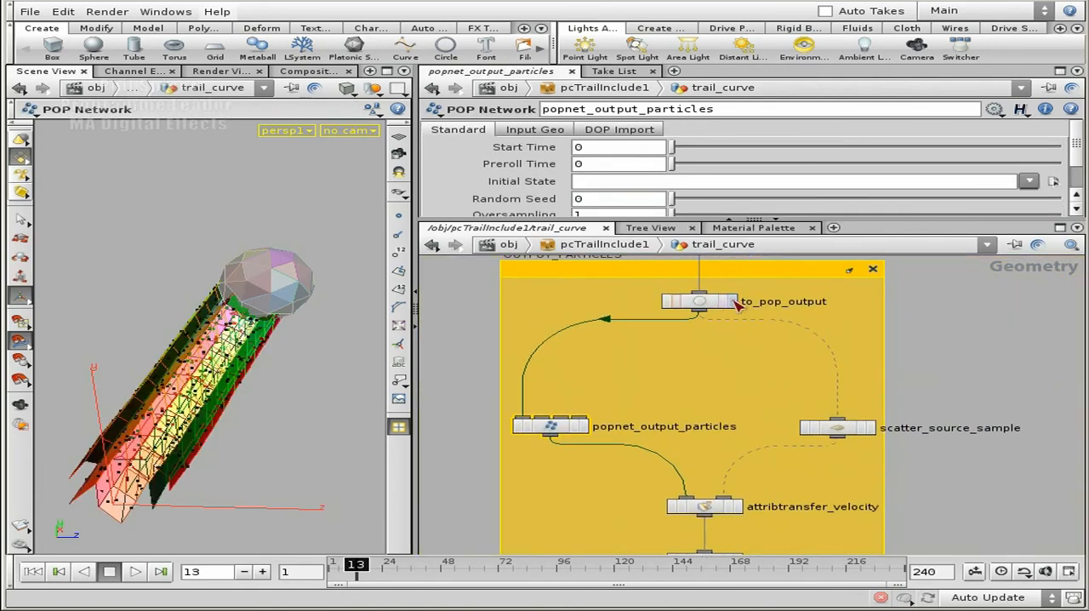
click(733, 302)
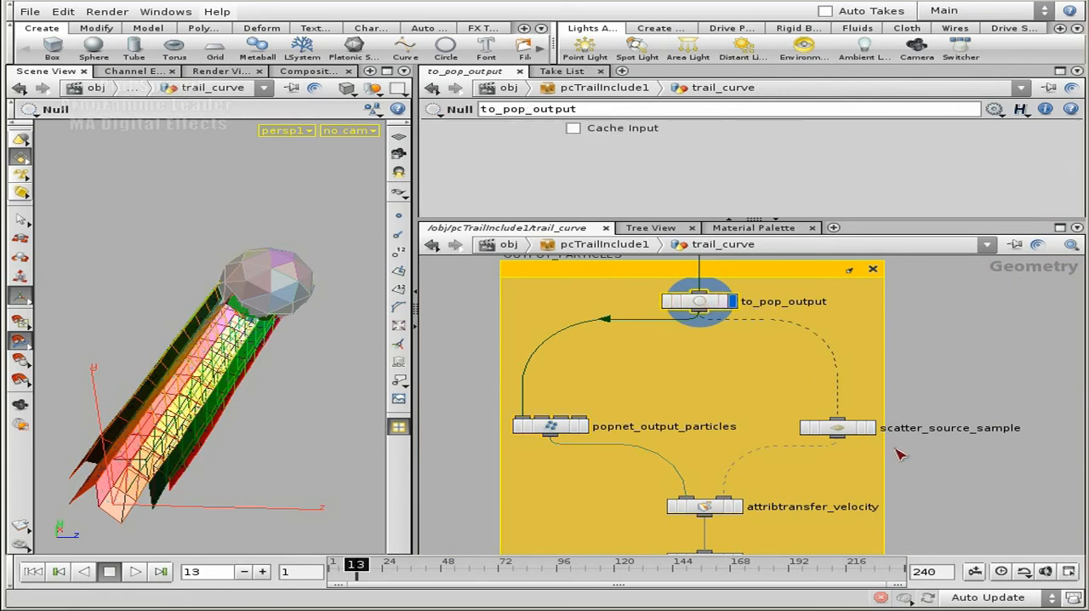
click(871, 428)
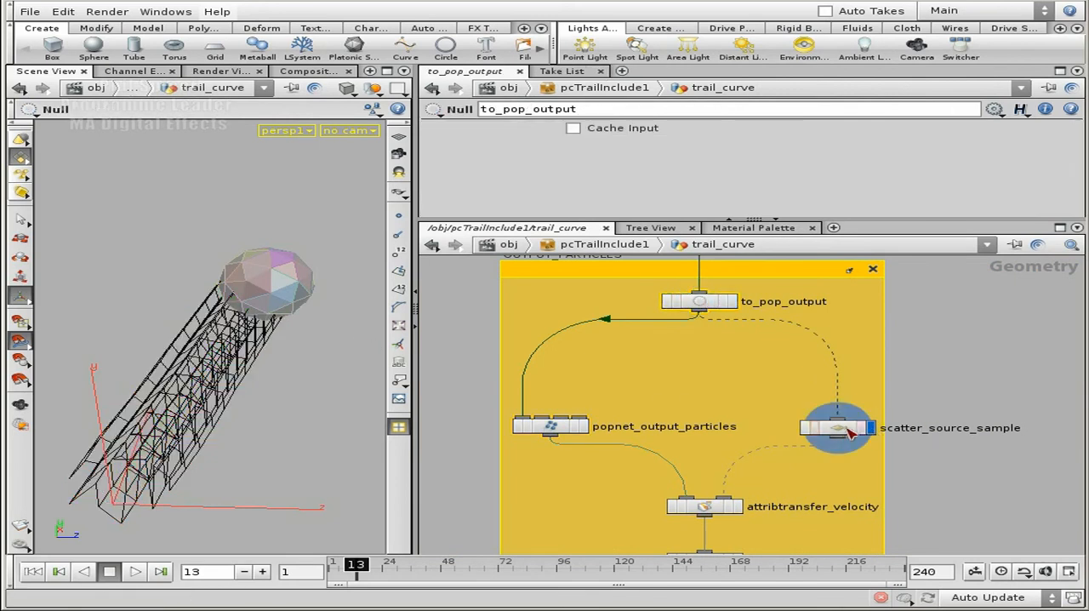
Examine the points of scatter_source_sample and the point attribute that attribtransfer_velocity copies to the particles
click(839, 430)
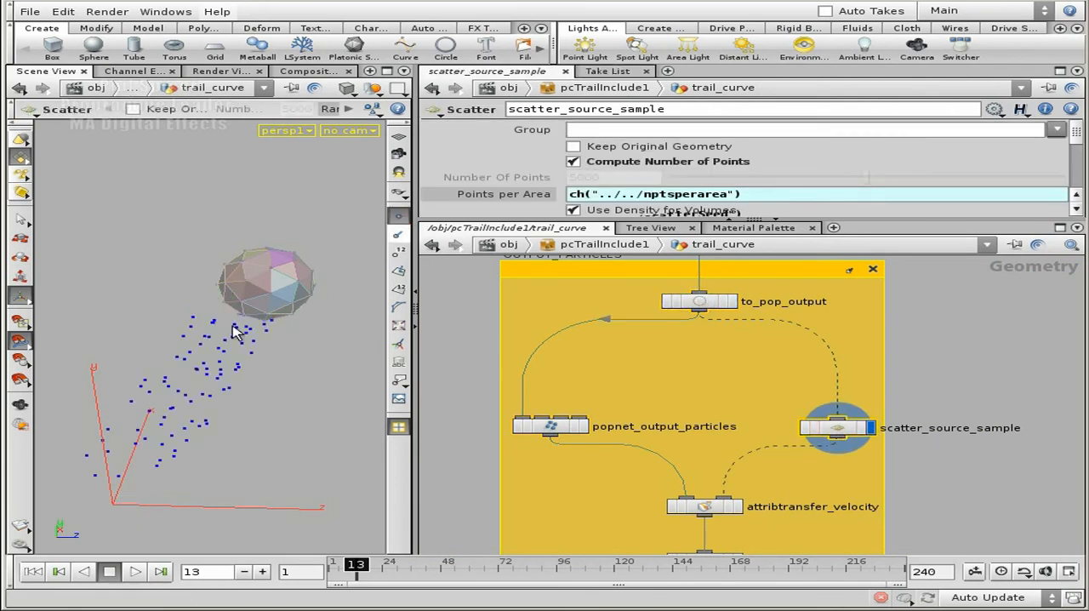
drag(149, 444, 192, 411)
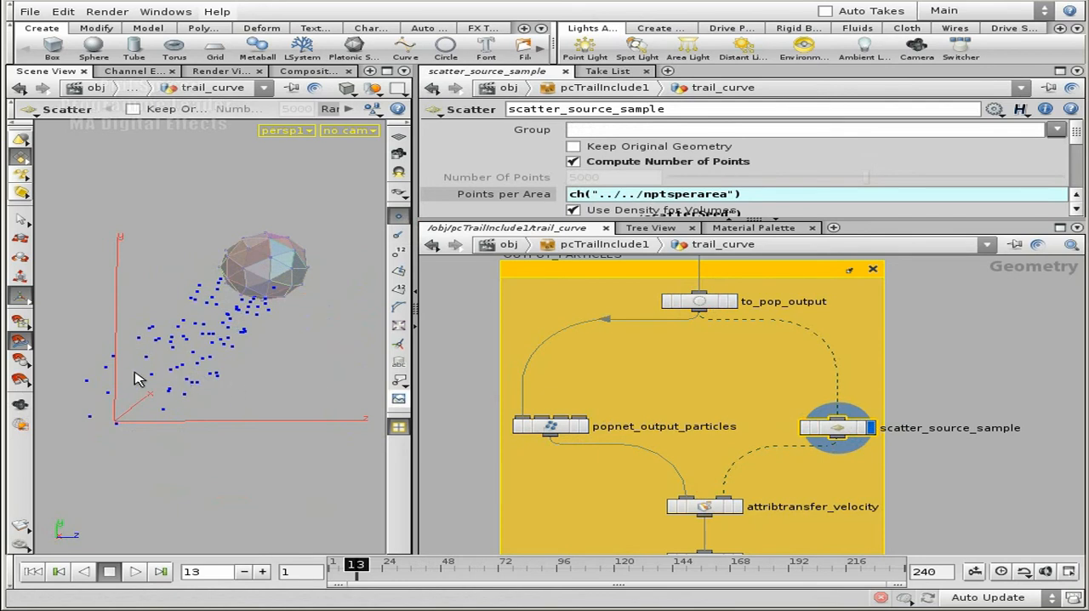
click(705, 506)
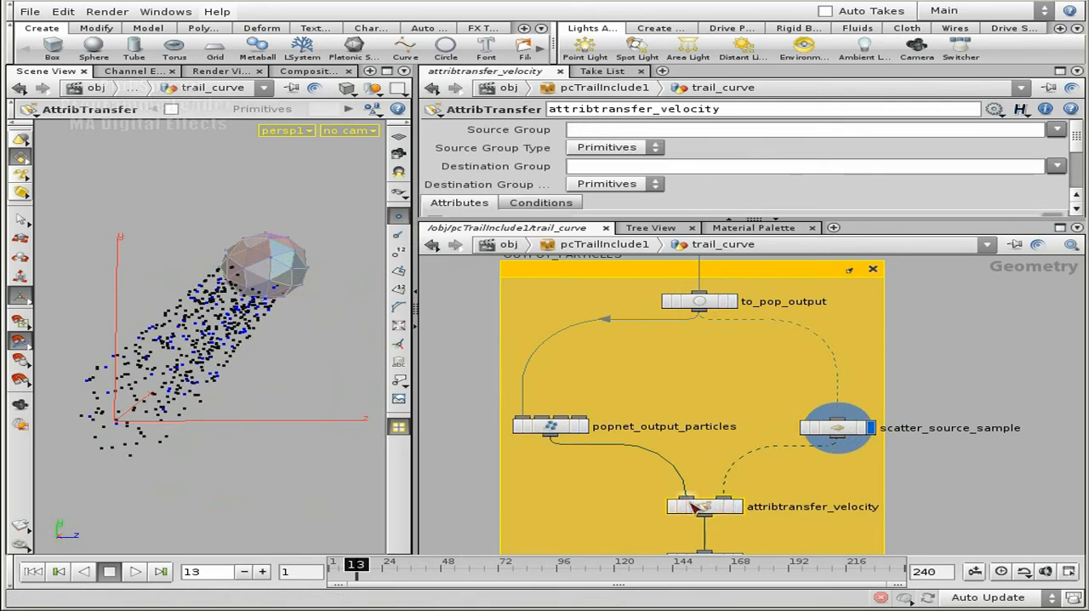
scroll(1076, 143, down, 3)
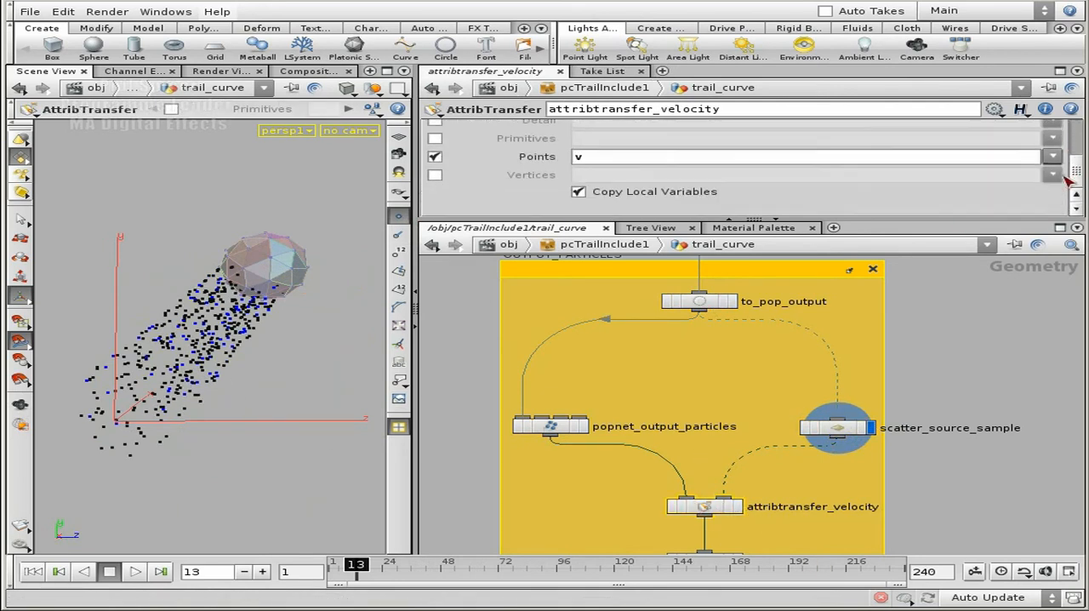
Open attribcreate_point_width and inspect both parts of its Value expression, the pointWidth channel reference and the $PSCALE multiplier
middle_drag(943, 522, 936, 393)
middle_drag(762, 509, 791, 485)
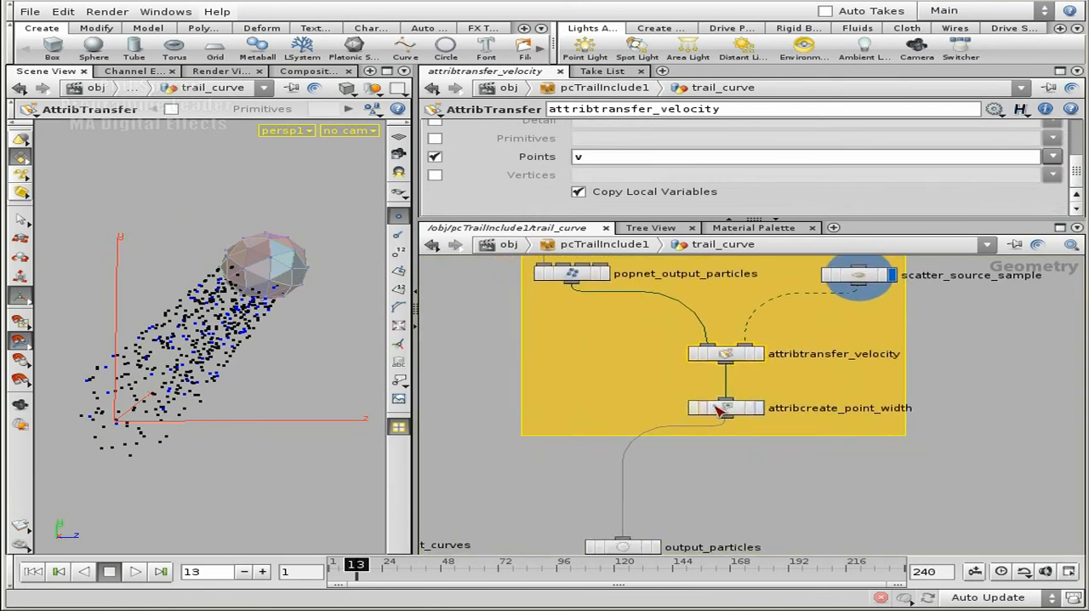
click(739, 414)
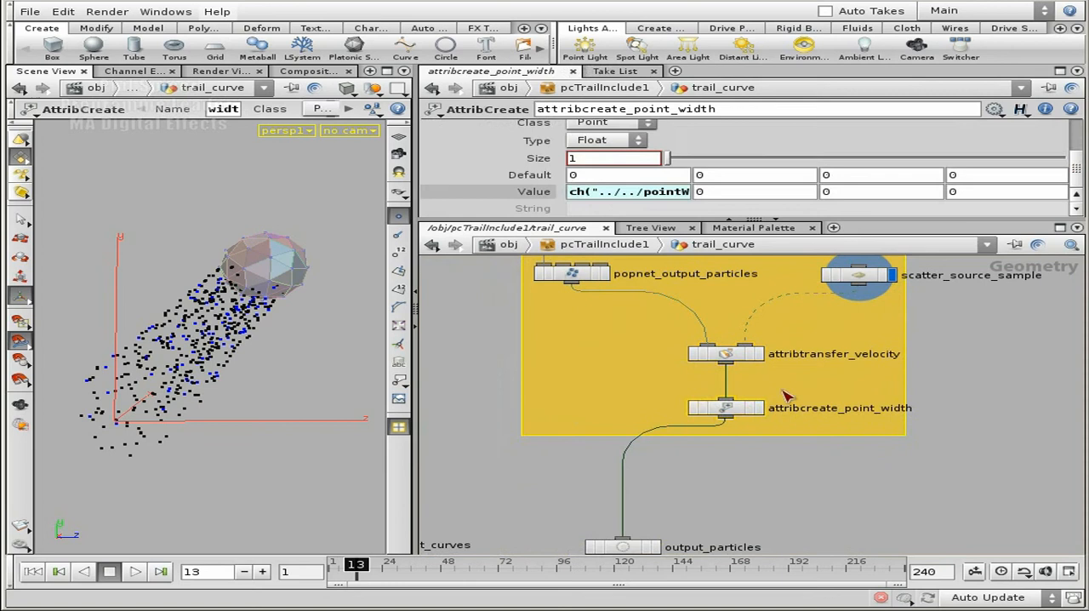
click(654, 193)
drag(734, 193, 568, 194)
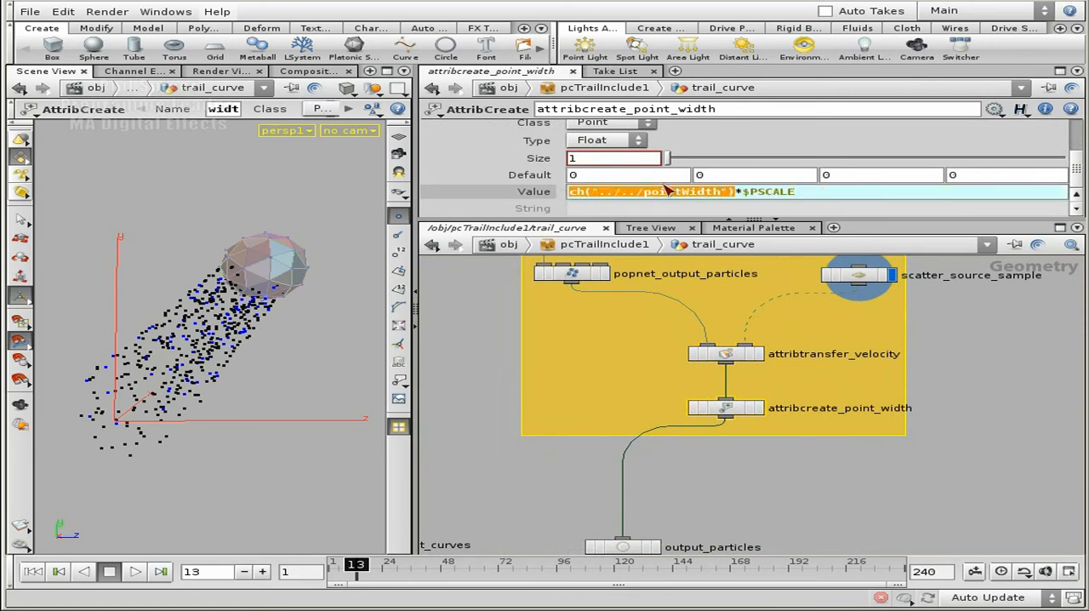
drag(733, 194, 800, 195)
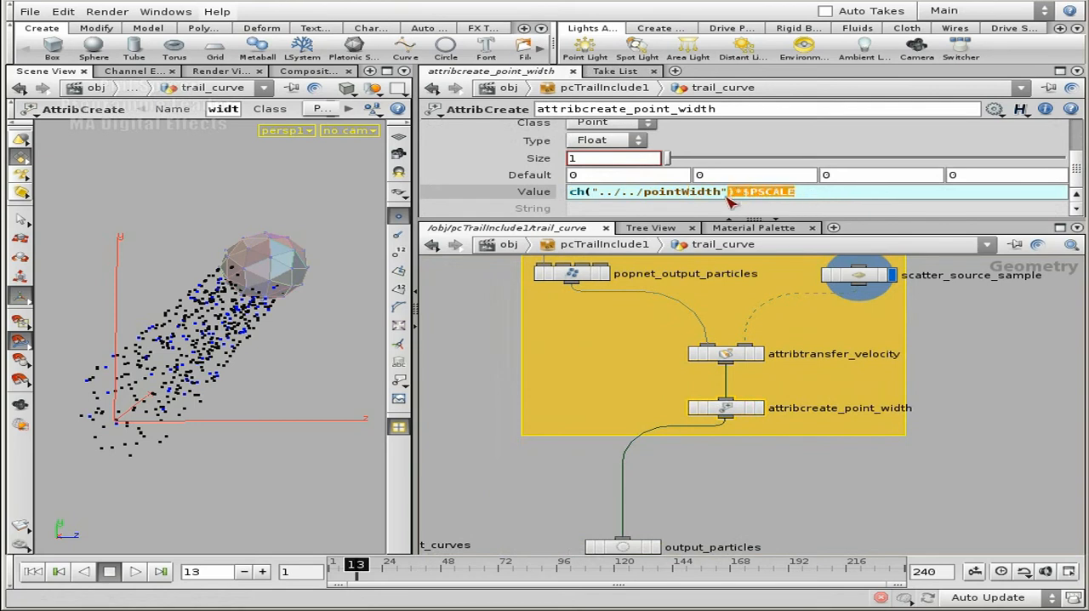
Find the MULTIPLY_V_AND_PSCALE_LOOKUP box in the trail_curve network and point out its title
click(960, 327)
middle_drag(961, 356, 945, 448)
scroll(945, 446, down, 5)
middle_drag(774, 348, 773, 479)
middle_drag(789, 304, 783, 538)
middle_drag(853, 348, 888, 402)
middle_drag(708, 346, 744, 421)
middle_drag(608, 357, 626, 377)
middle_drag(811, 435, 725, 454)
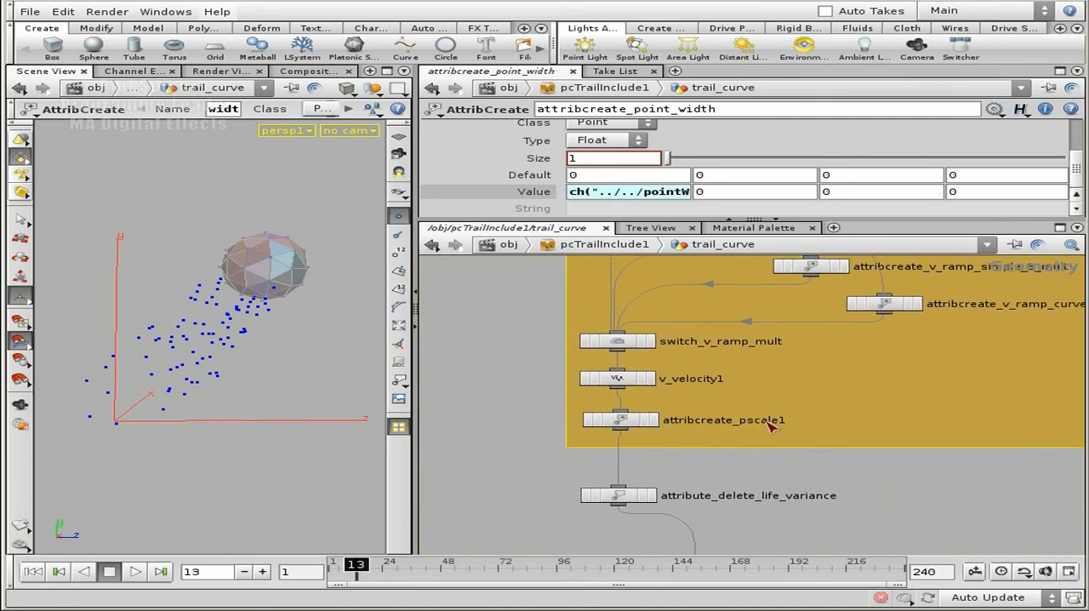
scroll(532, 366, down, 3)
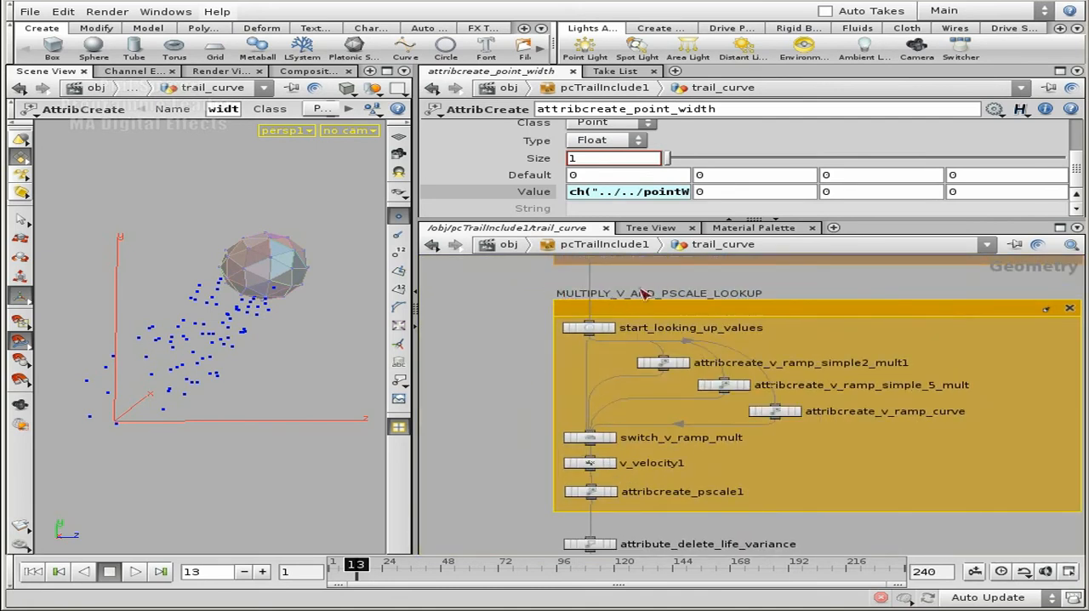
double_click(627, 293)
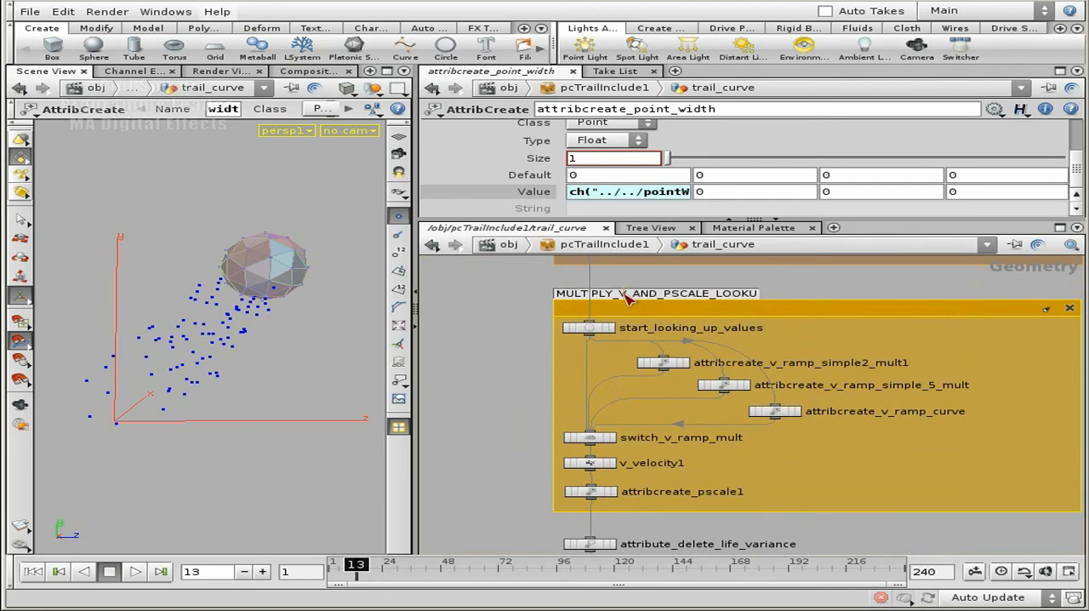
click(820, 293)
View attribcreate_pscale1's Value expression in the expression editor and close the editor without changing it
scroll(511, 366, up, 3)
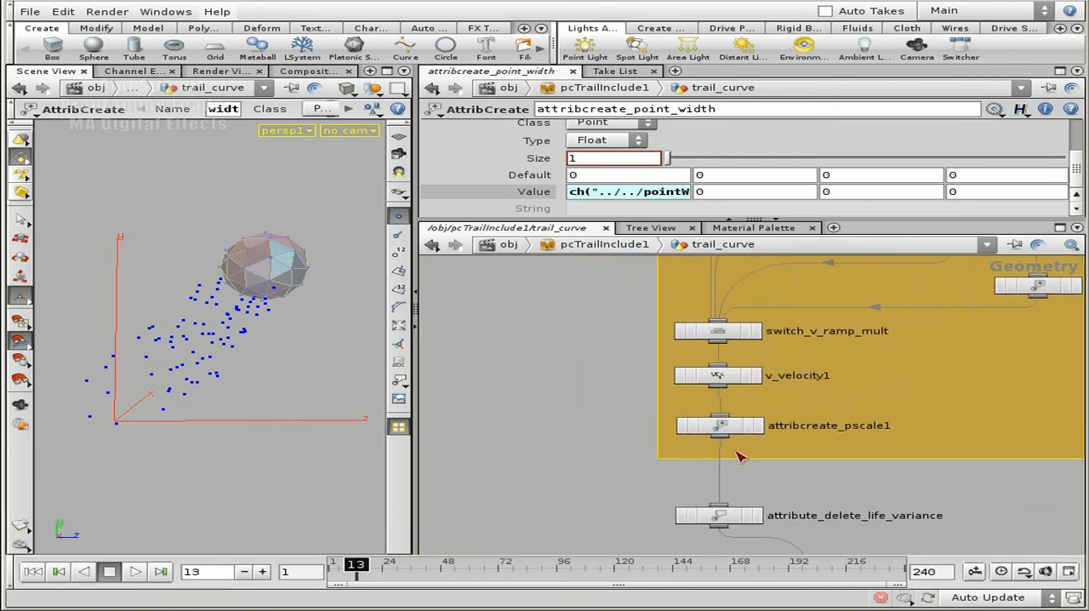
click(719, 425)
click(634, 195)
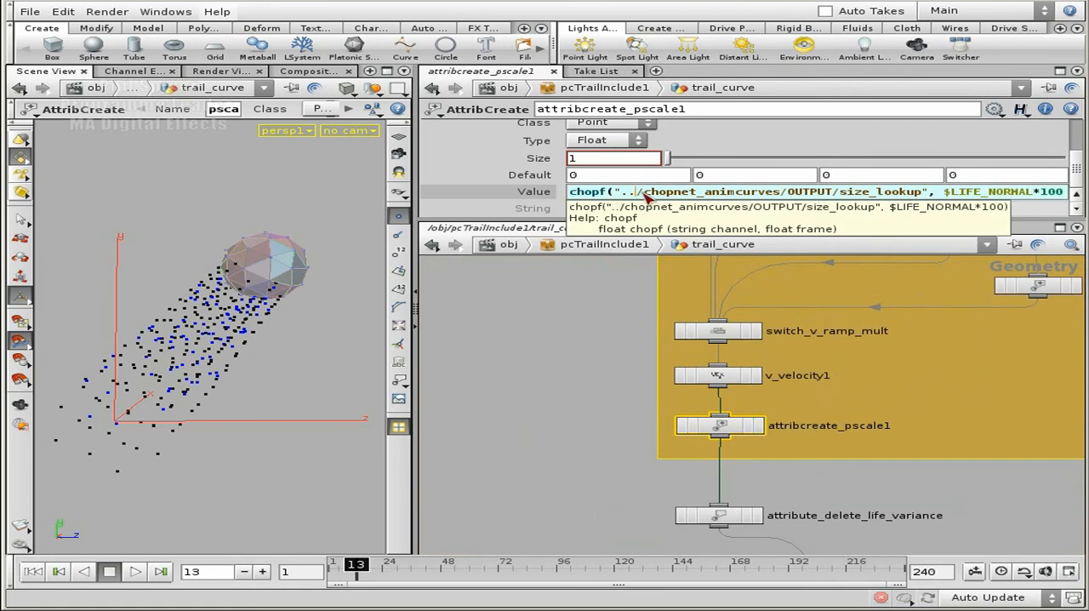
key(alt+e)
click(649, 137)
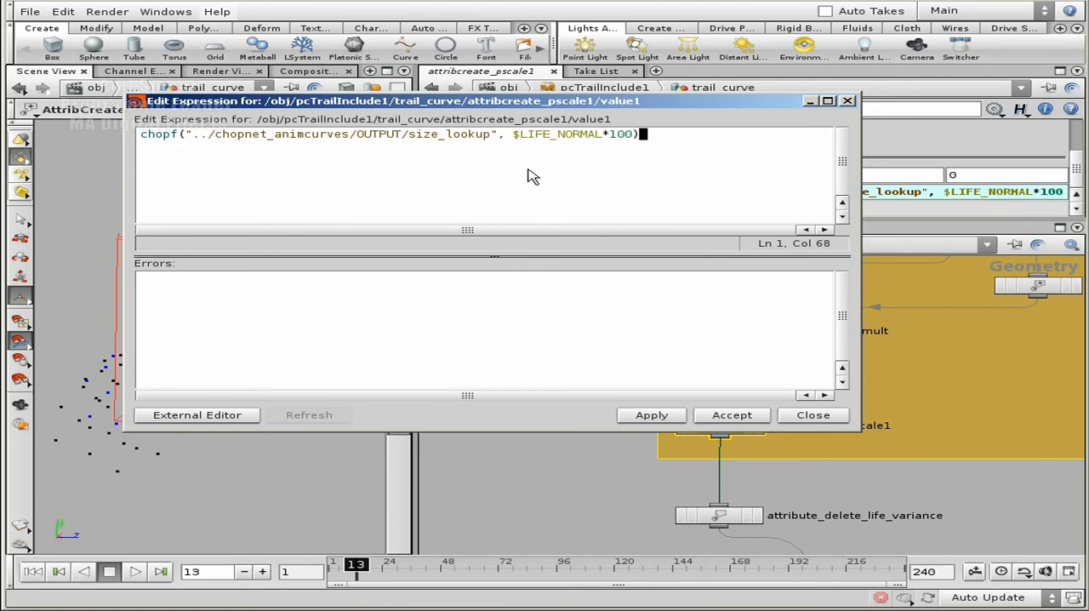
drag(672, 108, 635, 238)
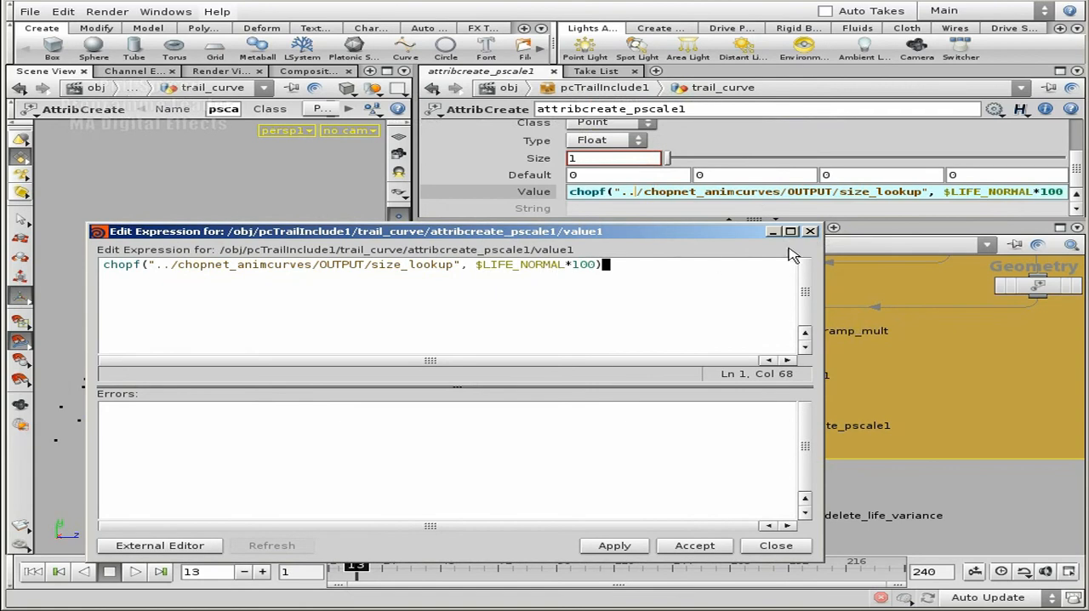
click(812, 231)
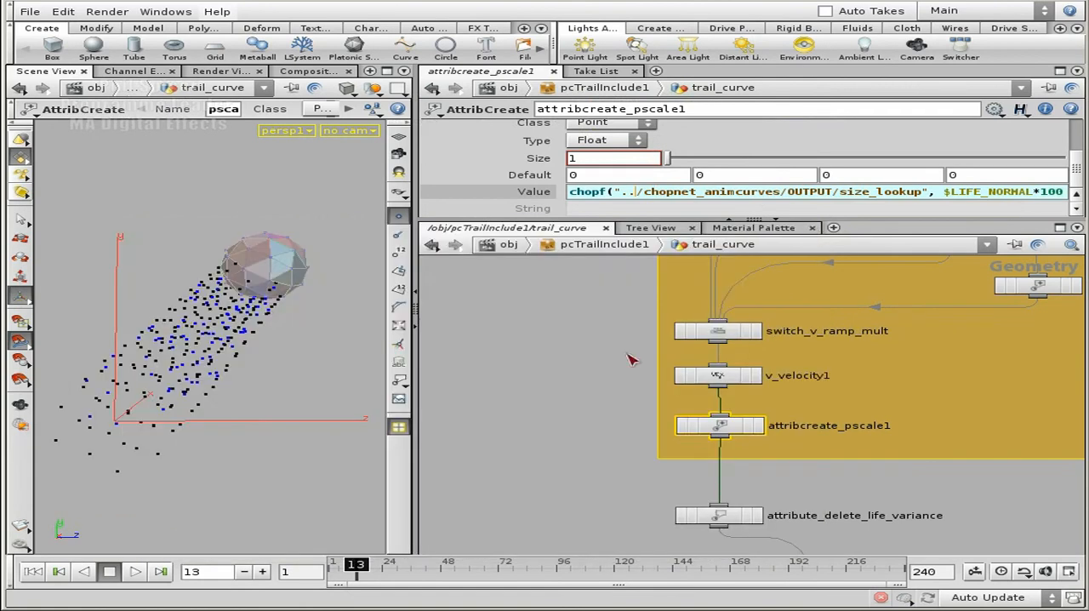
Trace the network from attribcreate_pscale1 down past OUTPUT_PARTICLES to the output nodes and the MESH_GENERATION box
scroll(603, 366, down, 5)
scroll(858, 444, down, 3)
middle_drag(858, 444, 785, 336)
scroll(786, 335, down, 3)
middle_drag(871, 470, 868, 318)
middle_drag(919, 519, 792, 313)
scroll(809, 323, up, 2)
middle_drag(558, 437, 613, 317)
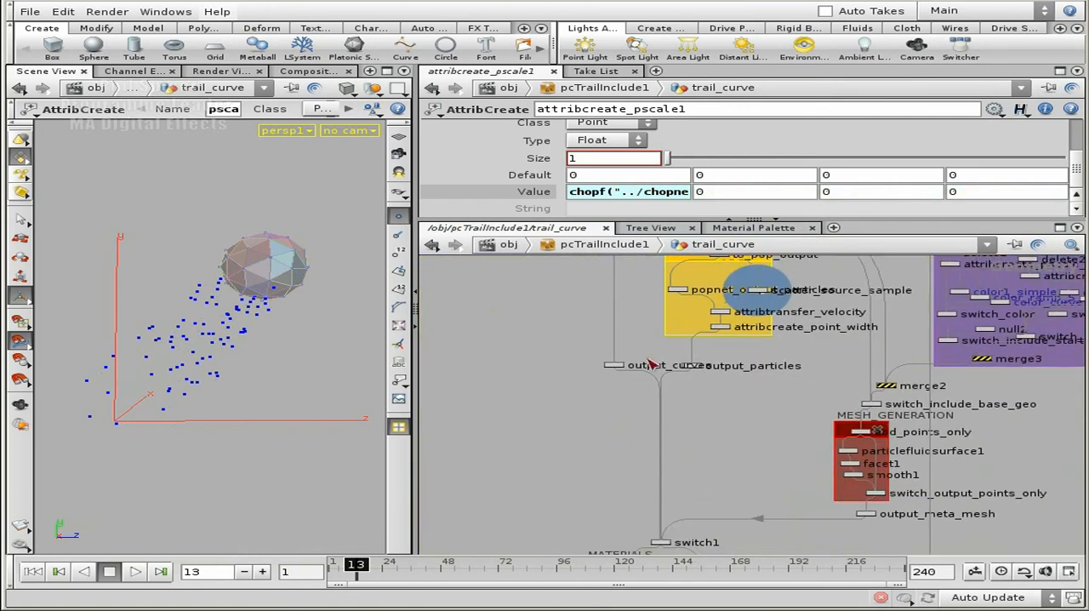
middle_drag(730, 485, 701, 413)
scroll(596, 515, down, 2)
middle_drag(660, 451, 616, 414)
middle_drag(661, 350, 606, 453)
middle_drag(670, 299, 745, 375)
scroll(732, 364, up, 5)
middle_drag(670, 354, 743, 366)
Maximize the network view and trace the base_mesh_points input back up to switch_base_point_type and the SCATTERING box
click(1060, 228)
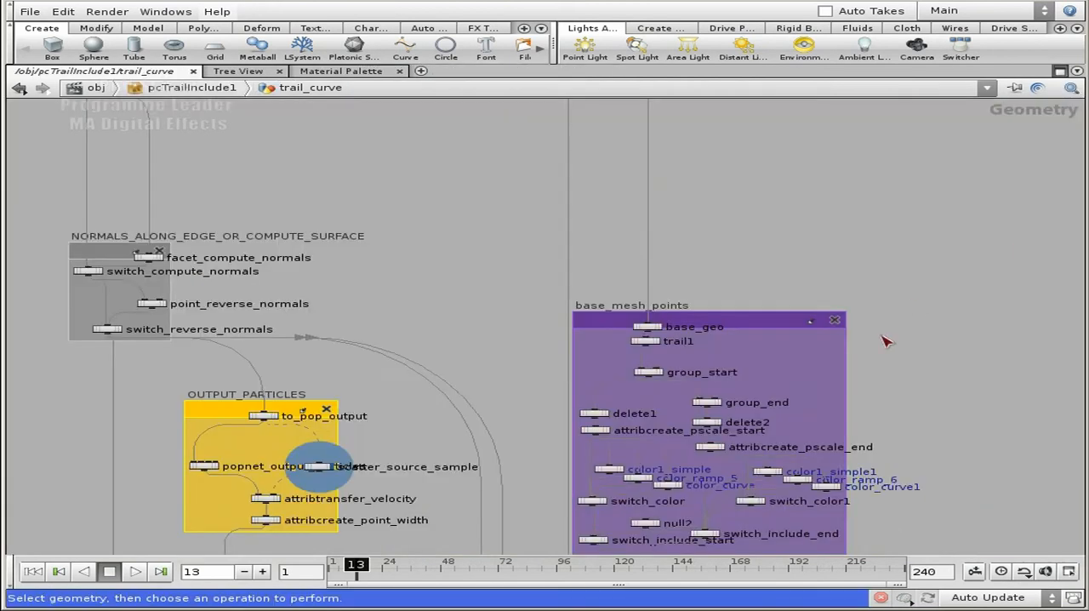
middle_drag(397, 280, 556, 229)
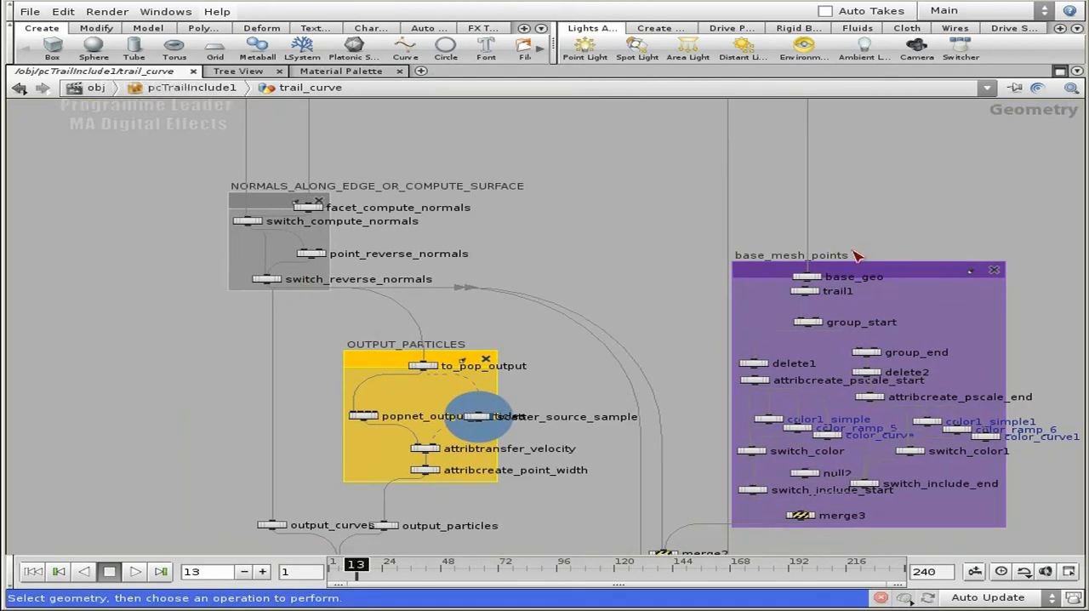
middle_drag(899, 236, 853, 259)
scroll(849, 272, down, 5)
middle_drag(877, 174, 821, 476)
middle_drag(820, 191, 788, 448)
middle_drag(781, 230, 796, 362)
mouse_move(785, 167)
middle_down()
mouse_move(808, 282)
mouse_move(836, 342)
middle_up()
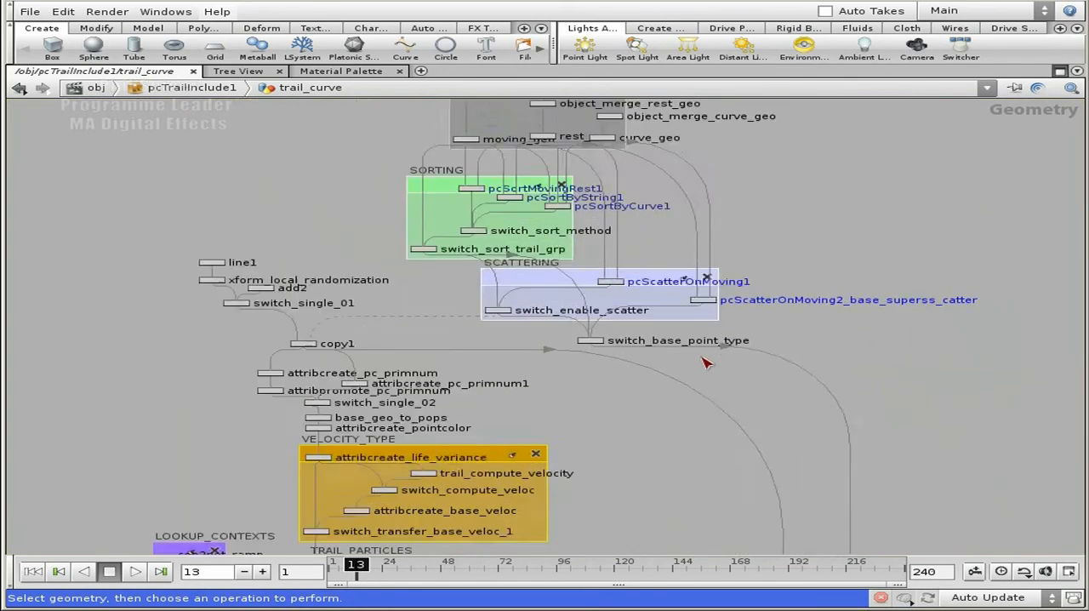
scroll(708, 362, up, 7)
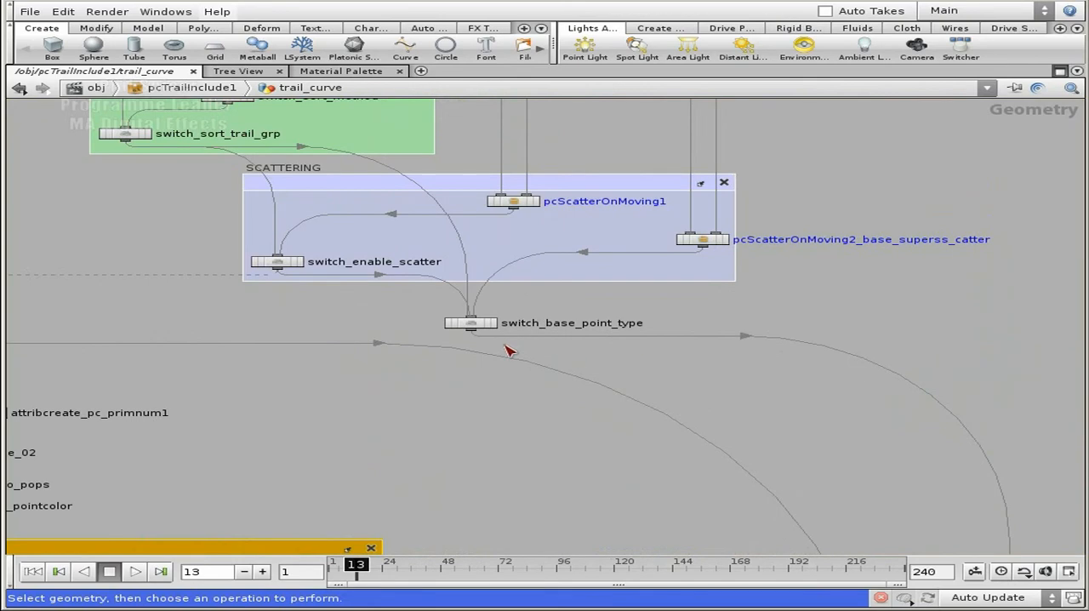
Restore the split layout and display the geometry and parameters of pcScatterOnMoving2_base_superss_catter
click(1060, 71)
middle_drag(898, 379, 807, 438)
scroll(795, 445, up, 3)
middle_drag(869, 400, 688, 513)
middle_drag(832, 434, 689, 442)
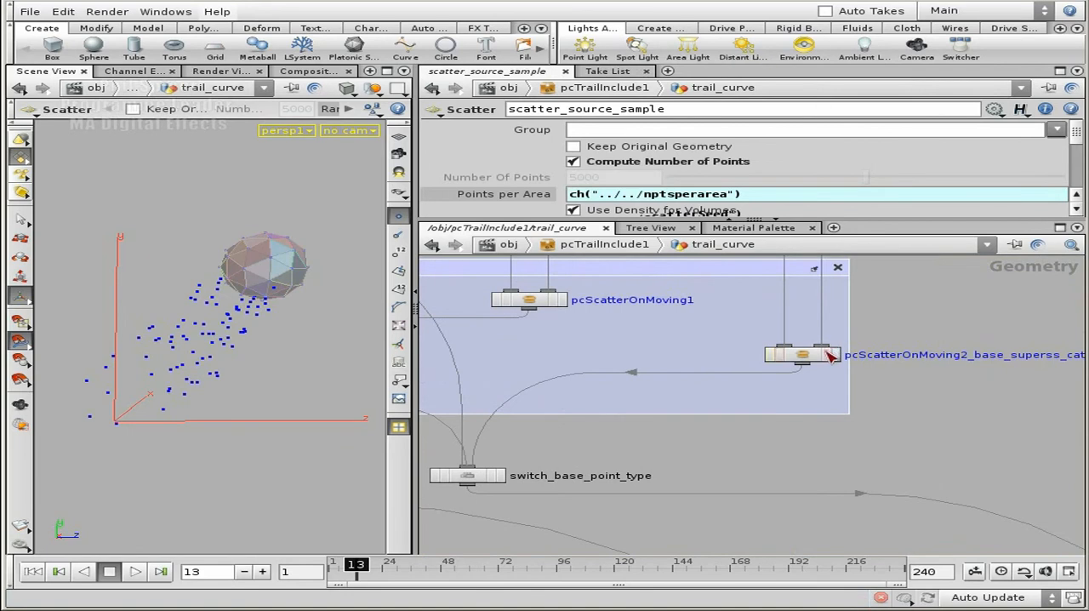
click(834, 354)
click(812, 356)
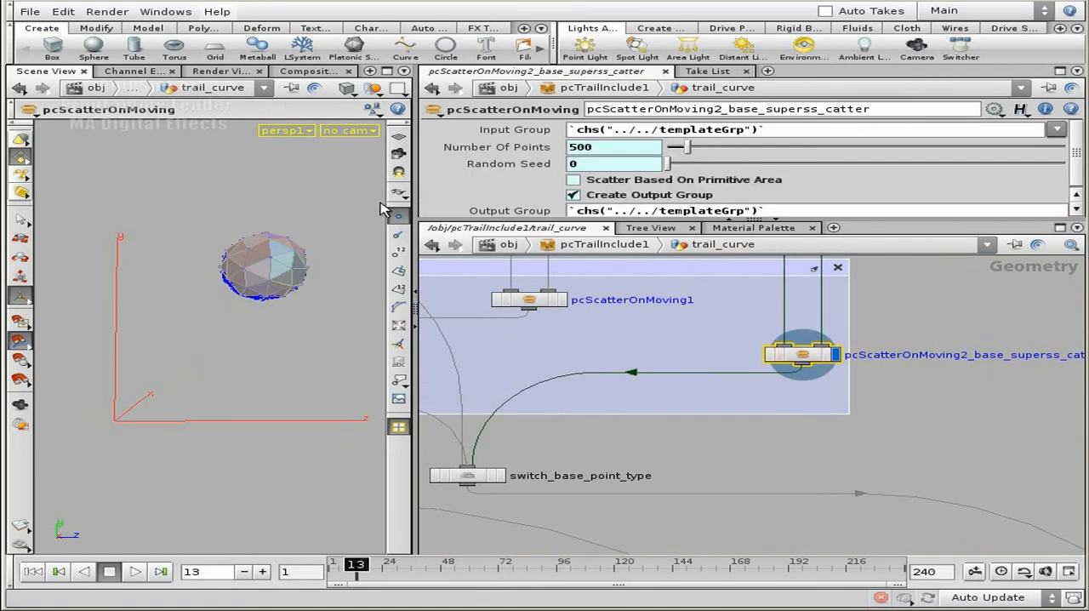
Orbit and zoom around the sphere to examine the points scattered on its surface
key(Escape)
right_drag(195, 290, 429, 284)
middle_drag(313, 155, 201, 361)
right_drag(366, 255, 247, 374)
drag(245, 380, 338, 390)
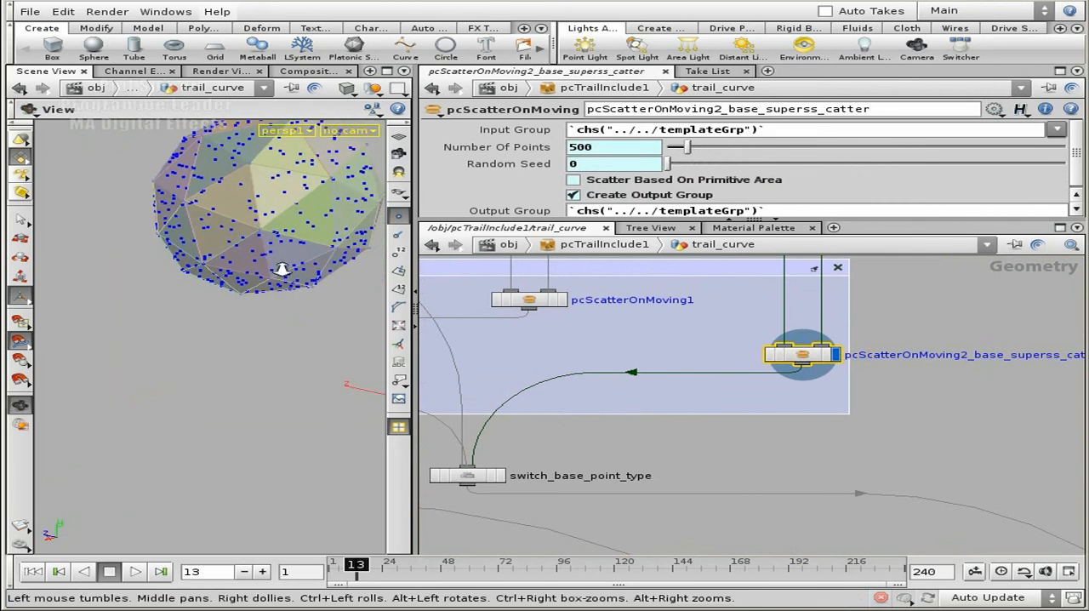
right_drag(275, 269, 214, 235)
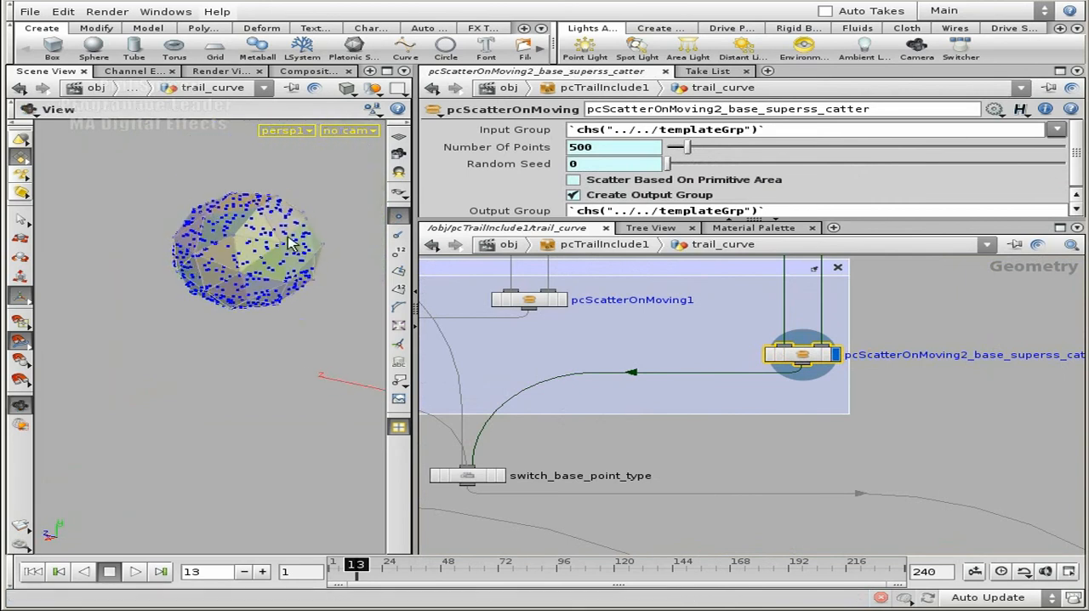
Show the resolved Input Group value, switch back to its expression, and view the scattered points from the sphere's other side
click(514, 131)
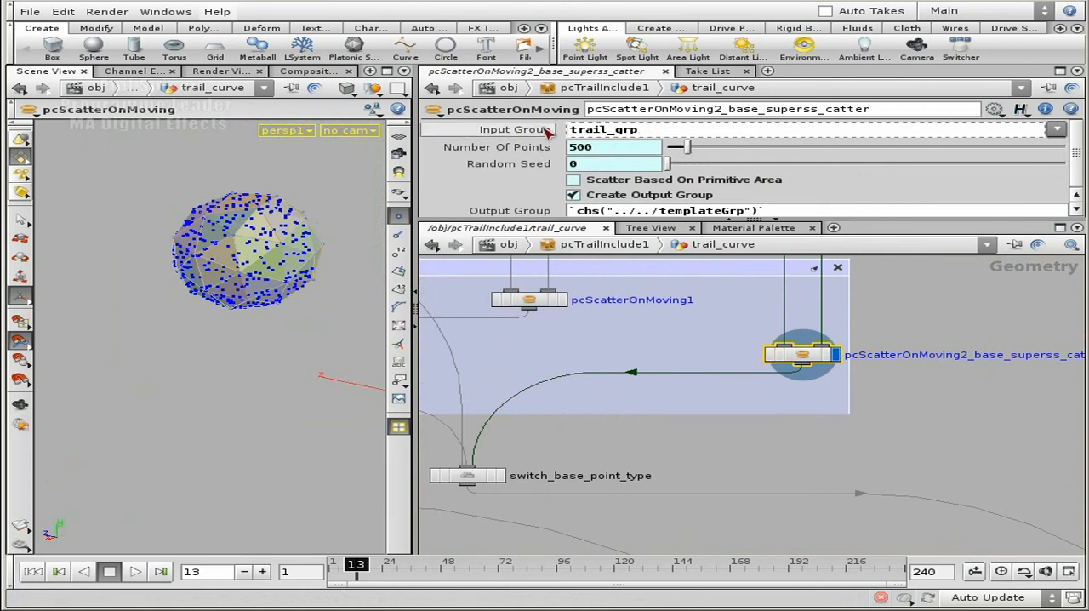
click(519, 130)
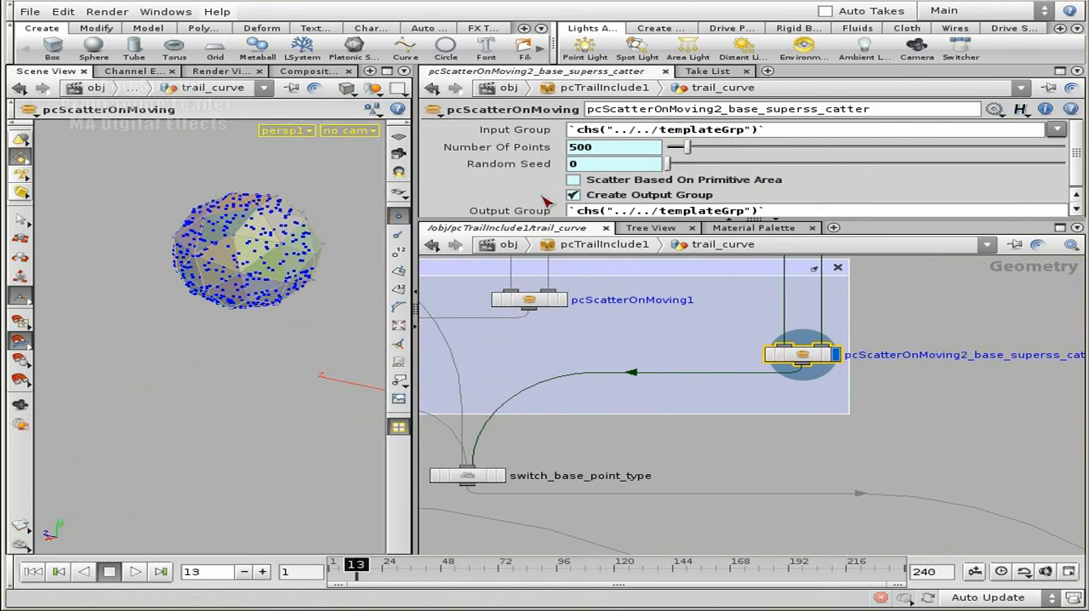
key(Escape)
drag(311, 264, 285, 277)
key(Return)
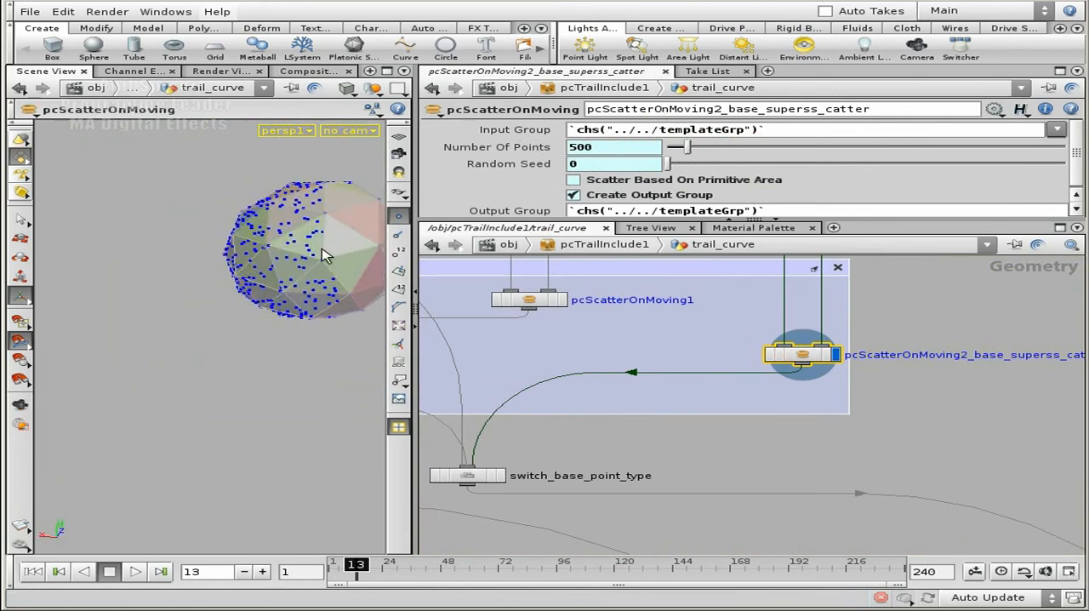
Follow the connection from switch_base_point_type down to switch_include_base_geo and display that node's geometry
click(914, 449)
middle_drag(914, 449, 919, 383)
scroll(887, 487, down, 3)
middle_drag(886, 487, 757, 370)
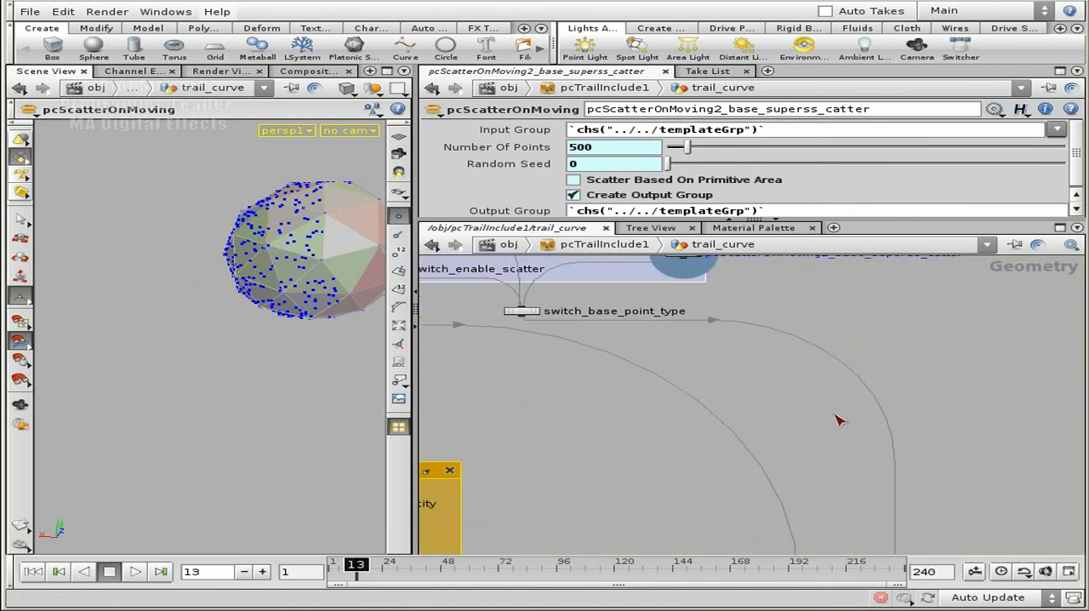
middle_drag(867, 466, 835, 275)
middle_drag(872, 446, 881, 212)
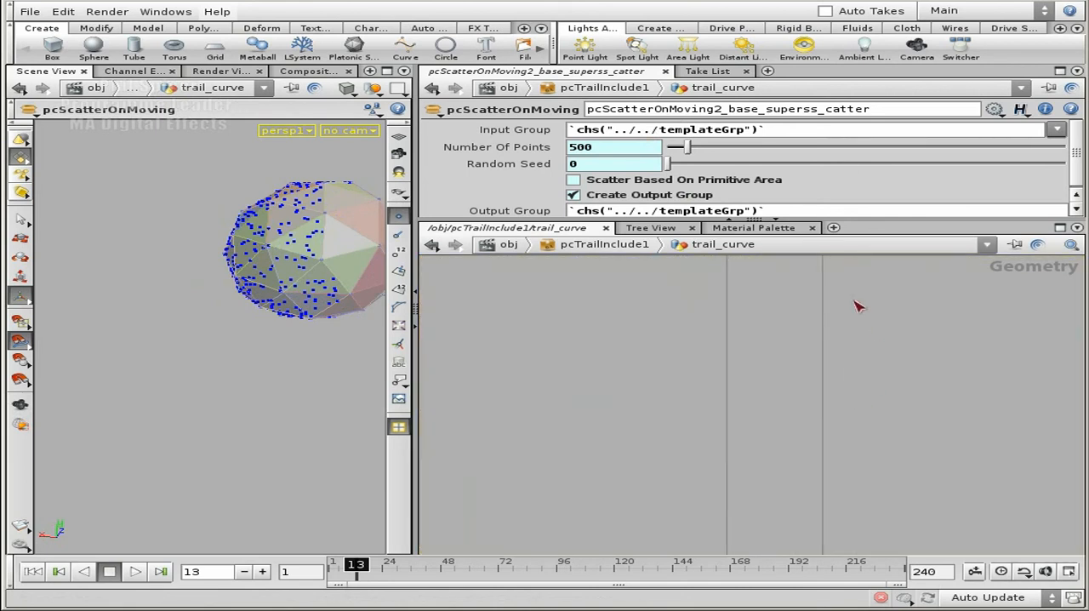
middle_drag(851, 426, 864, 271)
scroll(862, 464, up, 5)
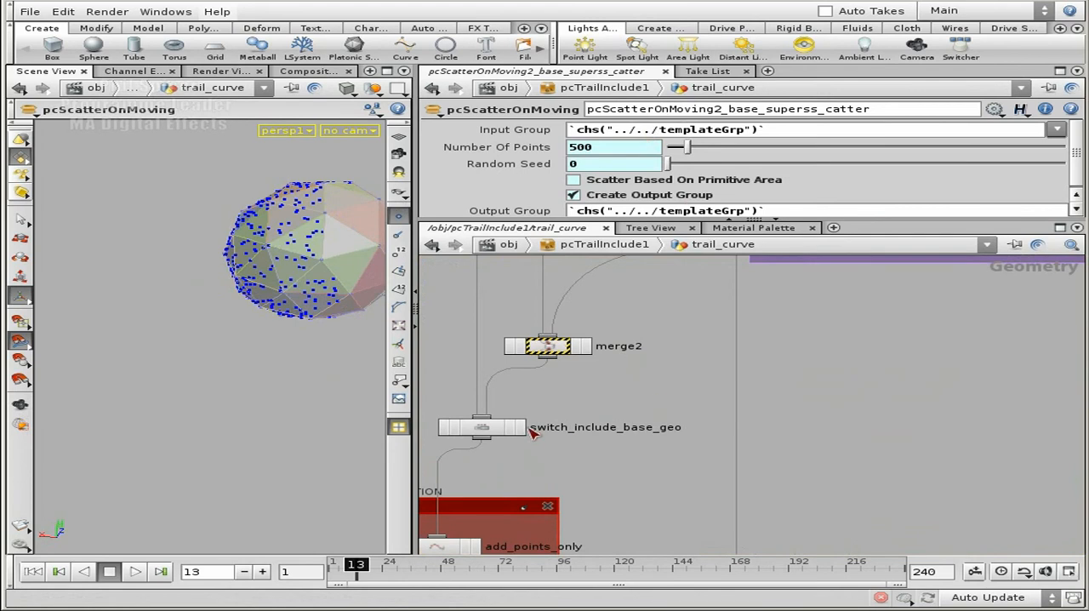
click(520, 427)
click(487, 427)
Orbit and zoom around the combined trail surfaces and sphere base points in the 3D scene
drag(300, 281, 338, 304)
key(Return)
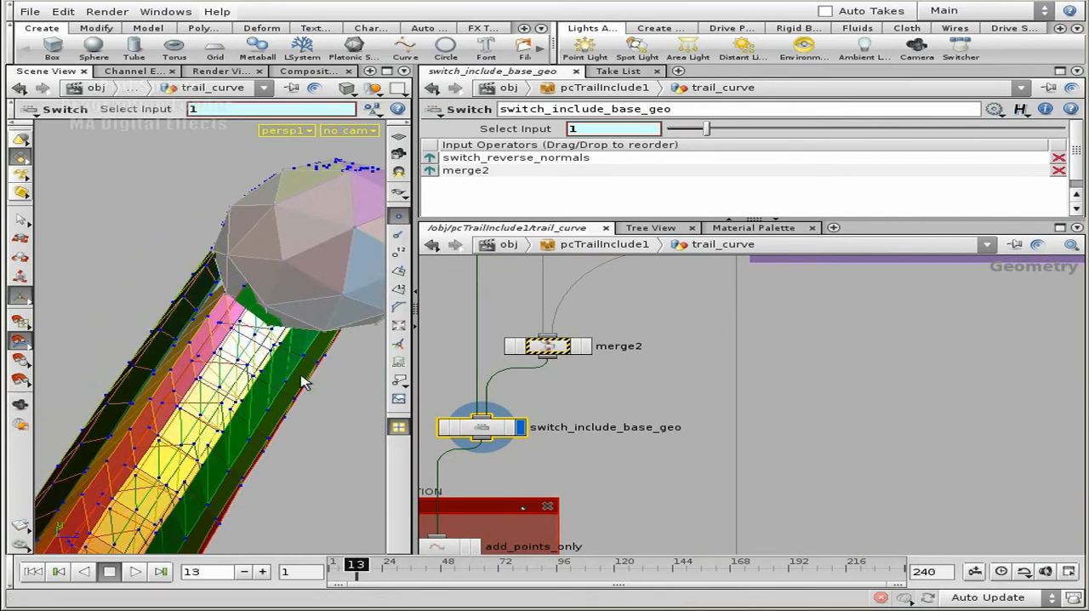
drag(252, 368, 306, 280)
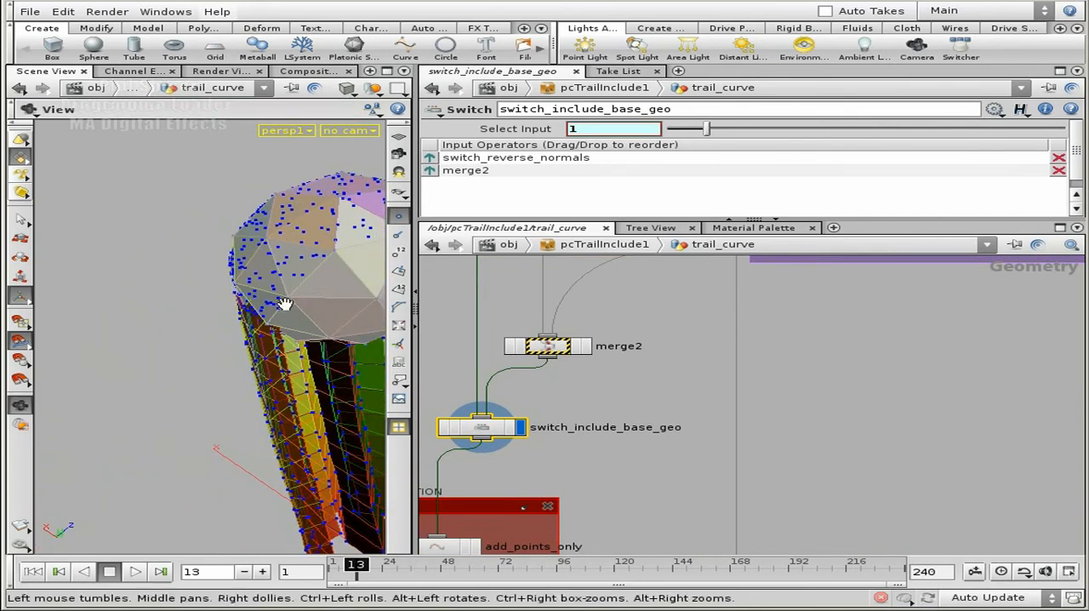
right_drag(270, 260, 238, 348)
middle_drag(248, 429, 243, 398)
drag(243, 397, 261, 454)
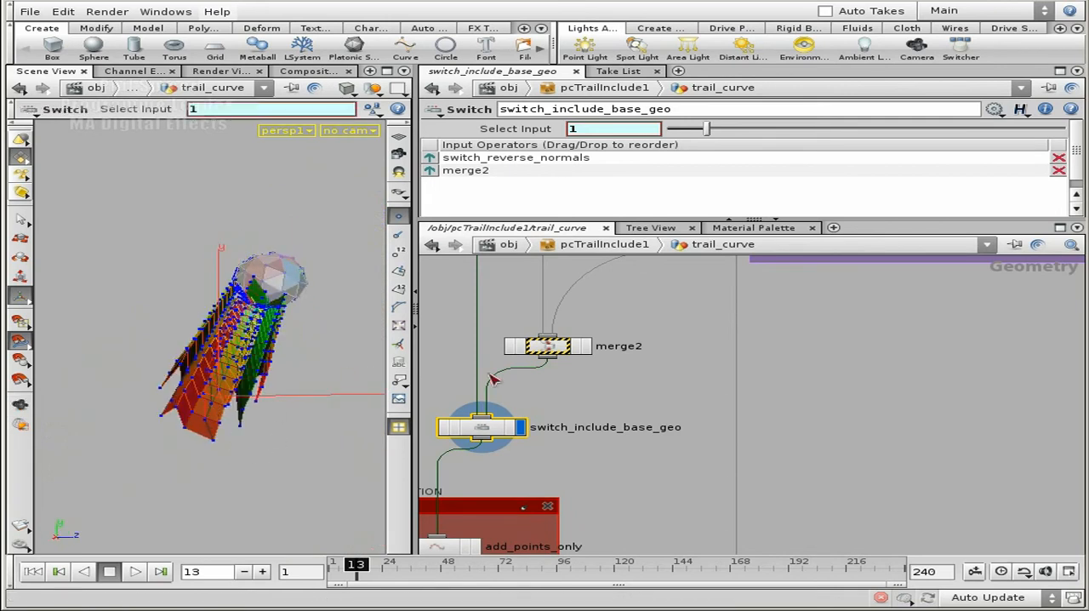
Follow the second merge2 input up through merge3 to the base_mesh_points box and display the base_geo node's geometry
middle_drag(844, 346, 763, 469)
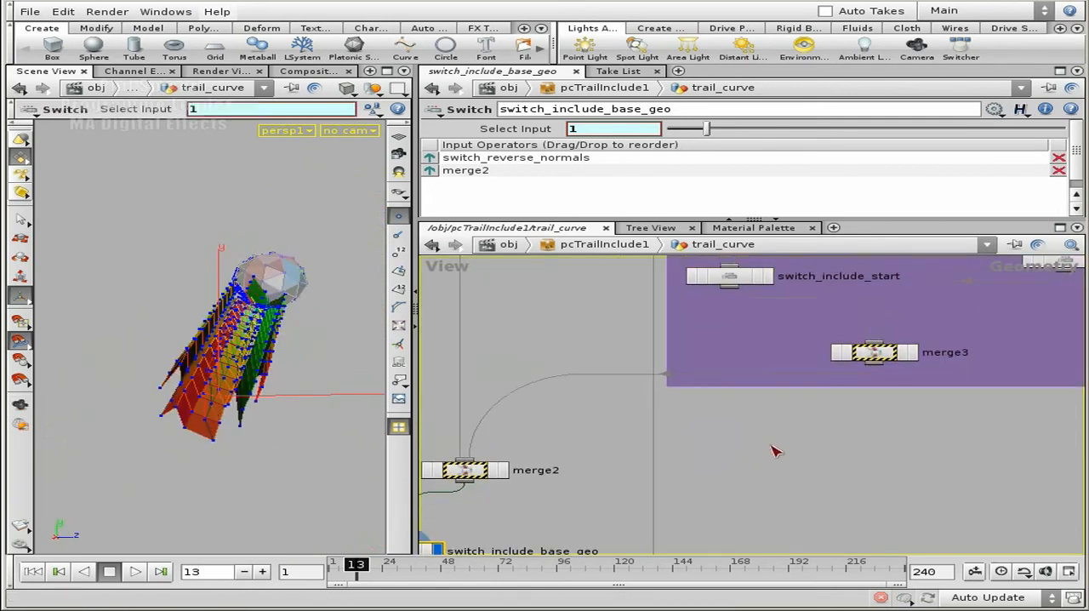
middle_drag(857, 411, 690, 554)
middle_drag(846, 347, 809, 440)
scroll(809, 440, down, 4)
middle_drag(793, 359, 781, 491)
middle_drag(818, 319, 819, 449)
scroll(787, 341, up, 3)
click(727, 420)
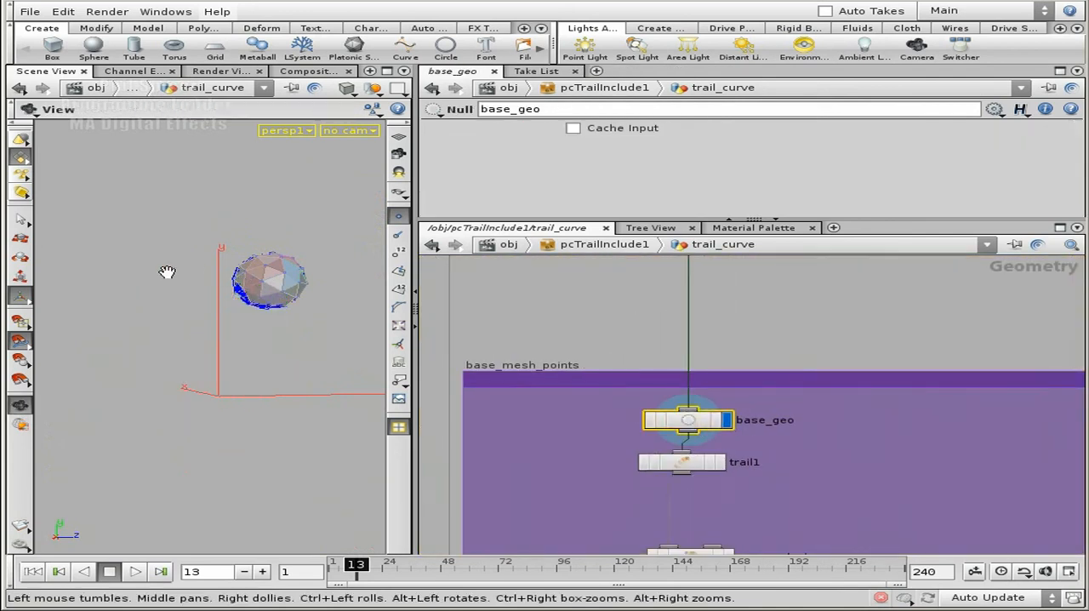
Switch the 3D view to wireframe shading and move in close on the base sphere's scattered points
right_drag(194, 273, 360, 271)
drag(292, 271, 362, 282)
key(w)
drag(161, 252, 224, 243)
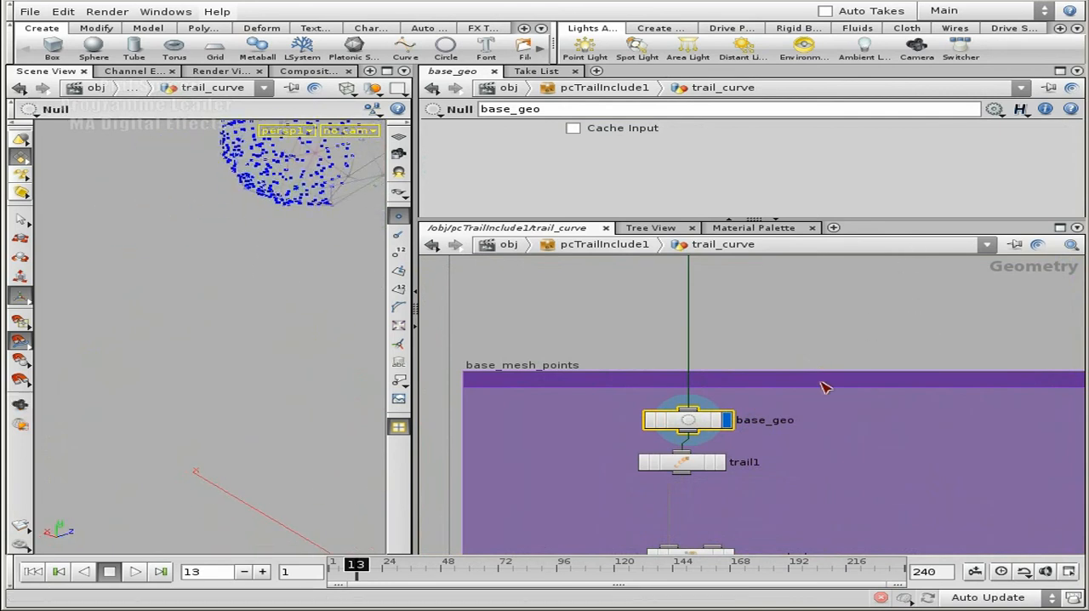
Open trail1's parameters and highlight the *$FPS part of its Trail Increment expression, leaving the expression as it is
middle_drag(834, 489, 856, 331)
click(719, 308)
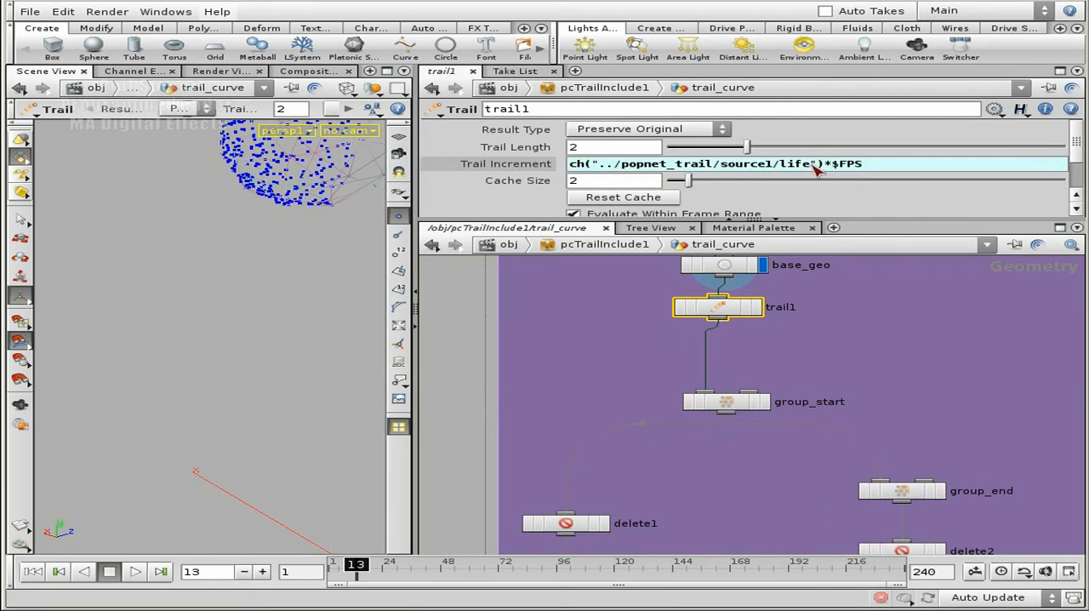
drag(877, 172, 830, 168)
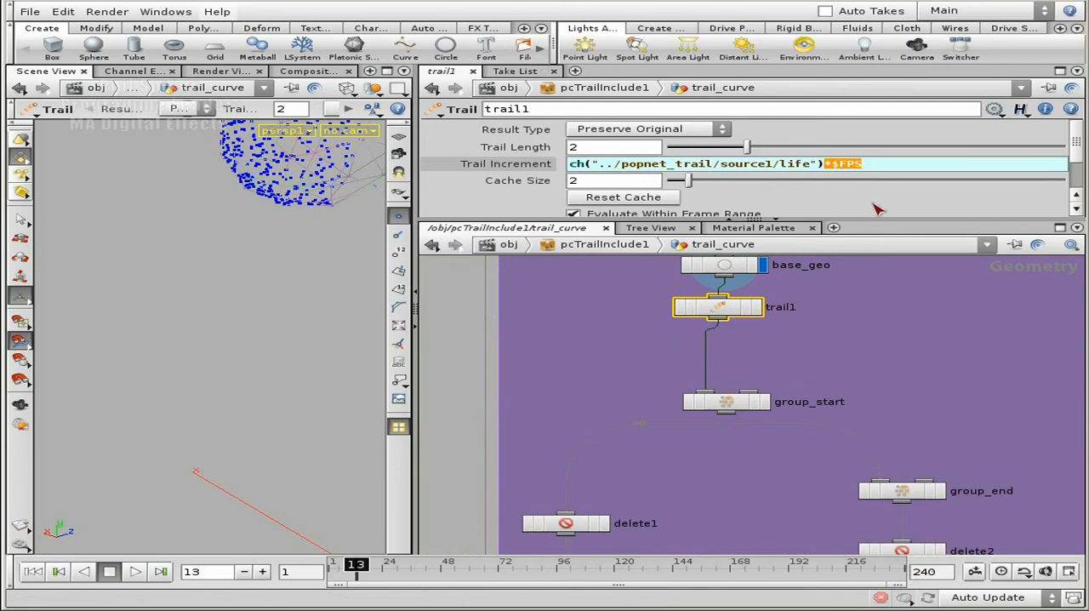
click(891, 168)
click(882, 382)
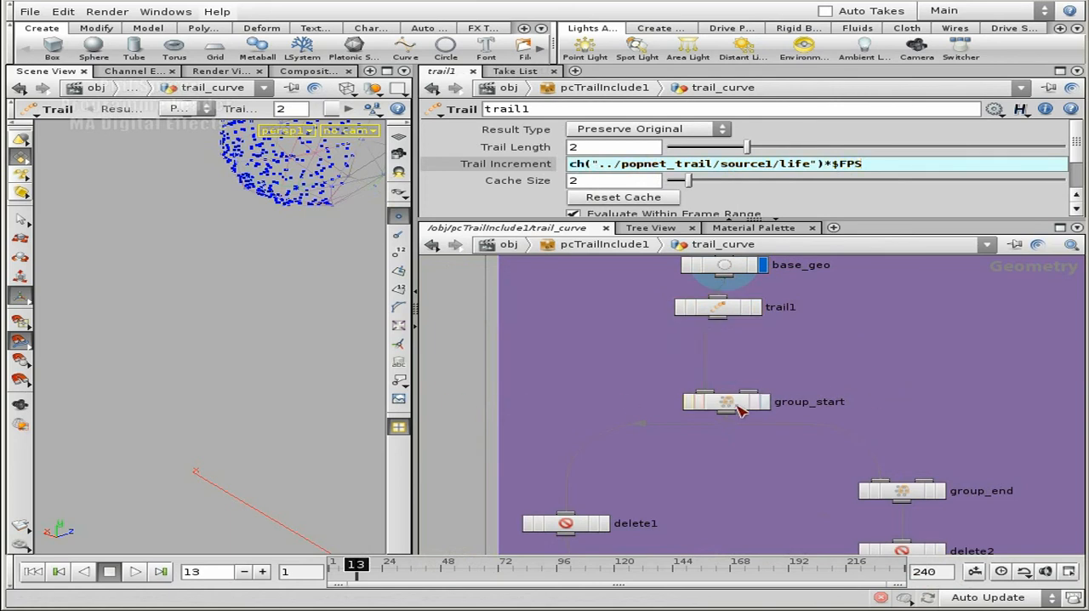
Select group_start, play the animation from the start to frame 23, and display group_start's grouped points
click(730, 404)
drag(286, 283, 210, 234)
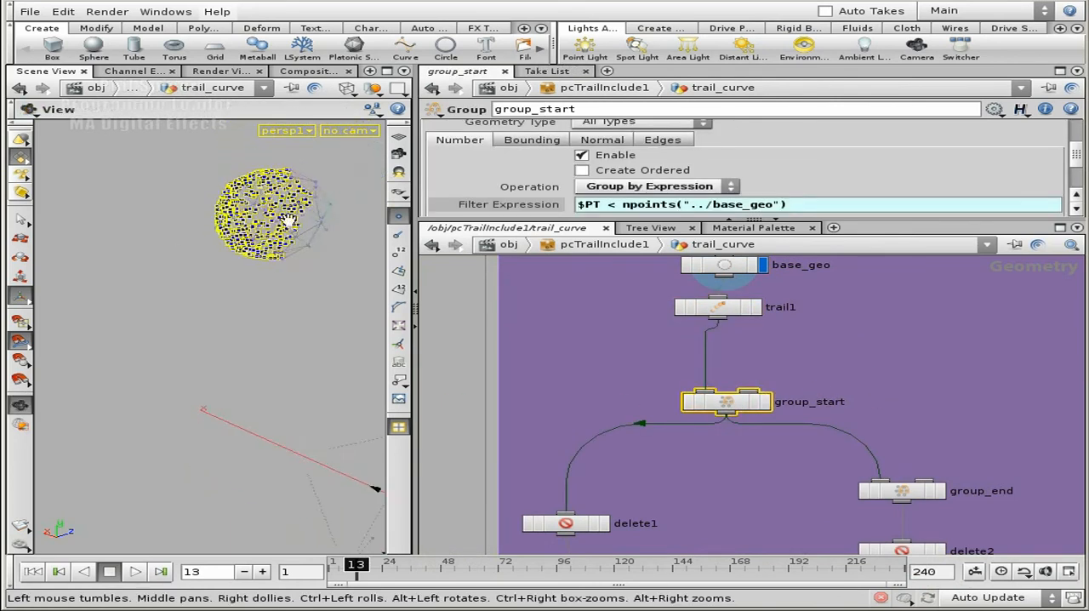
right_drag(296, 244, 219, 243)
right_drag(277, 315, 229, 335)
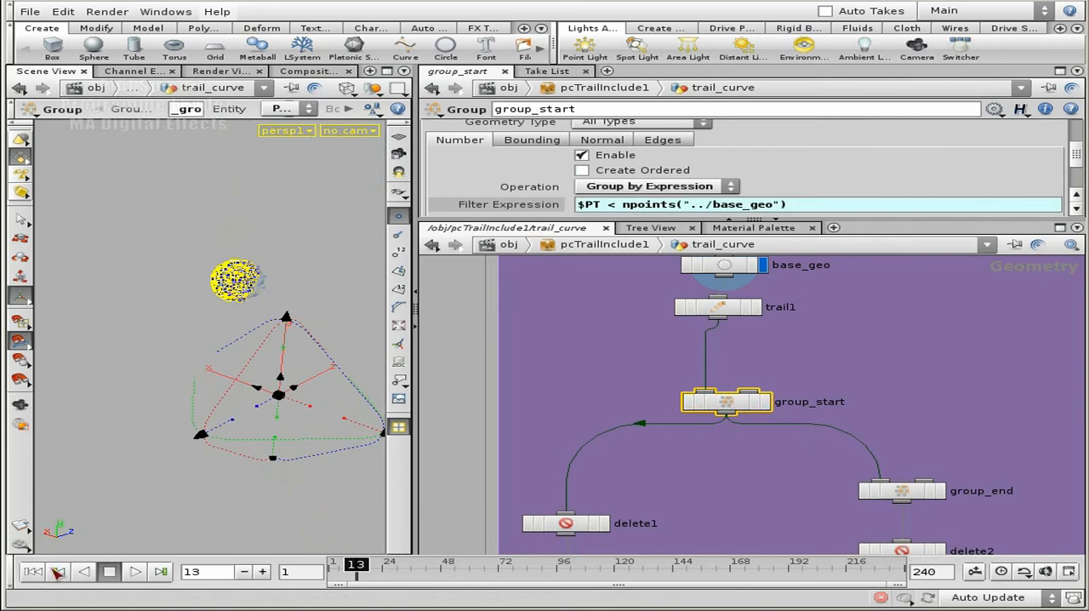
click(36, 574)
click(132, 572)
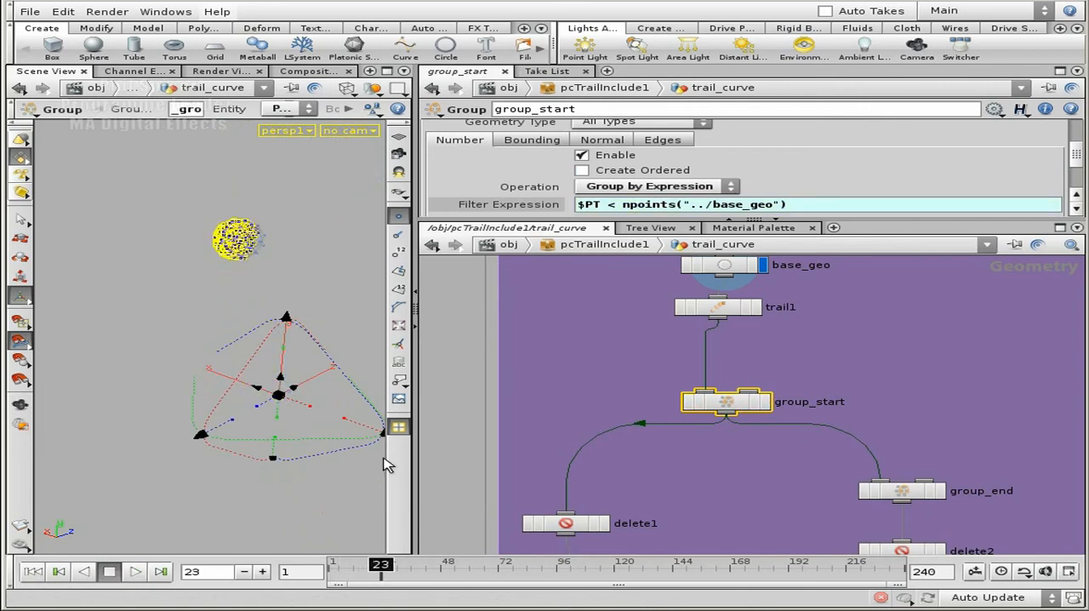
click(766, 402)
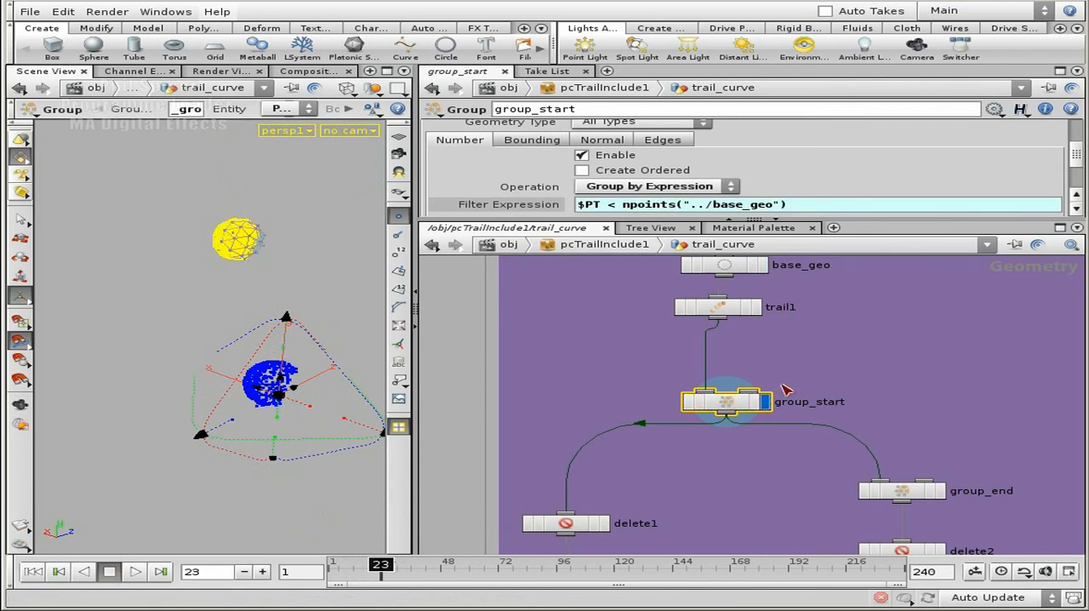
Display the geometry of delete1 and delete2 in turn to compare the start and end base points
middle_drag(921, 405, 885, 292)
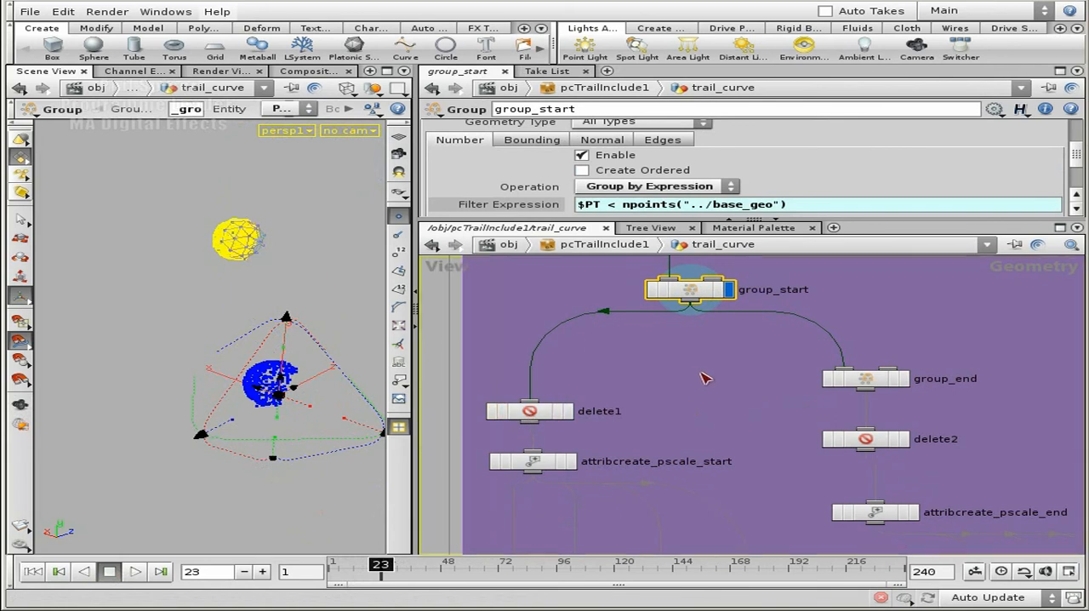
middle_drag(694, 375, 713, 323)
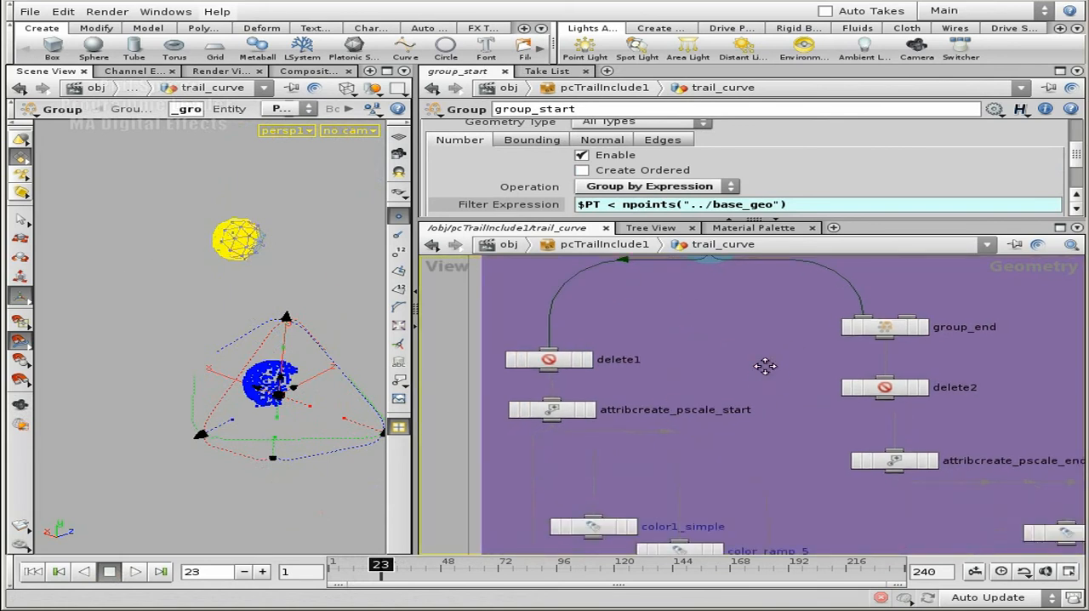
scroll(756, 373, down, 3)
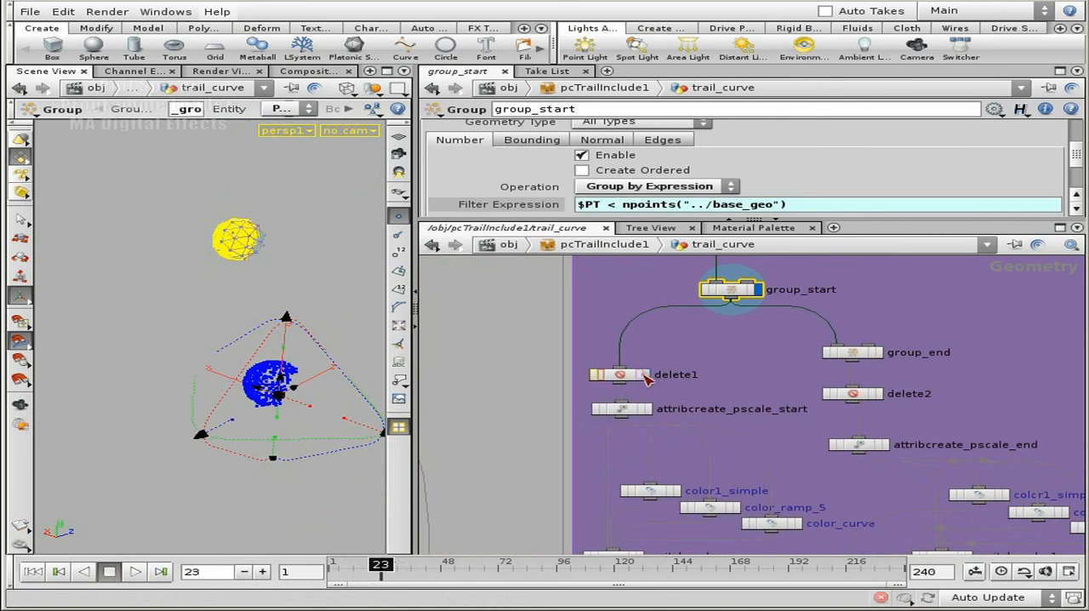
click(648, 376)
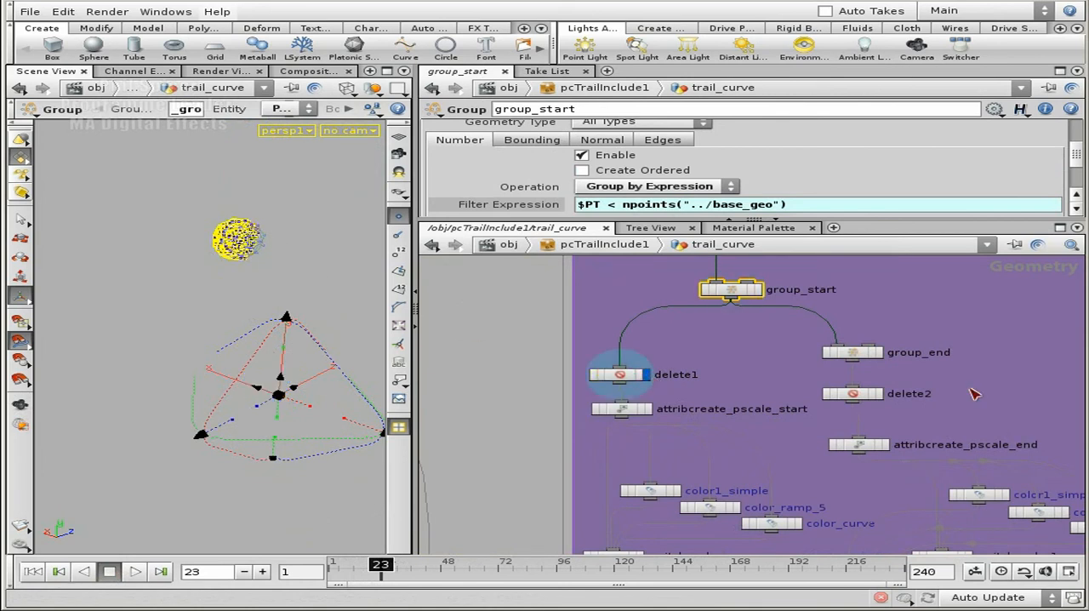
click(880, 394)
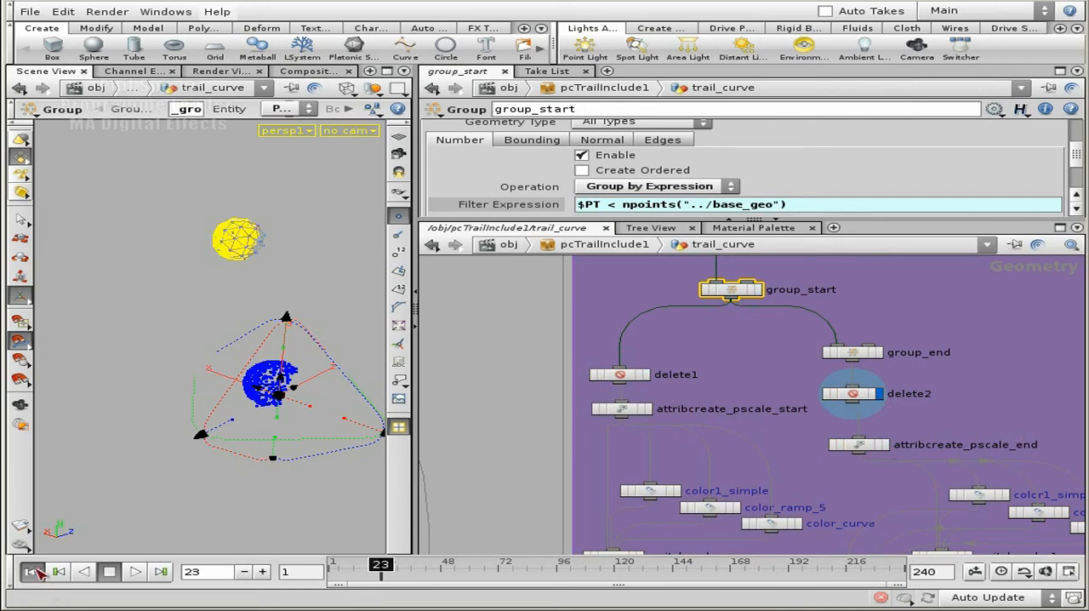
Select delete2 and inspect its group, operation and entity settings for the end base points
click(36, 573)
click(134, 572)
click(135, 573)
key(space)
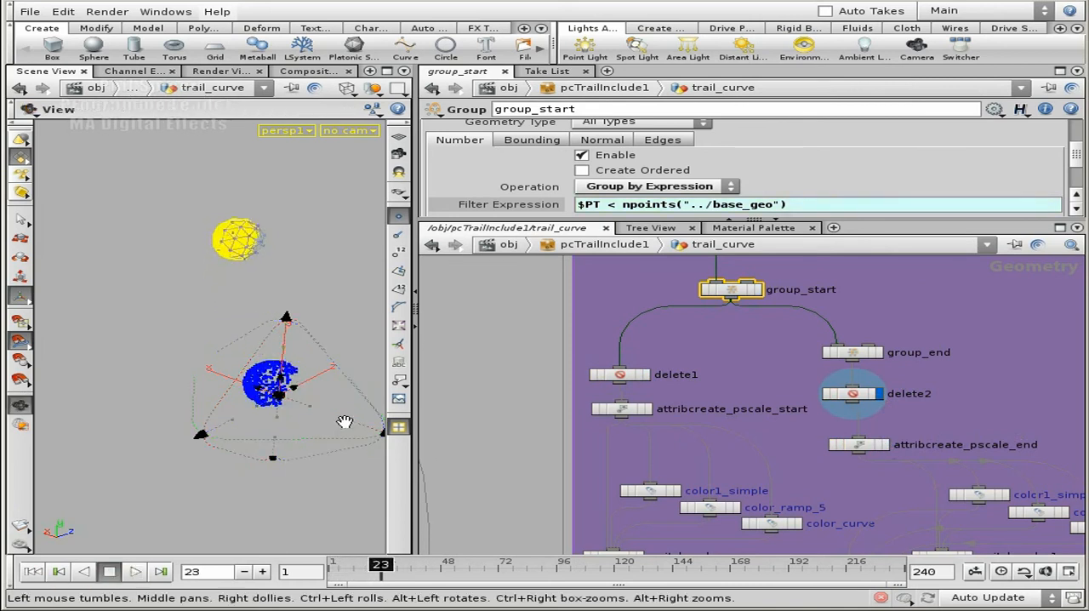
click(851, 393)
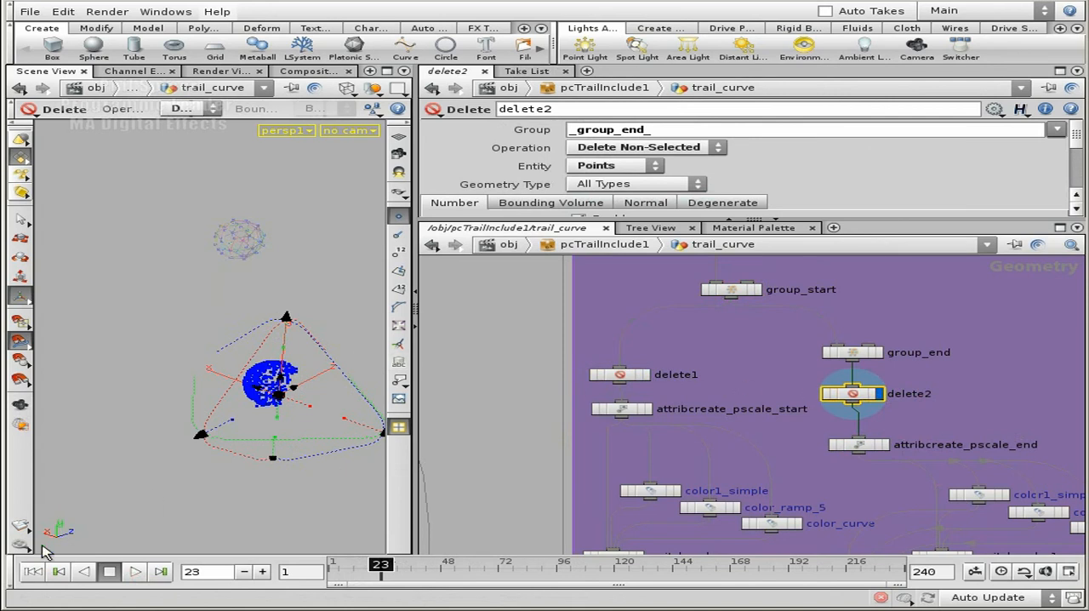
Inspect the channel references in the Color expressions of color1_simple and color_ramp_5
middle_drag(819, 470, 775, 314)
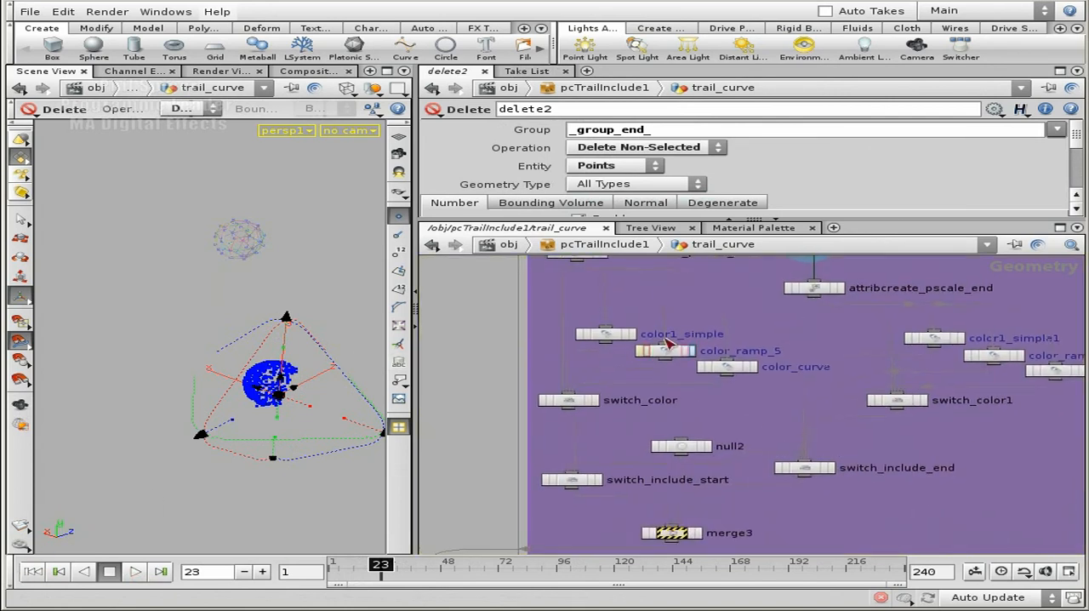
drag(744, 343, 587, 365)
click(597, 336)
click(541, 205)
click(698, 204)
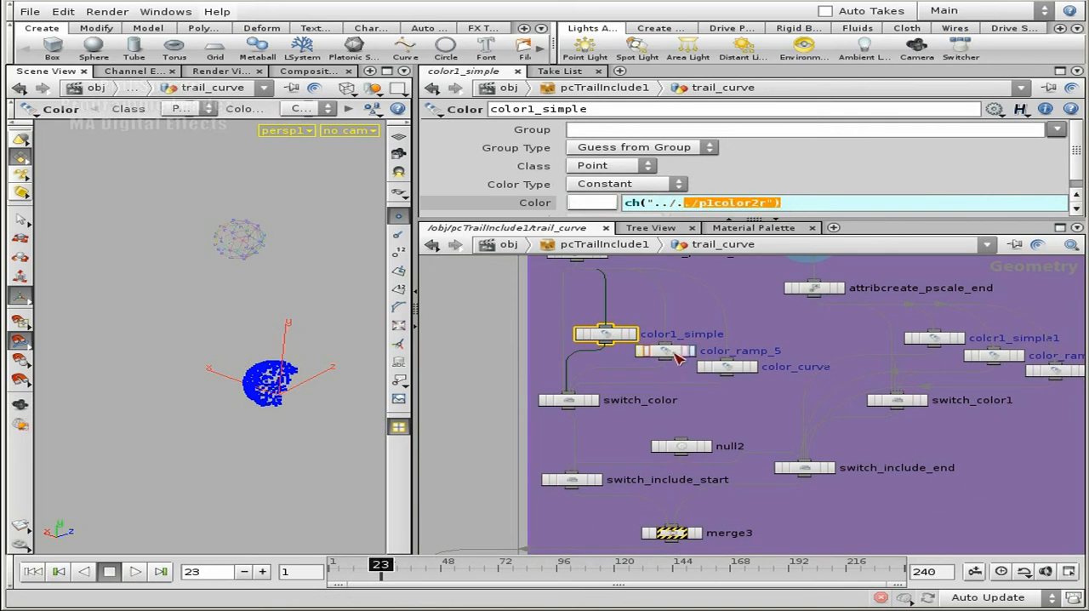
click(669, 352)
click(729, 204)
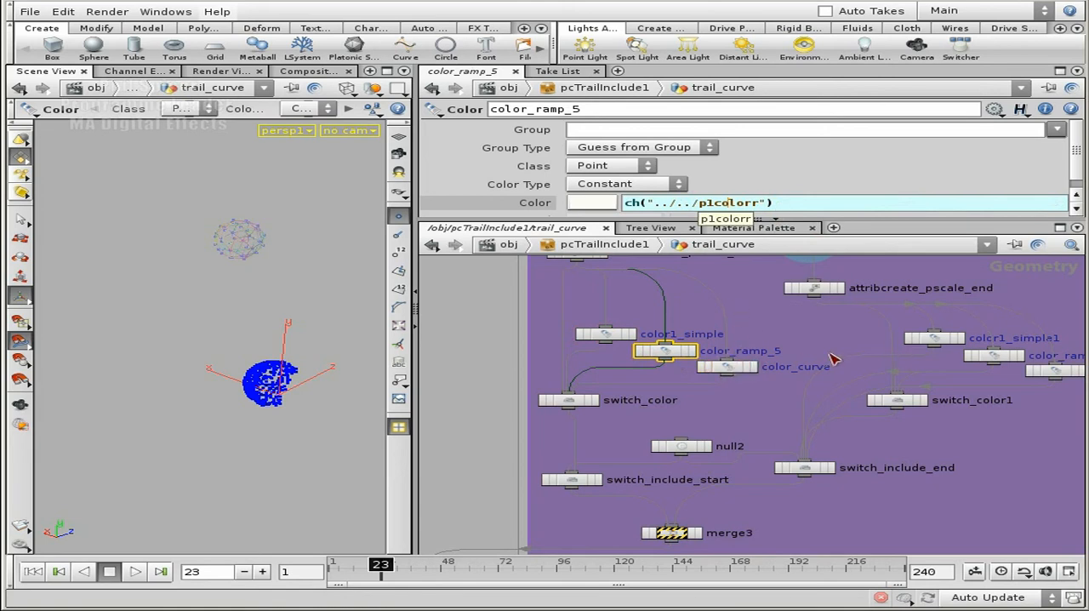
Select color_curve1 in the end-point branch and inspect the final argument of its chopf Color expression
middle_drag(759, 314, 769, 356)
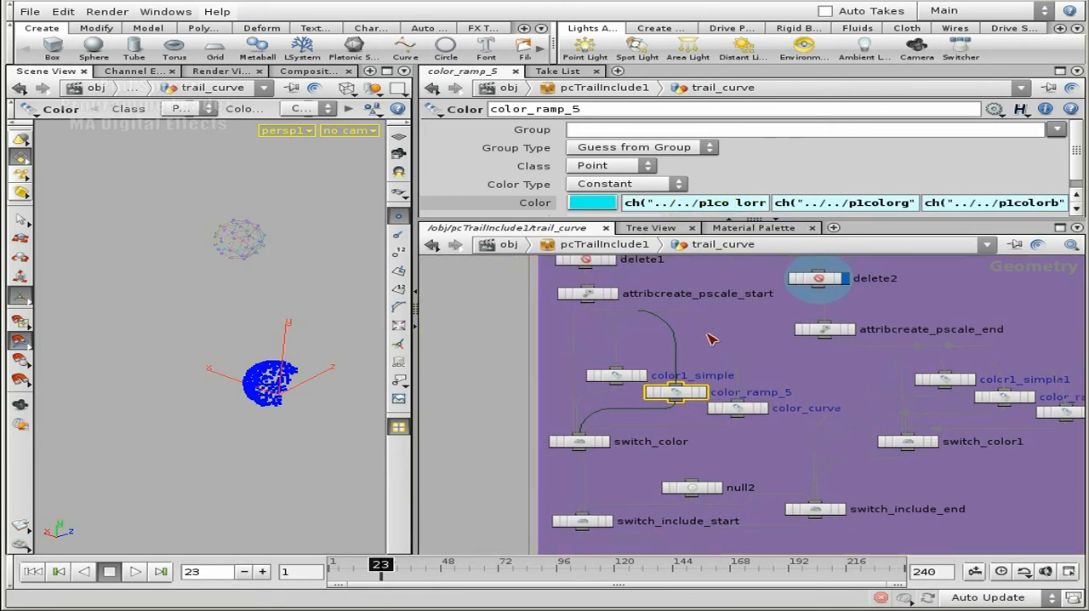
middle_drag(963, 378, 732, 340)
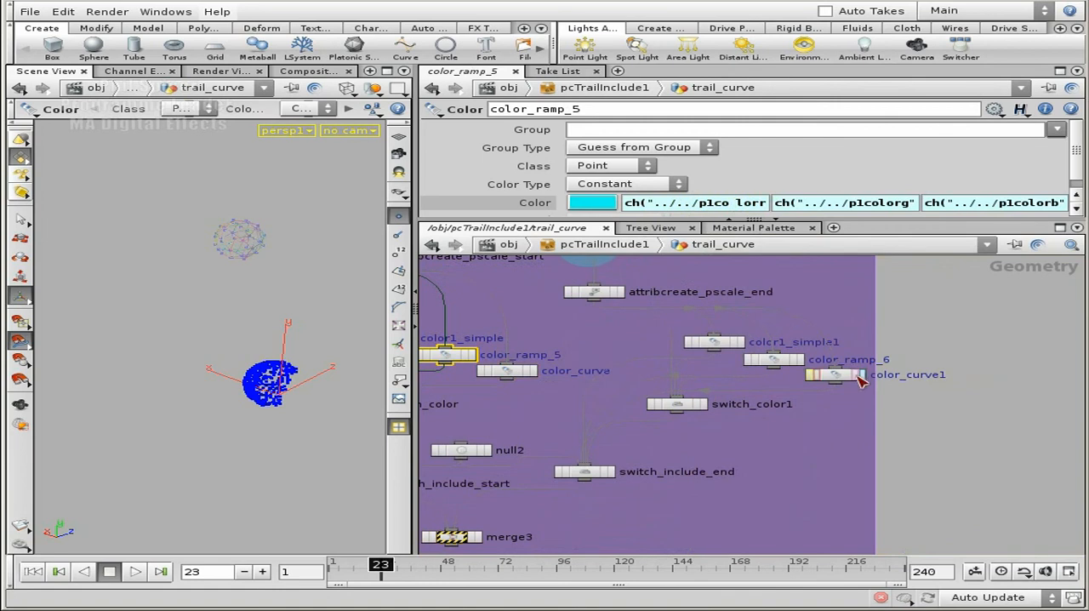
click(827, 374)
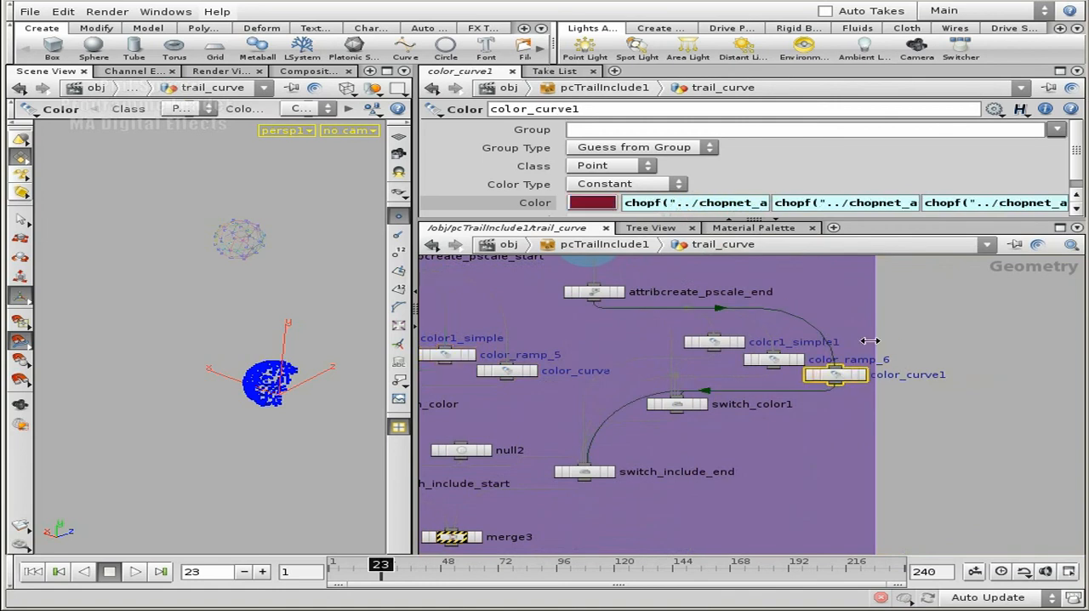
click(1021, 203)
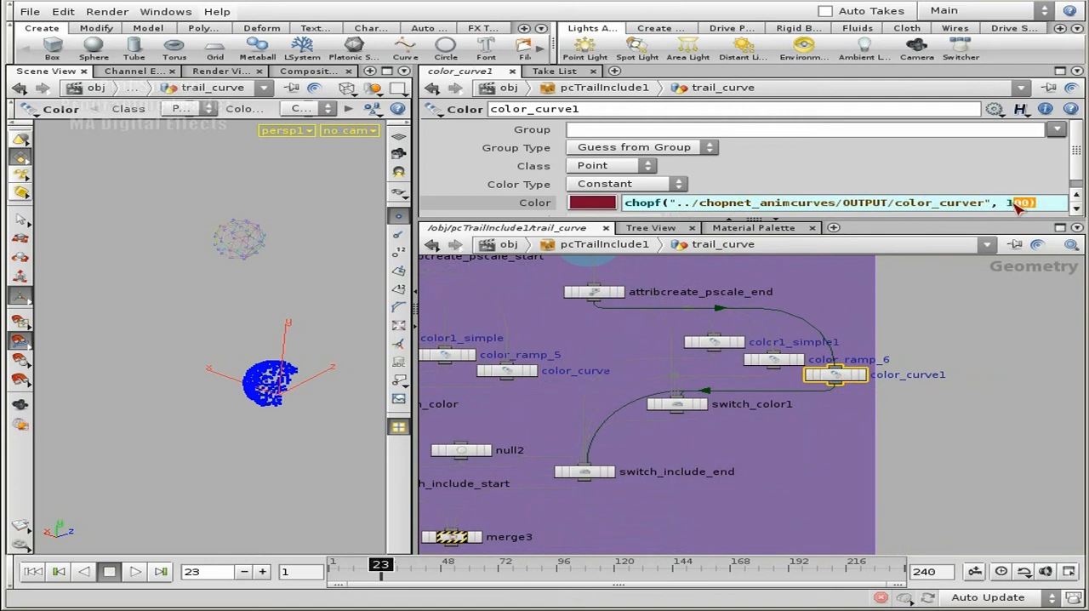
click(1003, 205)
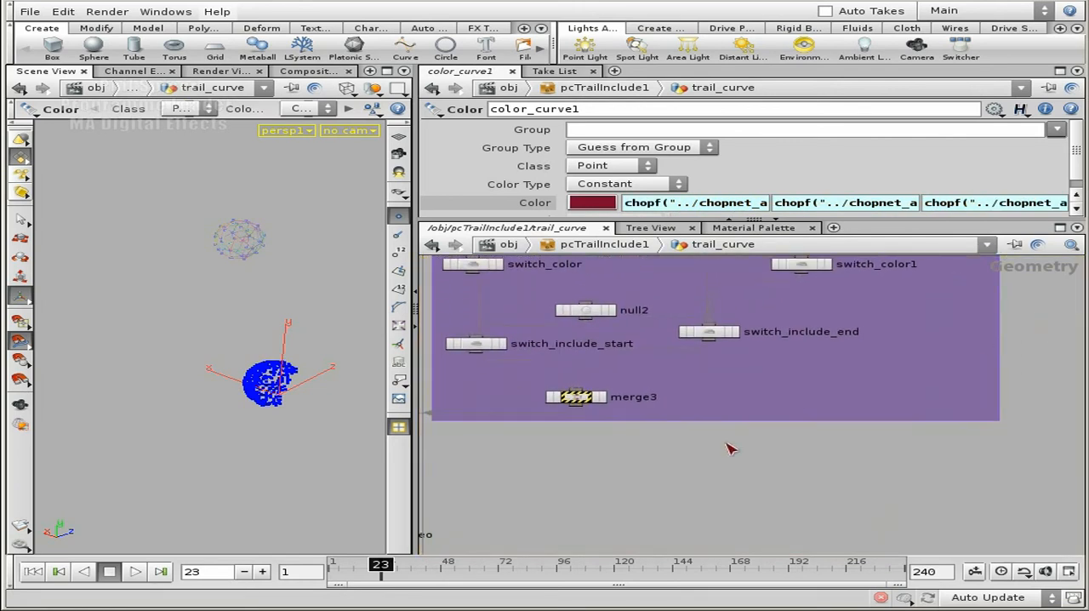
Follow merge3 down through merge2 to switch_include_base_geo and show the expression behind its Select Input parameter
middle_drag(730, 449, 831, 508)
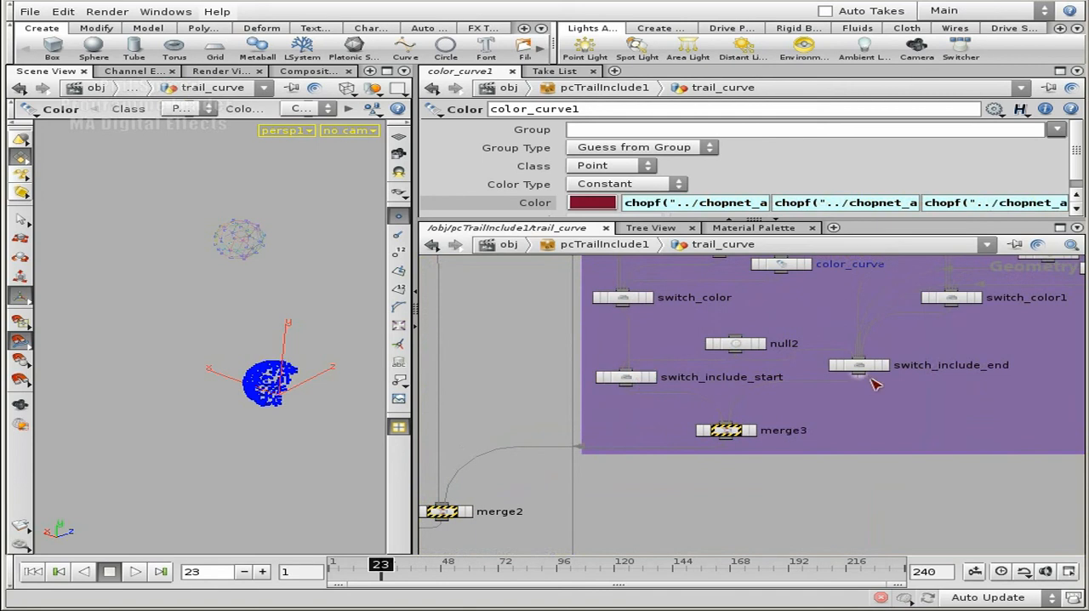
middle_drag(670, 497, 859, 422)
scroll(826, 440, up, 1)
middle_drag(639, 492, 700, 418)
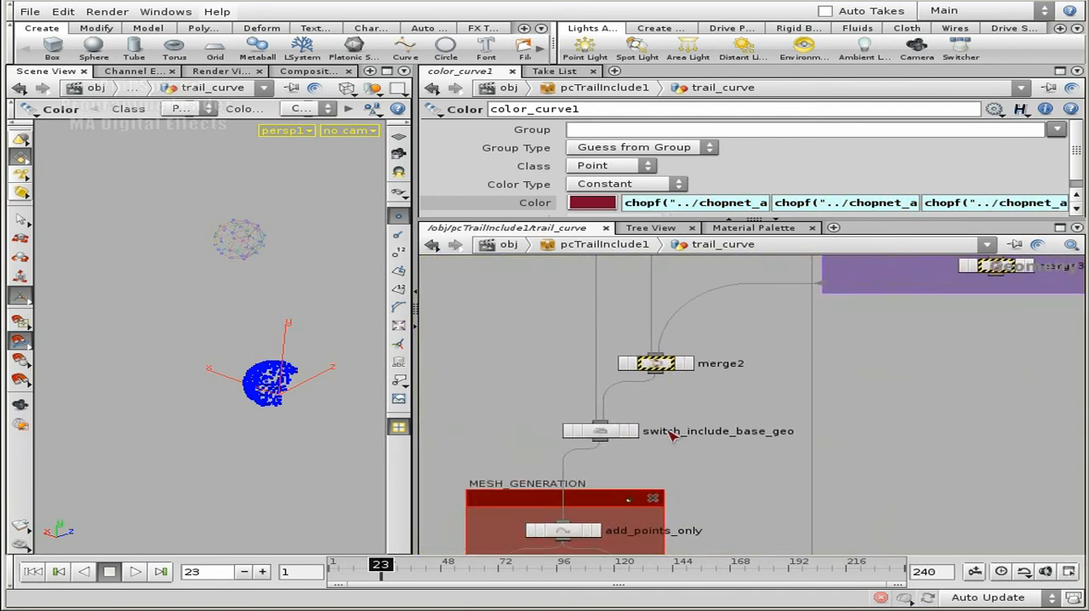
click(632, 431)
click(606, 430)
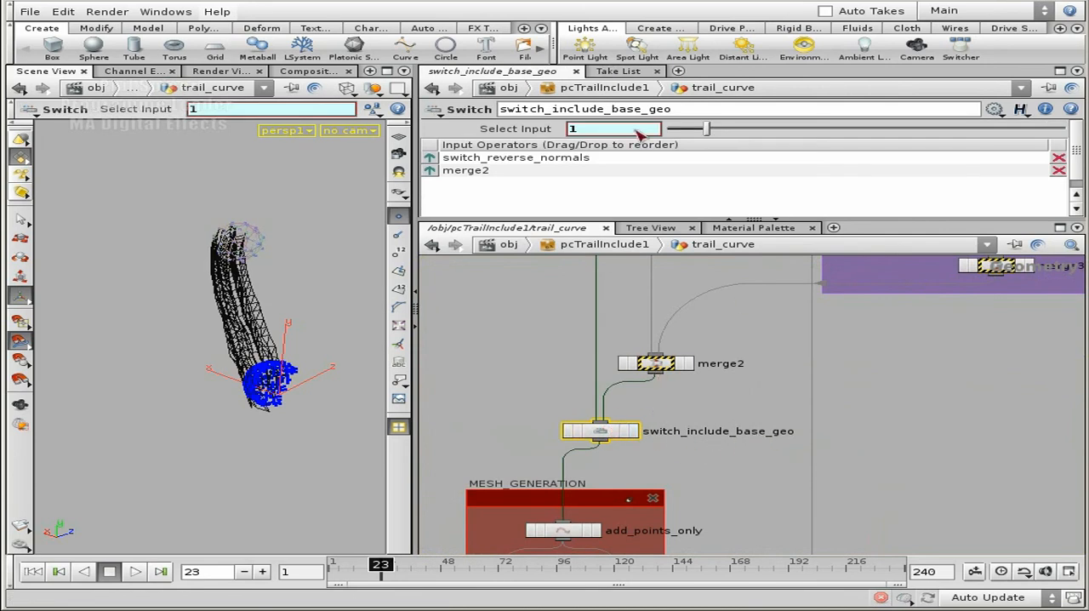
click(519, 130)
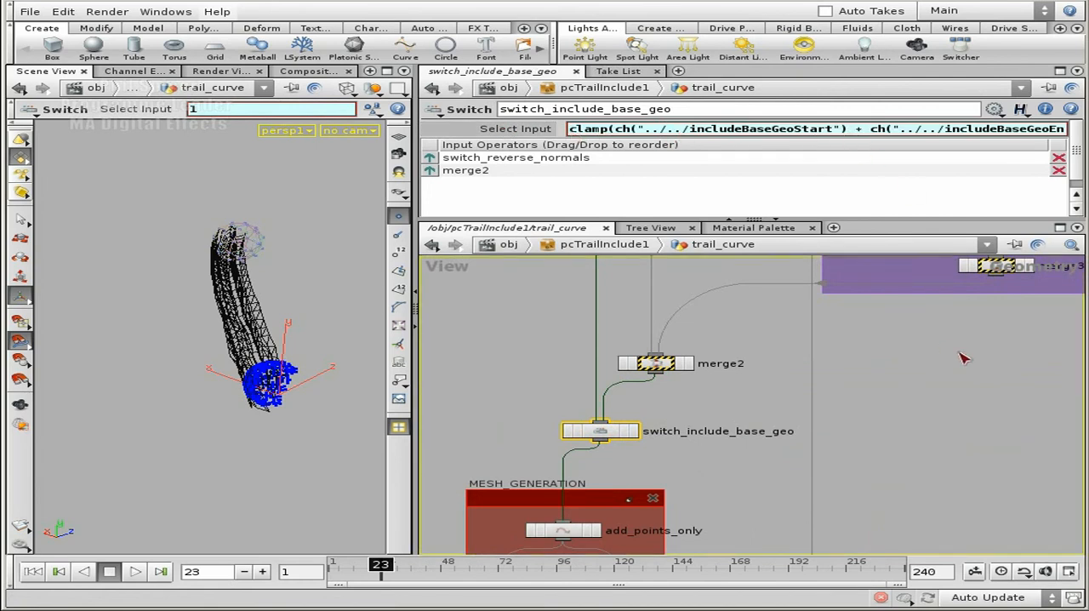
Open the full Select Input expression of switch_include_base_geo in the expression editor and close it without changes
middle_drag(955, 351, 827, 453)
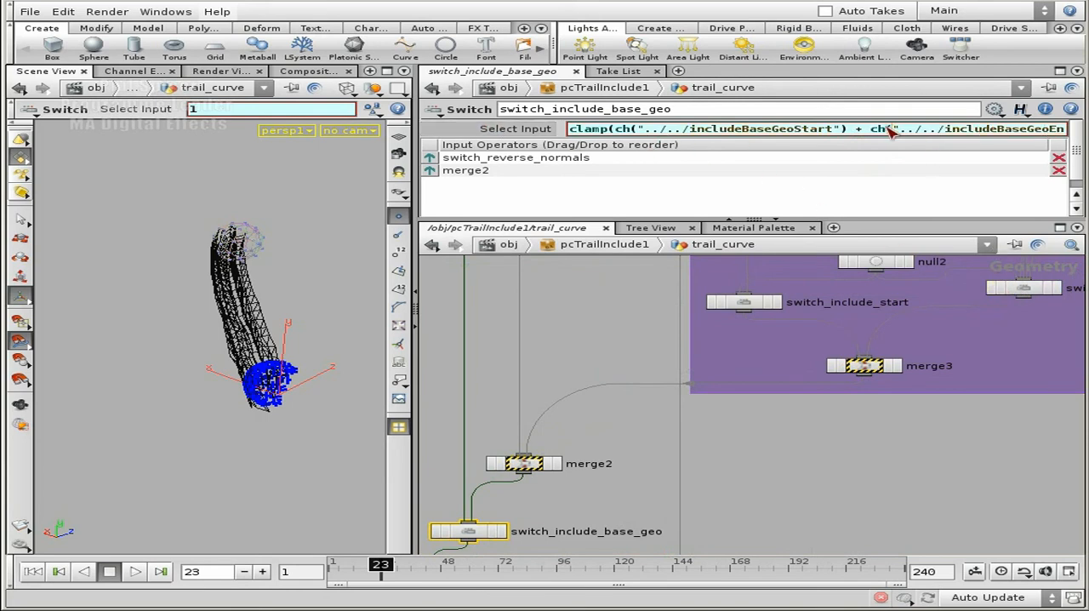
key(alt+e)
click(657, 277)
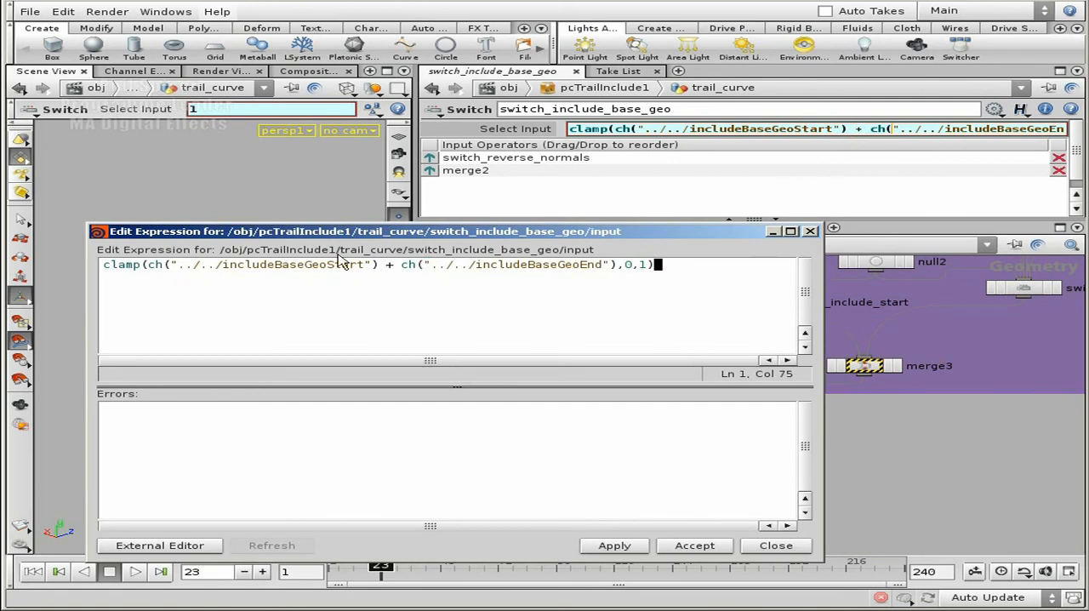
click(811, 232)
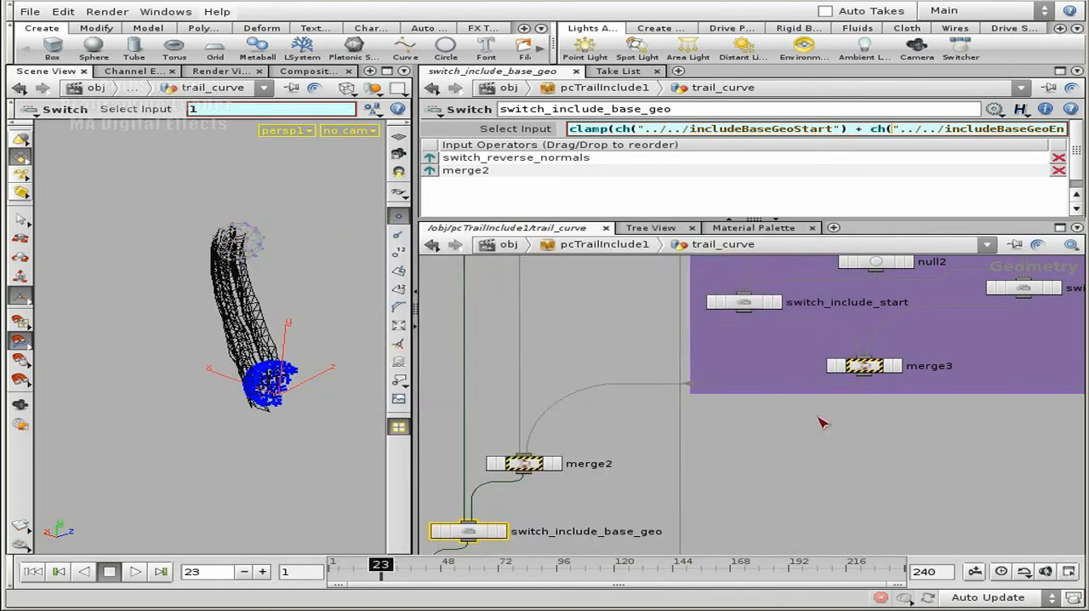
Follow switch_include_base_geo down into the MESH_GENERATION box and examine its node chain through to output_meta_mesh
middle_drag(753, 433, 885, 342)
middle_drag(719, 493, 815, 333)
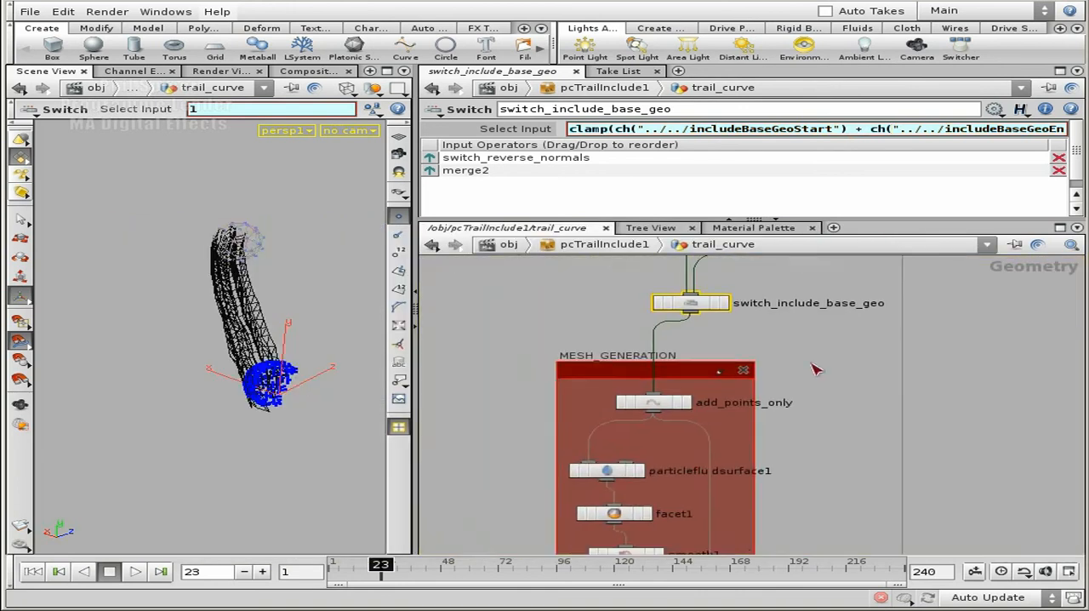
middle_drag(812, 442, 863, 353)
scroll(863, 352, down, 3)
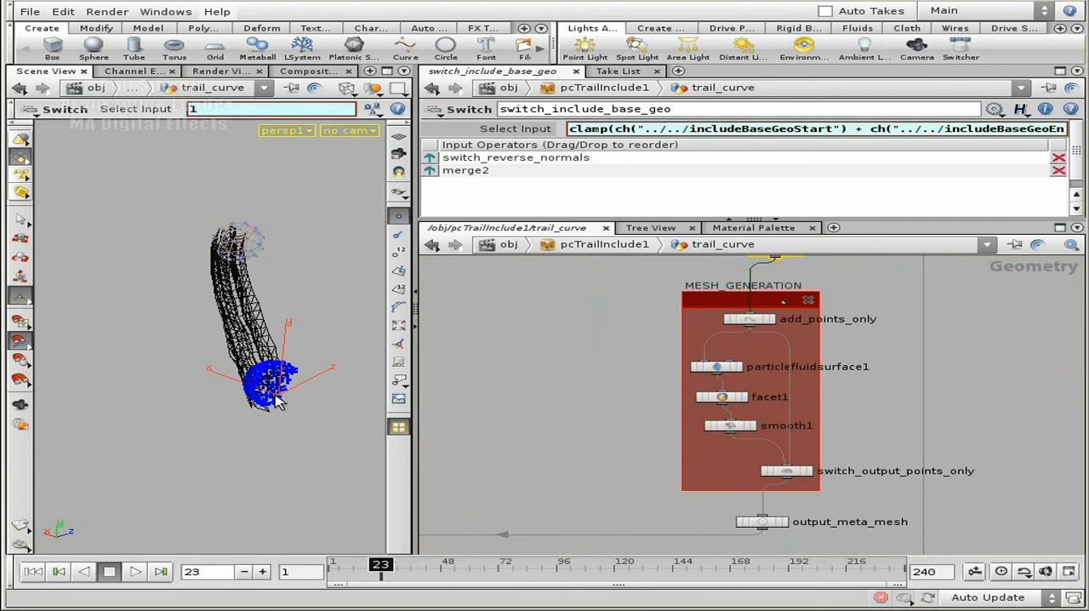
scroll(887, 334, down, 3)
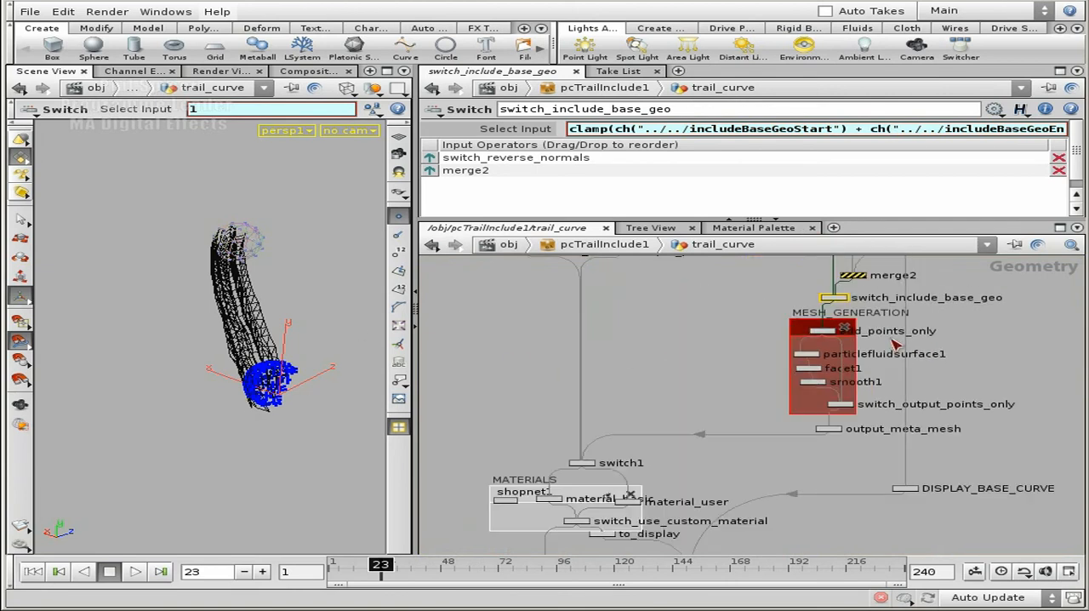
scroll(698, 347, up, 3)
middle_drag(719, 350, 549, 362)
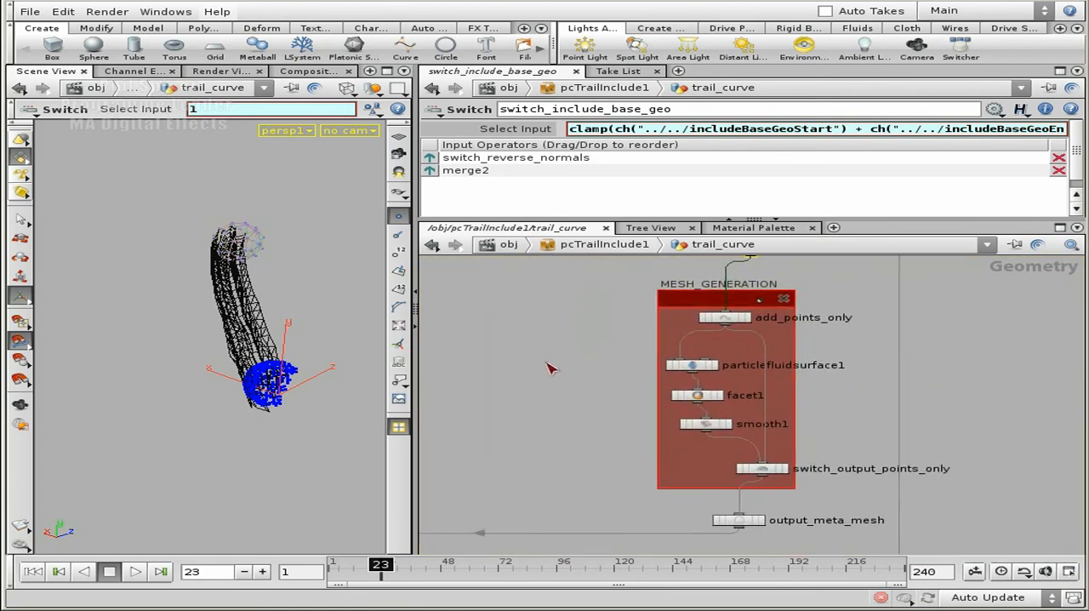
Display the output of add_points_only and then of particlefluidsurface1, and inspect the generated mesh up close in the viewport
scroll(547, 361, up, 3)
click(894, 287)
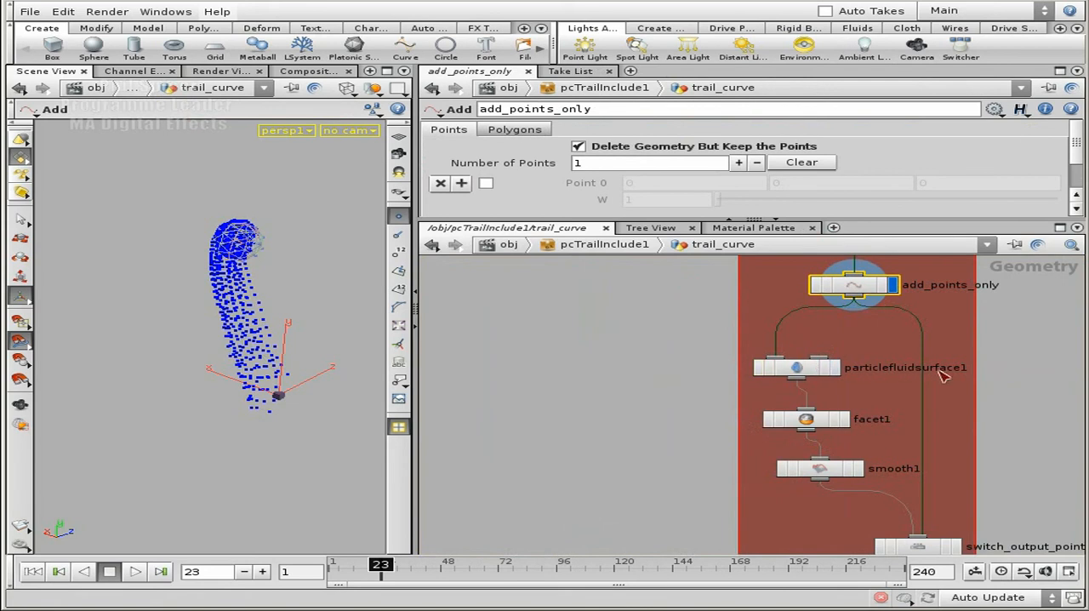
click(836, 368)
drag(295, 359, 221, 349)
right_drag(221, 350, 277, 328)
drag(278, 328, 223, 323)
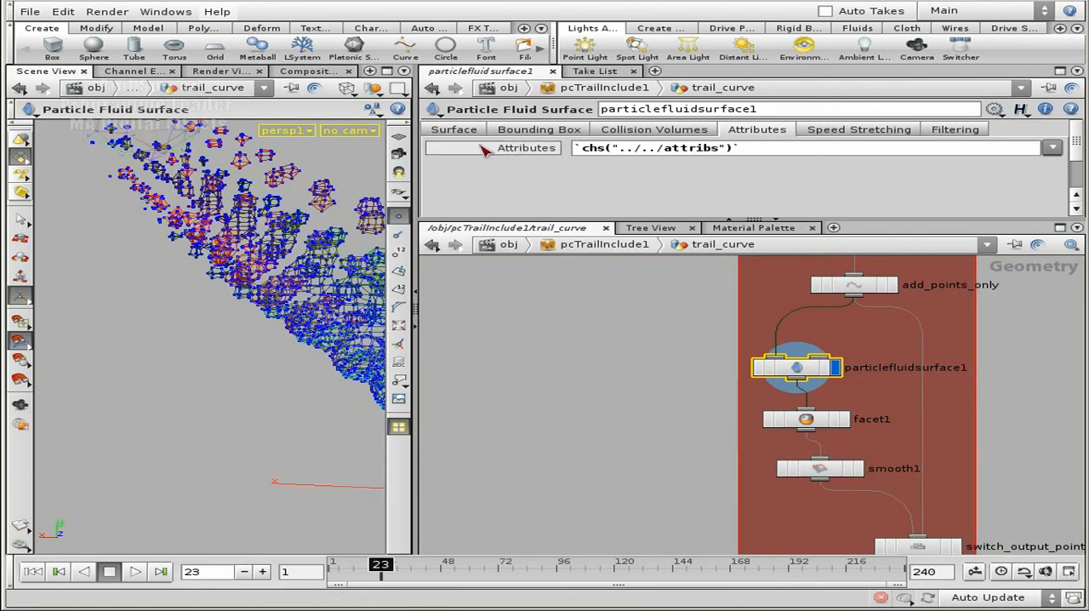
Show particlefluidsurface1's Surface parameters and review its step size, point radius scale and method
click(454, 130)
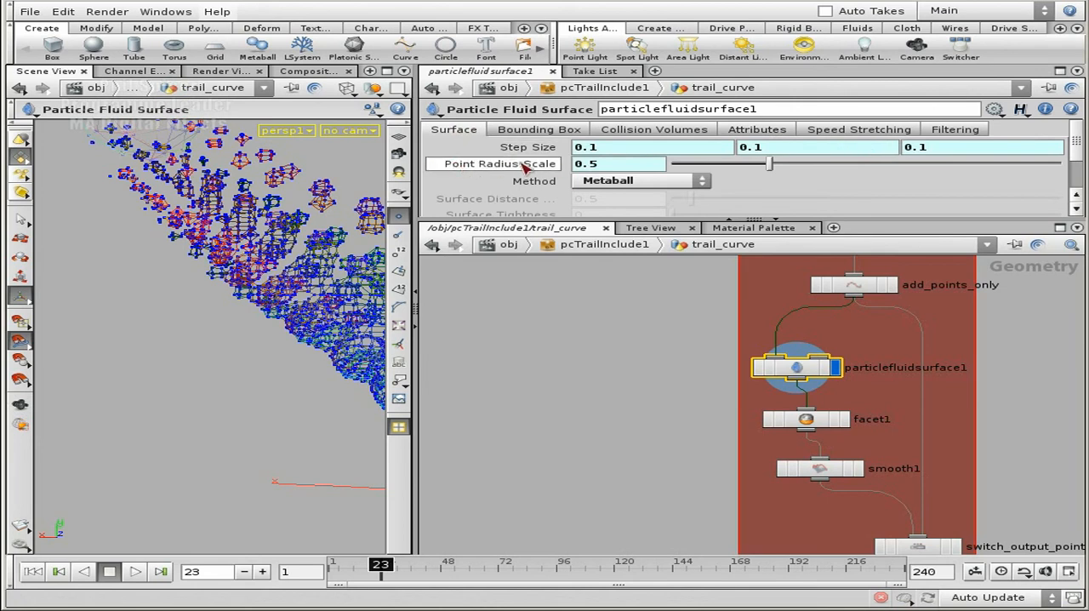
click(655, 369)
middle_drag(646, 391, 614, 337)
middle_drag(603, 435, 590, 388)
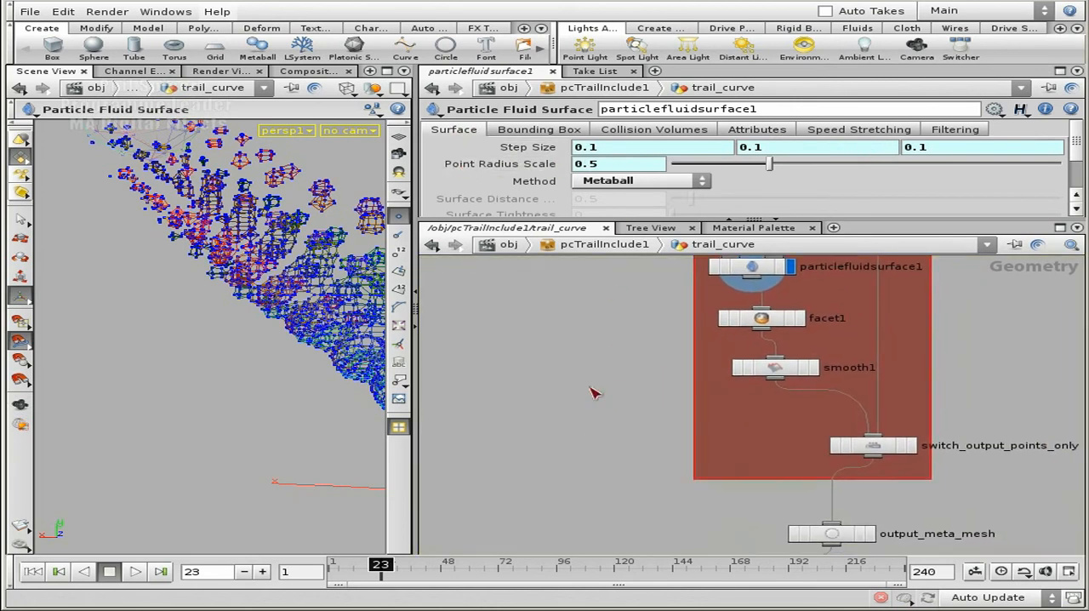
Turn on point normals in the viewport and compare particlefluidsurface1 with facet1, ending with smooth1 displayed
click(799, 318)
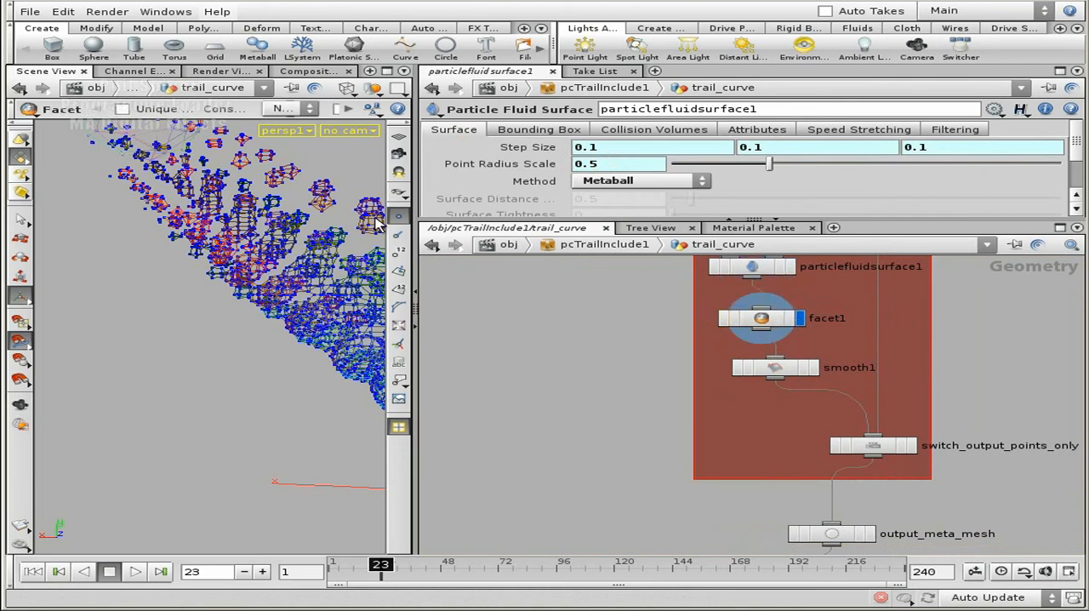
click(398, 234)
click(791, 266)
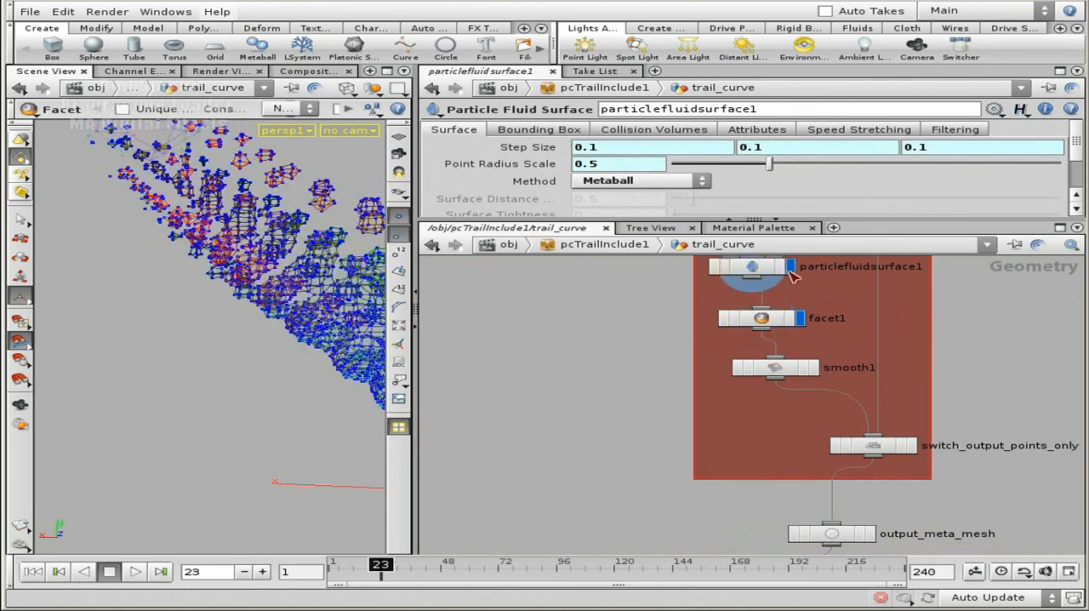
click(799, 319)
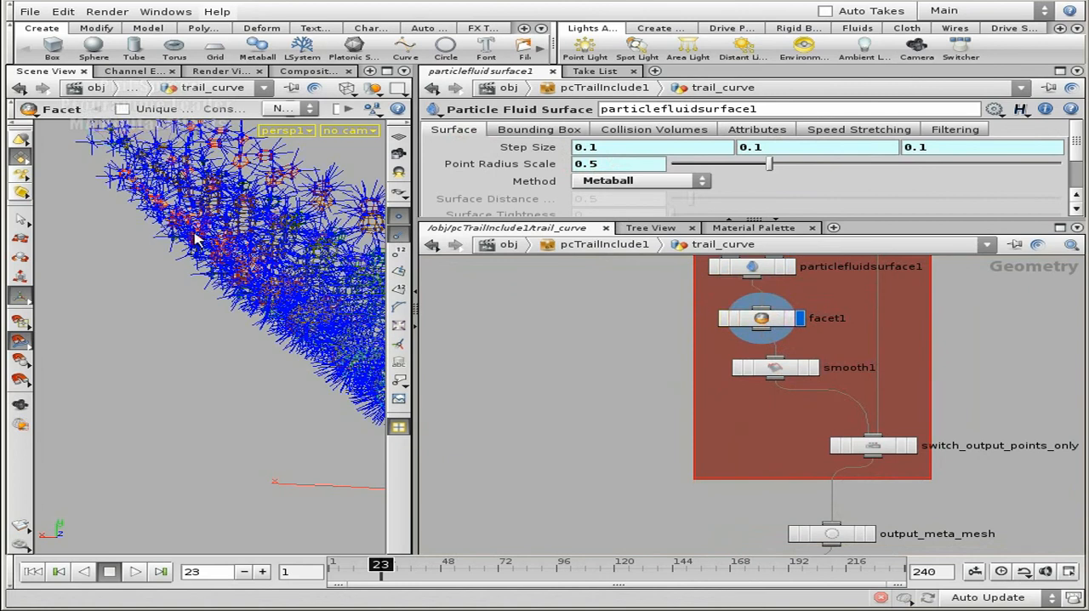
click(814, 368)
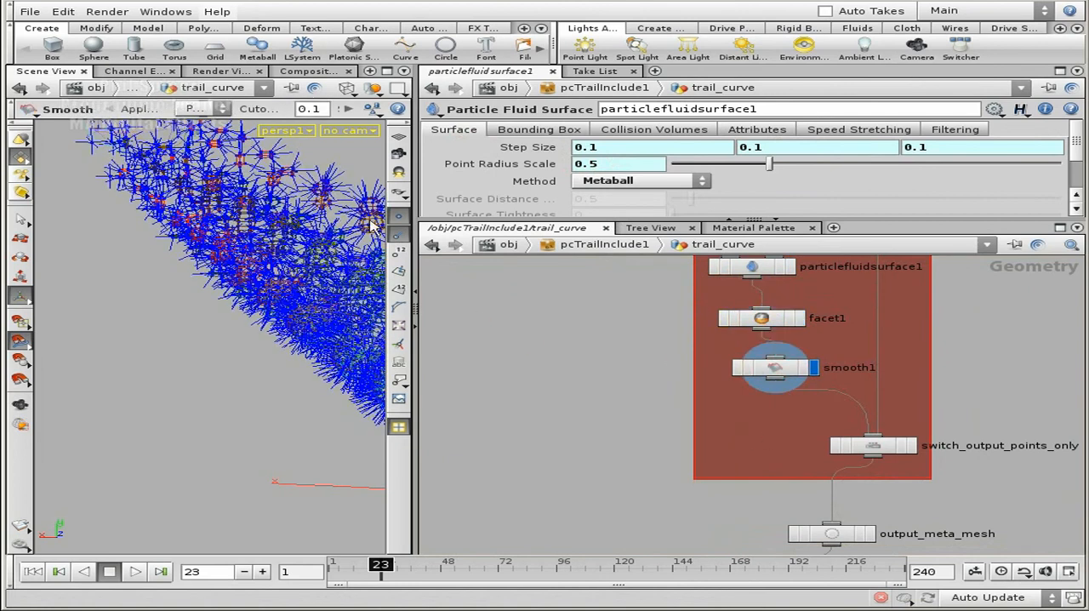
alt+right_drag(237, 279, 141, 246)
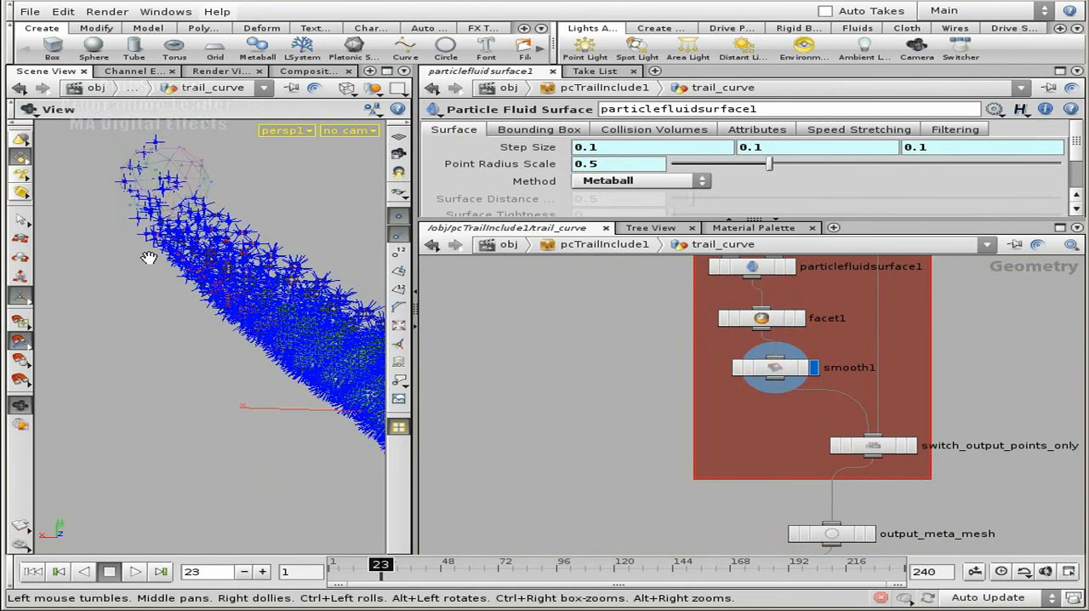
Follow output_meta_mesh out of the MESH_GENERATION box and trace how it joins the curve and particle outputs at switch1
middle_drag(598, 511, 488, 404)
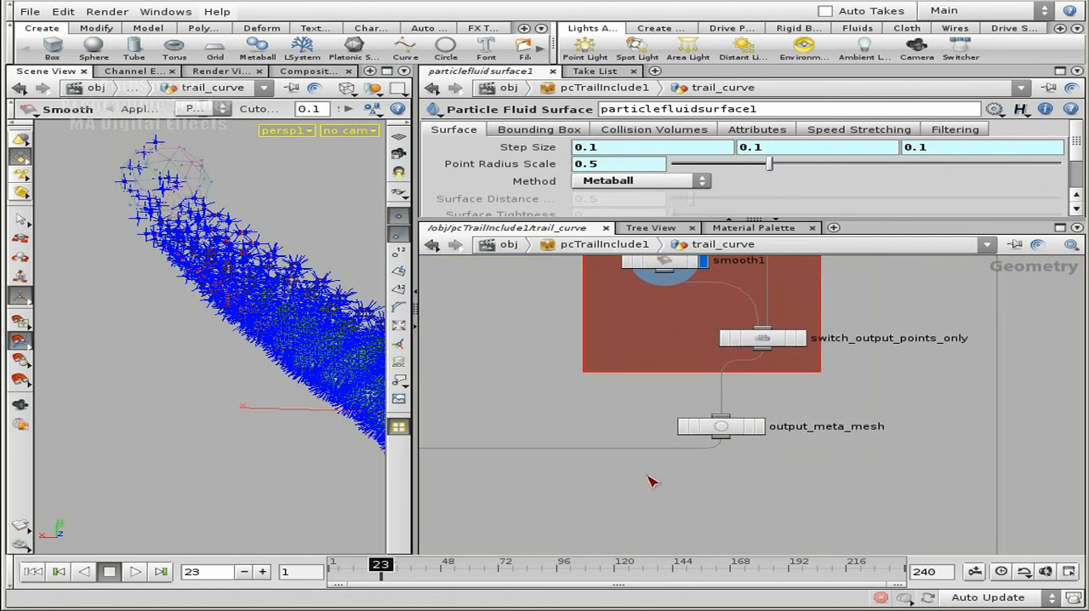
middle_drag(678, 468, 929, 420)
scroll(919, 426, down, 3)
middle_drag(652, 465, 742, 417)
scroll(742, 417, down, 2)
middle_drag(882, 399, 810, 465)
scroll(810, 465, down, 2)
middle_drag(760, 362, 724, 442)
scroll(723, 442, down, 1)
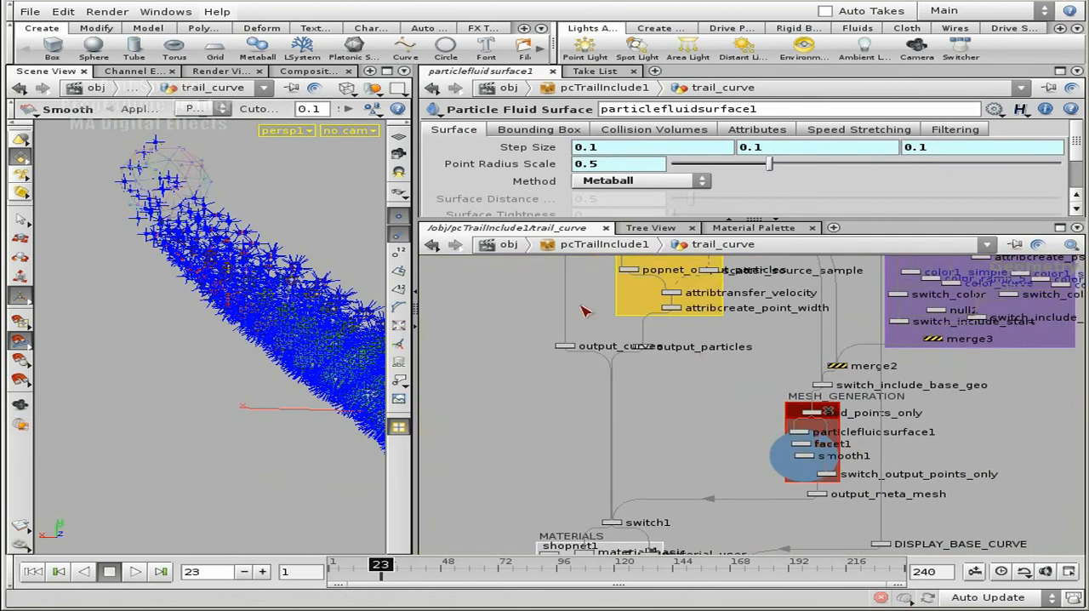
middle_drag(715, 361, 702, 464)
middle_drag(701, 535, 823, 328)
scroll(810, 460, up, 6)
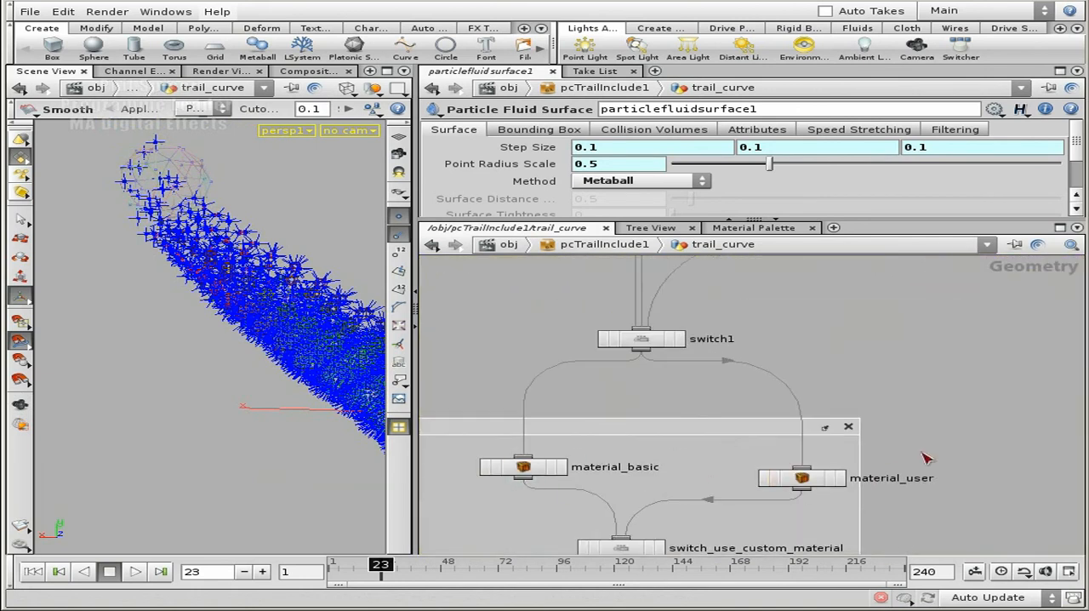
Examine the MATERIALS box below switch1, then select material_basic and show its assigned material path
middle_drag(946, 457, 1024, 338)
middle_drag(676, 287, 759, 281)
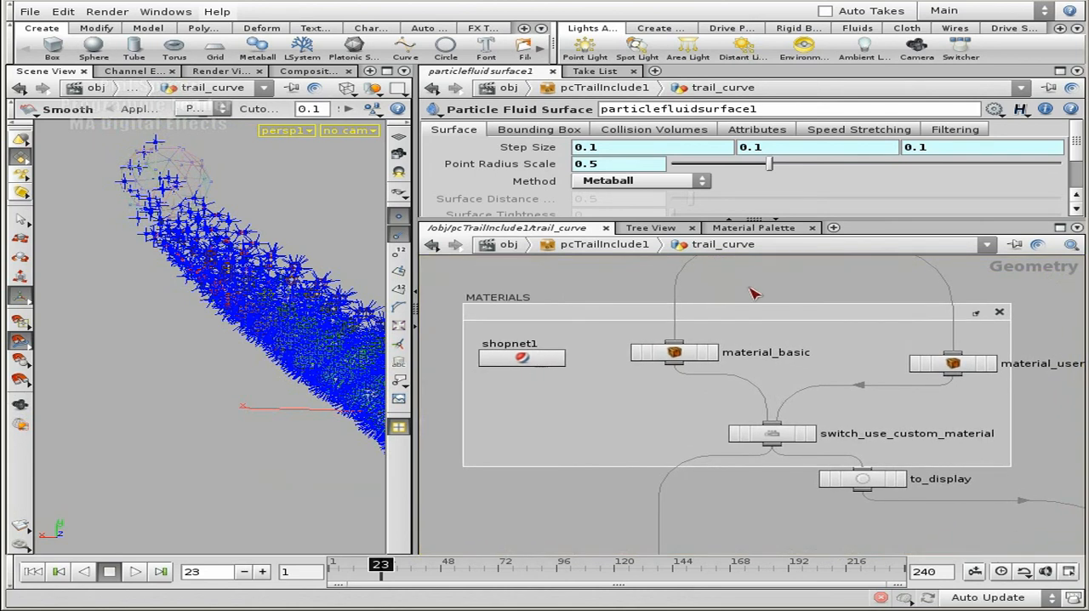
middle_drag(1026, 438, 942, 351)
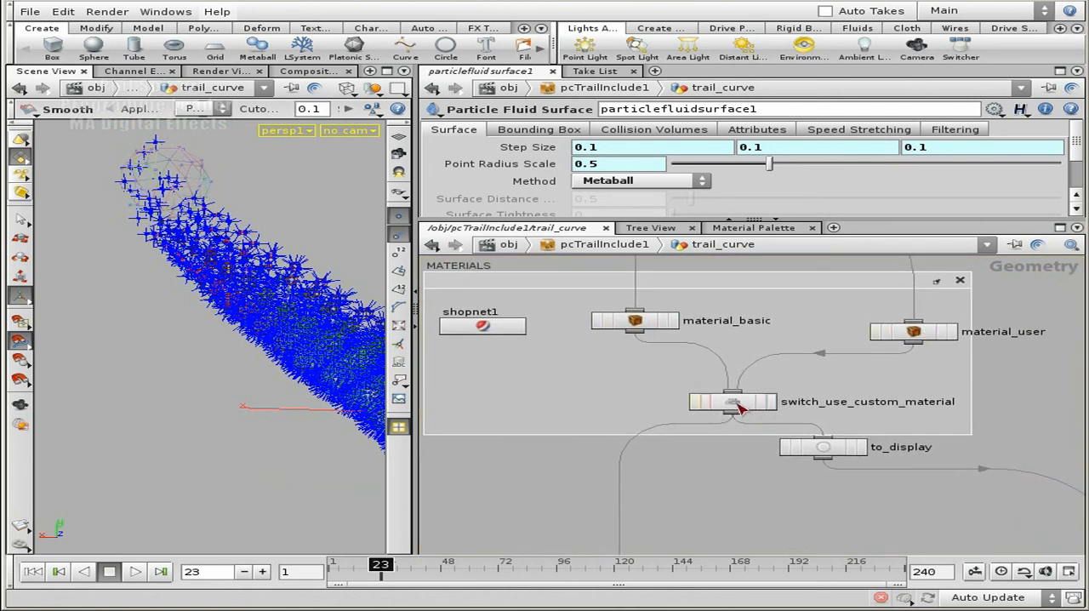
click(635, 322)
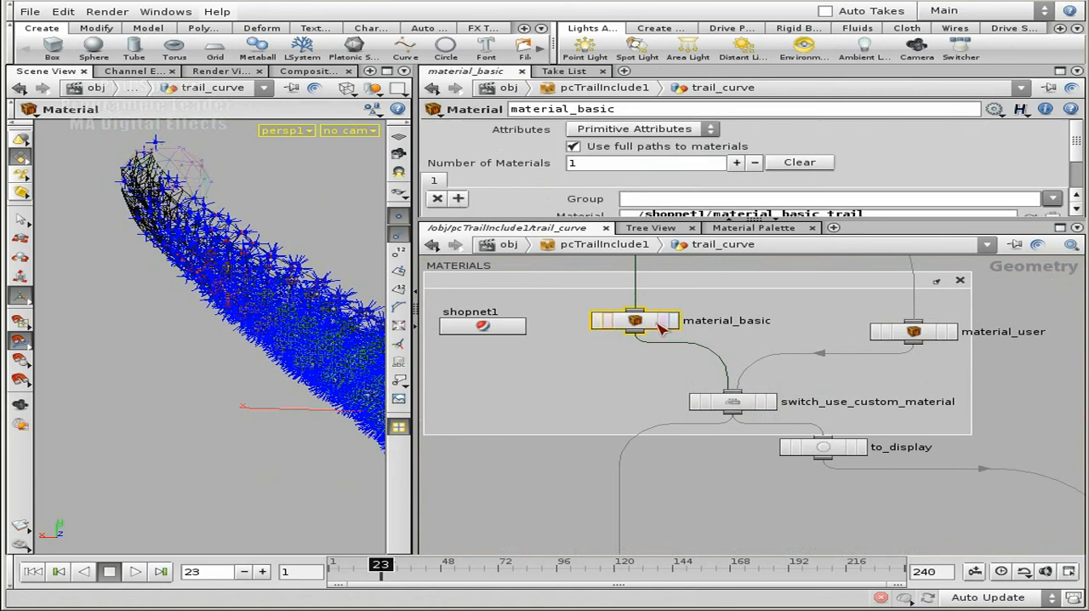
drag(1076, 147, 1076, 166)
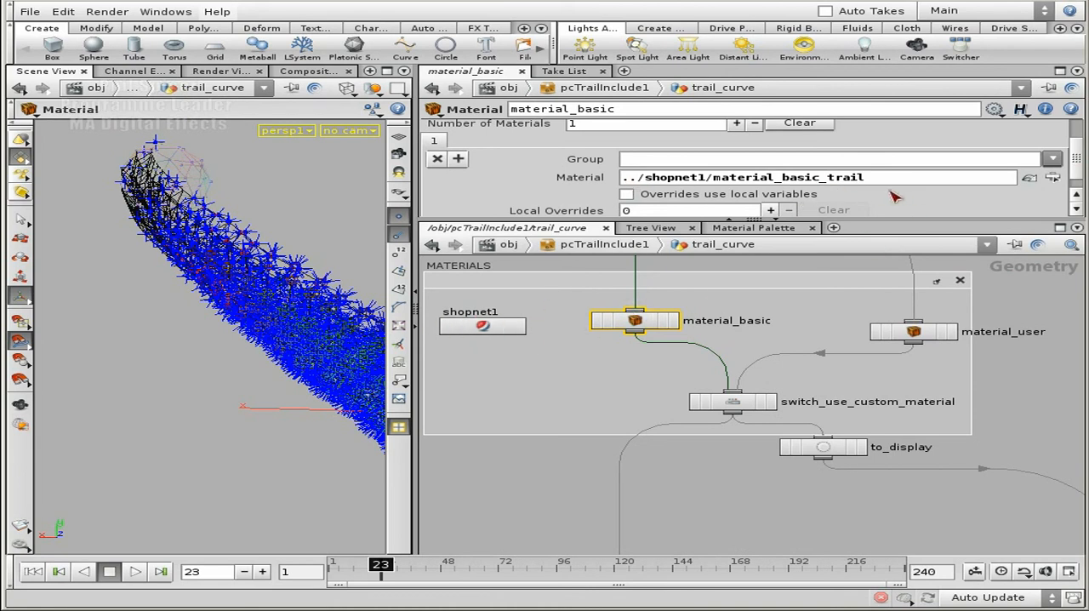
Jump from material_basic to its assigned material_basic_trail shader and open the vopsurface1 network inside it
click(1030, 177)
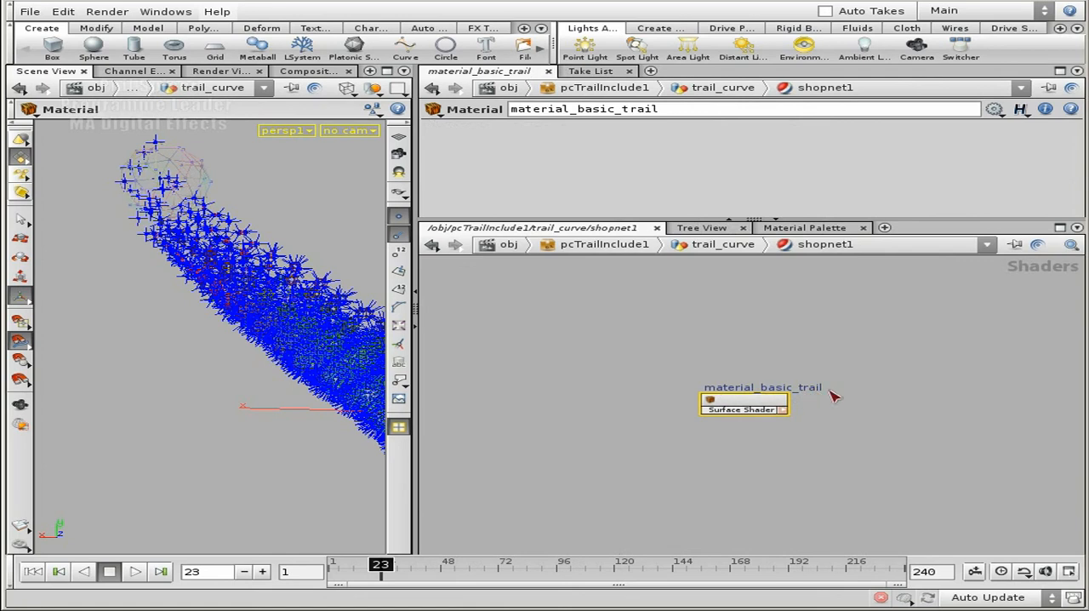
double_click(740, 378)
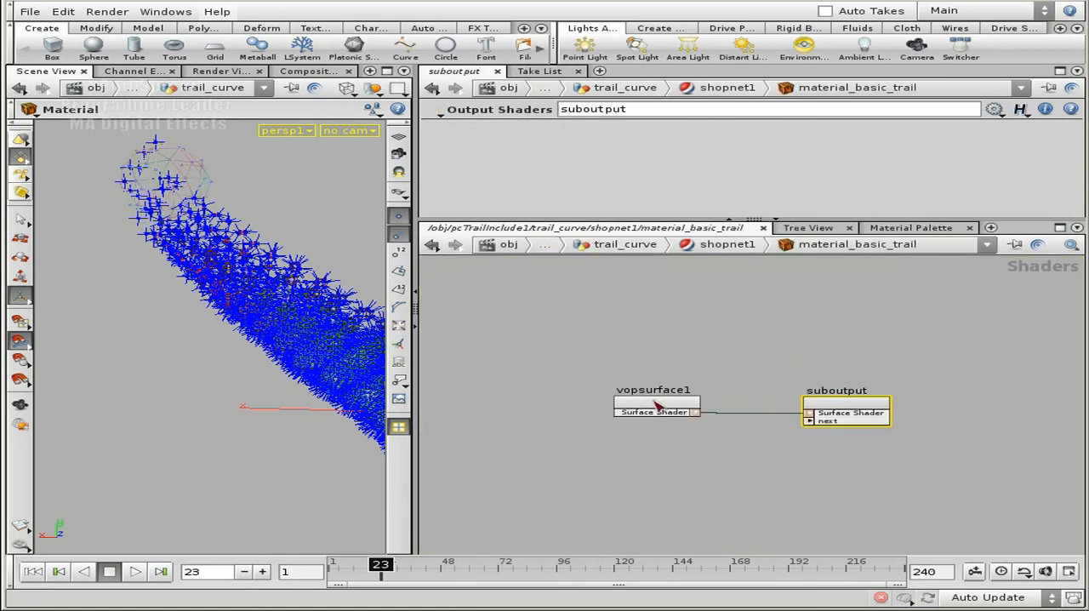
double_click(639, 405)
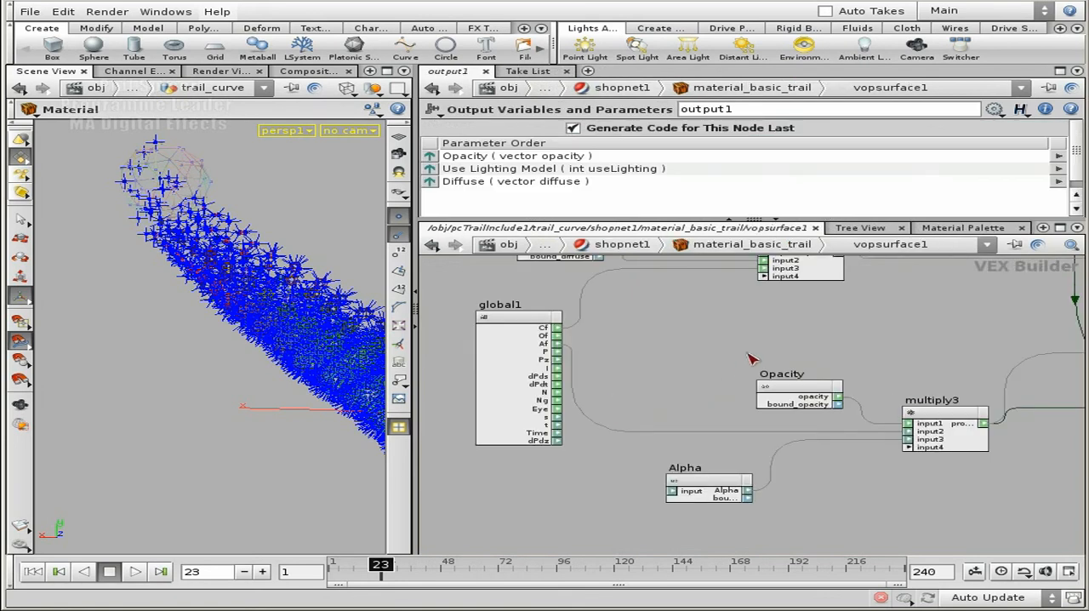
scroll(624, 429, down, 3)
scroll(838, 405, up, 1)
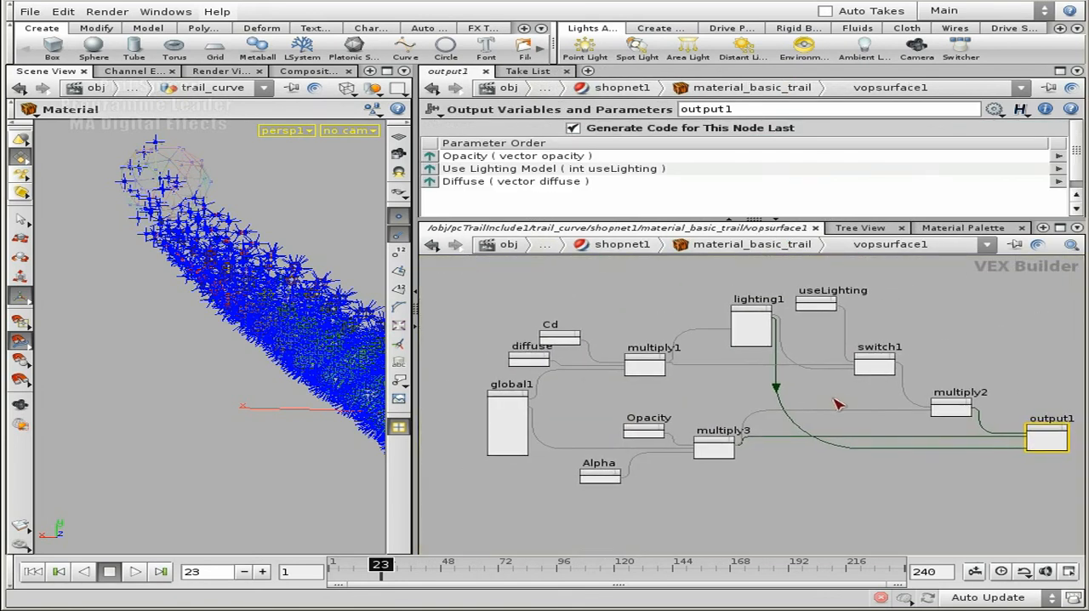
scroll(715, 415, up, 3)
scroll(737, 406, up, 1)
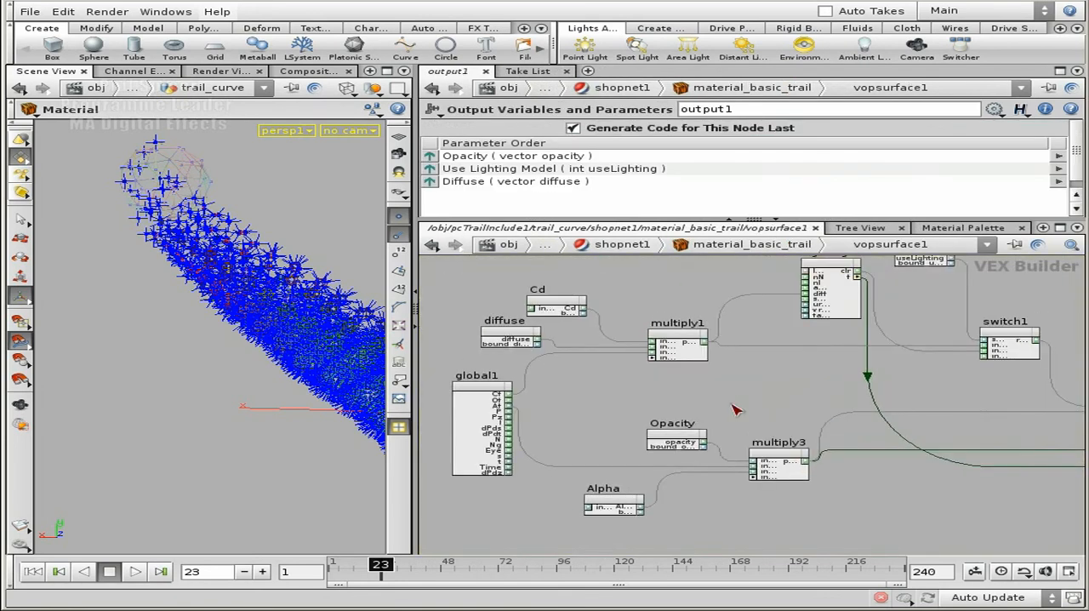
Examine the Cd and diffuse colour parameters and trace them through multiply1 and lighting1 to switch1 and multiply2
click(558, 305)
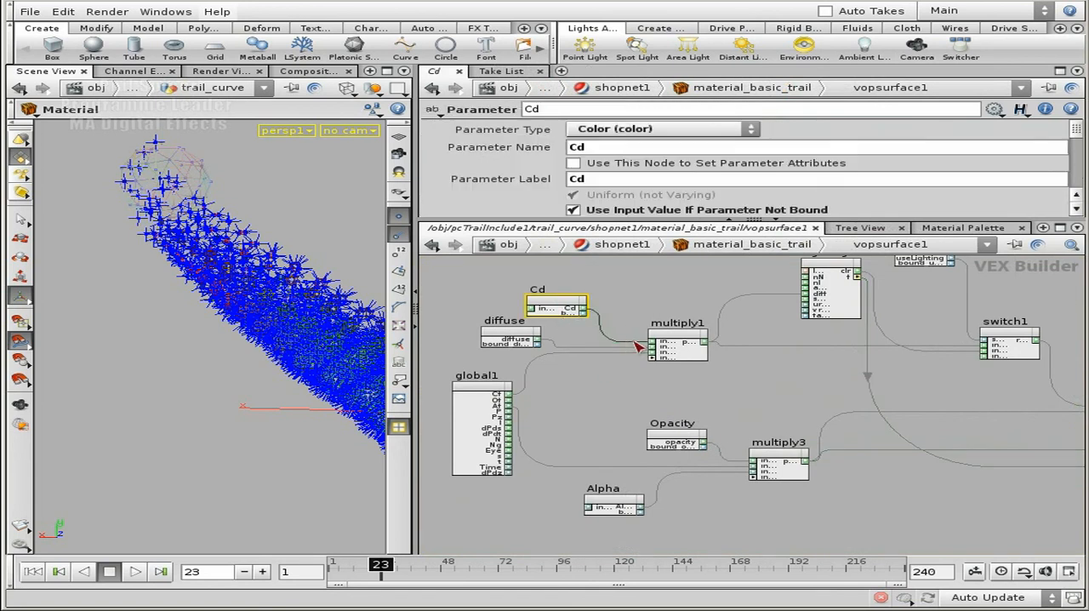
click(514, 332)
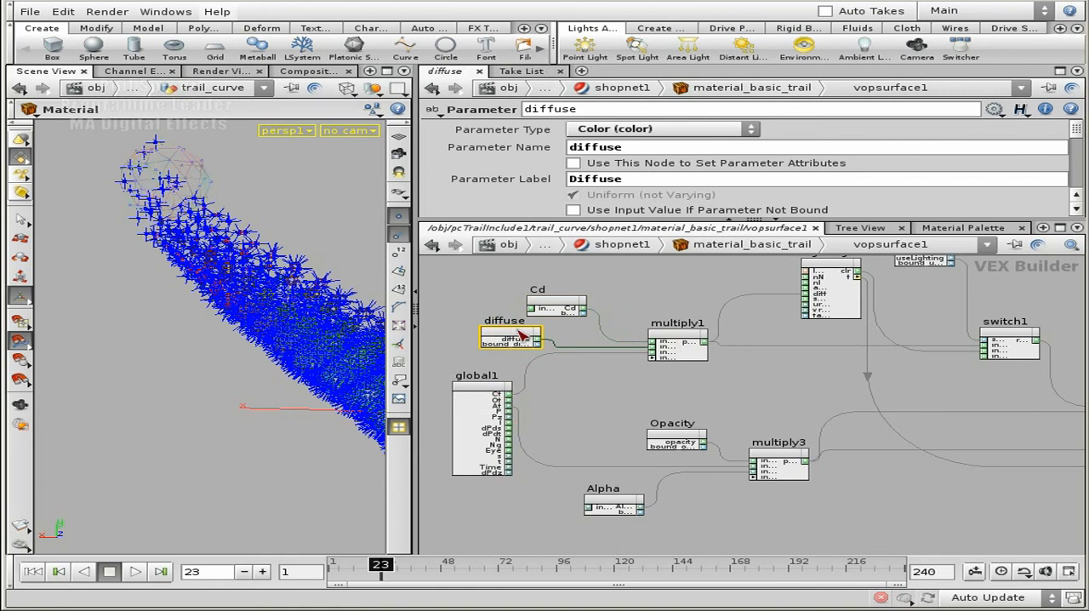
middle_drag(774, 387, 634, 429)
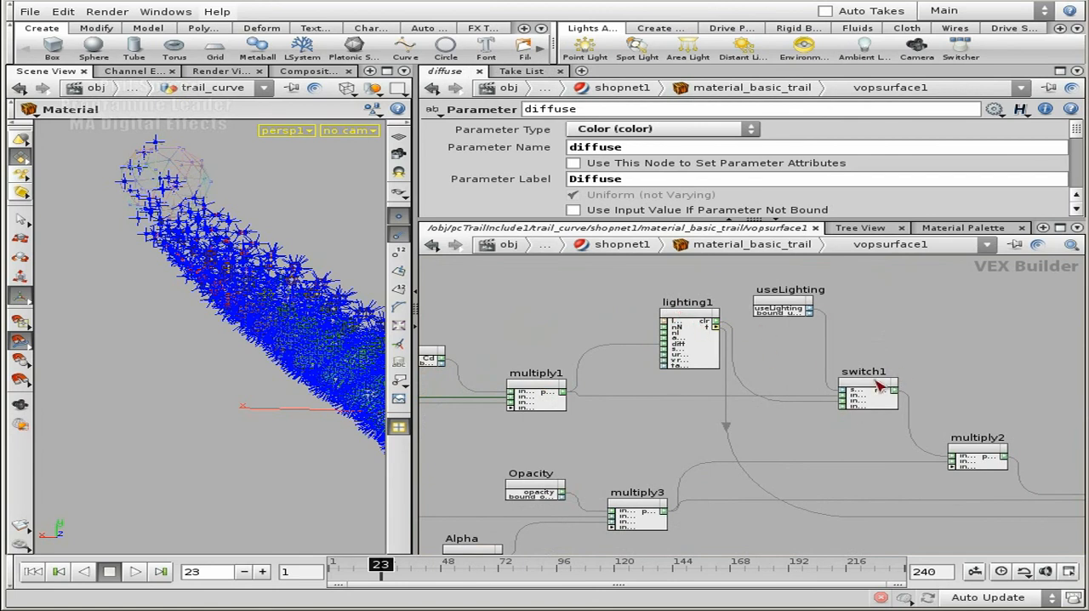
middle_drag(865, 326, 812, 320)
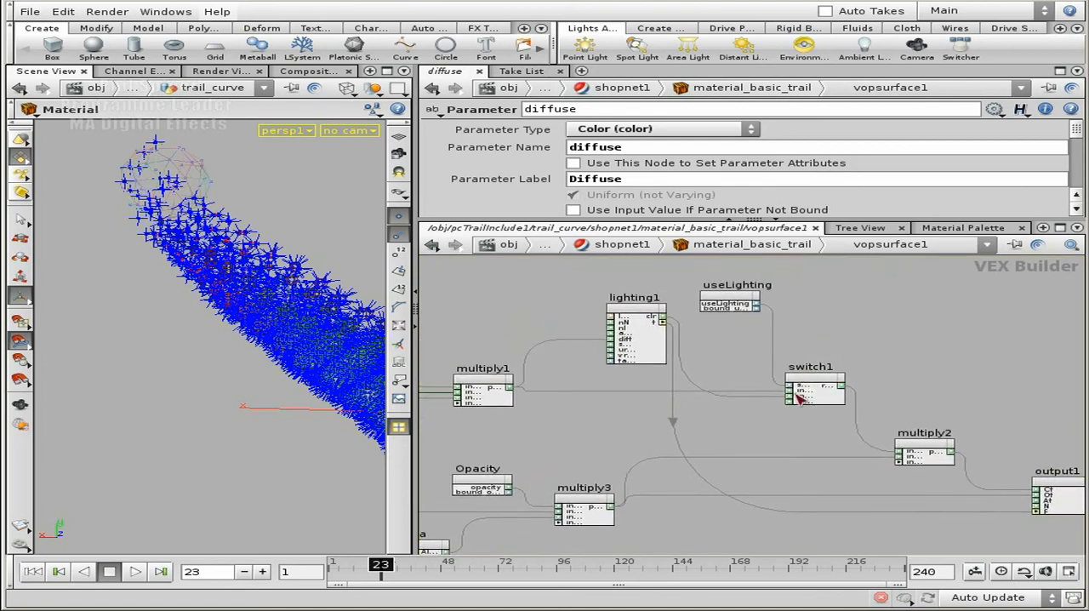
middle_drag(570, 425, 822, 413)
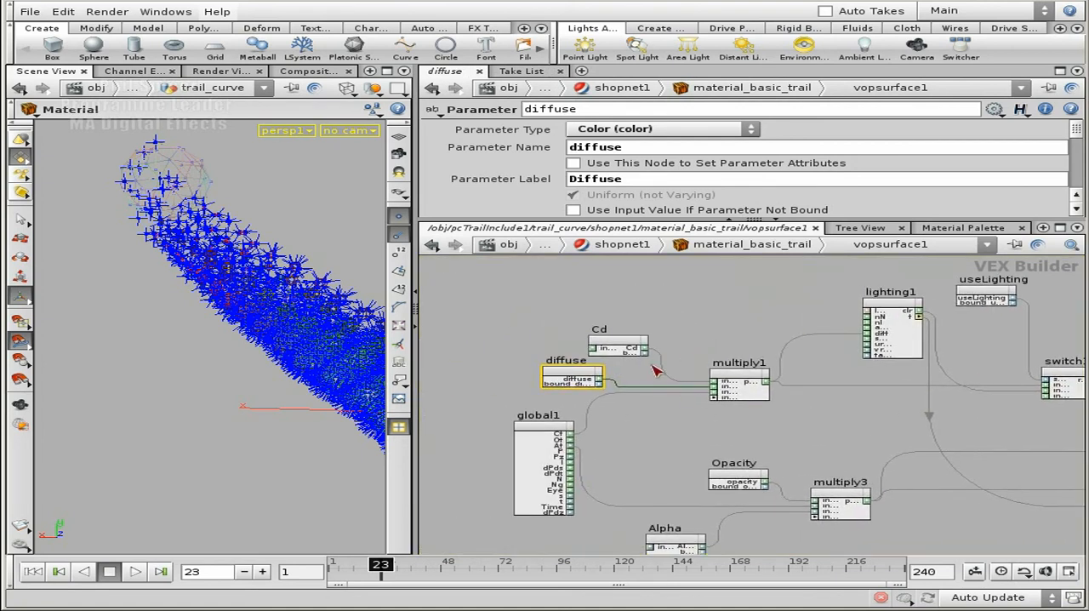
middle_drag(819, 412, 804, 412)
middle_drag(747, 382, 640, 385)
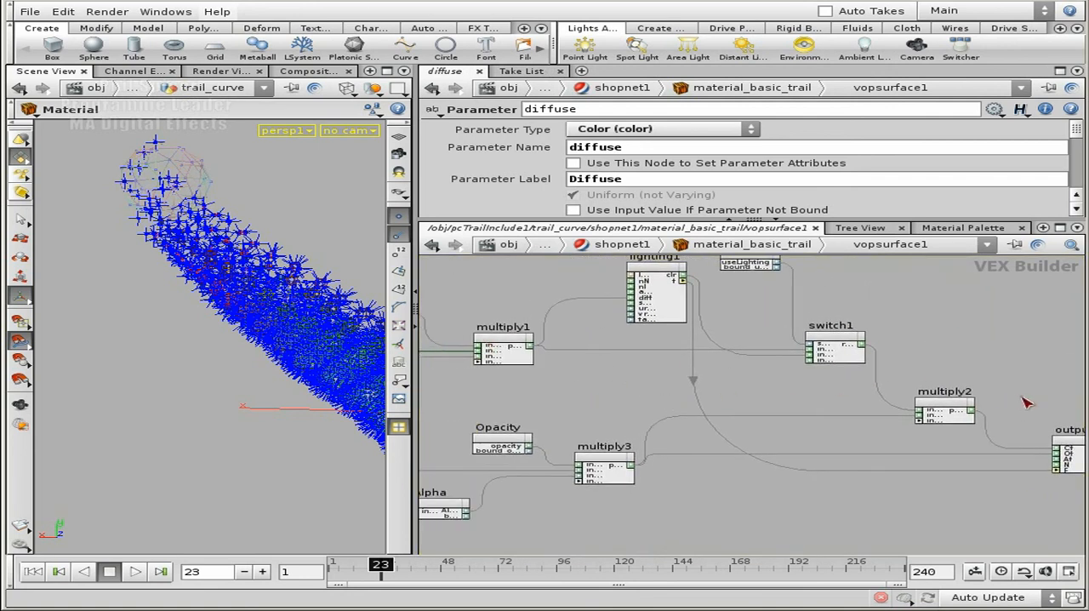
Trace the Opacity and Alpha parameters through multiply3 to multiply2 and output1
middle_drag(1027, 403, 915, 353)
middle_drag(596, 455, 949, 400)
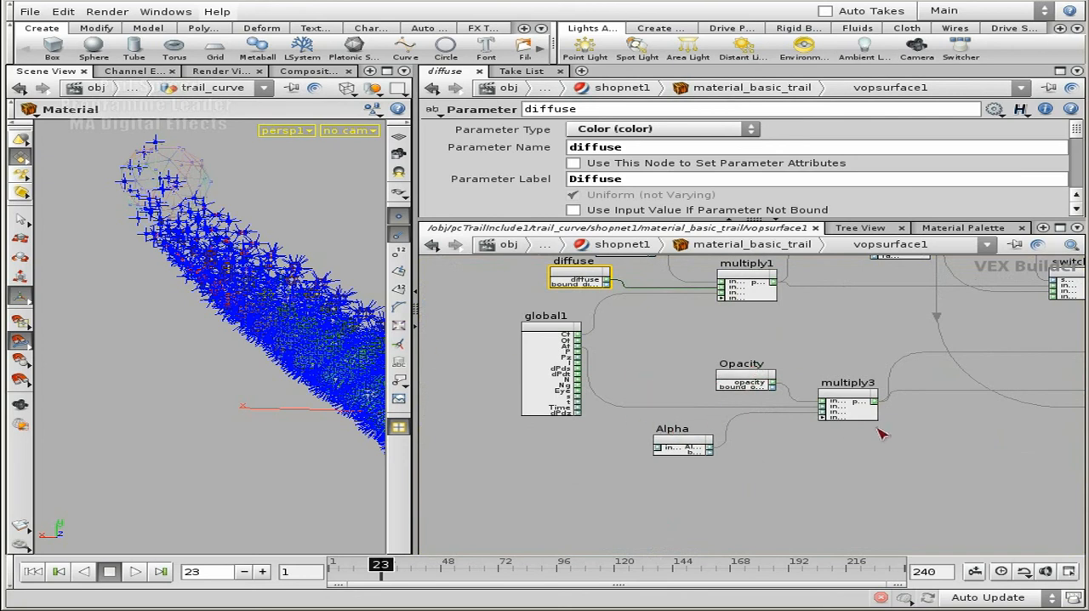
middle_drag(918, 430, 756, 431)
scroll(763, 365, up, 2)
middle_drag(487, 366, 444, 381)
middle_drag(902, 416, 566, 396)
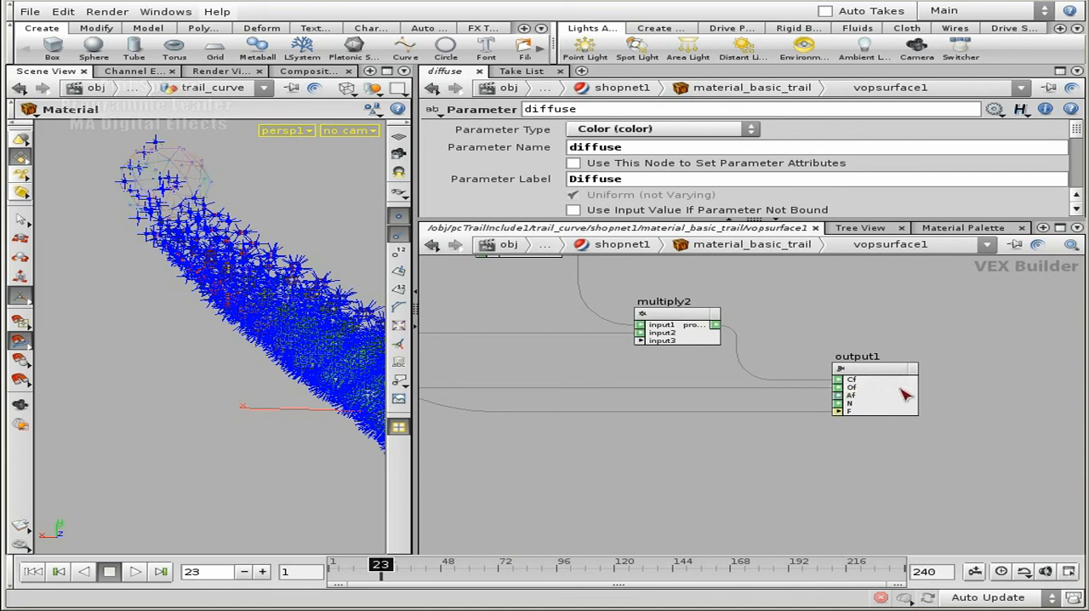
Follow lighting1's connection into the F input of output1 and review the complete shader network
middle_drag(730, 449, 982, 460)
scroll(982, 459, down, 2)
middle_drag(821, 388, 677, 455)
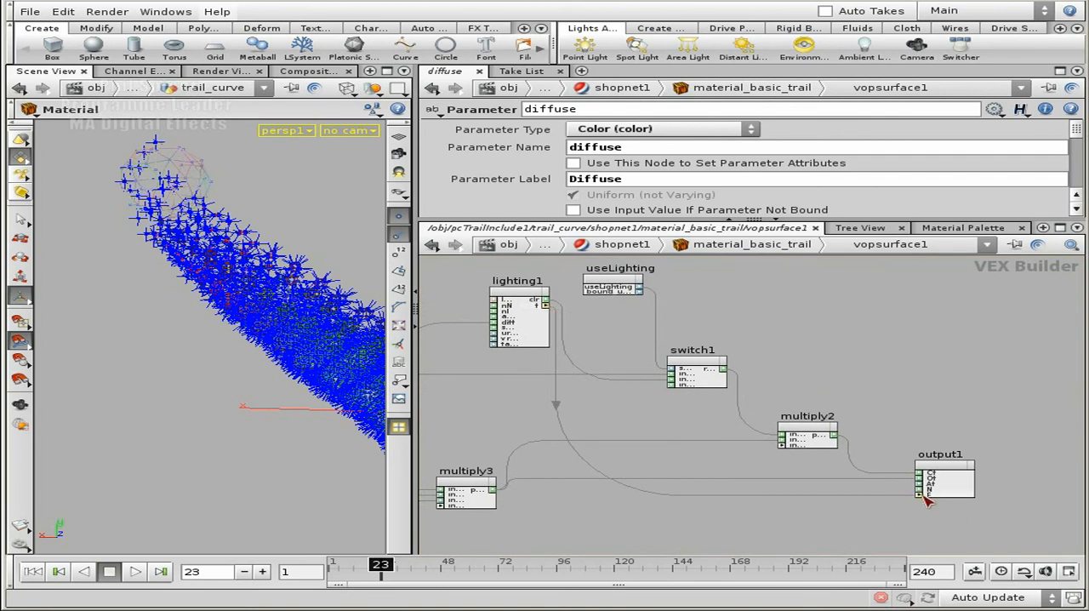
middle_drag(918, 392, 949, 333)
middle_drag(702, 389, 840, 436)
key(h)
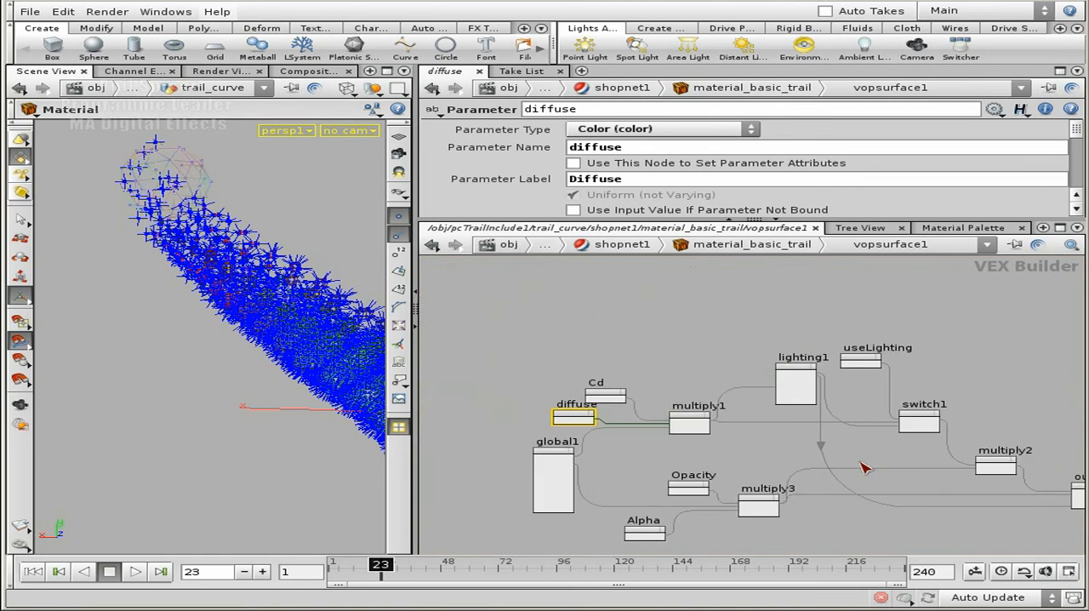
Return to the trail_curve network and select material_user to show its material path expression
key(u)
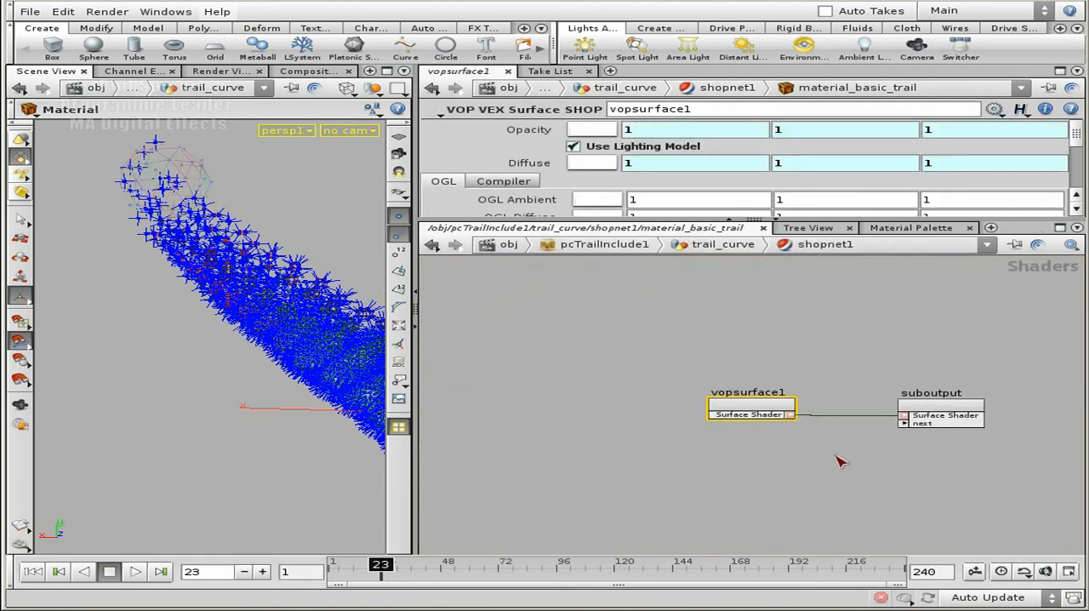
key(u)
key(u)
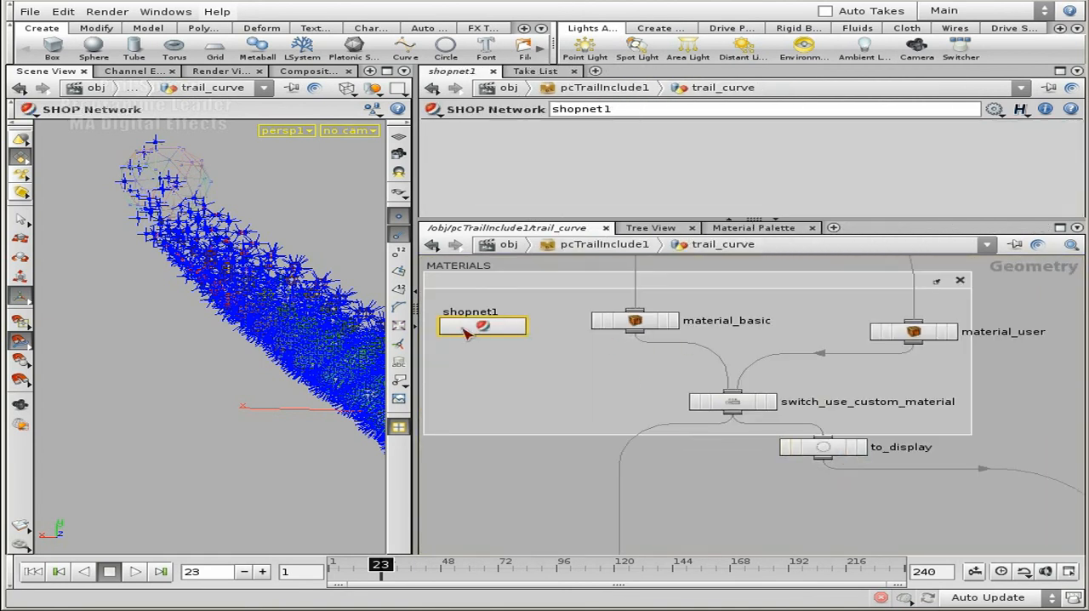
click(904, 332)
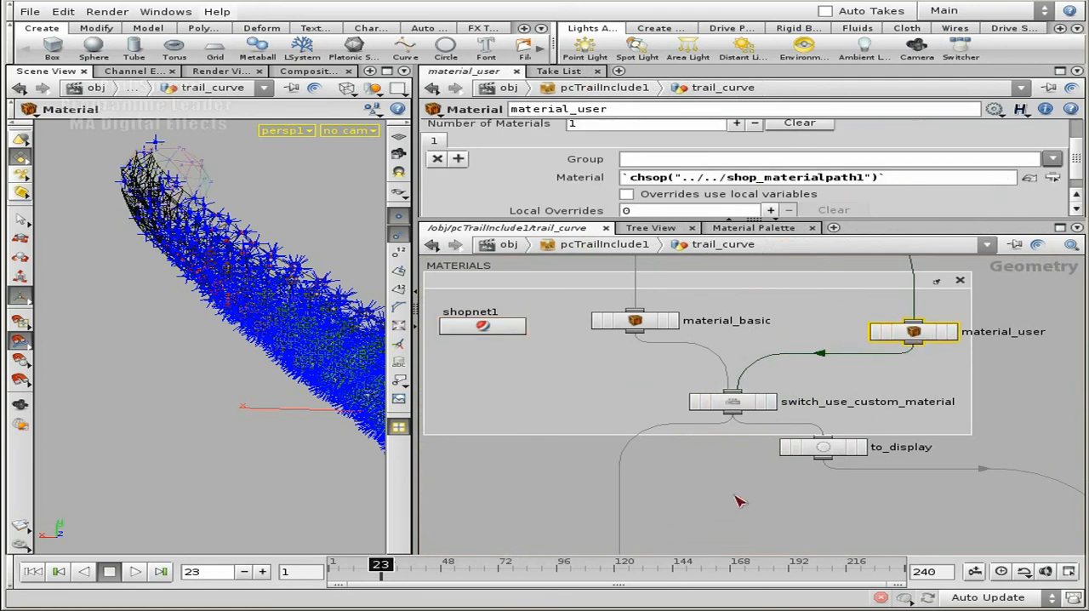
Display DISPLAY_OUT below the MATERIALS box and select switch2 to show its Select Input expression
middle_drag(762, 509, 691, 375)
scroll(753, 393, down, 4)
middle_drag(808, 392, 711, 372)
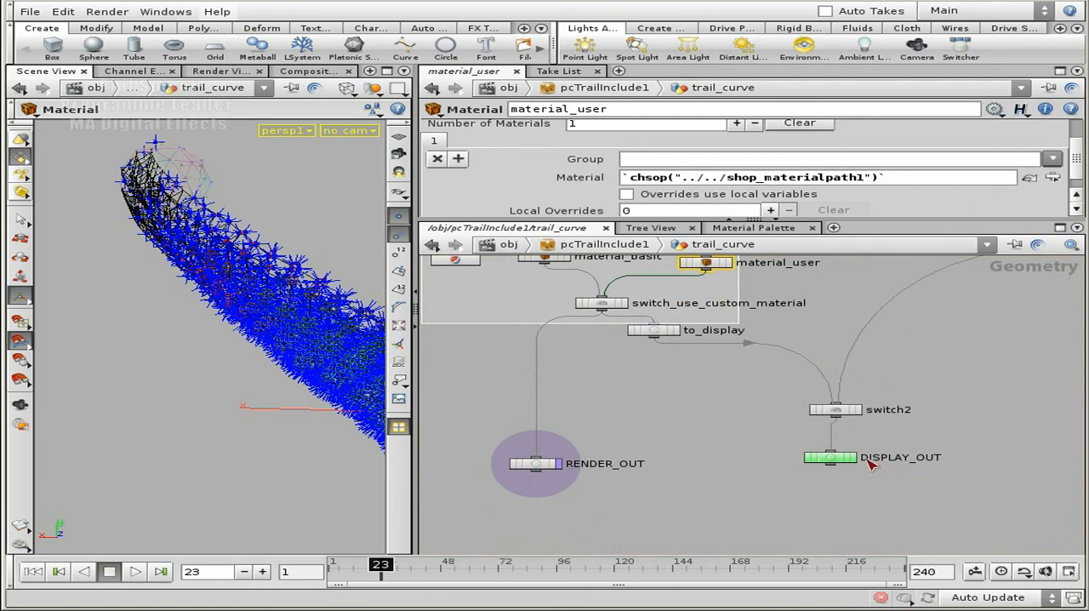
key(f)
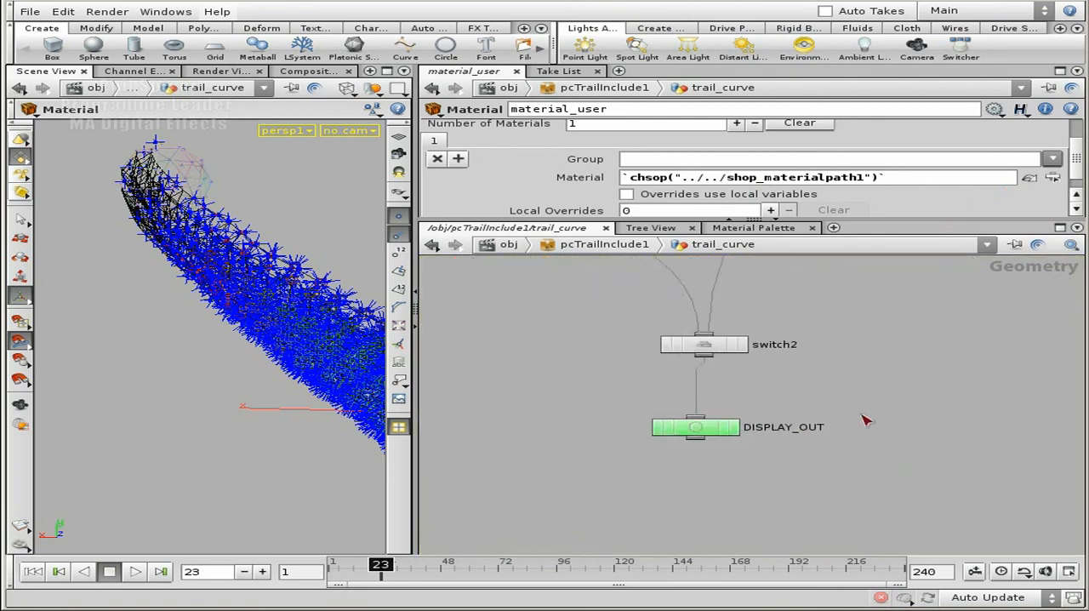
click(709, 432)
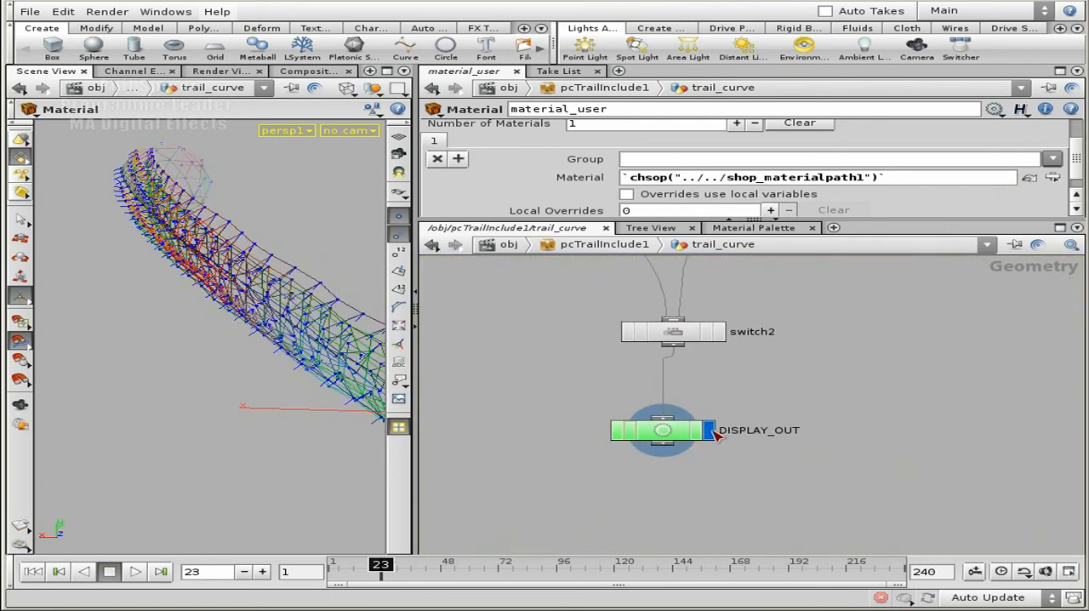
click(676, 333)
middle_drag(714, 340, 802, 393)
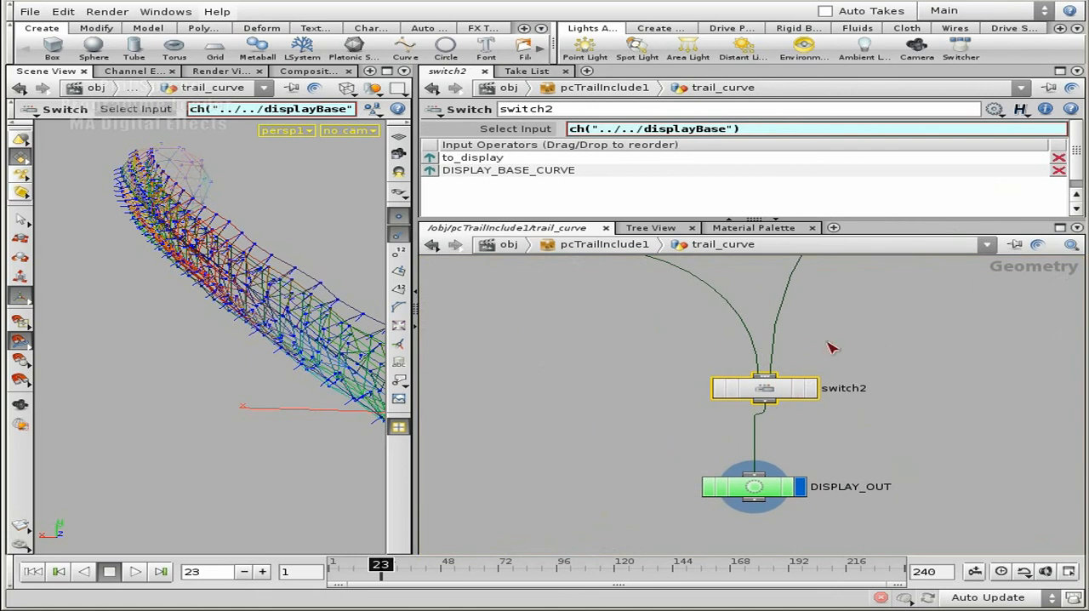
Trace switch2's second input through DISPLAY_BASE_CURVE back up the network to its source at copy1
scroll(902, 332, down, 6)
scroll(927, 353, down, 4)
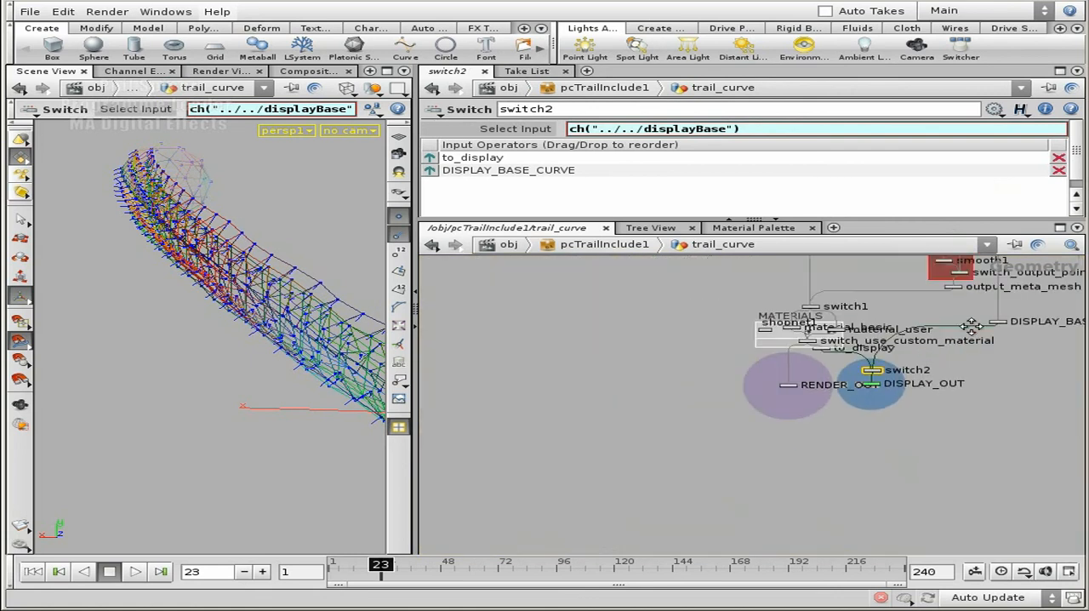
middle_drag(963, 373, 954, 466)
middle_drag(1016, 497, 916, 374)
scroll(914, 373, up, 2)
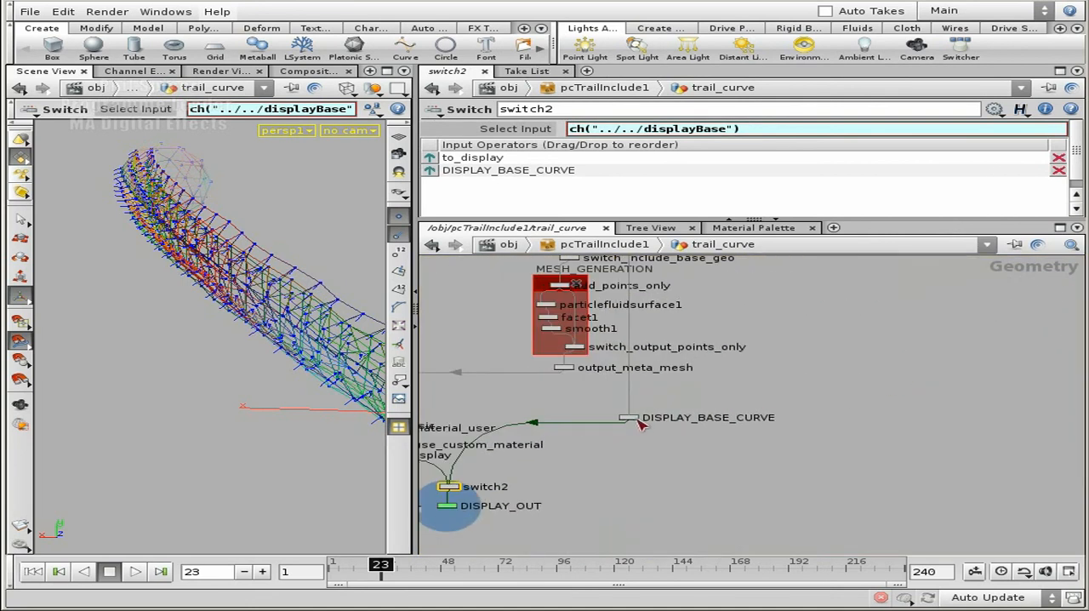
drag(629, 421, 796, 422)
scroll(904, 388, down, 5)
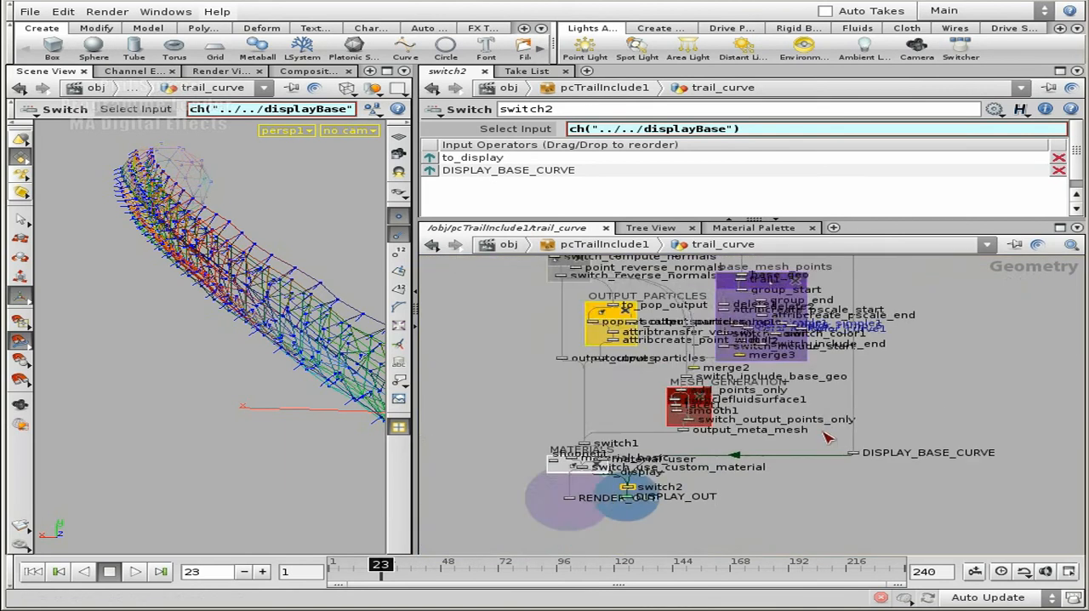
middle_drag(856, 269, 863, 435)
scroll(846, 345, up, 4)
middle_drag(851, 333, 866, 394)
middle_drag(625, 308, 1008, 372)
scroll(855, 376, up, 5)
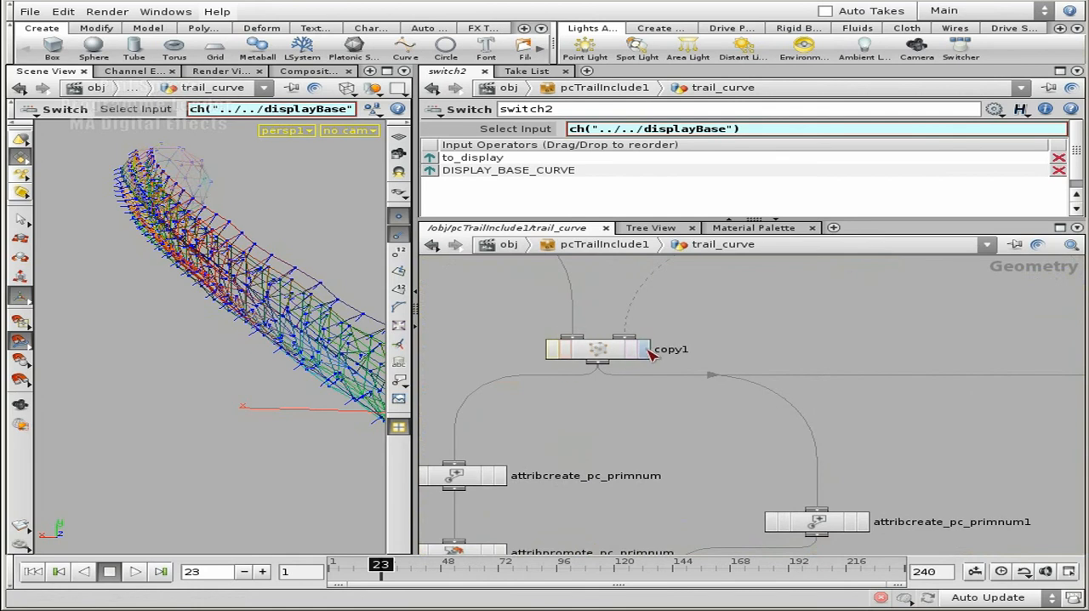
Display copy1, turn off point normals in the viewport and play the timeline backwards
click(644, 349)
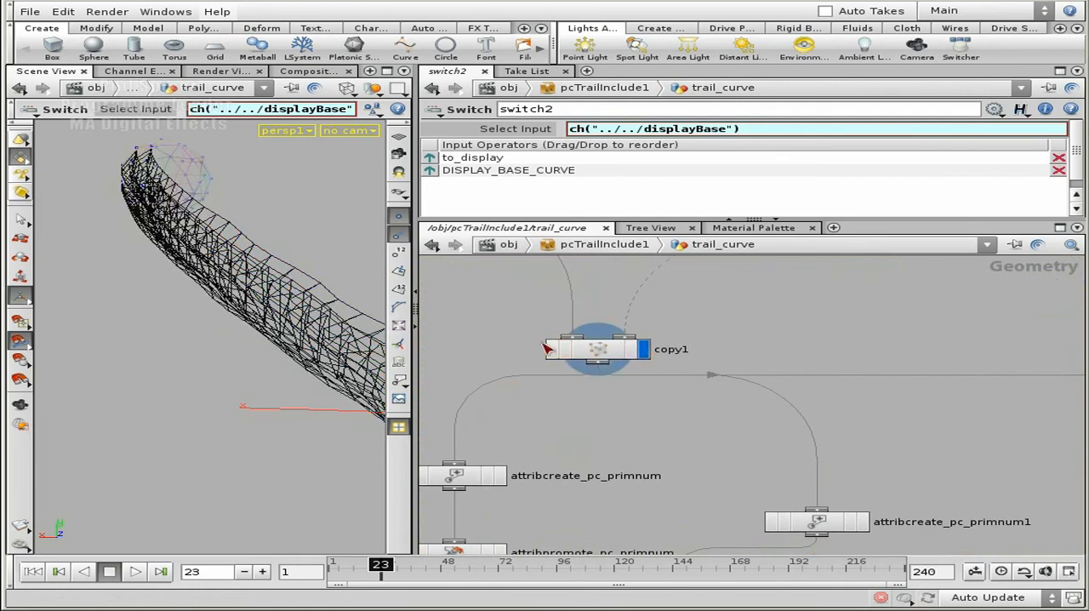
click(608, 351)
key(space)
scroll(236, 311, down, 3)
middle_drag(182, 291, 127, 267)
key(Return)
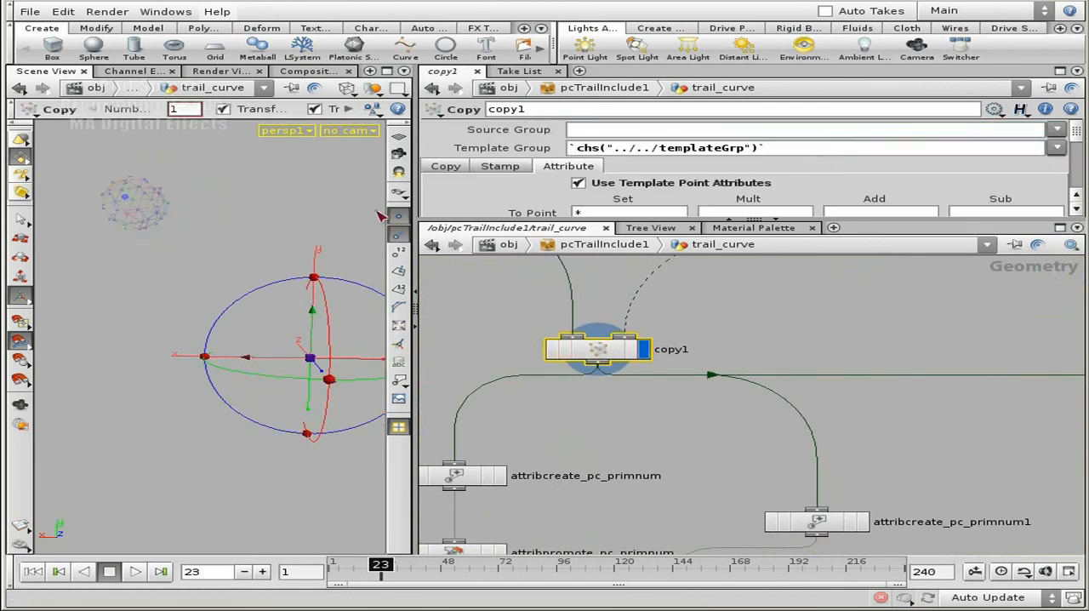
click(396, 234)
click(81, 571)
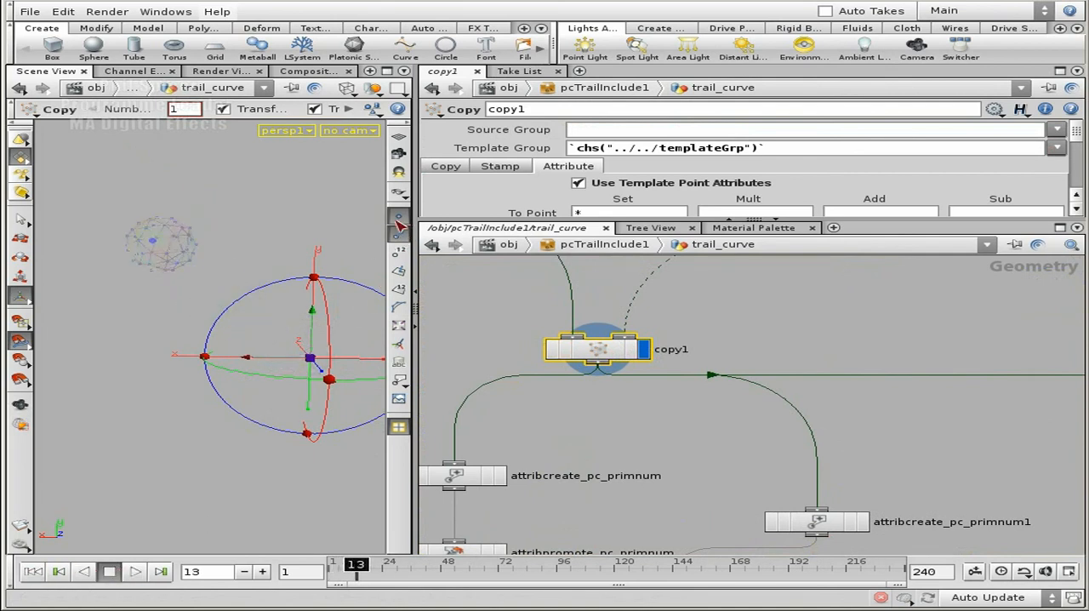
Keep copy1 selected with its input nodes in view and rewind the timeline to frame 1
click(711, 314)
click(599, 354)
middle_drag(749, 320, 785, 423)
scroll(784, 424, down, 3)
mouse_move(741, 336)
middle_down()
mouse_move(514, 434)
mouse_move(757, 350)
middle_up()
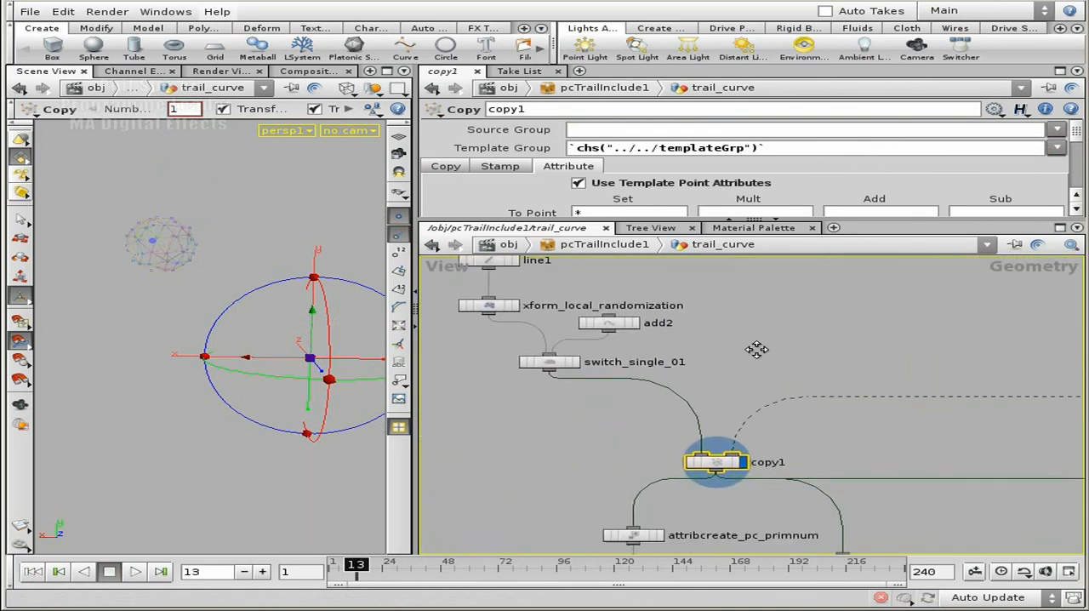
click(35, 573)
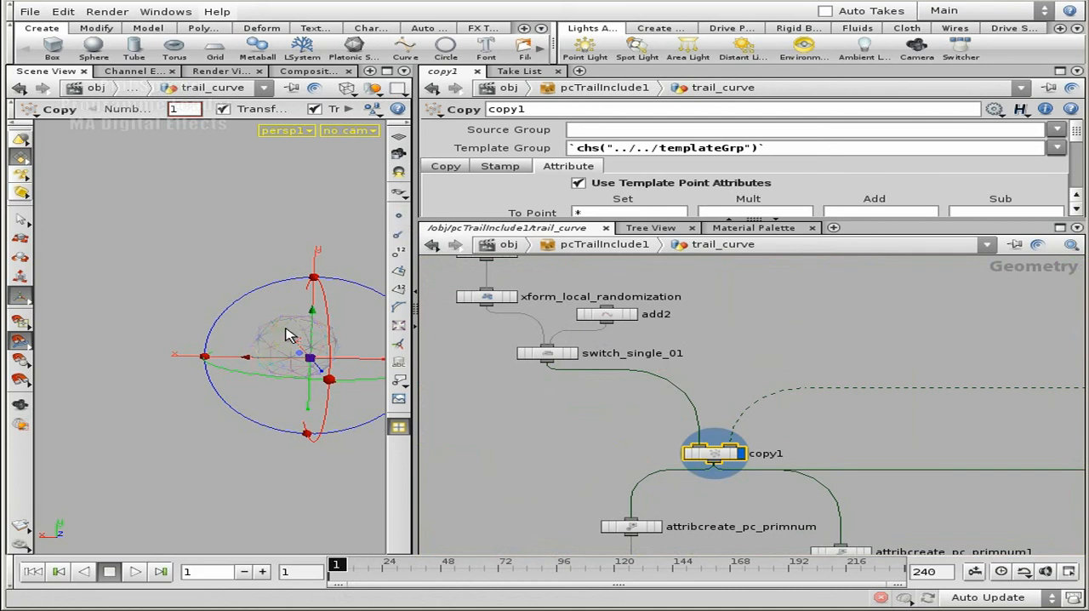
Inspect copy1's base geometry around the sphere from another angle and bring up its node info
key(Escape)
drag(224, 344, 294, 331)
right_drag(294, 331, 287, 340)
click(807, 336)
middle_drag(715, 453, 809, 494)
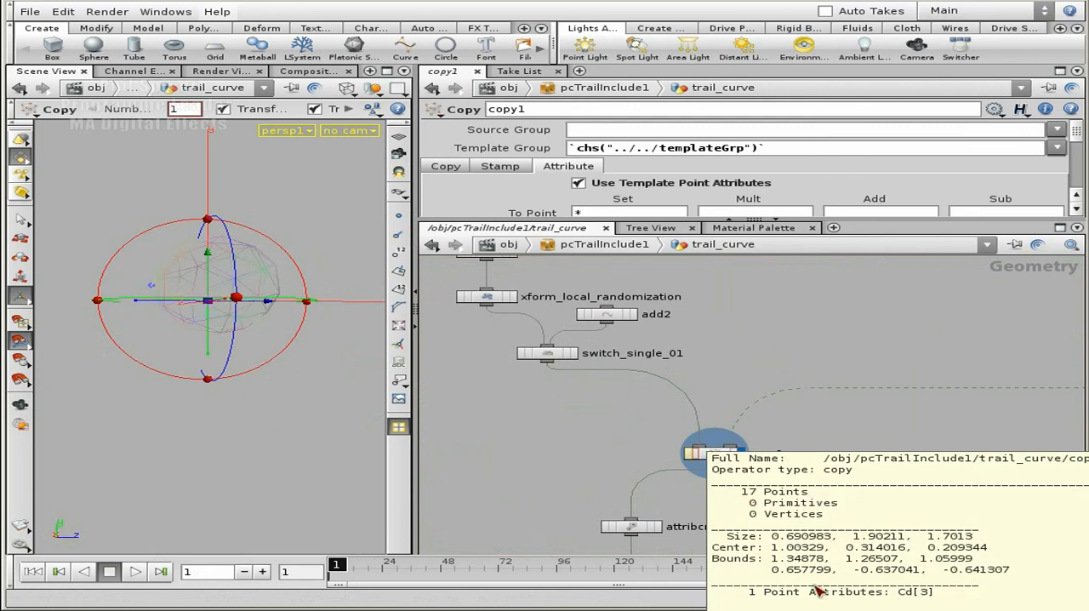
Go back down the network to switch2 and display and select DISPLAY_OUT
middle_drag(871, 433, 863, 378)
middle_drag(976, 481, 661, 343)
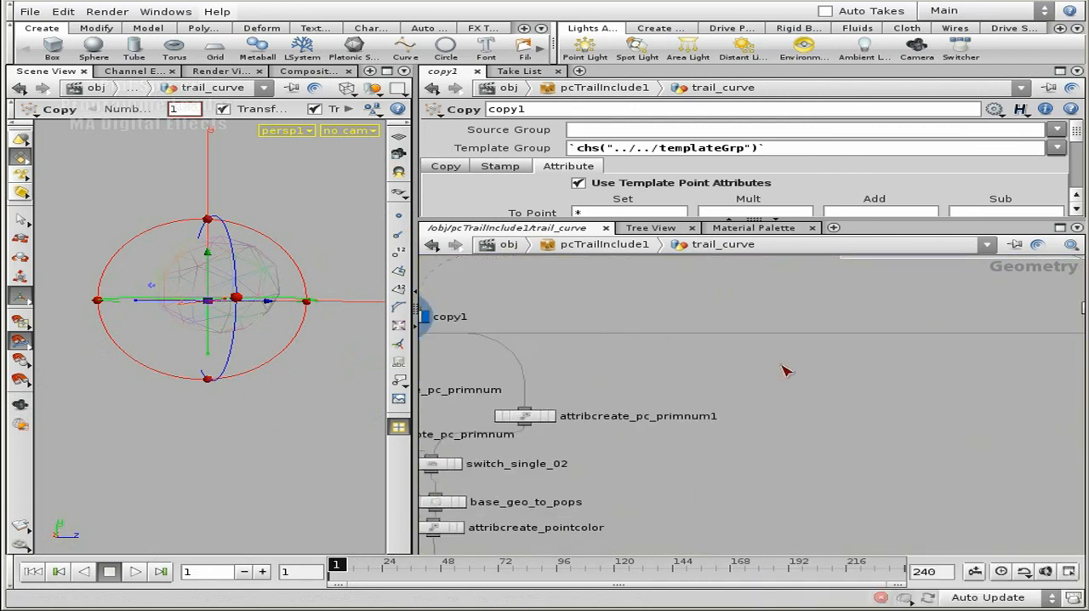
right_drag(803, 348, 928, 445)
middle_drag(928, 444, 850, 366)
mouse_move(873, 465)
middle_down()
mouse_move(869, 308)
mouse_move(893, 254)
middle_up()
middle_drag(889, 448, 855, 228)
middle_drag(726, 472, 795, 400)
scroll(798, 389, up, 10)
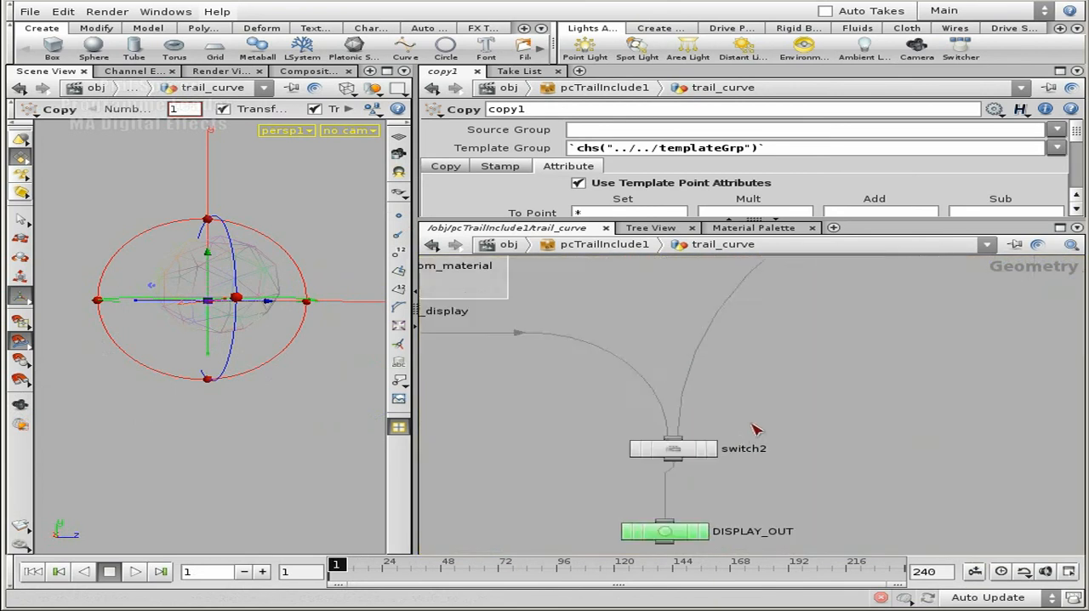
click(747, 380)
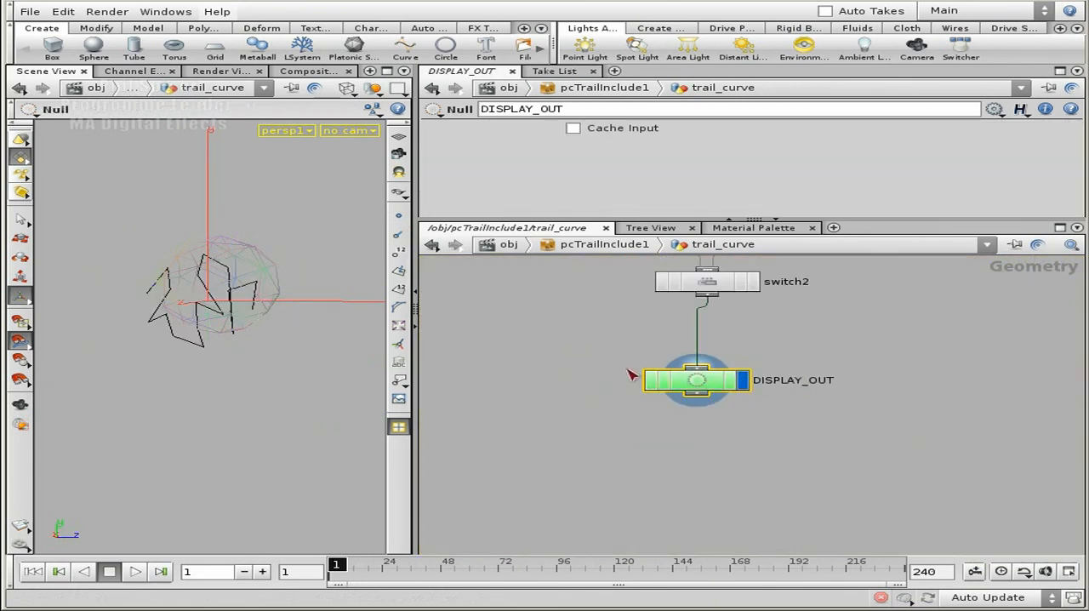
Turn on point display in the viewport, and show the evaluated value of switch2's Select Input expression
click(647, 337)
middle_drag(859, 335, 875, 373)
drag(243, 281, 281, 332)
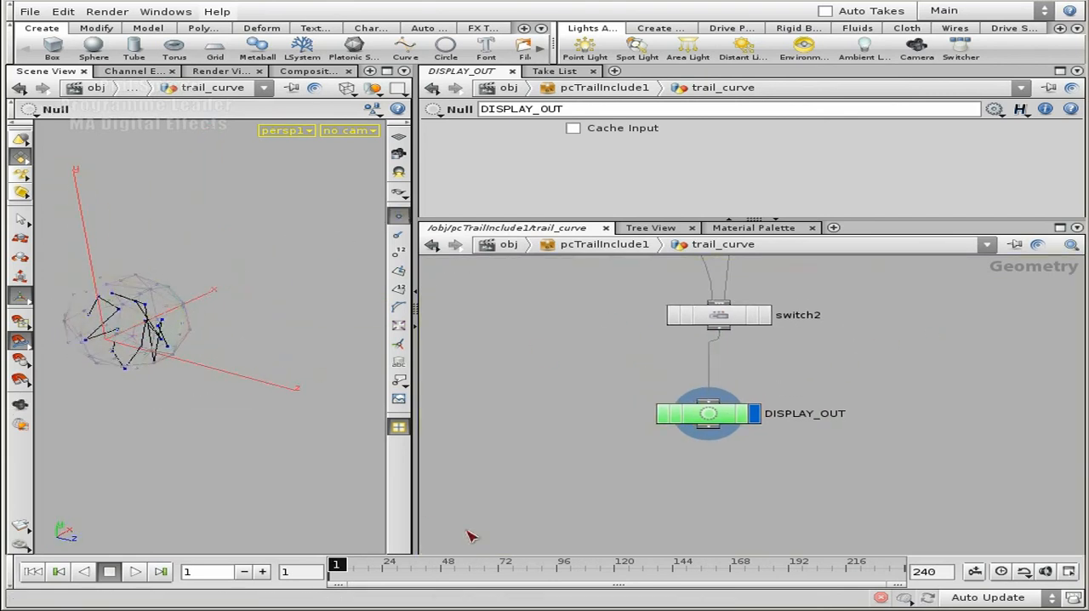
click(719, 315)
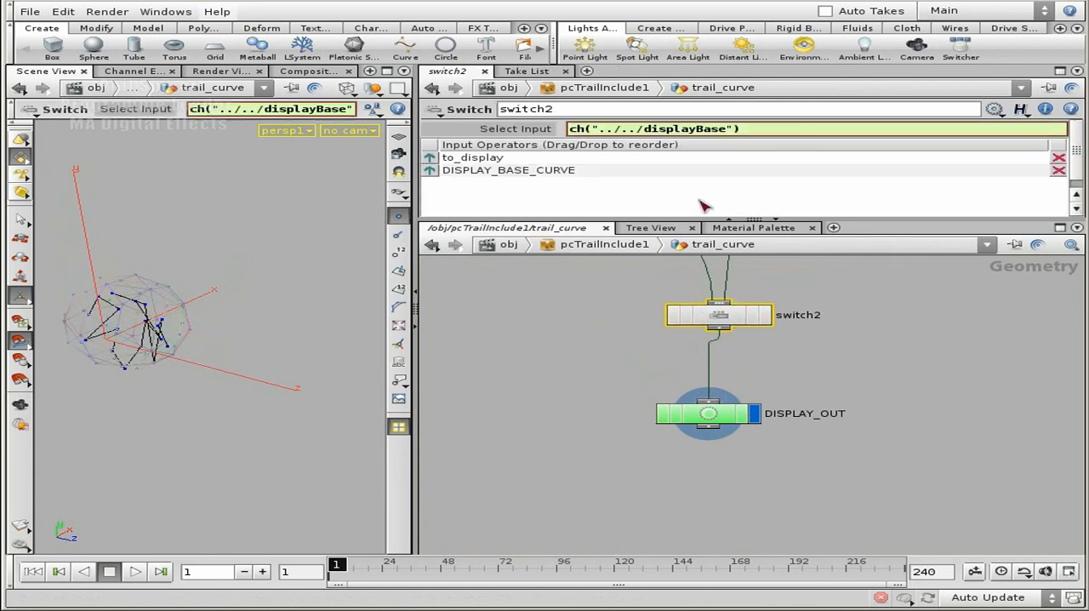
click(515, 132)
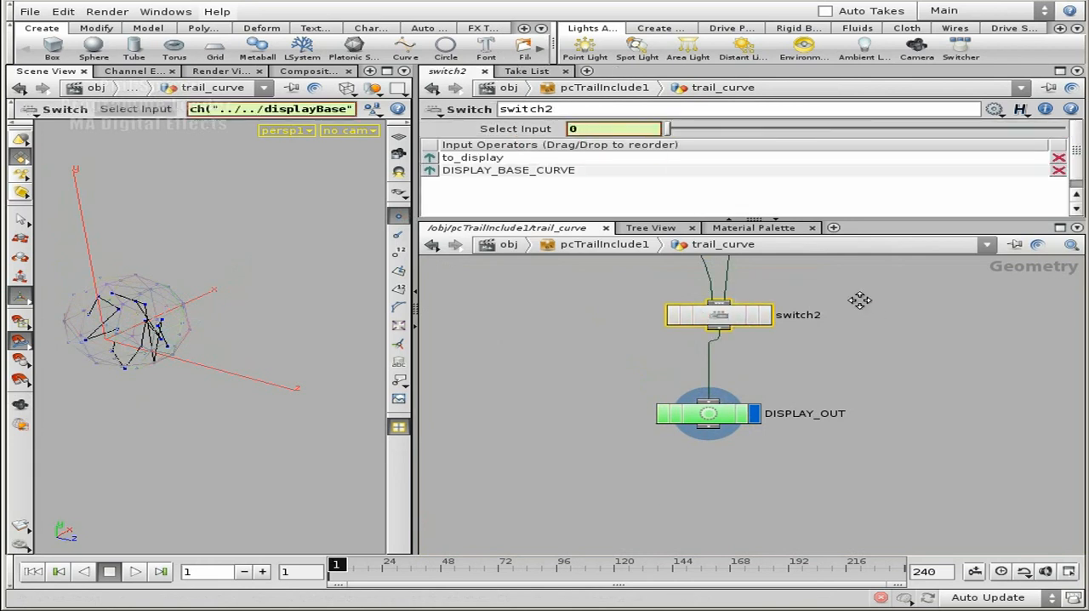
Follow switch2's second input to DISPLAY_BASE_CURVE and display and select that null
middle_drag(862, 306, 848, 466)
middle_drag(908, 400, 686, 468)
middle_drag(849, 437, 430, 430)
middle_drag(883, 431, 633, 428)
middle_drag(861, 404, 754, 386)
click(755, 373)
click(719, 374)
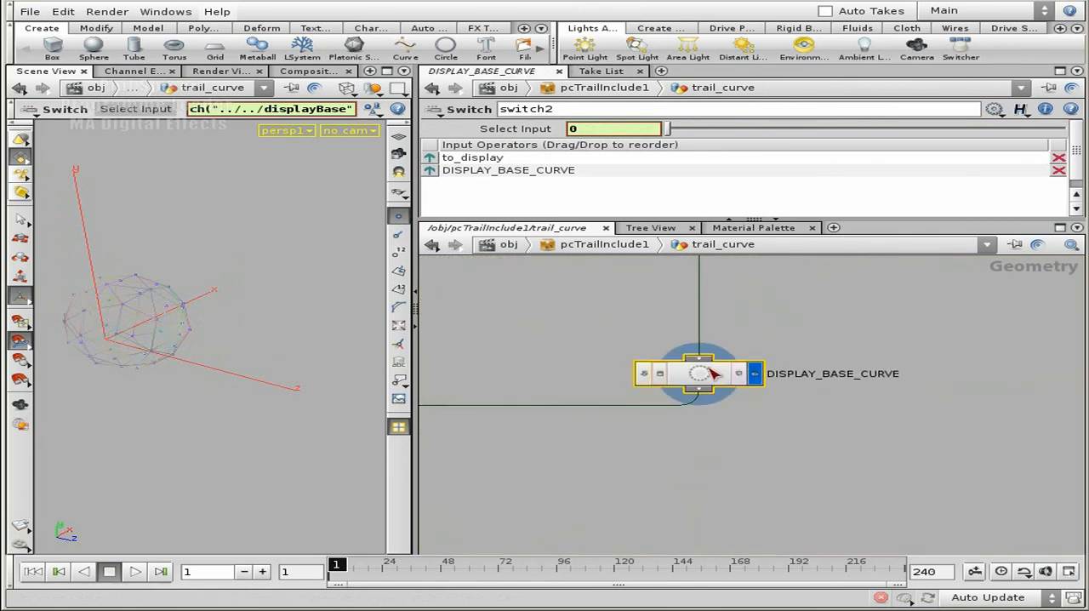
Follow the wire from DISPLAY_BASE_CURVE back to switch2 and make DISPLAY_OUT the displayed and selected node
middle_drag(501, 351, 882, 382)
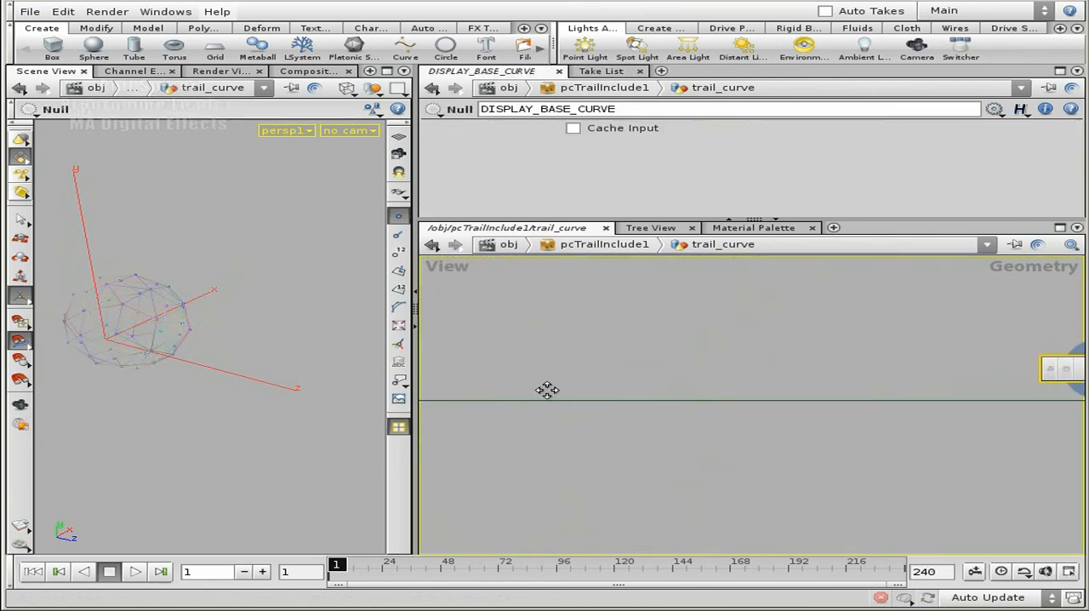
middle_drag(566, 393, 919, 287)
middle_drag(728, 396, 970, 336)
middle_drag(639, 352, 1000, 402)
alt+middle_drag(143, 349, 880, 423)
middle_drag(790, 397, 803, 441)
middle_drag(546, 438, 963, 389)
middle_drag(585, 385, 757, 422)
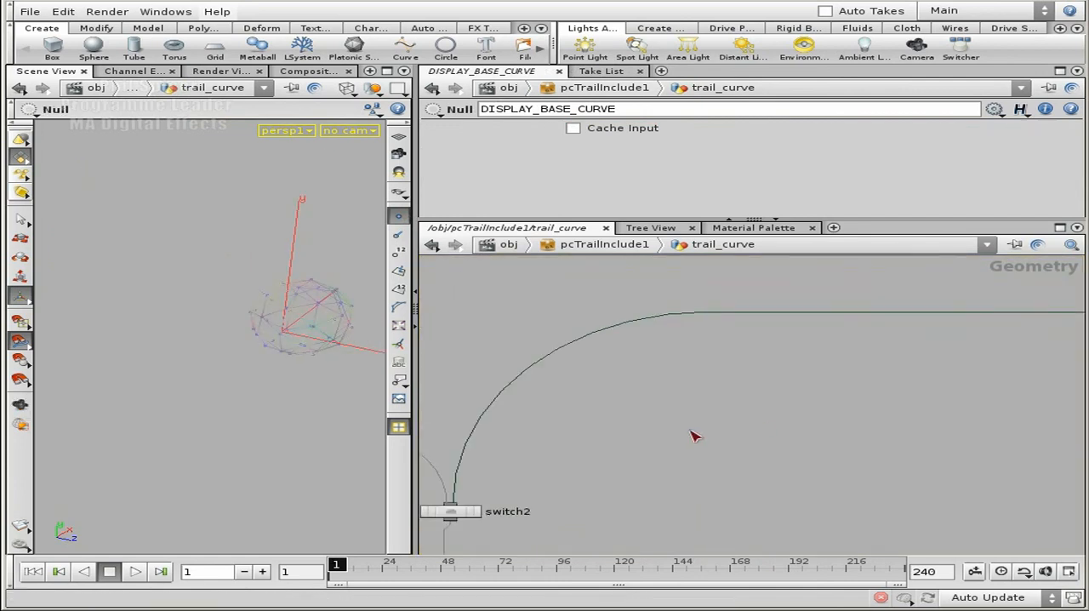
middle_drag(538, 545, 783, 408)
click(719, 404)
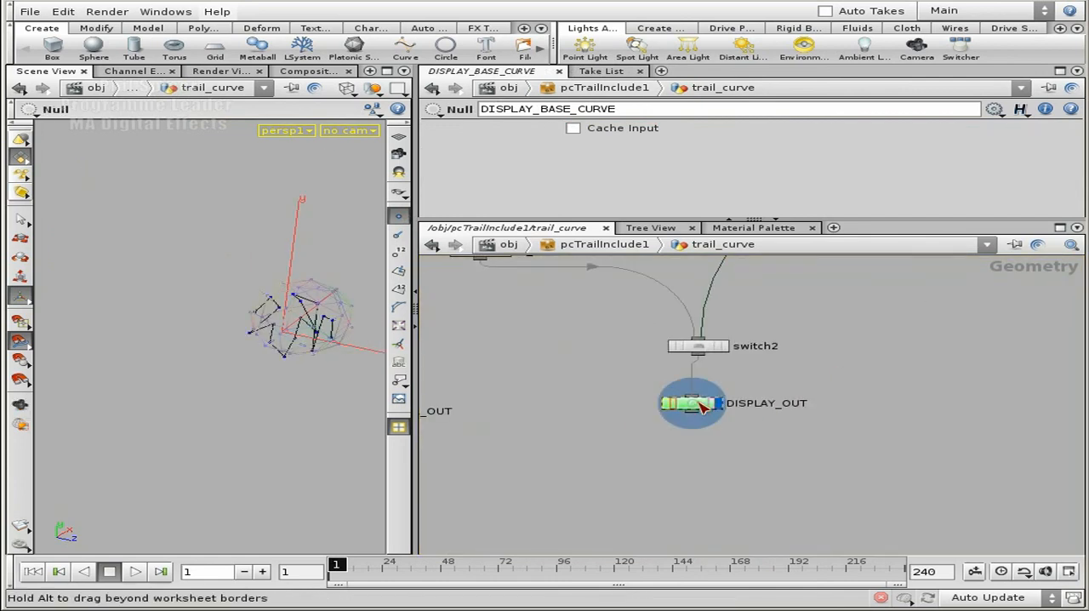
click(702, 407)
Examine the trail_curve network upstream to its INPUT_GEO, SORTING and SCATTERING groups
middle_drag(843, 326, 887, 419)
scroll(863, 409, down, 3)
middle_drag(918, 360, 690, 407)
scroll(767, 384, down, 5)
middle_drag(954, 343, 876, 441)
middle_drag(952, 375, 952, 465)
scroll(953, 467, down, 5)
middle_drag(985, 318, 954, 414)
middle_drag(937, 339, 830, 492)
middle_drag(816, 373, 846, 511)
scroll(799, 401, up, 2)
middle_drag(798, 402, 931, 361)
scroll(934, 366, up, 2)
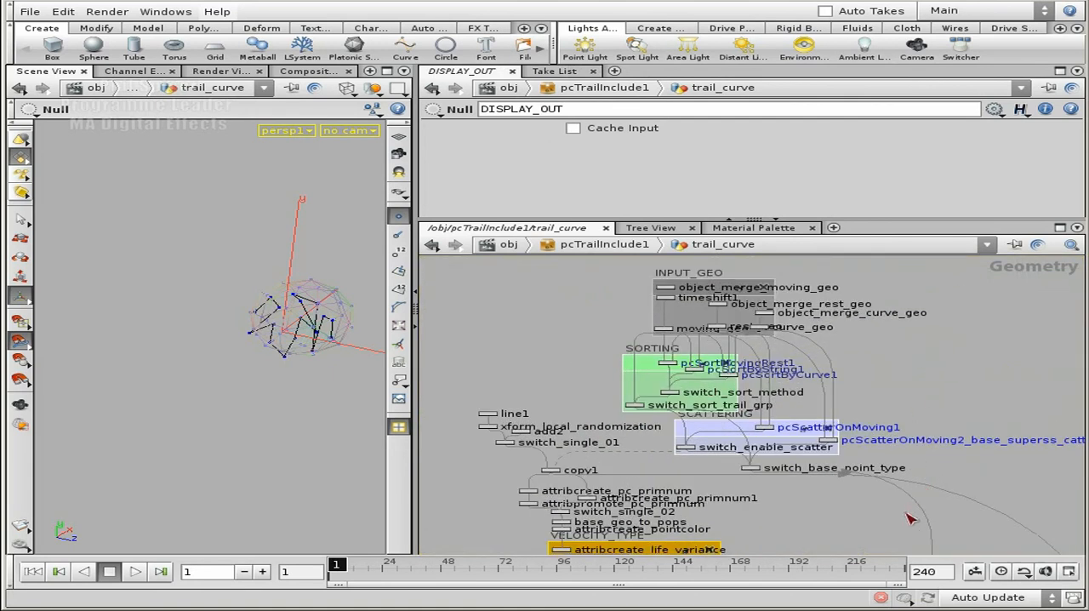
middle_drag(913, 511, 914, 451)
scroll(874, 457, up, 5)
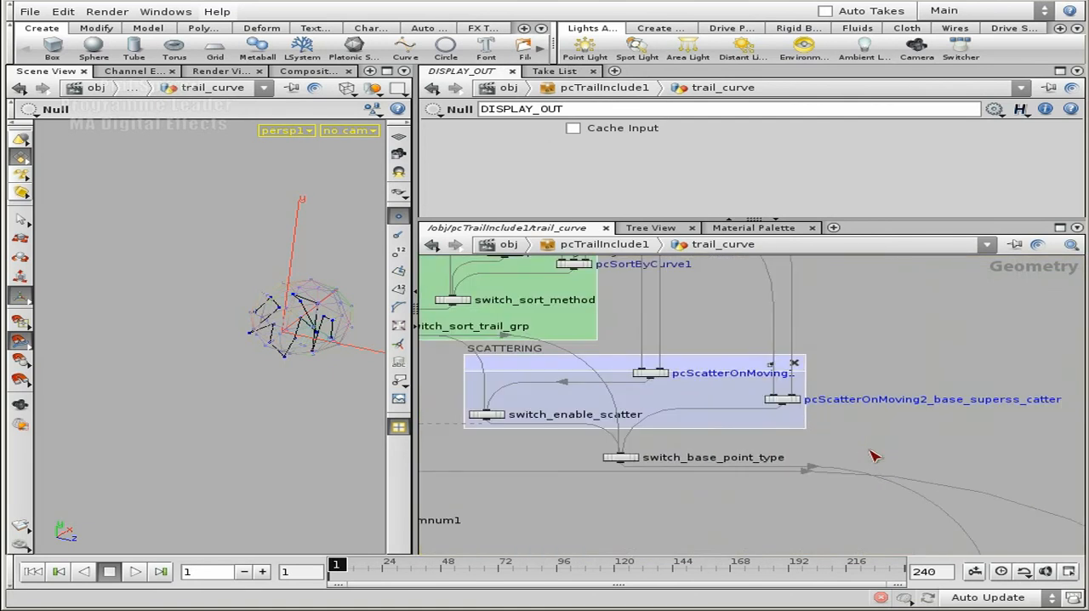
Leave trail_curve and pcTrailInclude1 to the obj level and enlarge the parameter area
middle_drag(745, 487, 883, 435)
key(u)
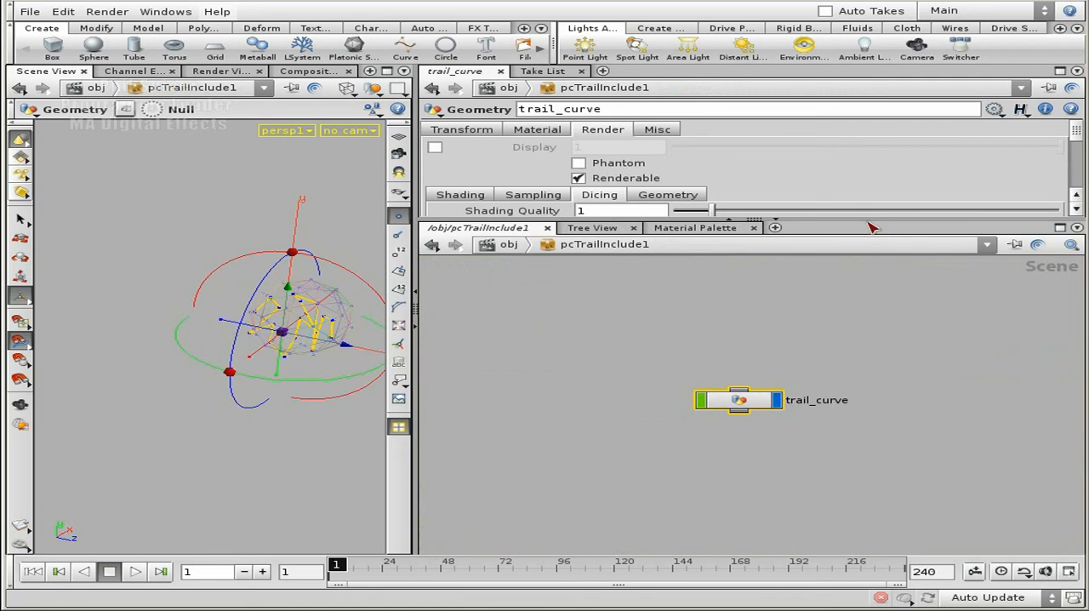
drag(872, 227, 840, 308)
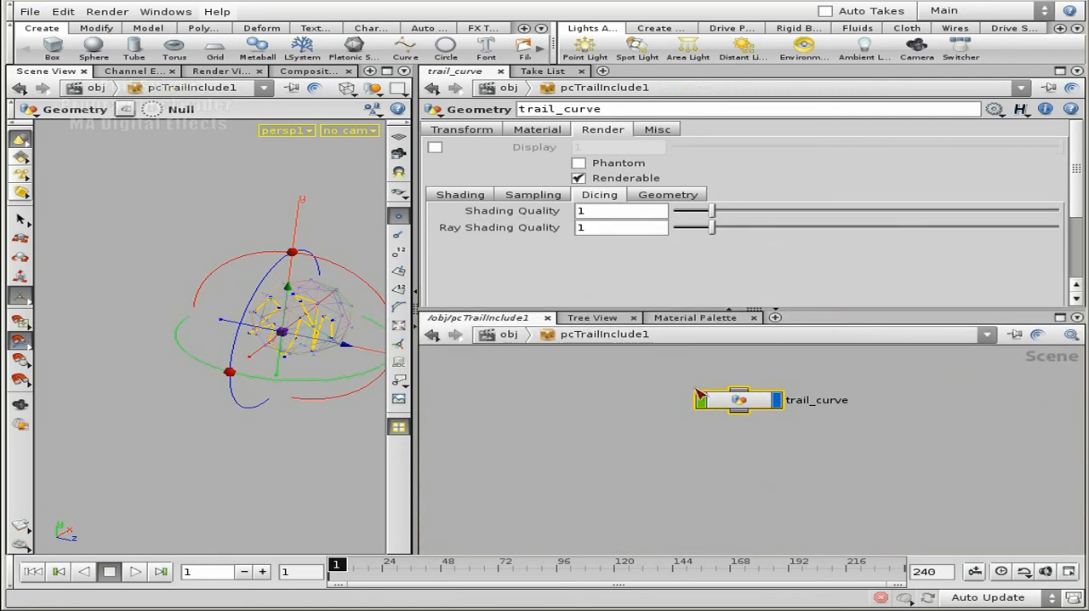
key(u)
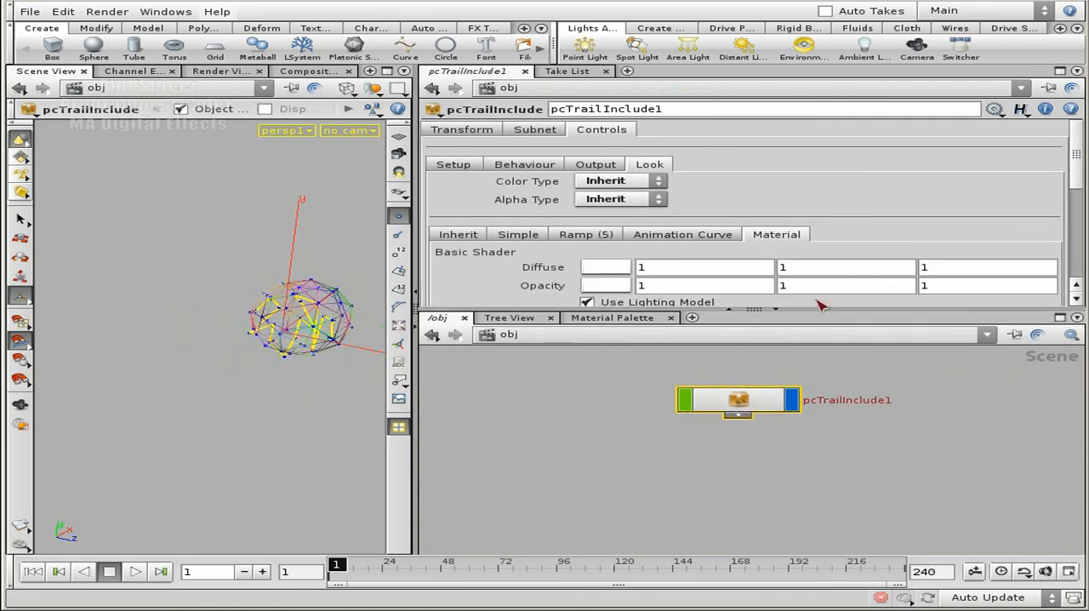
Enable Sort Source Group Points in pcTrailInclude1's Setup controls
mouse_move(1078, 172)
mouse_down()
mouse_move(1078, 194)
mouse_move(1080, 181)
mouse_up()
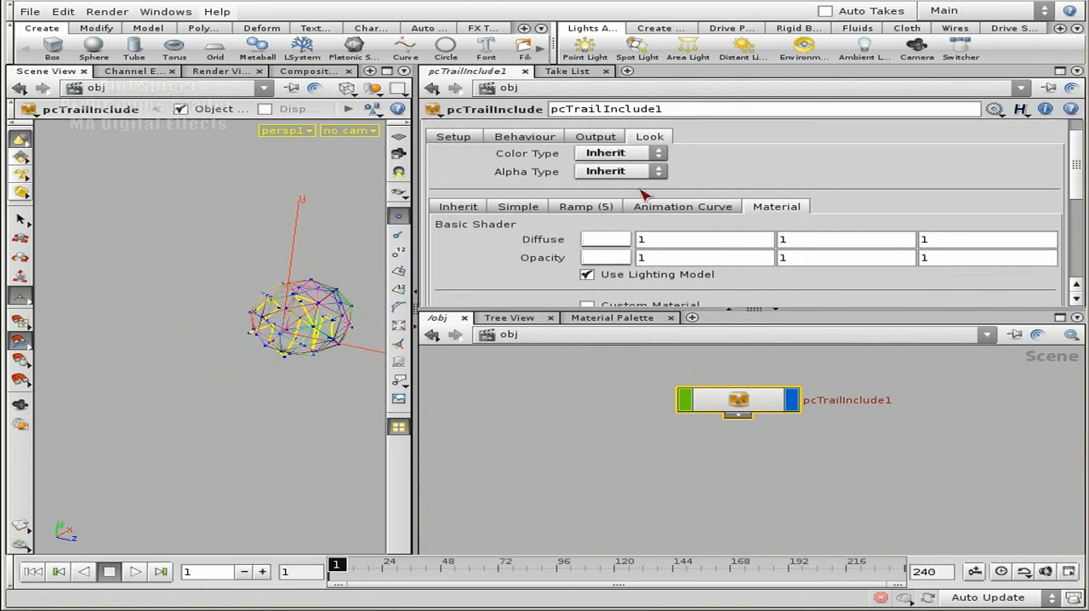
click(452, 138)
drag(1079, 181, 1065, 210)
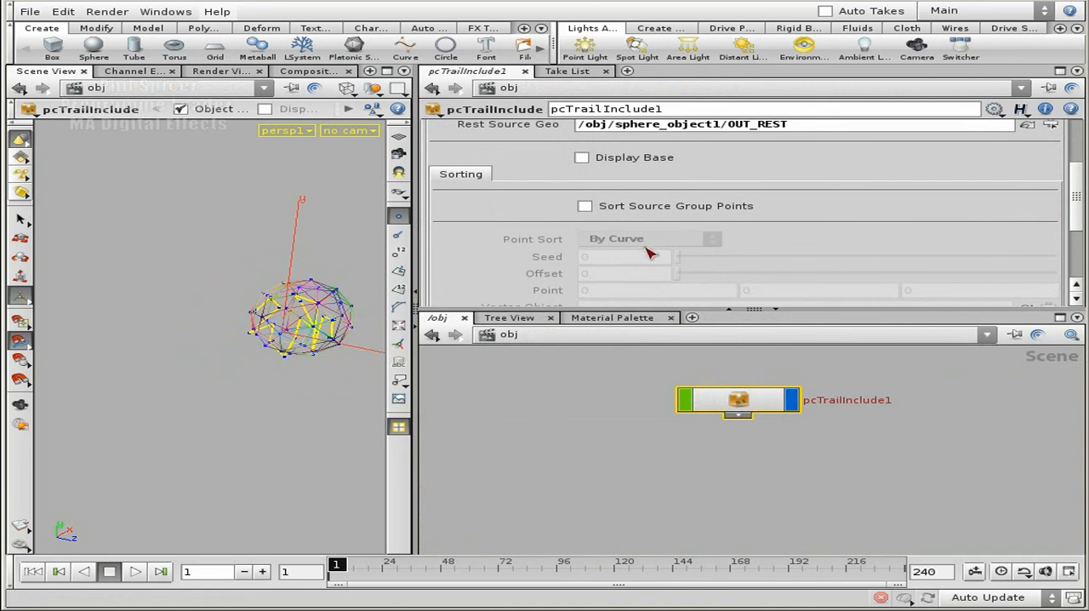
click(585, 207)
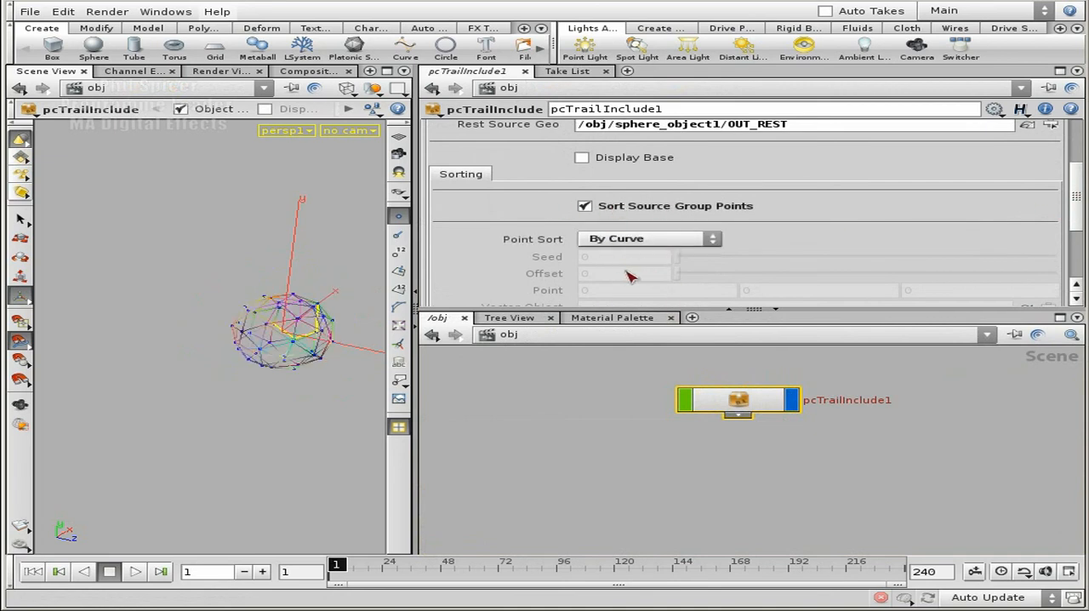
click(618, 210)
Try Point Sort set to By x on pcTrailInclude1, and set it back to By Curve
drag(888, 312, 889, 403)
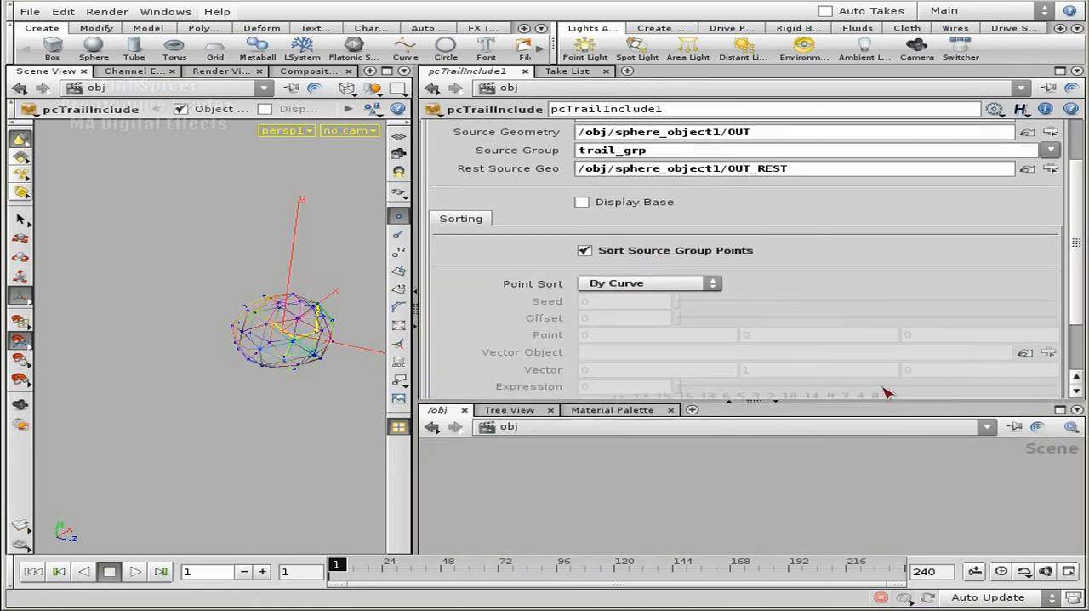
scroll(1044, 274, down, 4)
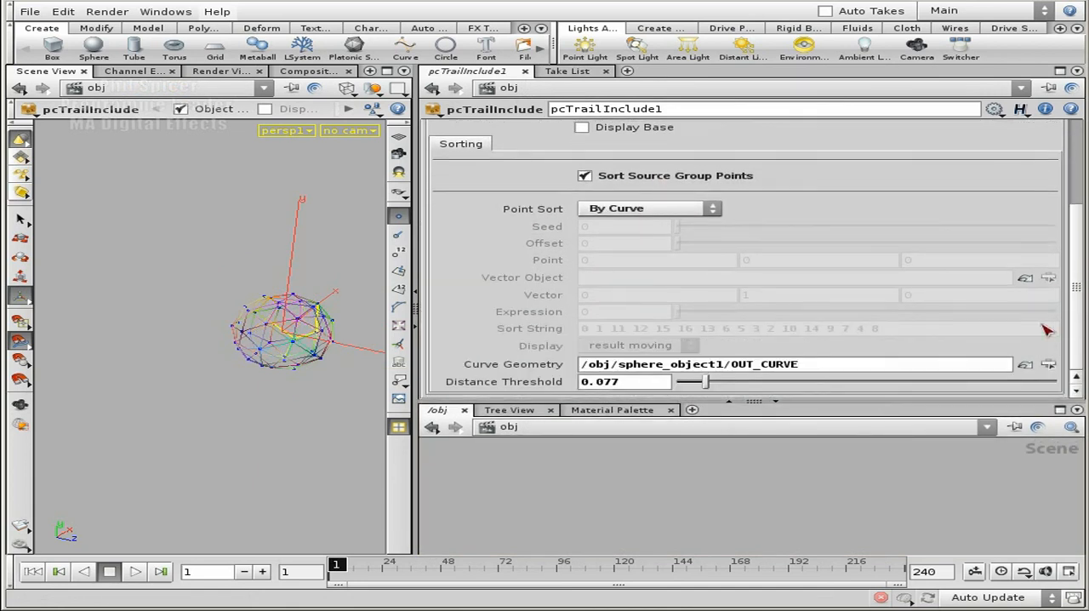
click(649, 208)
click(659, 252)
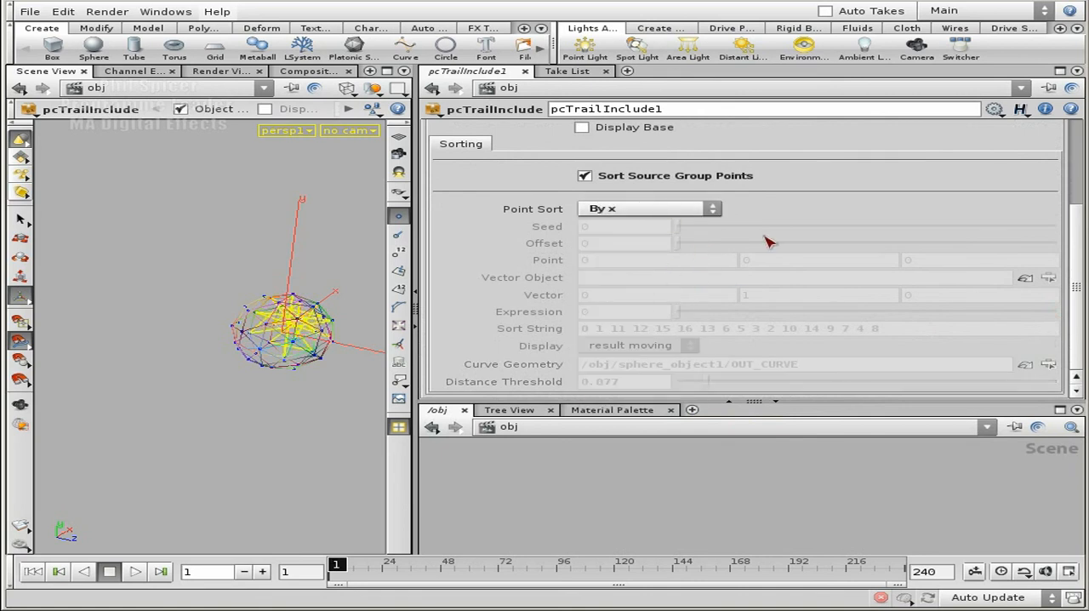
click(713, 210)
click(642, 398)
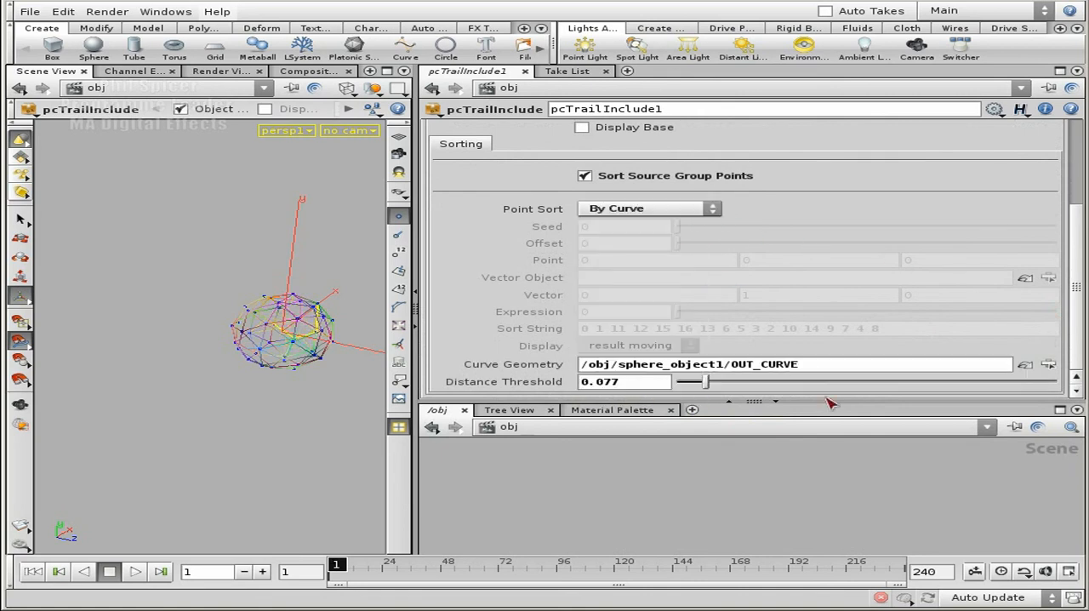
Enlarge the network area to bring the obj nodes into view and go inside sphere_object1
scroll(1077, 279, up, 6)
click(767, 489)
middle_drag(713, 465, 793, 535)
middle_drag(939, 517, 848, 523)
drag(800, 400, 800, 309)
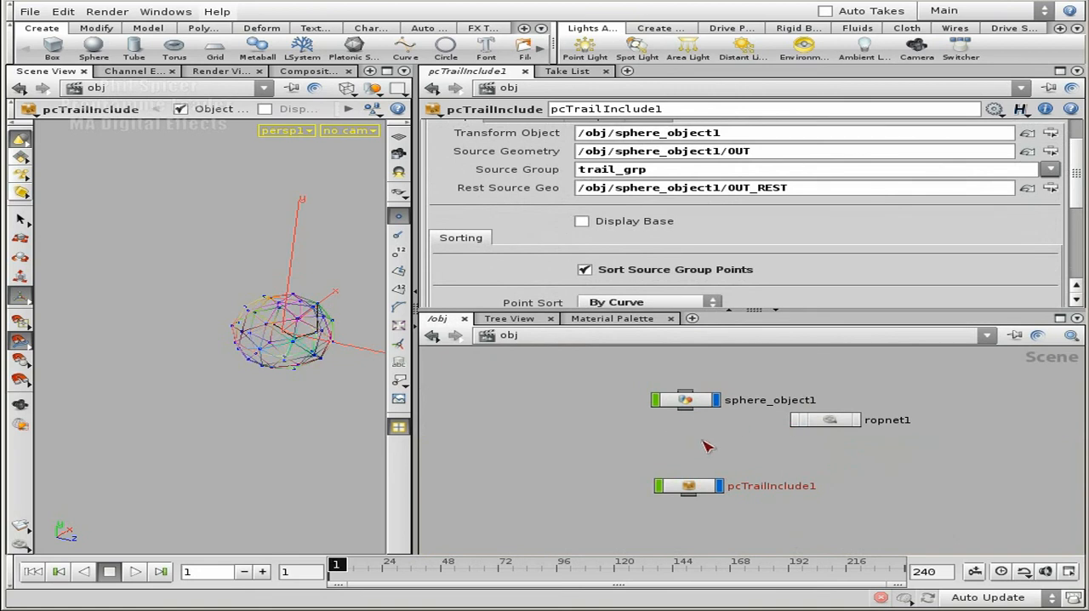
middle_drag(685, 453, 637, 440)
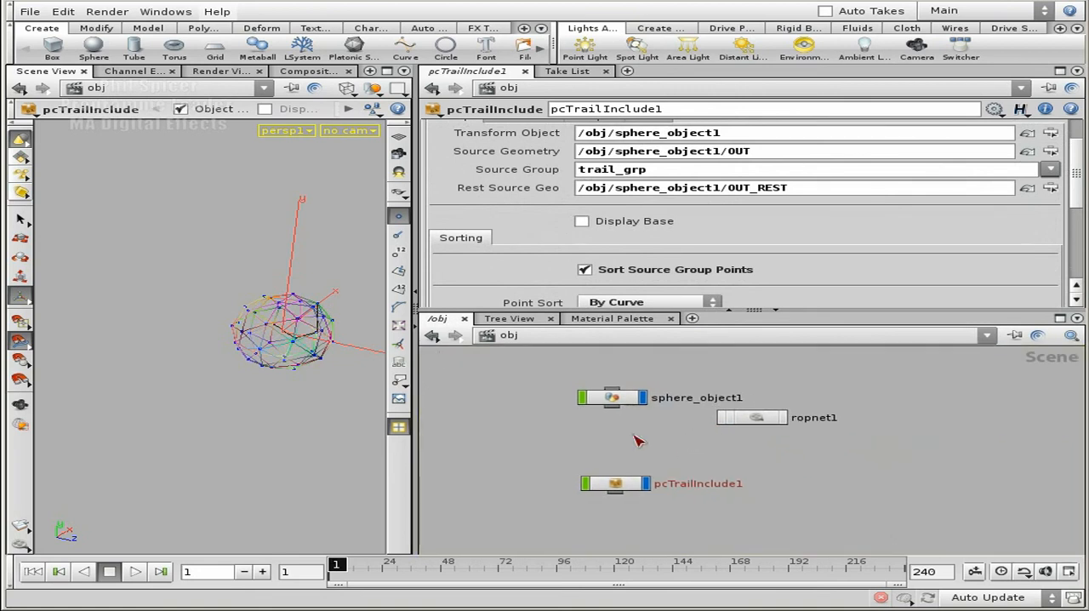
double_click(616, 396)
Add a pcScatterOnMoving digital asset to sphere_object1 and place it near the OUT null
middle_drag(853, 412, 782, 435)
key(Tab)
mouse_move(811, 449)
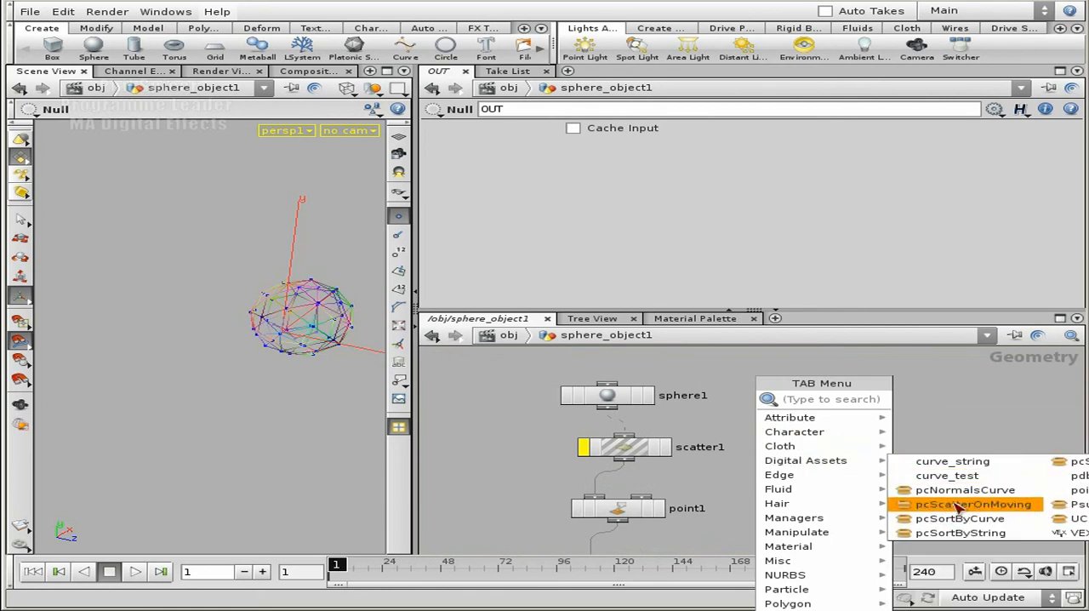
click(959, 508)
click(834, 465)
middle_drag(911, 475, 931, 341)
scroll(741, 426, down, 3)
drag(813, 371, 595, 549)
middle_drag(588, 492, 638, 361)
scroll(644, 378, up, 3)
middle_drag(663, 403, 659, 443)
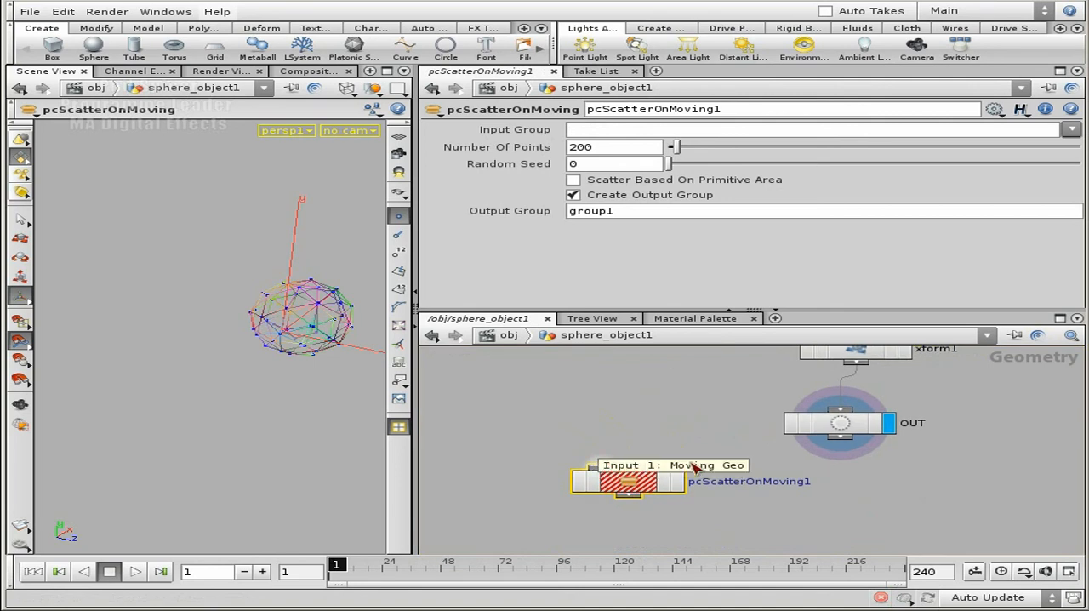
Connect OUT to the first input and OUT_REST to the second input of pcScatterOnMoving1
scroll(682, 420, down, 2)
click(626, 450)
middle_drag(684, 412, 682, 445)
click(680, 389)
click(659, 485)
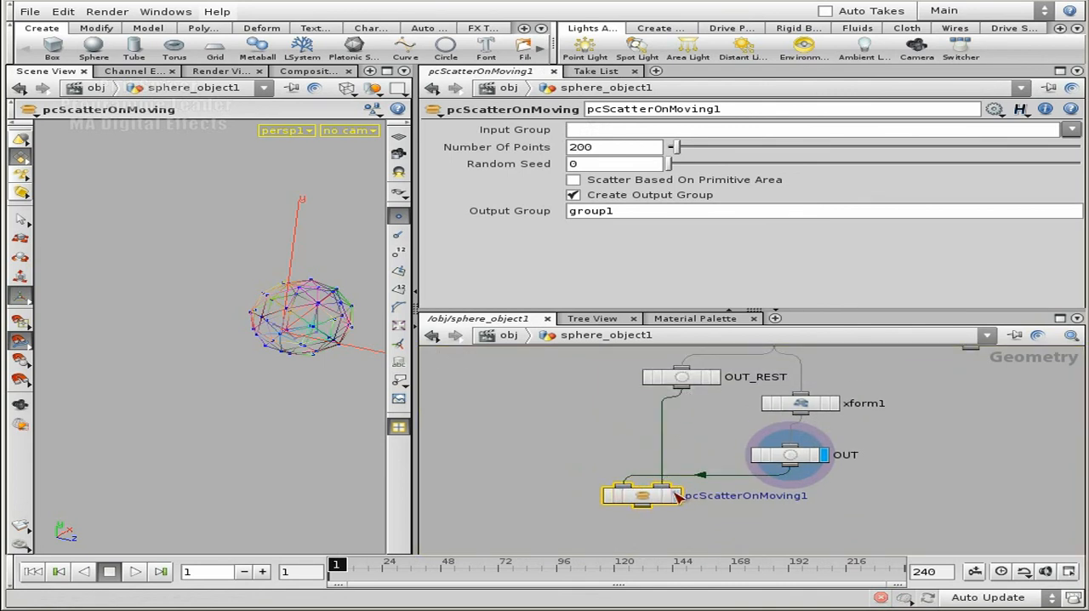
Display pcScatterOnMoving1 with Number Of Points at 775 and Random Seed at 2, with the timeline moved to frame 4
click(676, 495)
drag(690, 155, 713, 155)
mouse_move(337, 572)
mouse_down()
mouse_move(360, 572)
mouse_move(336, 576)
mouse_up()
drag(712, 147, 754, 164)
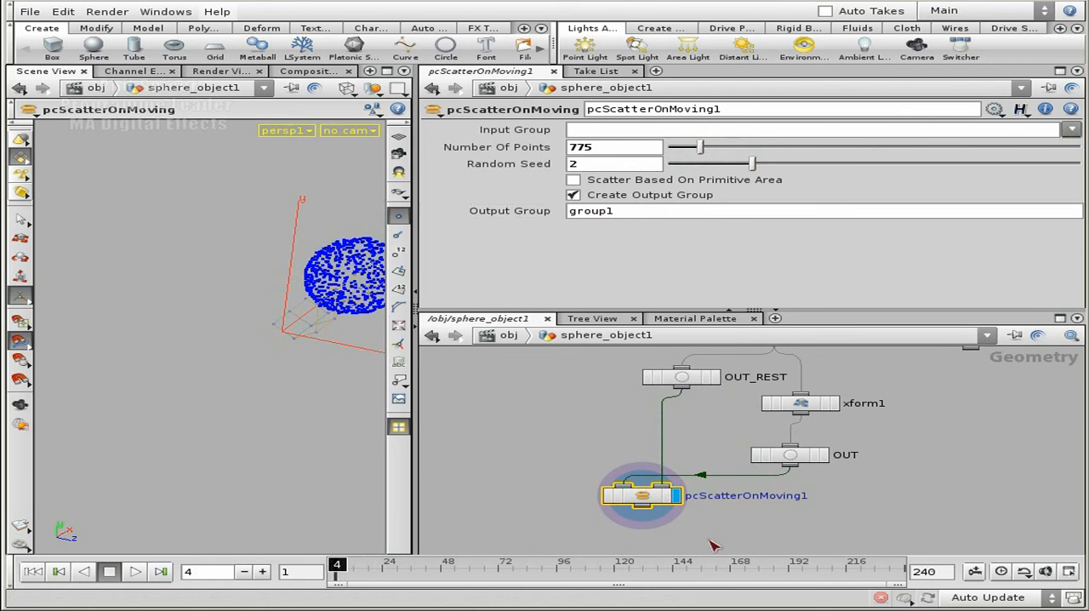
Delete pcScatterOnMoving1 and go back up to the obj level
scroll(706, 536, up, 3)
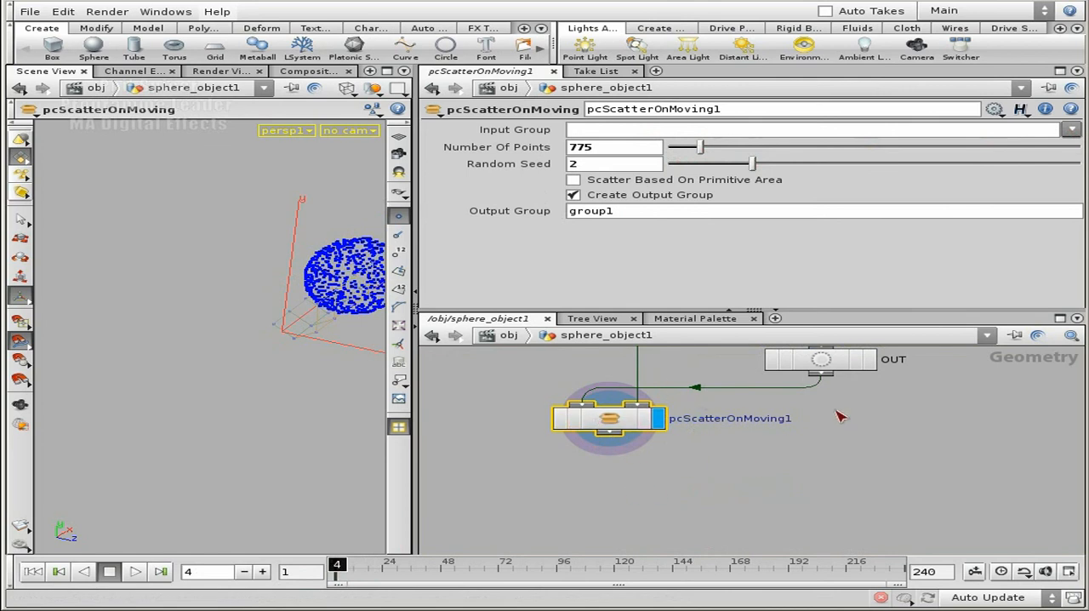
middle_drag(836, 412, 834, 479)
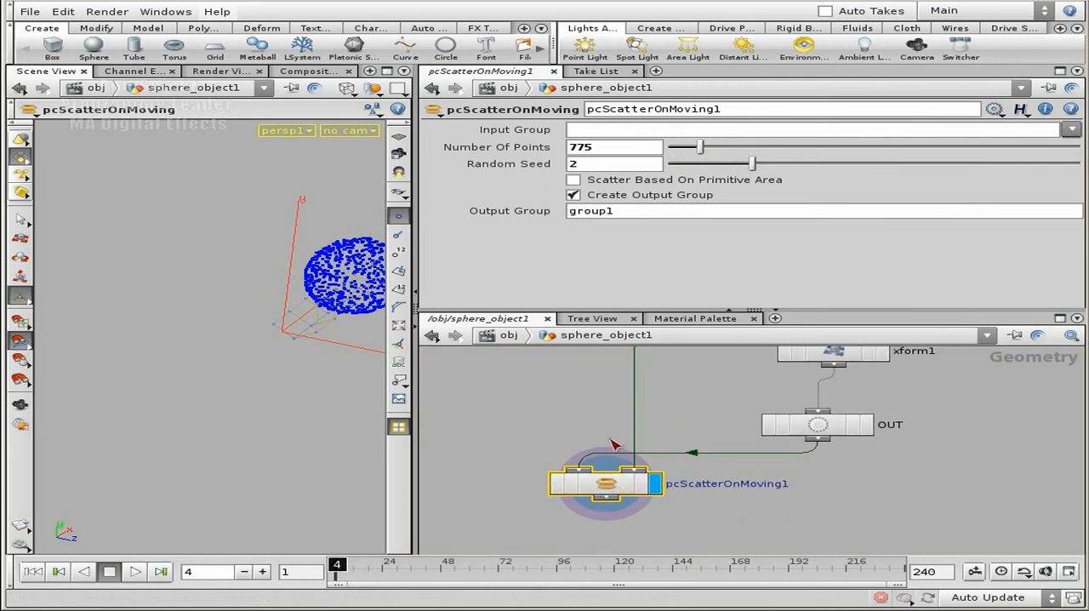
key(Delete)
key(u)
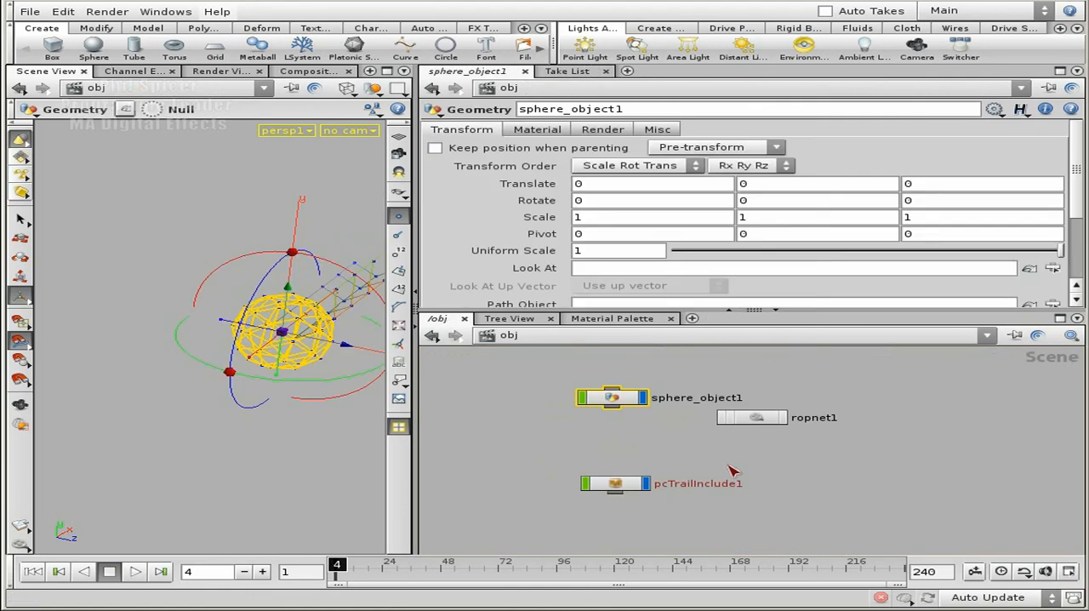
Select pcTrailInclude1 and bring its Controls into view in an enlarged parameter area
click(617, 485)
middle_drag(689, 480, 744, 443)
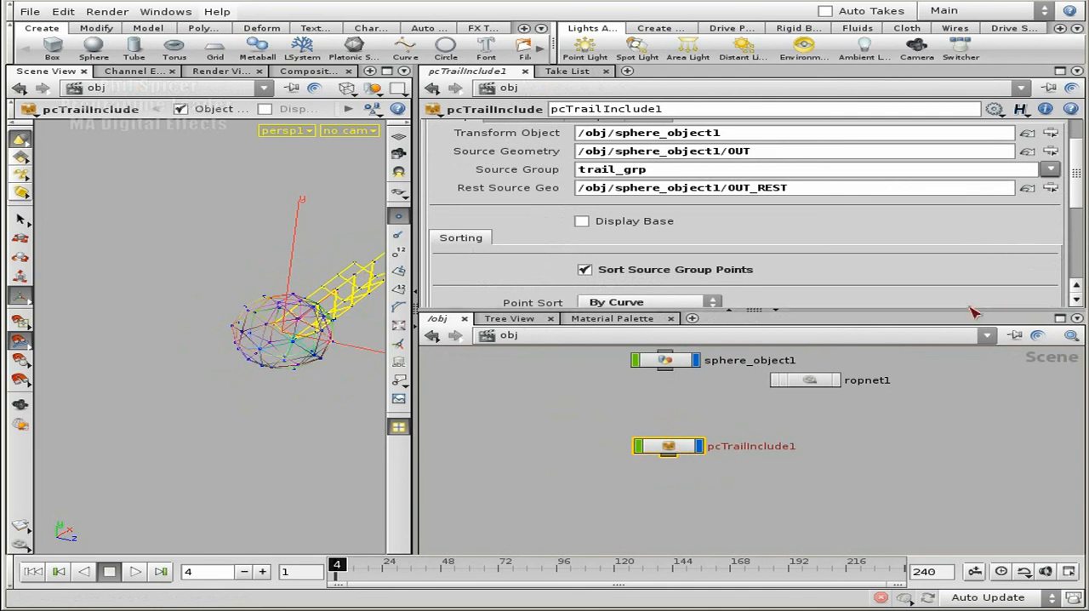
drag(732, 310, 729, 340)
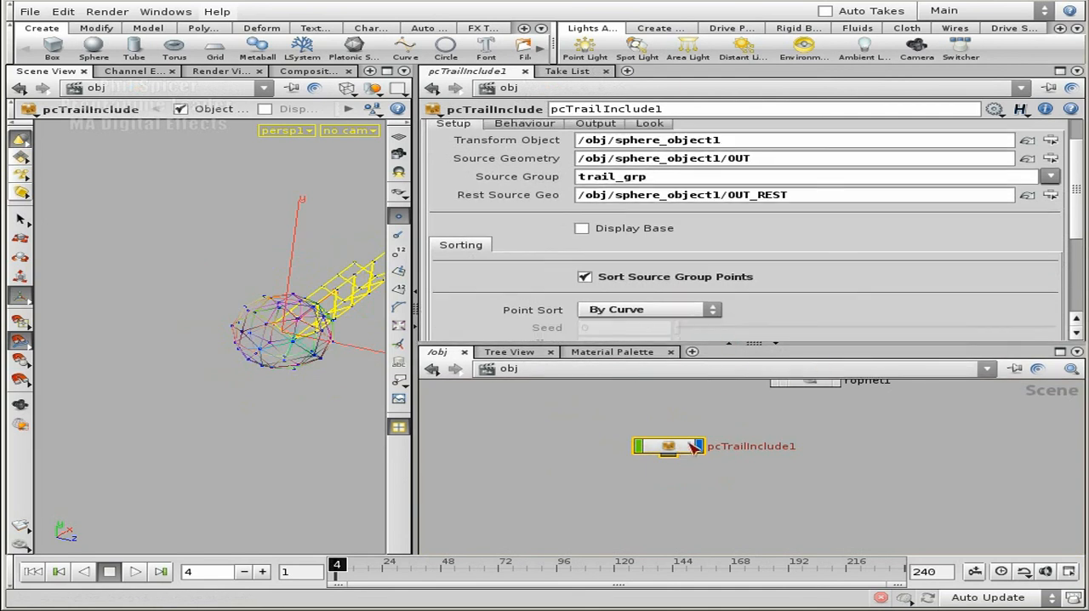
scroll(1079, 223, up, 2)
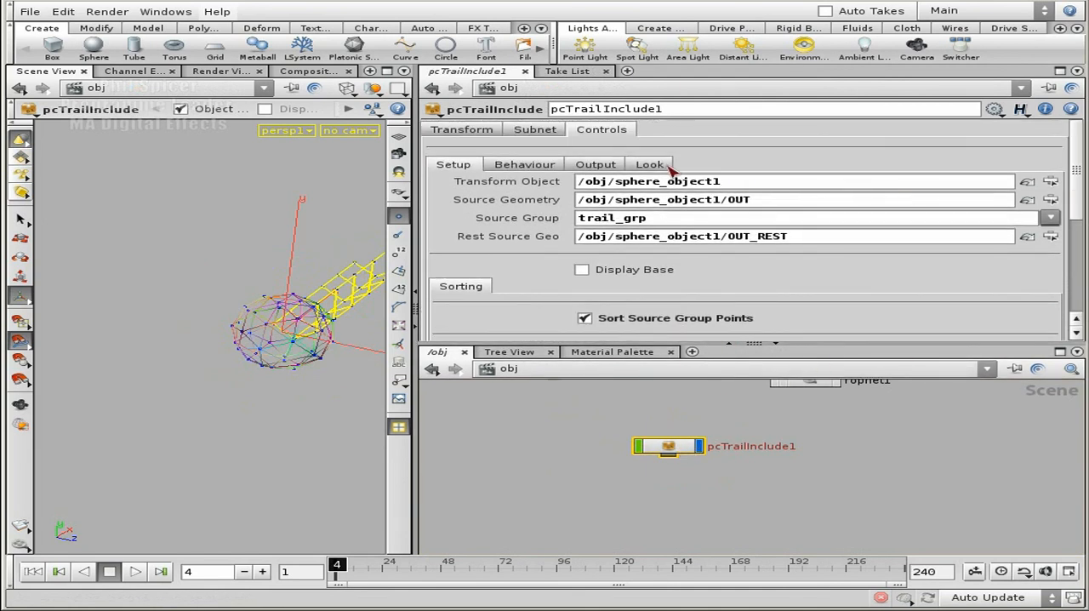
Review pcTrailInclude1's Look settings, including Simple and Ramp (5), and its Behaviour Wind Forces settings
click(608, 164)
click(650, 164)
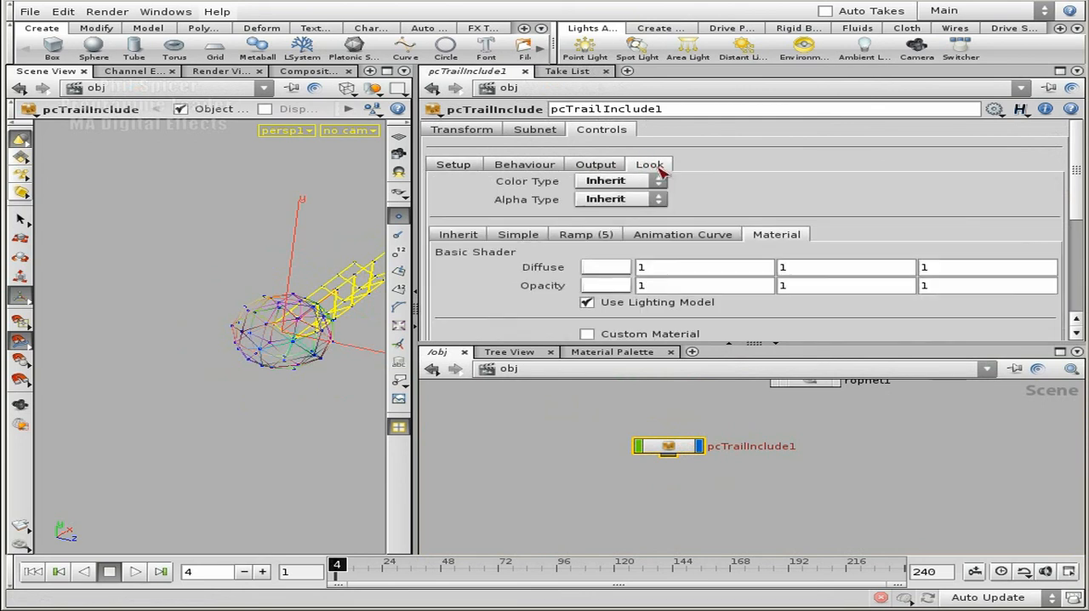
click(518, 235)
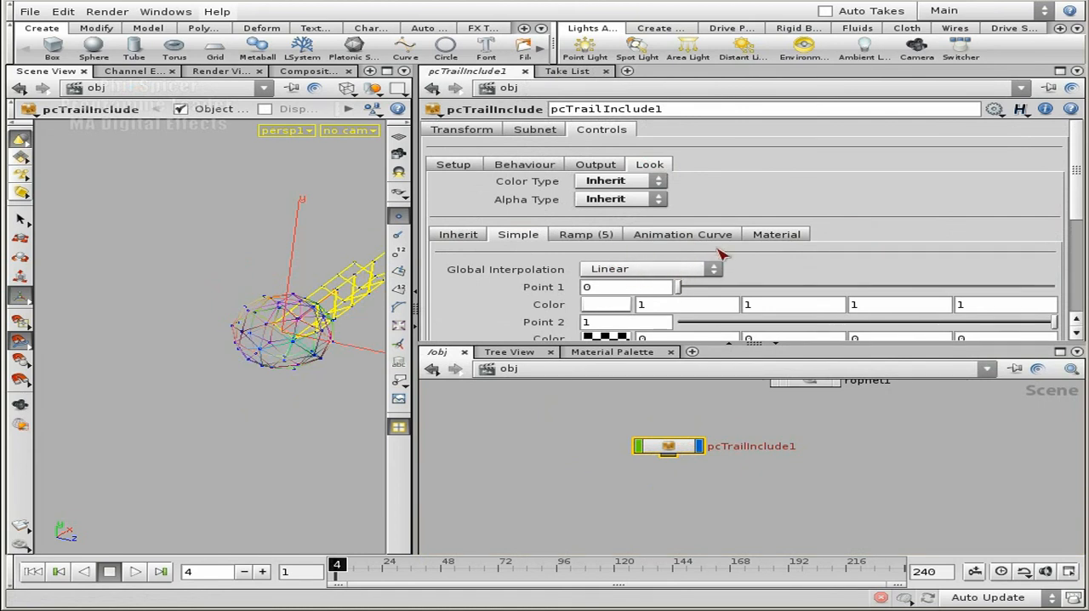
click(613, 241)
mouse_move(1080, 219)
mouse_down()
mouse_move(1078, 258)
mouse_move(1075, 233)
mouse_up()
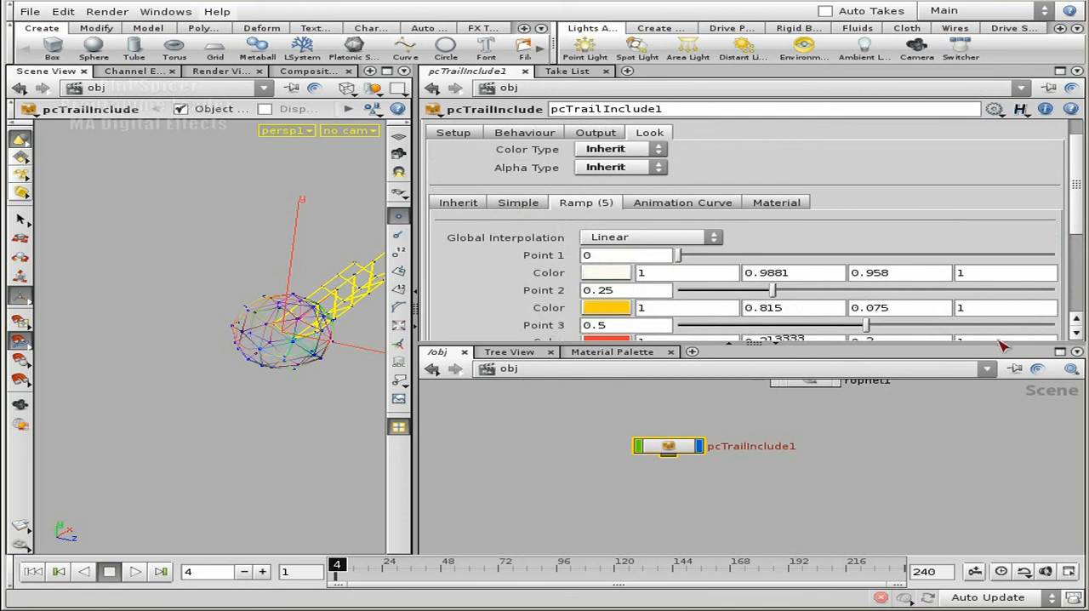
drag(1074, 220, 1074, 194)
click(547, 169)
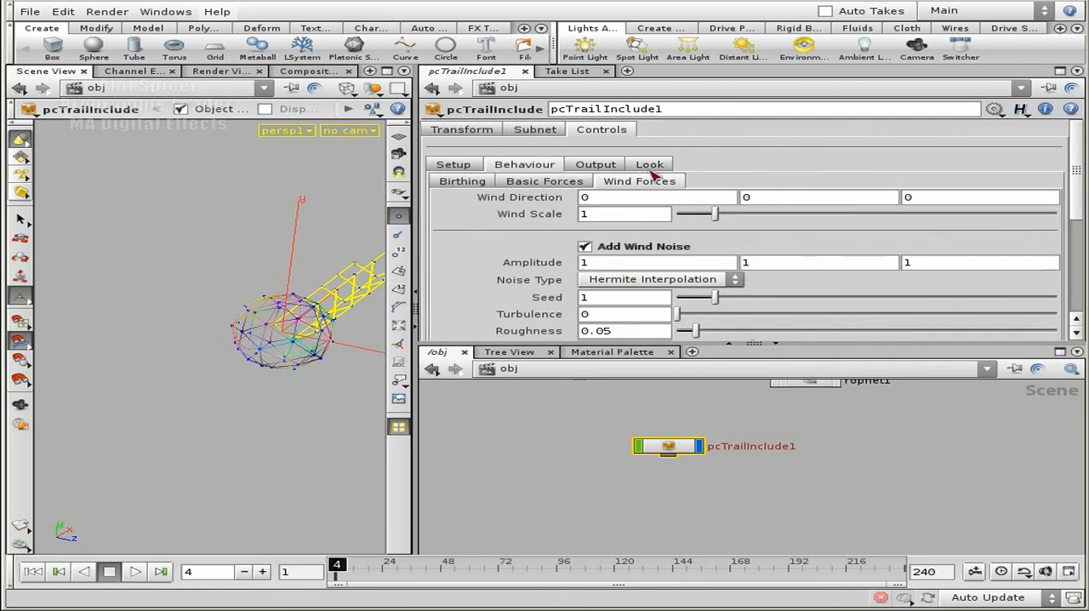
Review pcTrailInclude1's Output and Look settings, and open the trail_curve network inside it
click(604, 168)
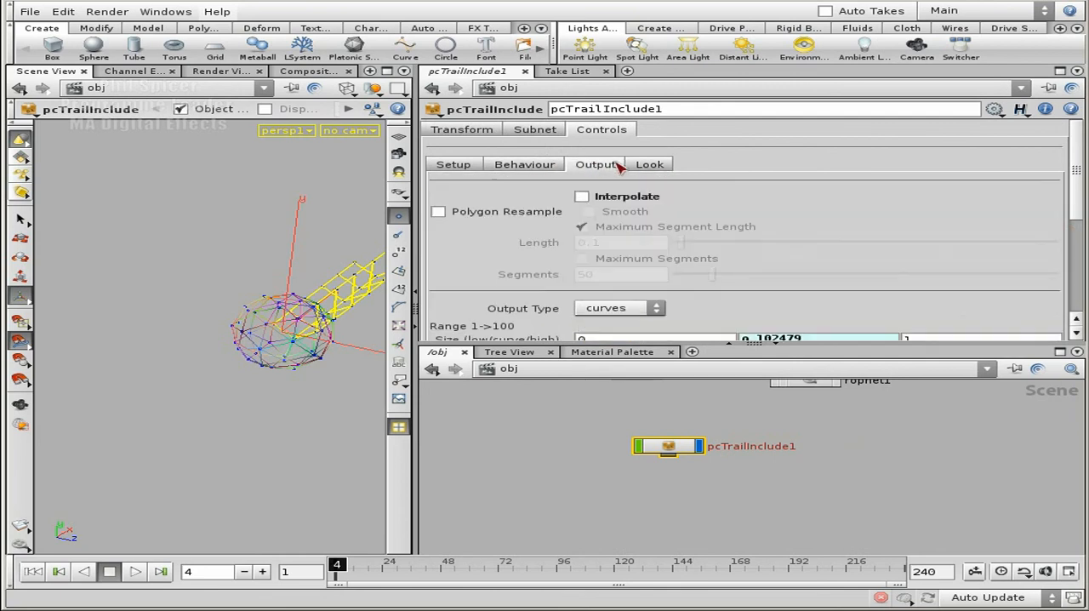
click(657, 167)
double_click(670, 448)
double_click(740, 402)
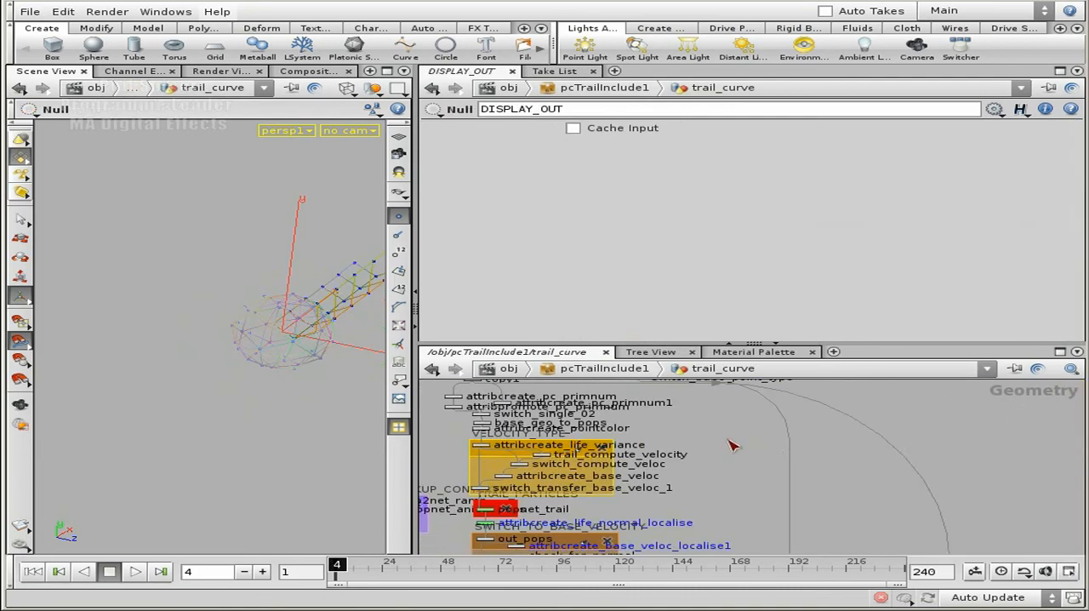
Examine the simple, ramp and curve colour nodes feeding switch_color and switch_color1 in the base_mesh_points group
middle_drag(812, 479, 811, 308)
scroll(773, 458, up, 4)
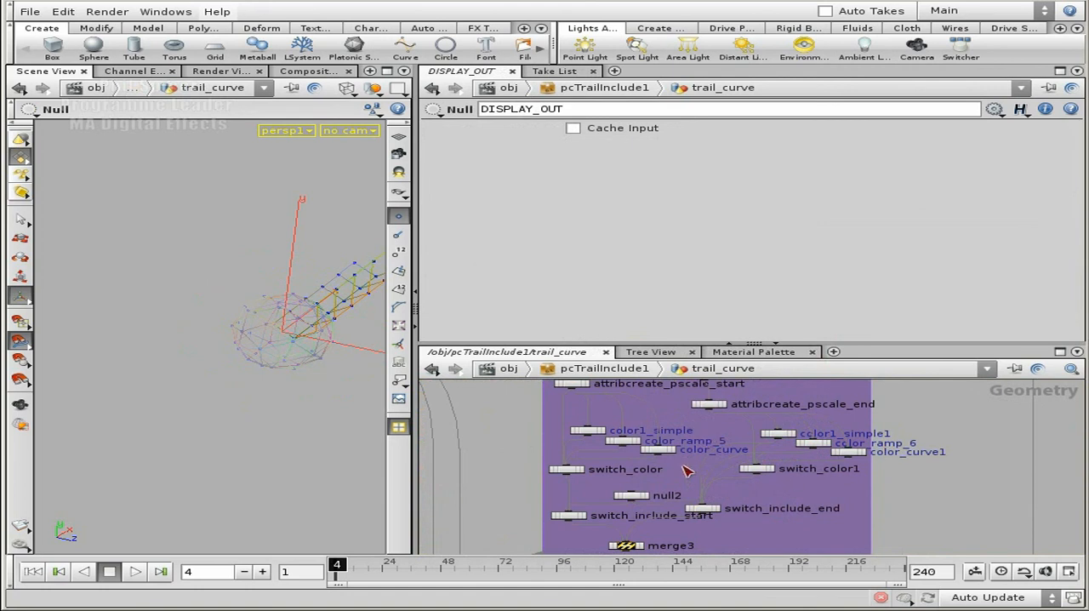
middle_drag(511, 417, 581, 446)
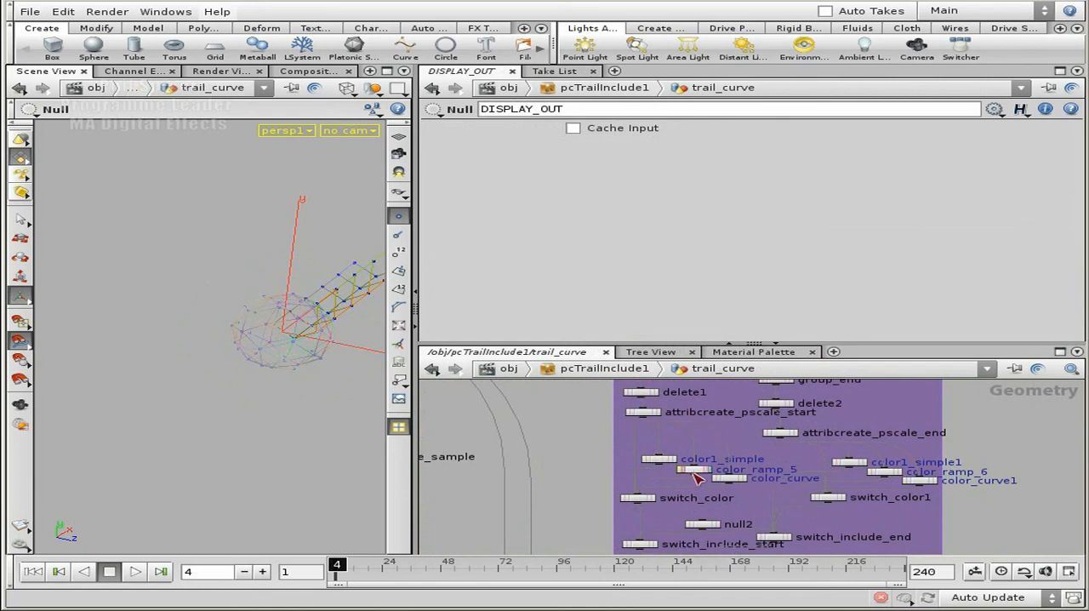
middle_drag(600, 488, 593, 445)
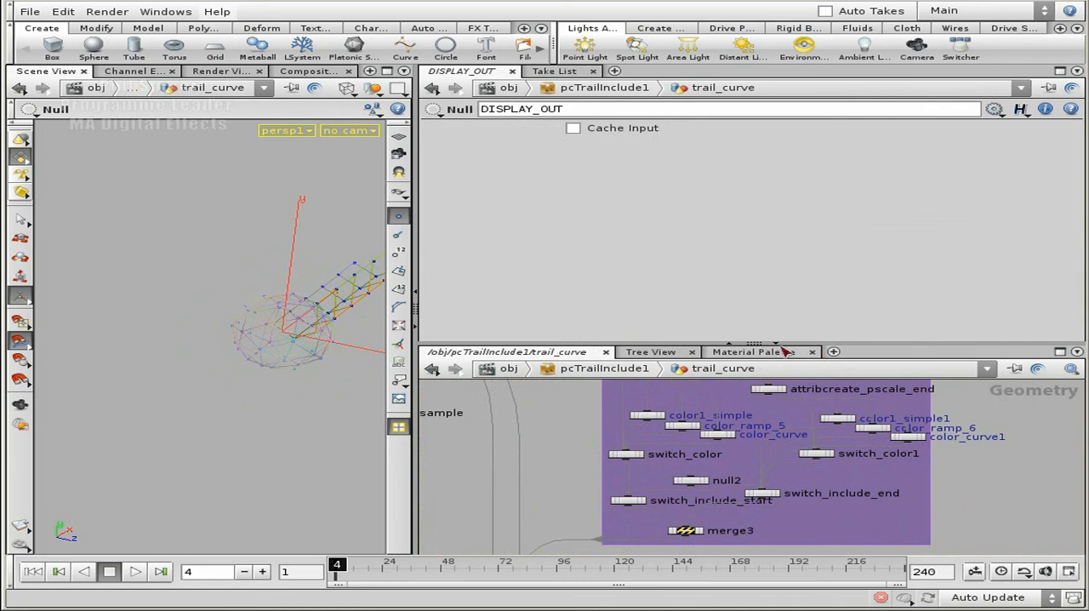
Enlarge the network area and examine the MESH_GENERATION group and how it connects to the surrounding groups
drag(822, 345, 821, 248)
middle_drag(951, 502, 840, 379)
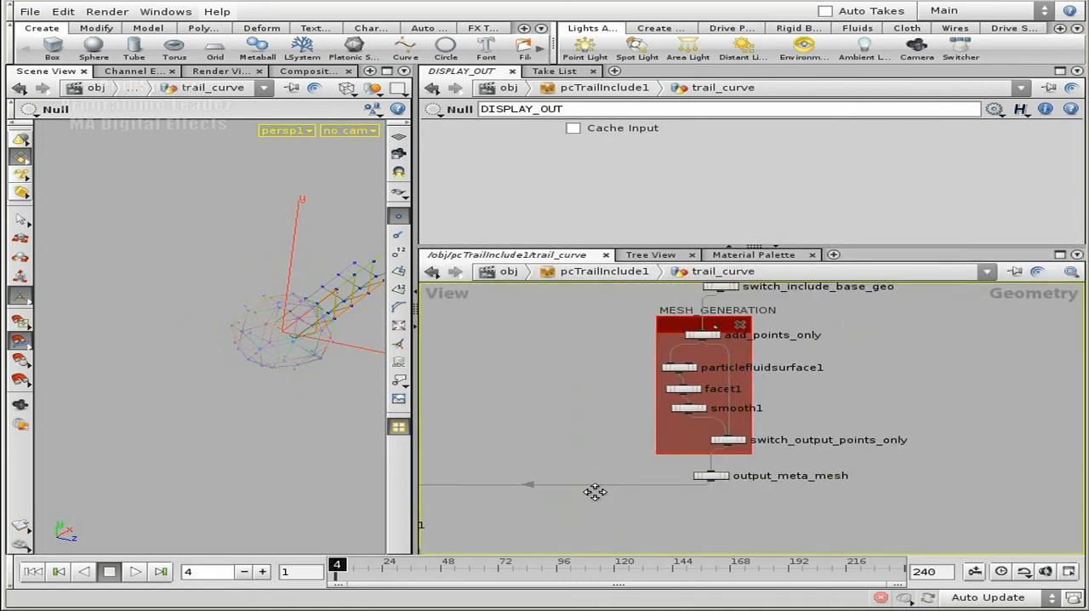
middle_drag(598, 498, 707, 409)
scroll(708, 409, down, 6)
middle_drag(898, 372, 872, 436)
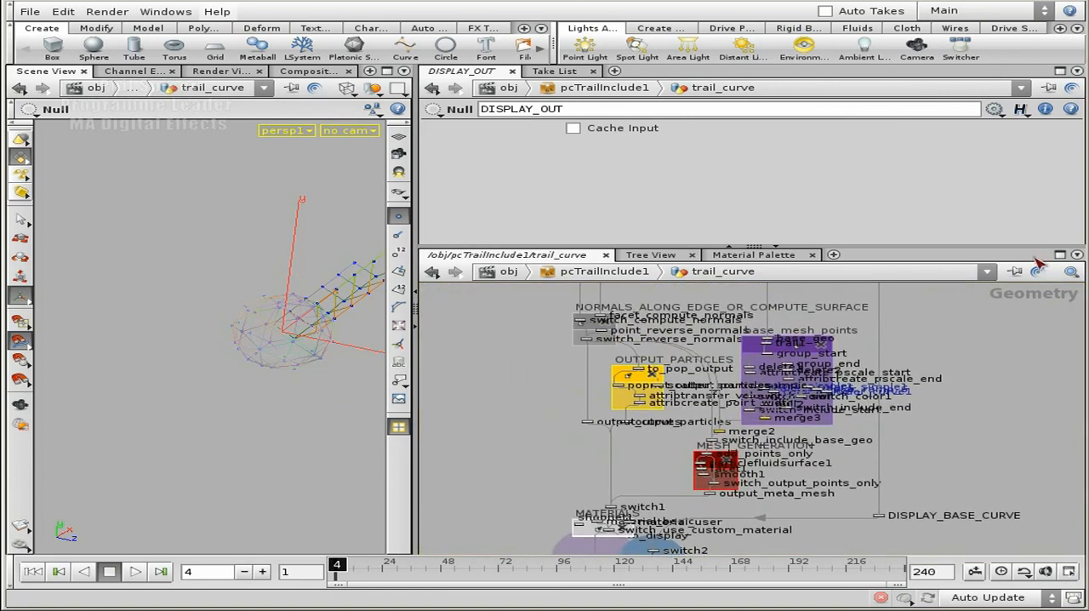
Maximise the network editor and bring trail_curve's INPUT_GEO, SORTING and SCATTERING groups into view
click(1060, 254)
middle_drag(576, 272, 712, 231)
middle_drag(659, 187, 639, 428)
scroll(684, 435, up, 5)
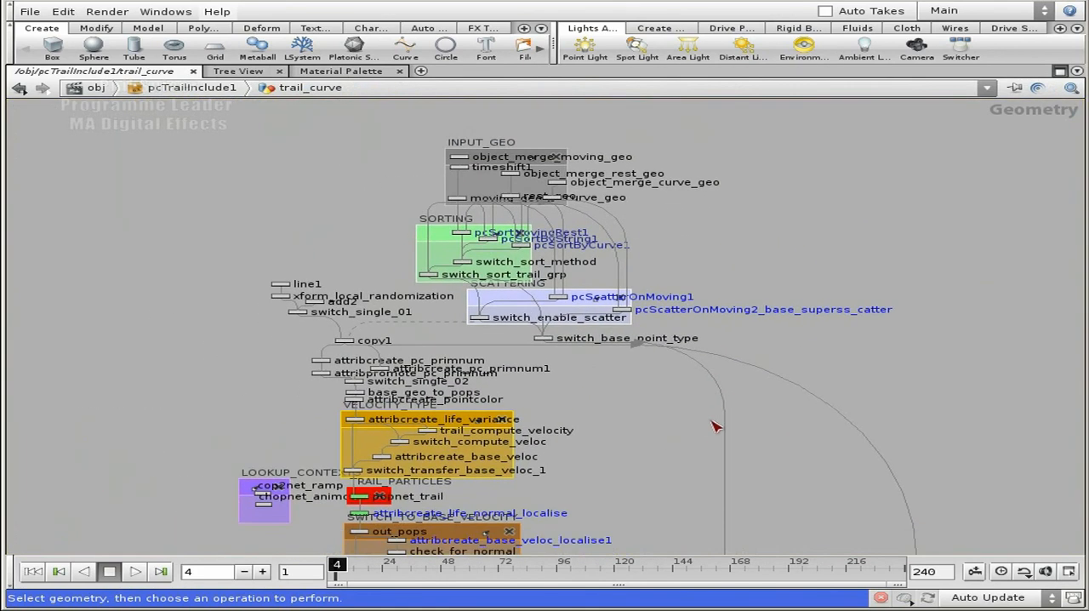
Examine the network from VELOCITY_TYPE and TRAIL_PARTICLES through MULTIPLY_V_AND_PSCALE_LOOKUP to the end of TRAIL_CURVE_LOOP
middle_drag(690, 503, 679, 302)
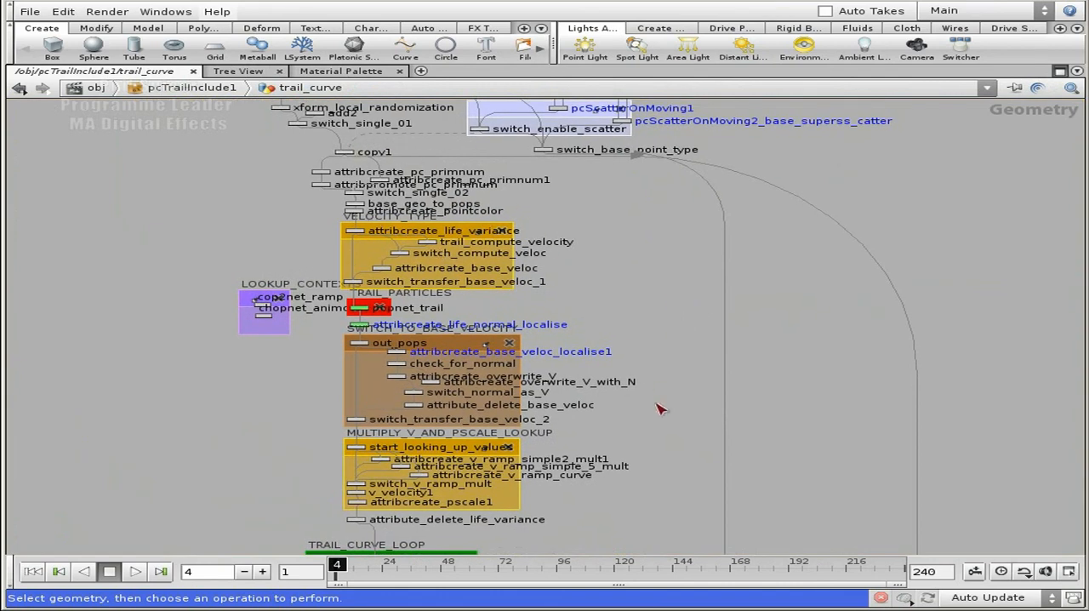
scroll(672, 426, up, 3)
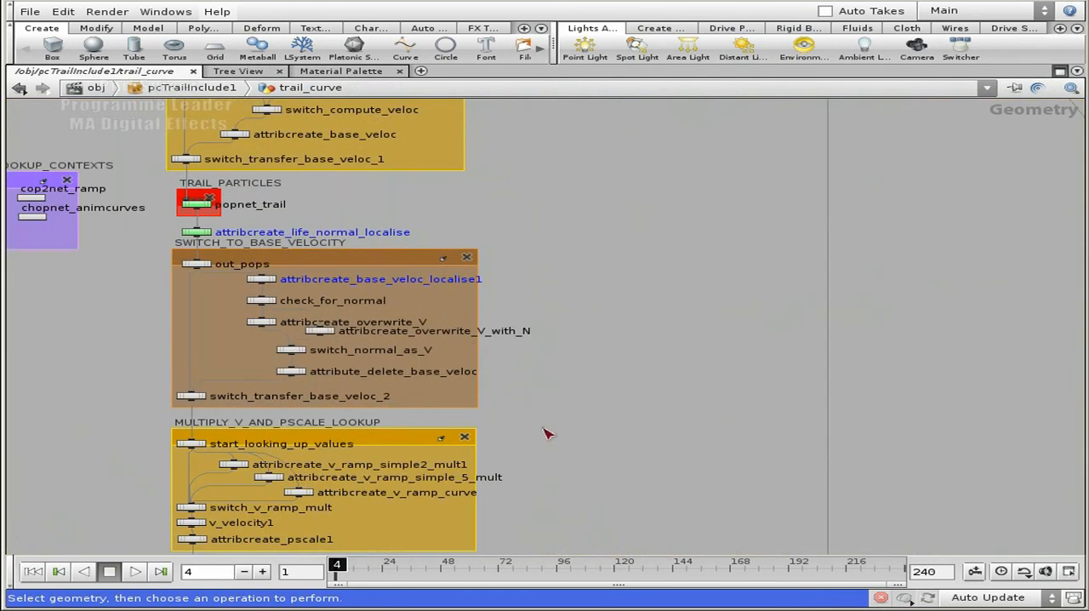
middle_drag(596, 474, 618, 204)
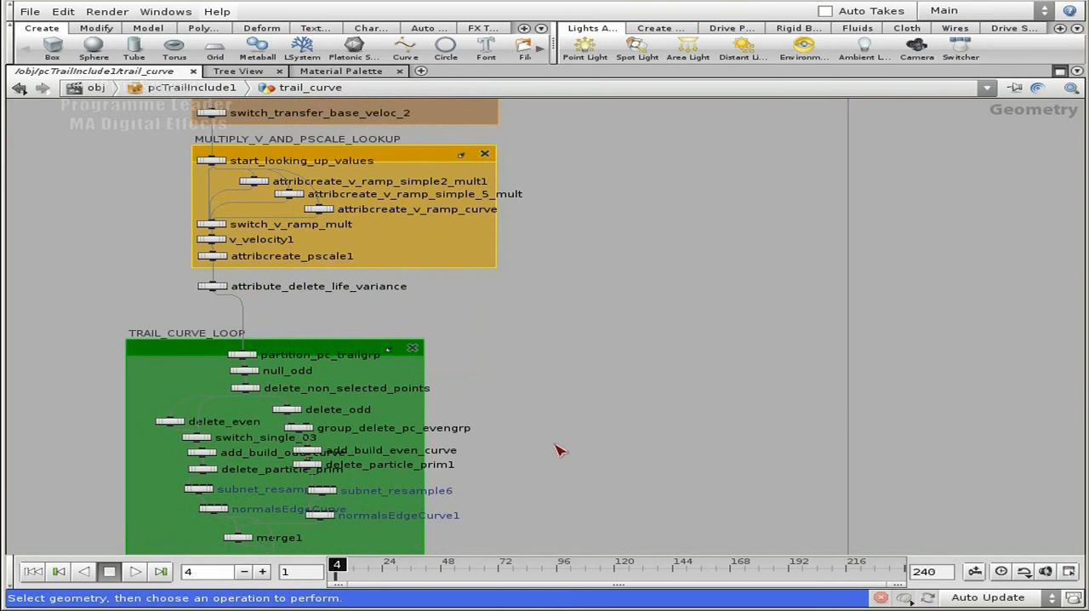
middle_drag(564, 504, 596, 270)
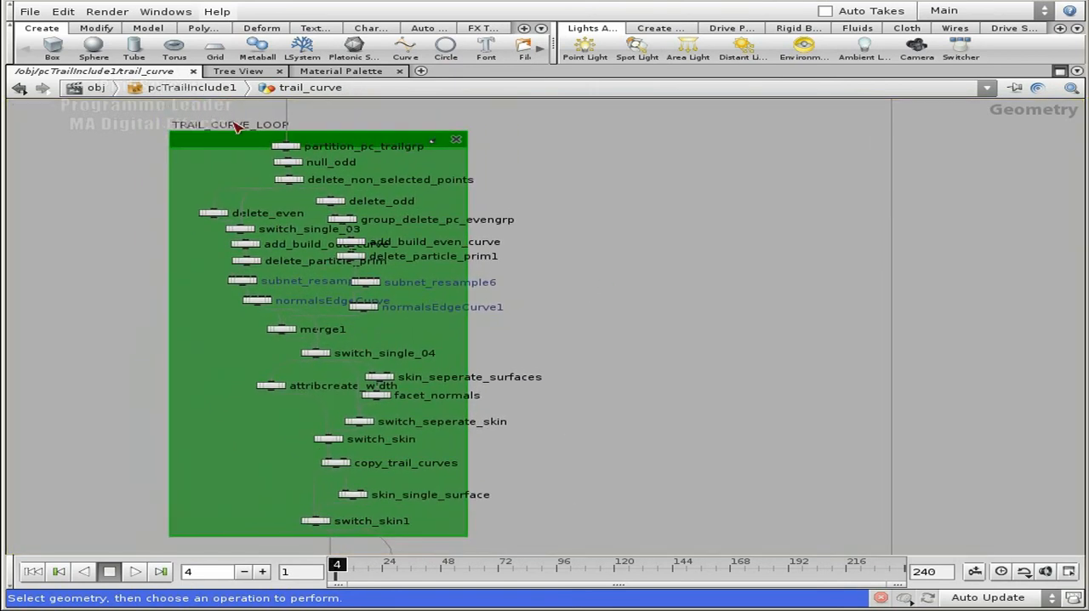
middle_drag(574, 490, 596, 294)
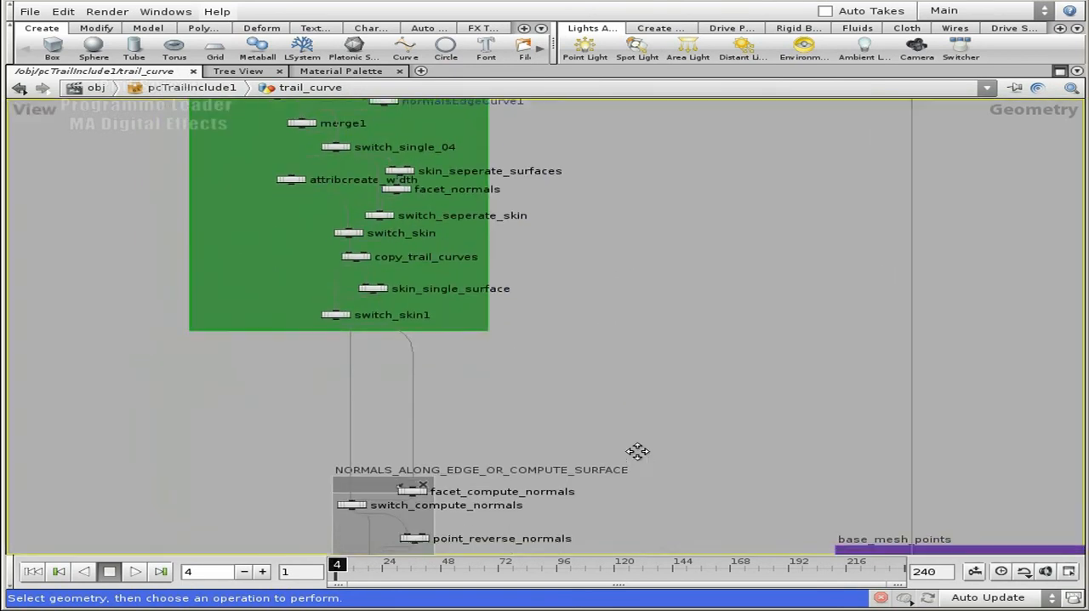
Examine the normals, OUTPUT_PARTICLES, base_mesh_points and MESH_GENERATION groups, down to RENDER_OUT and DISPLAY_OUT
middle_drag(639, 463, 644, 275)
middle_drag(713, 321, 544, 179)
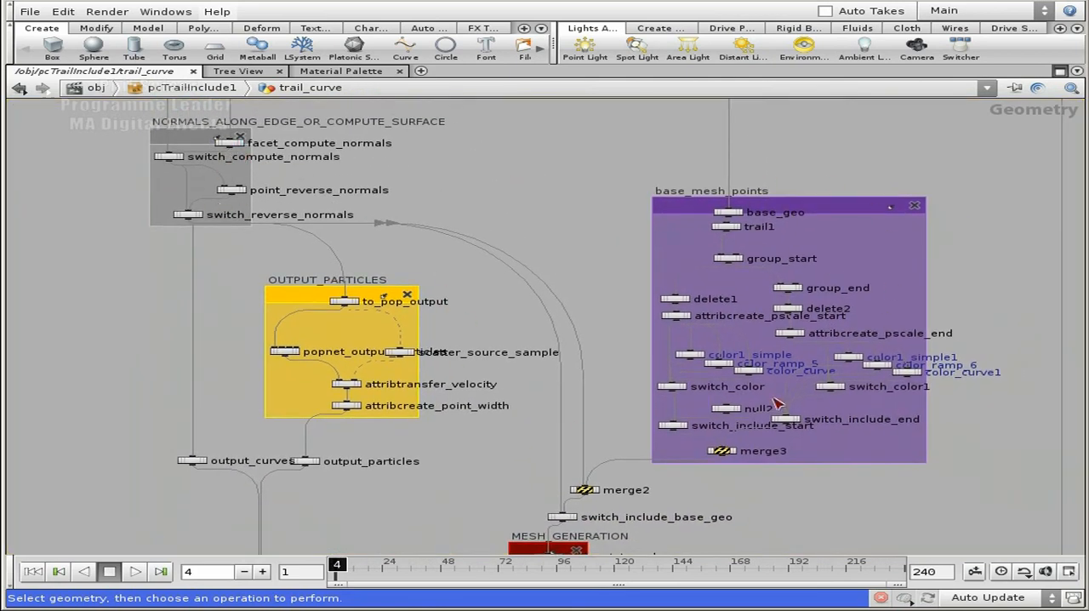
middle_drag(452, 504, 729, 463)
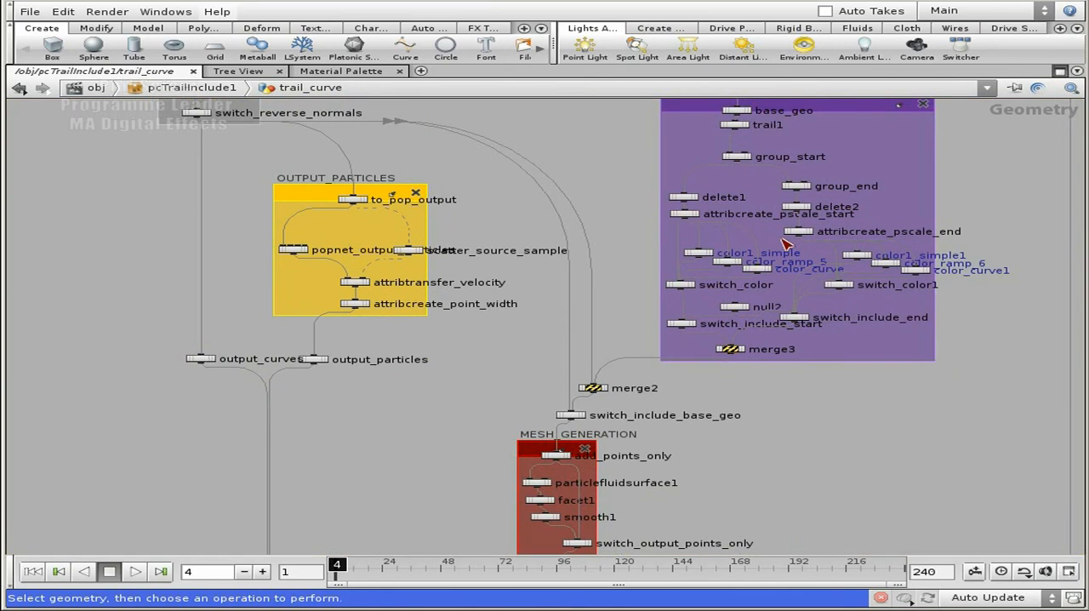
middle_drag(364, 492, 464, 175)
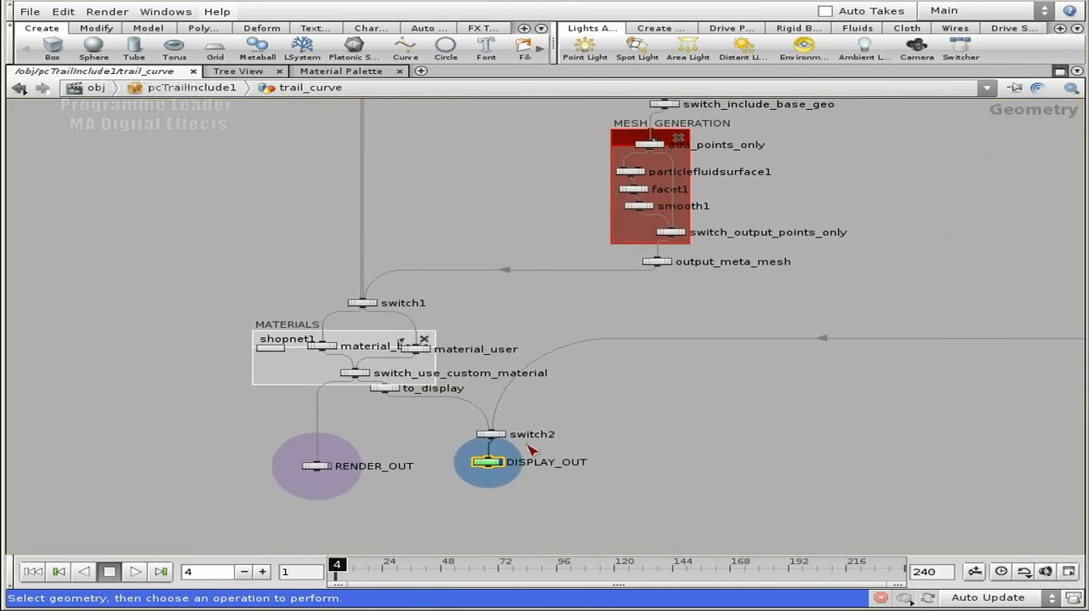
Clear the selection of DISPLAY_OUT and go up to the pcTrailInclude1 level
scroll(652, 445, down, 5)
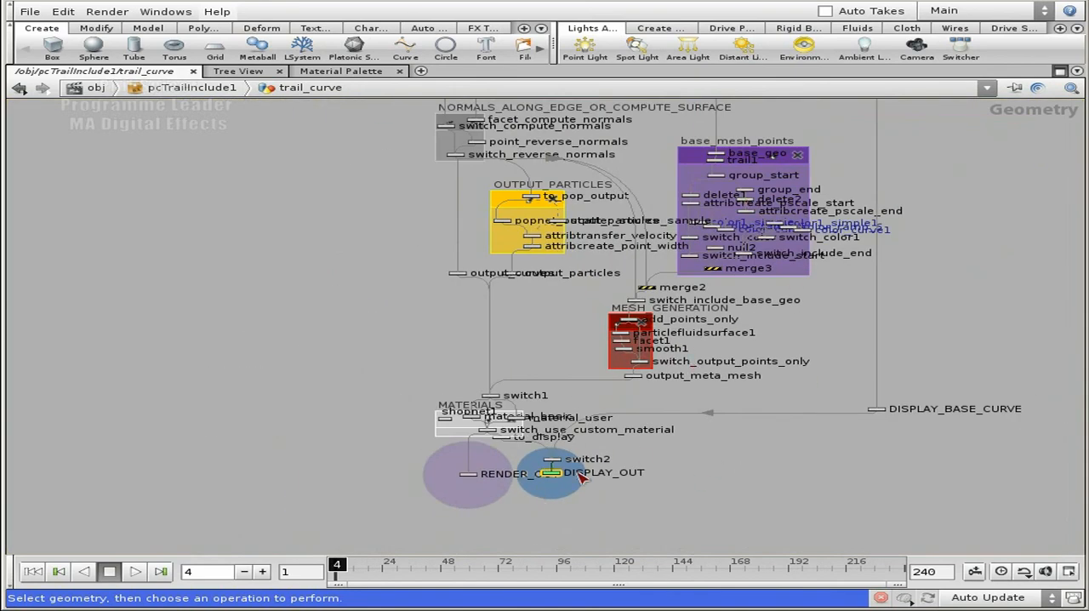
scroll(566, 498, up, 3)
click(544, 508)
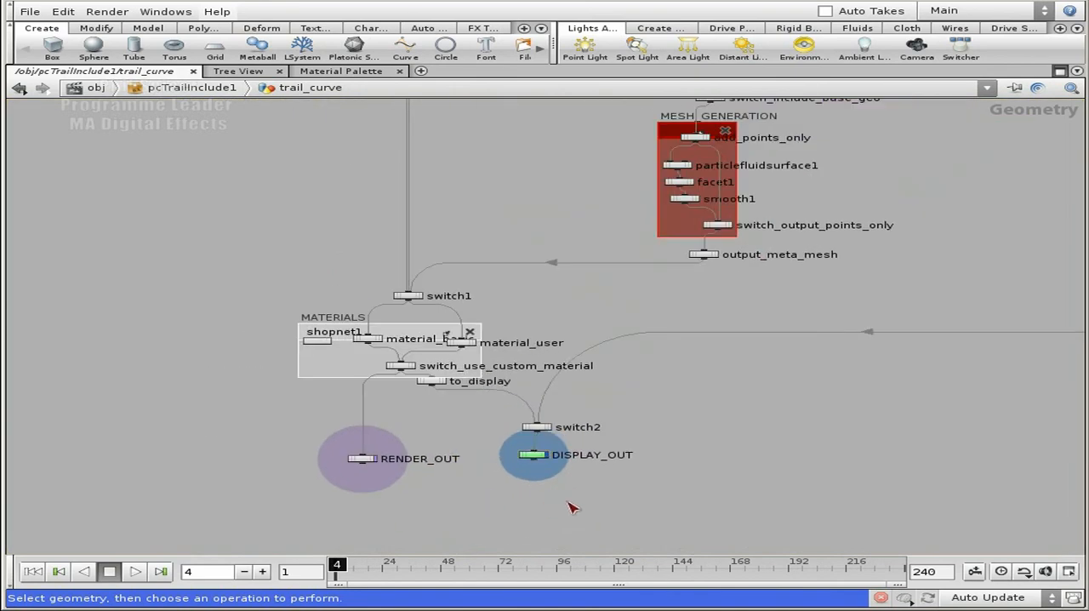
key(u)
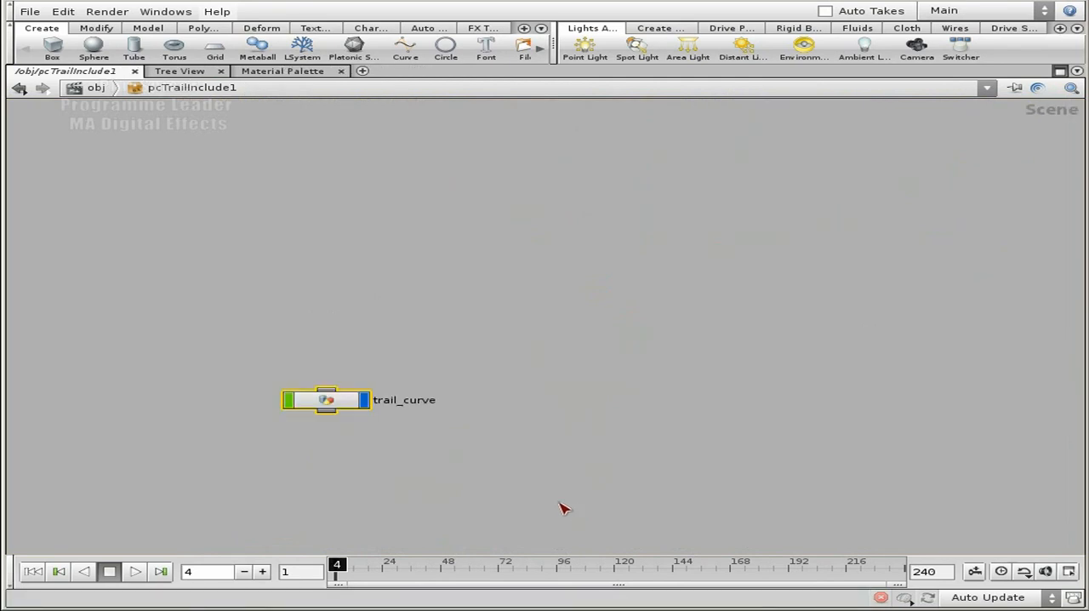